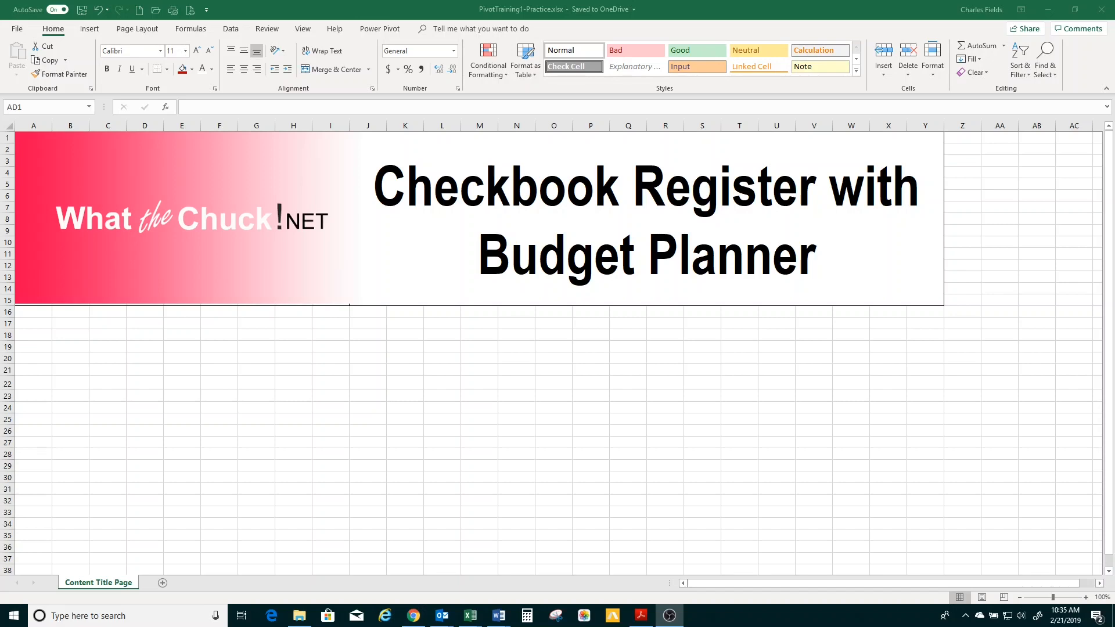
Switch to the CheckBookPractice.xlsx workbook and review the Category, Parent Category and Check Status lists on the Settings sheet
key("alt+Tab")
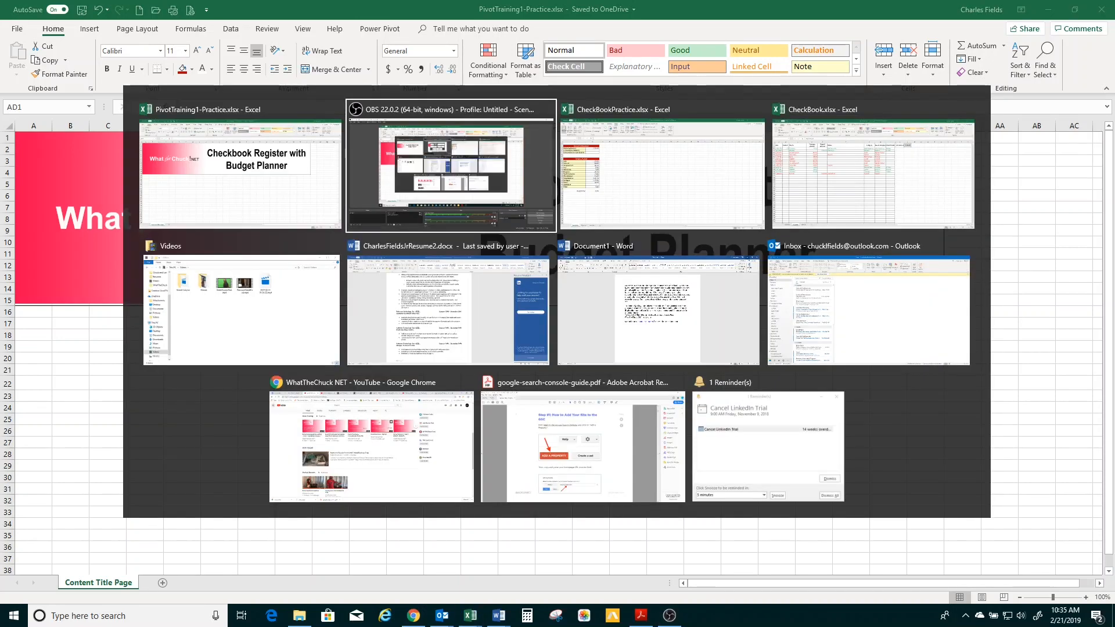
key("alt+Tab")
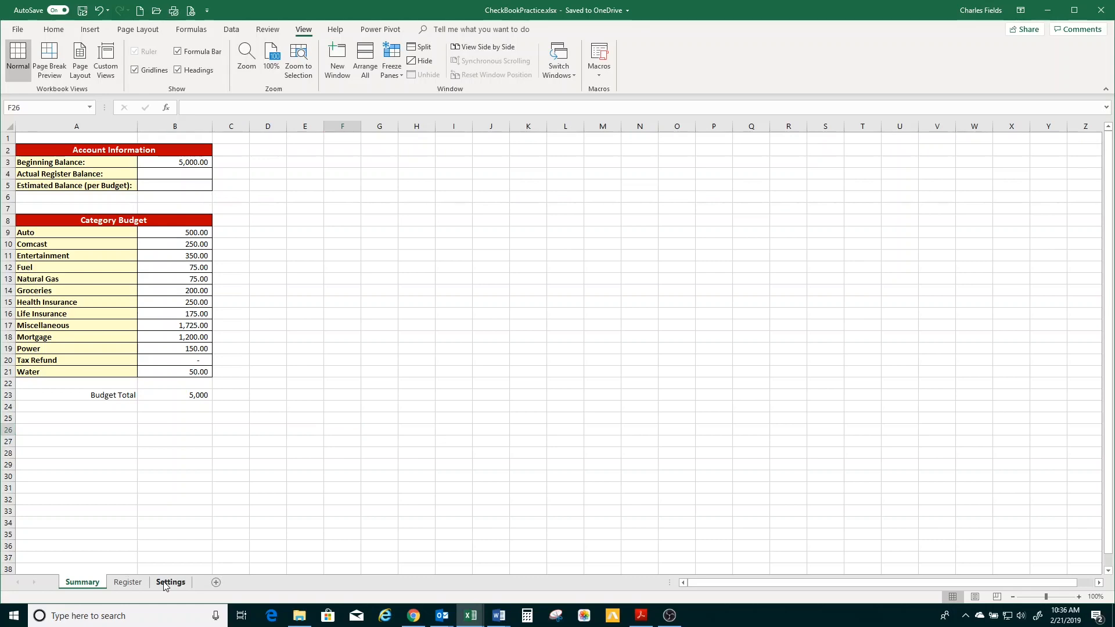
left_click(165, 583)
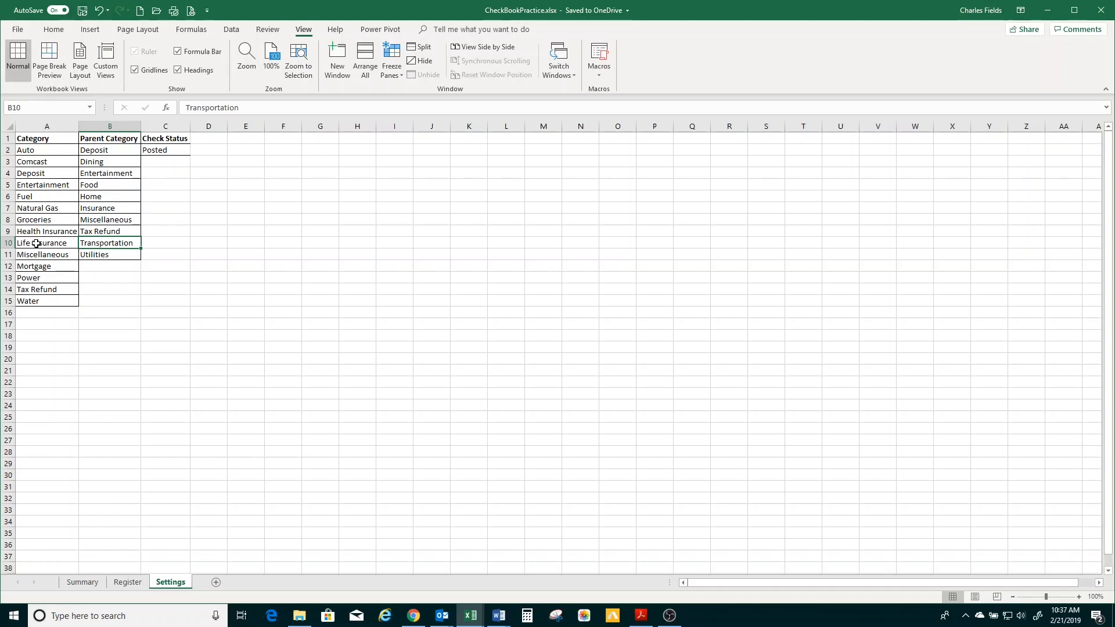
left_click_drag(36, 245, 36, 236)
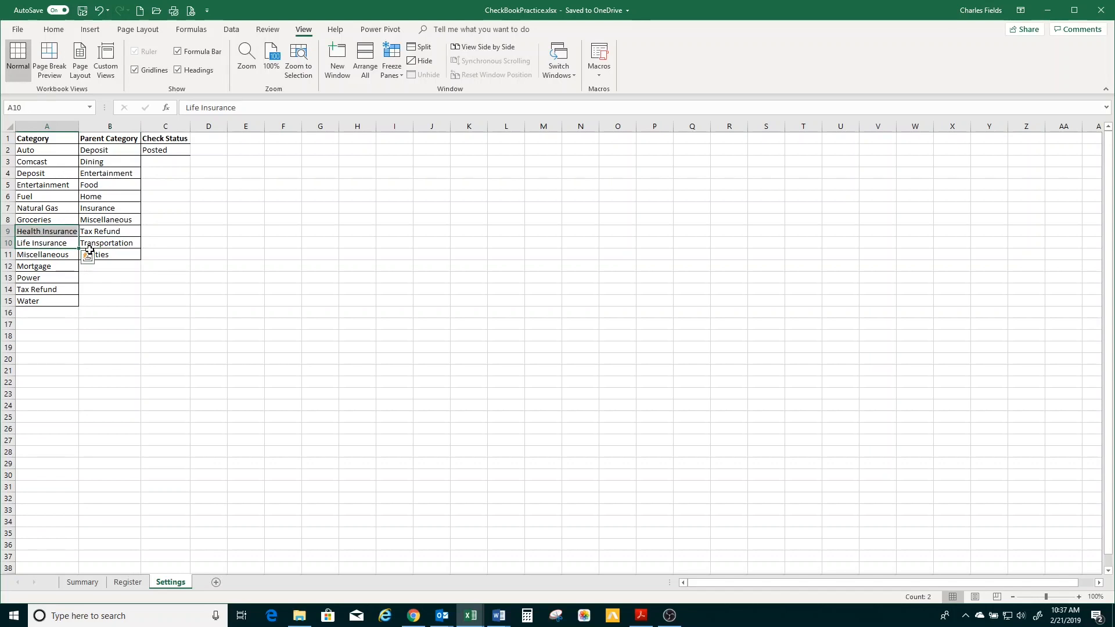
left_click(94, 207)
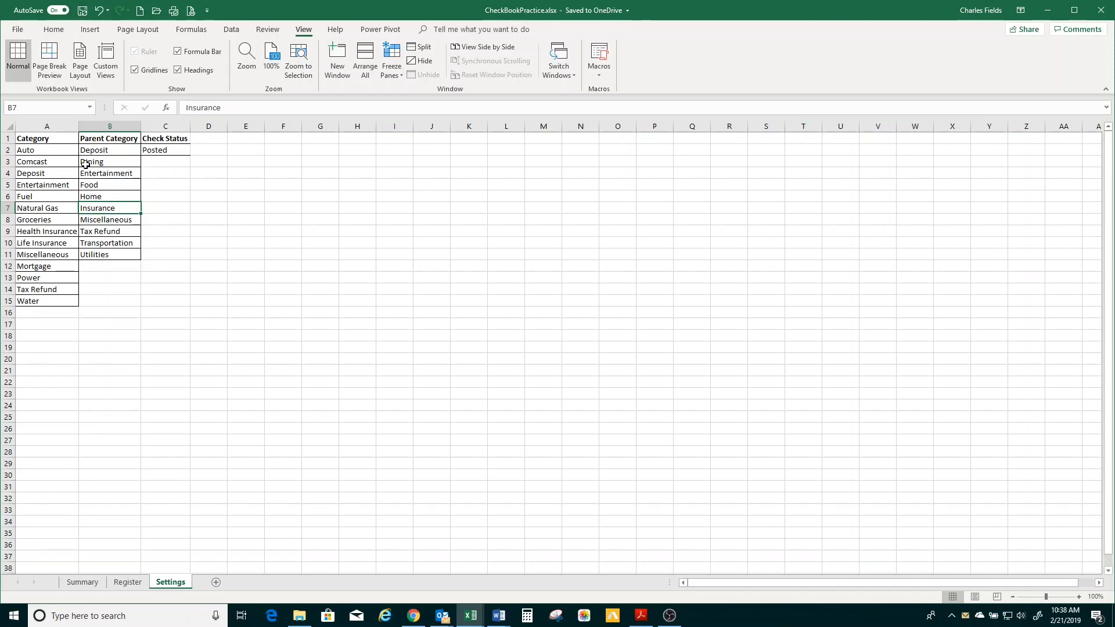
left_click(162, 128)
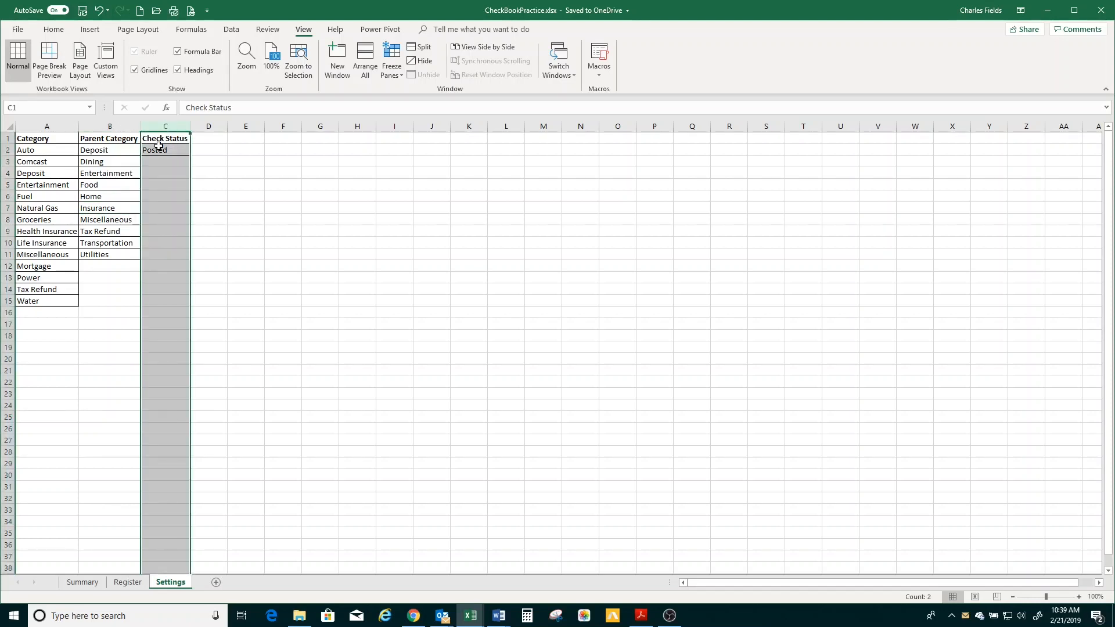
left_click(166, 151)
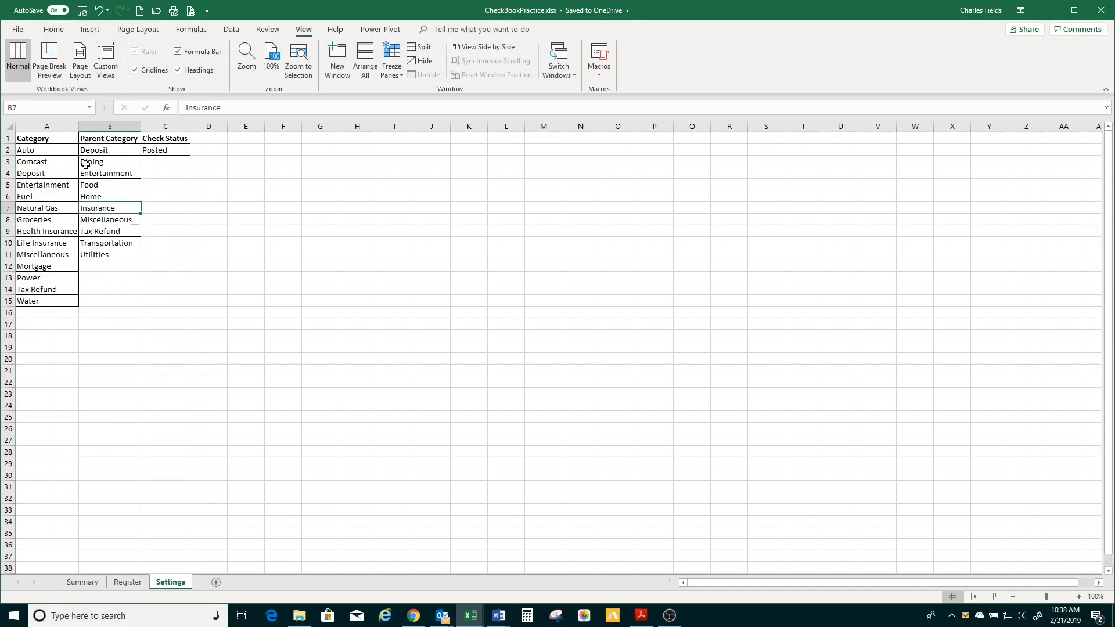
left_click(165, 150)
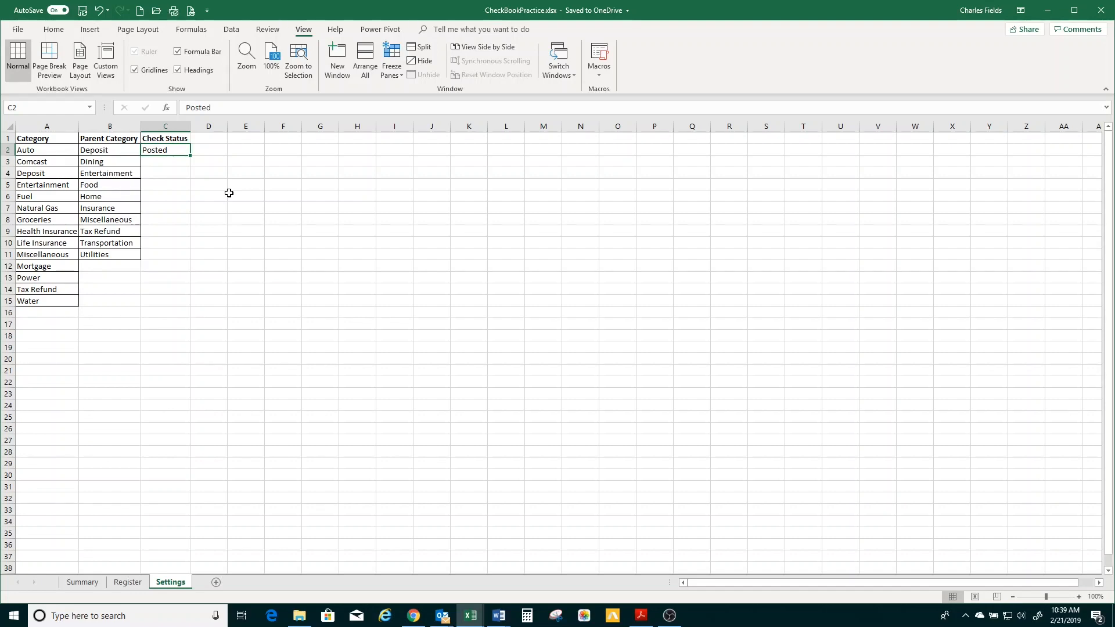
Review the Register sheet's column headings and the Beginning Balance and Actual Register Balance cells on the Summary sheet
left_click(130, 584)
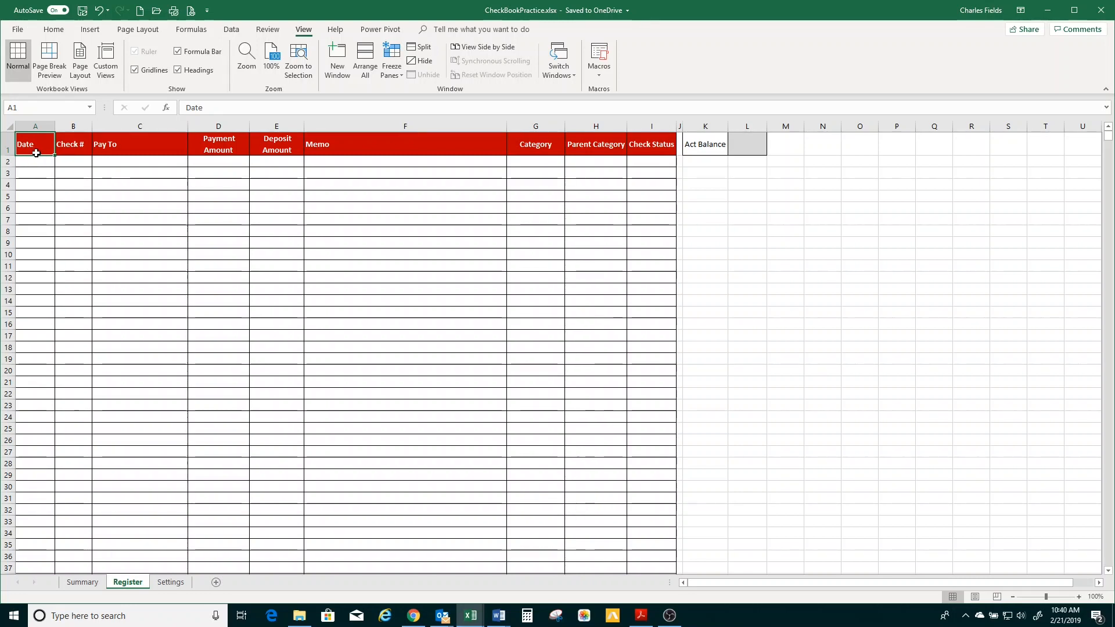
left_click(75, 150)
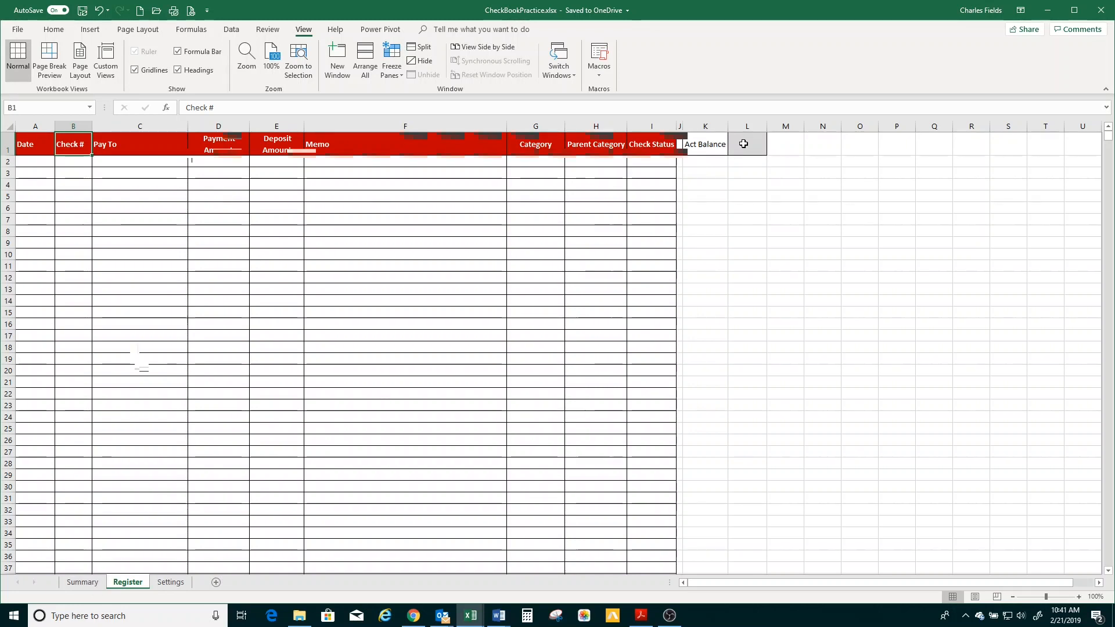
key("ctrl+Page_Up")
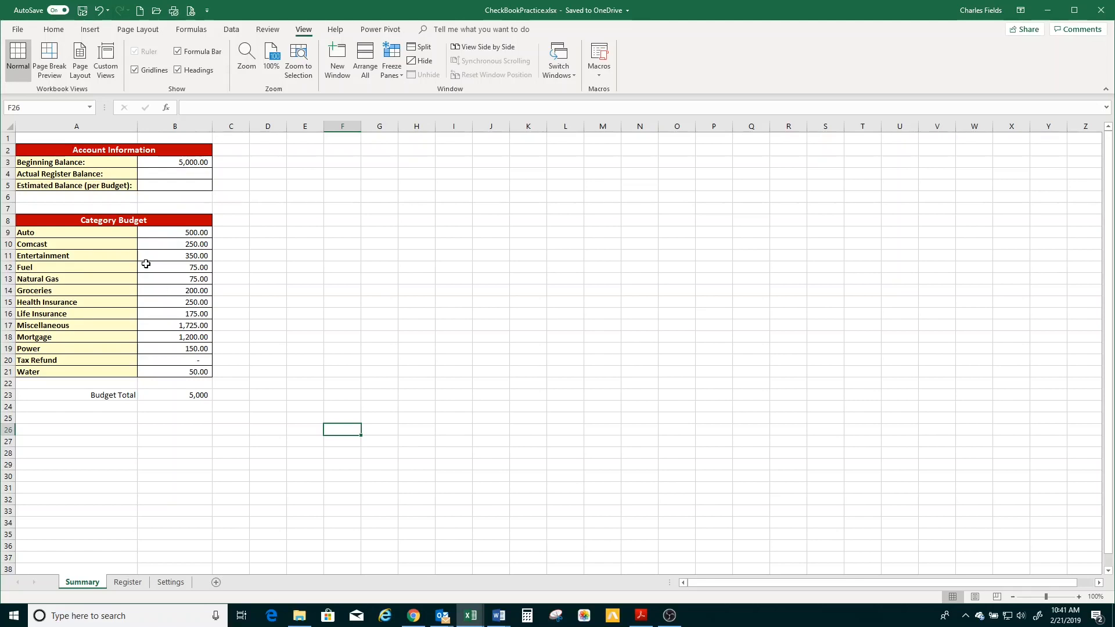
left_click(161, 162)
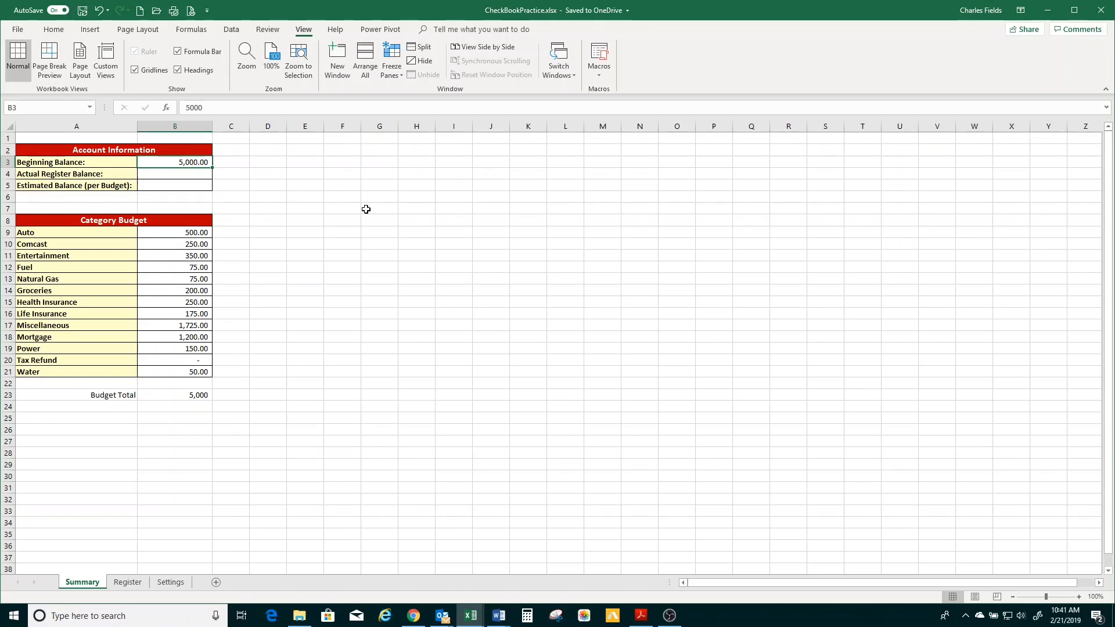
key("ctrl+Page_Down")
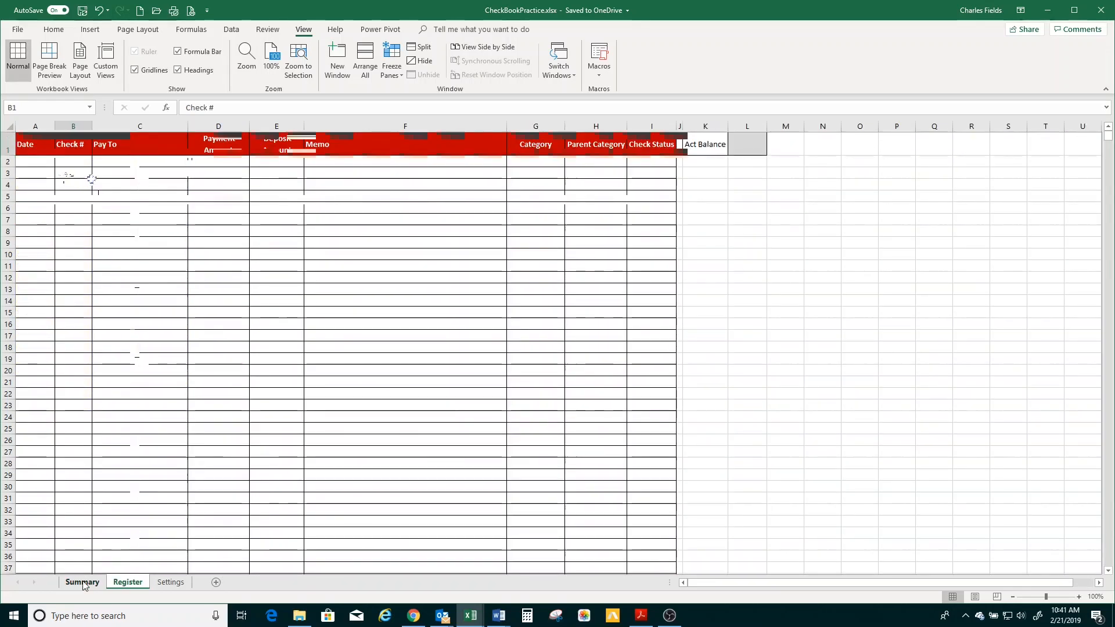
key("ctrl+Page_Up")
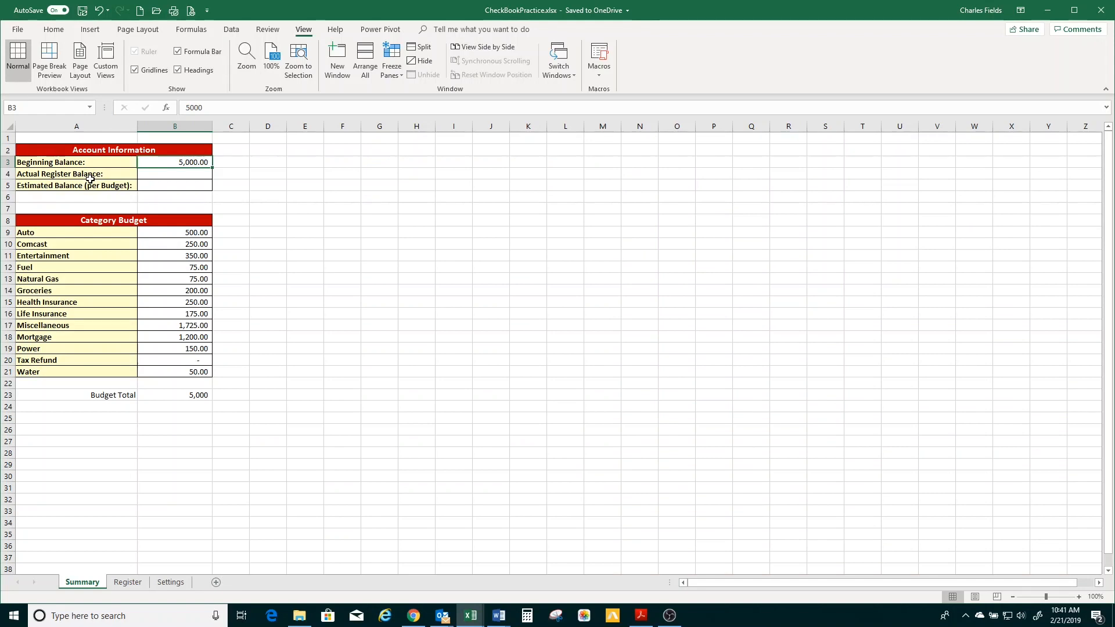
left_click(164, 176)
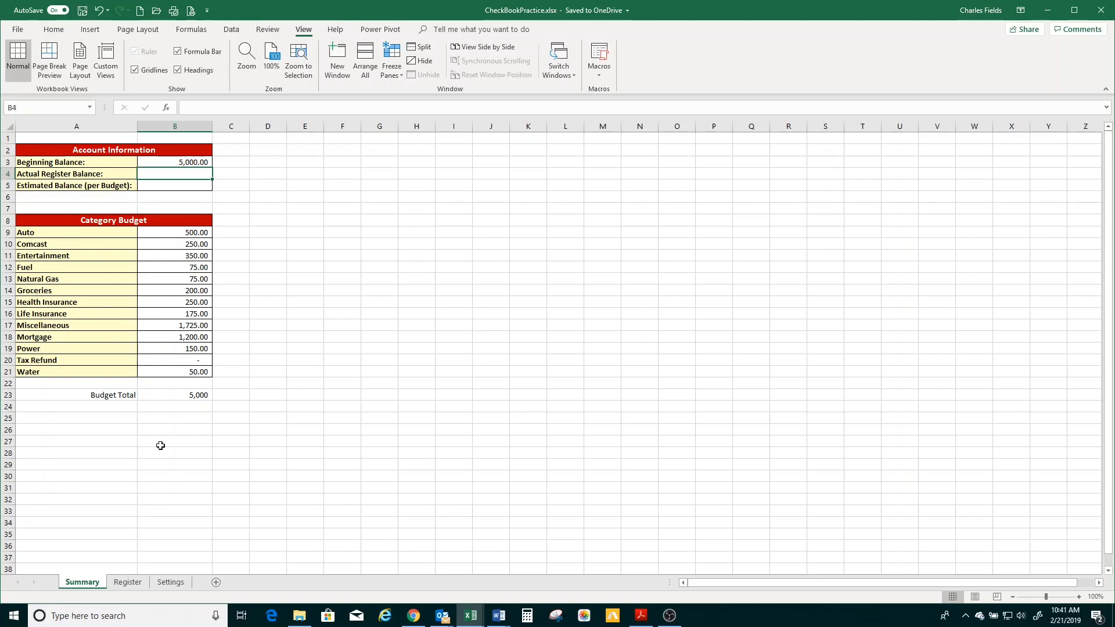
Examine the categories on the Settings sheet, and the Category Budget amounts and Budget Total formula on the Summary sheet
left_click(171, 582)
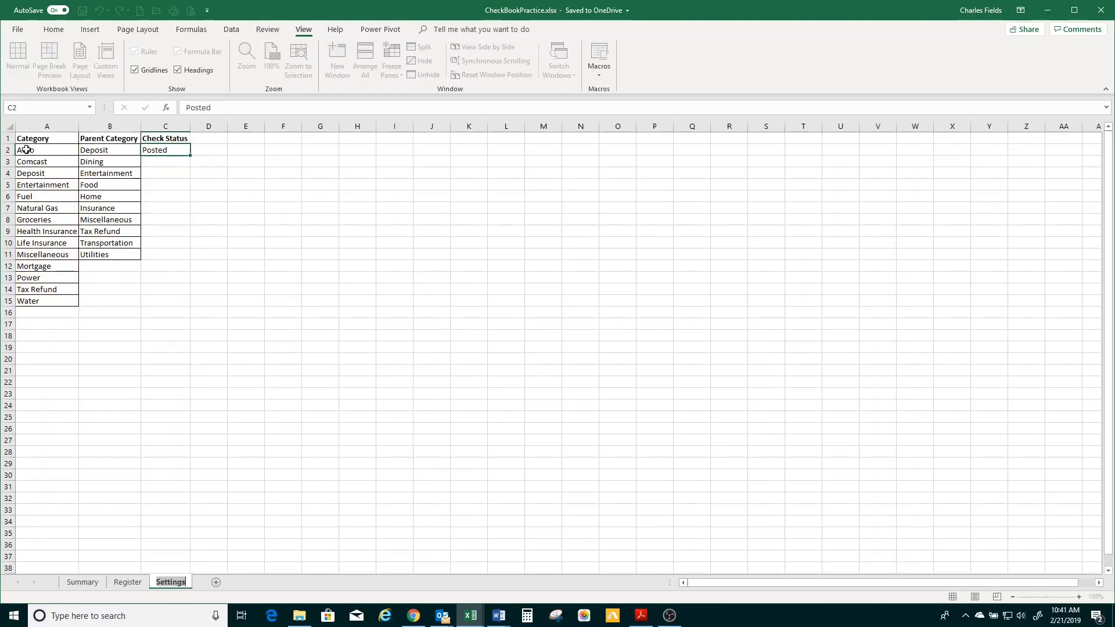
left_click(90, 583)
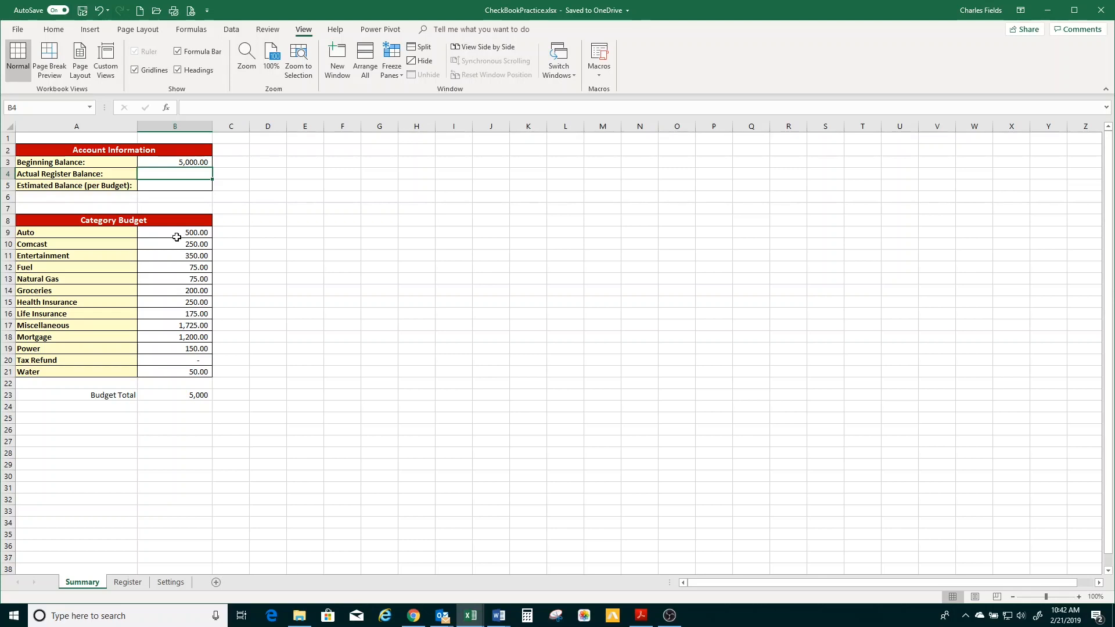
left_click_drag(177, 235, 180, 366)
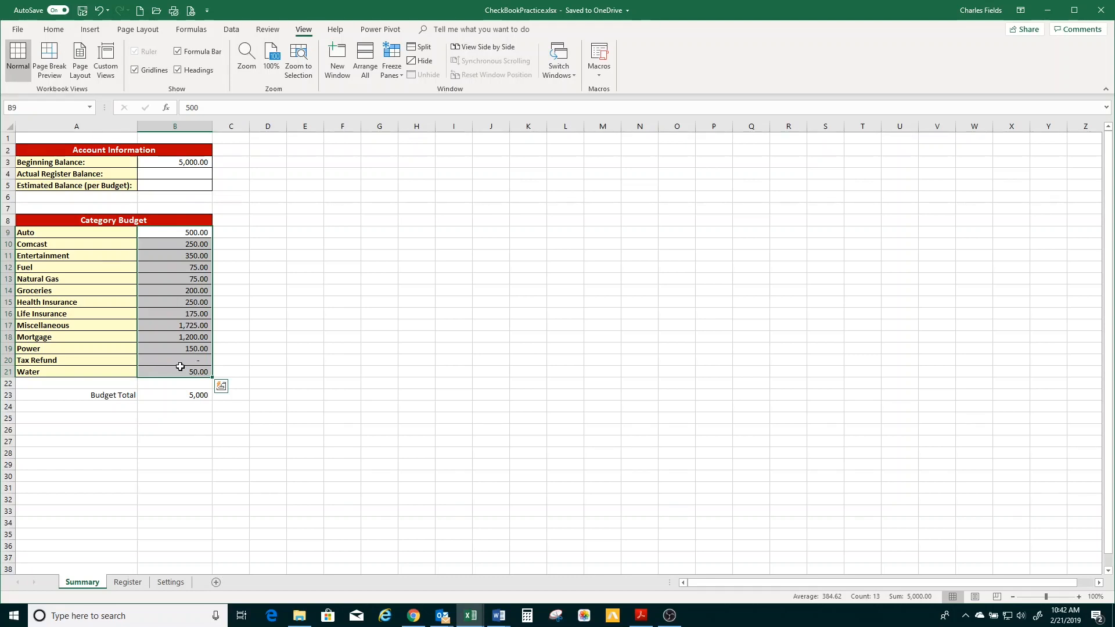
left_click(169, 232)
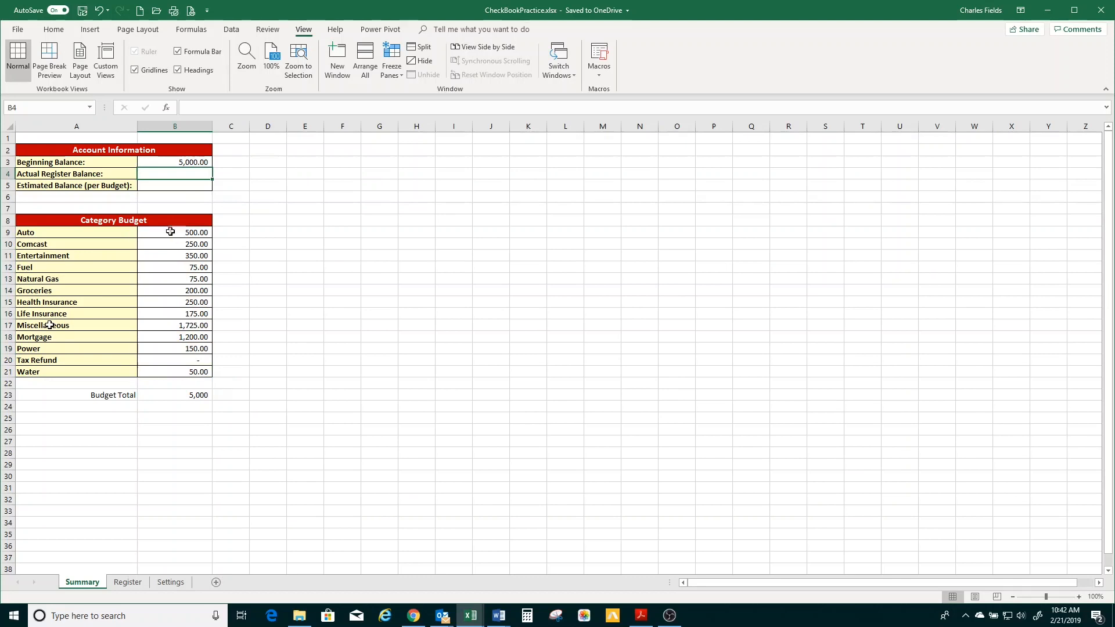
key("ctrl+shift+Down")
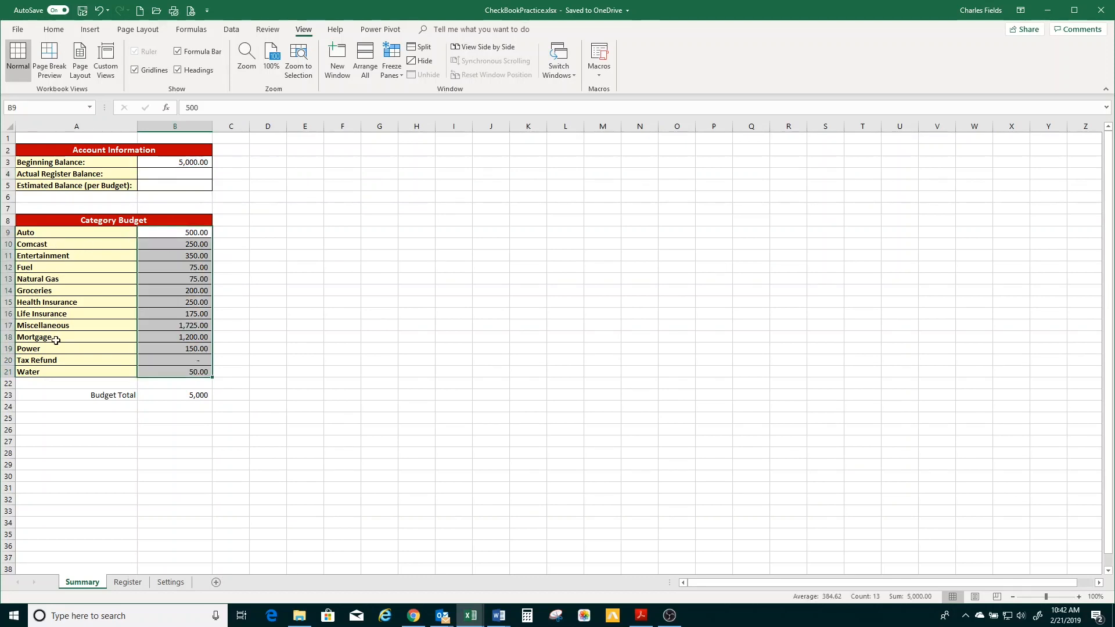
left_click(156, 394)
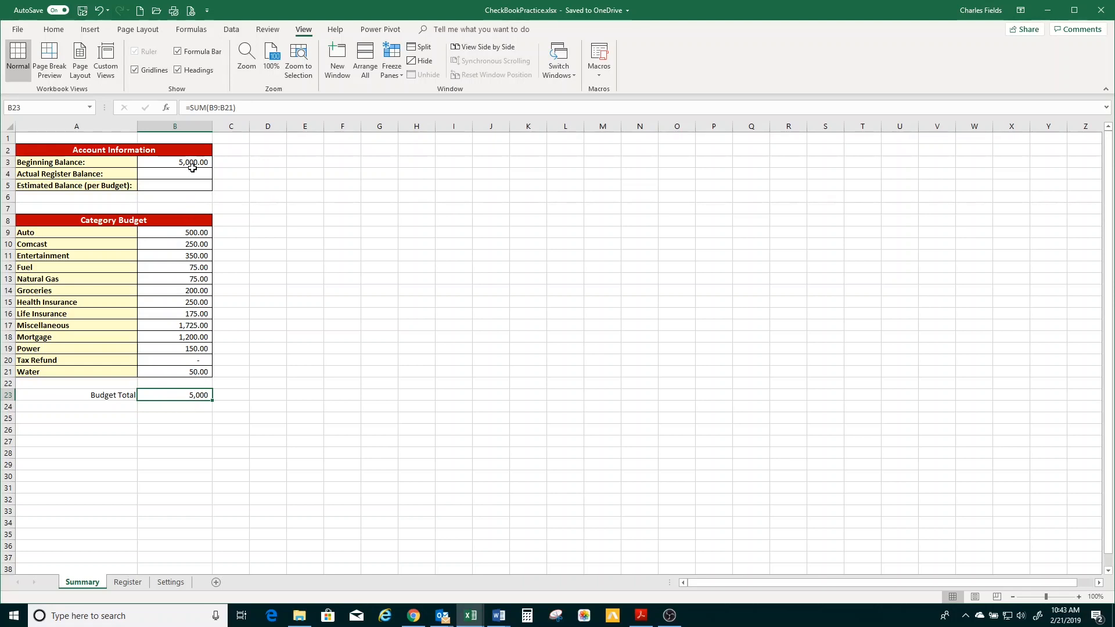
Compare the blank Register sheet with the Summary sheet and inspect the Actual Register Balance cell
left_click(128, 582)
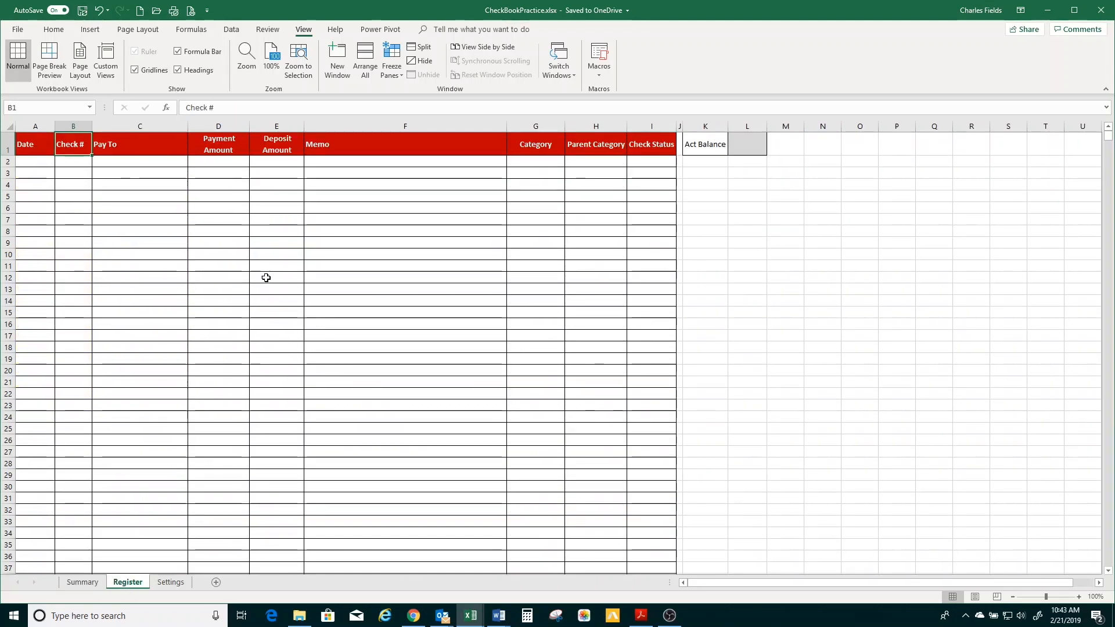
left_click(79, 582)
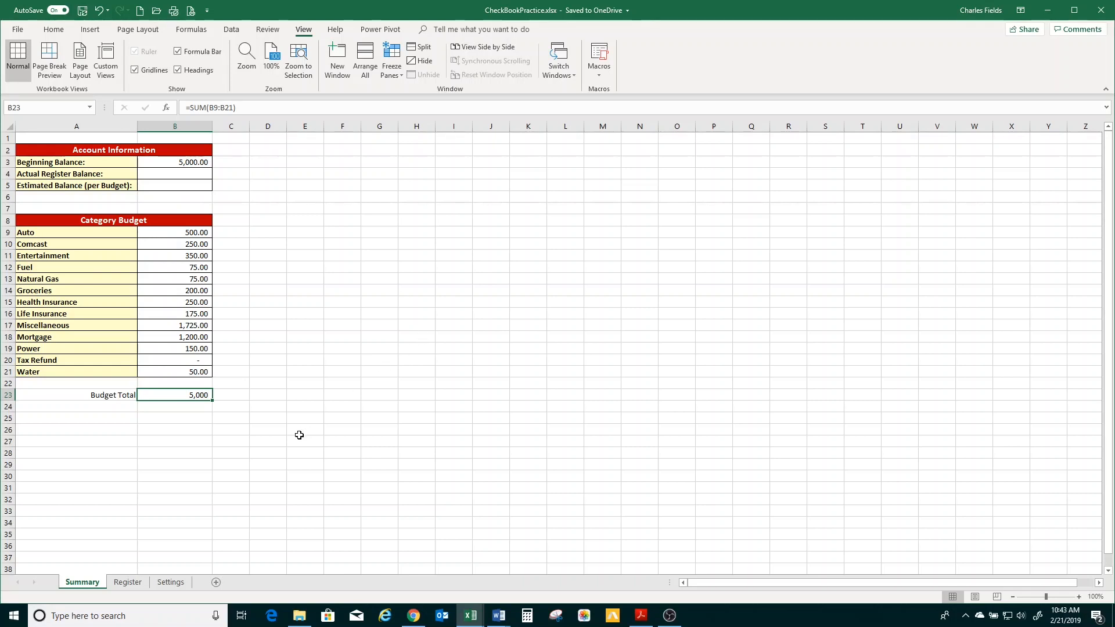
left_click(133, 583)
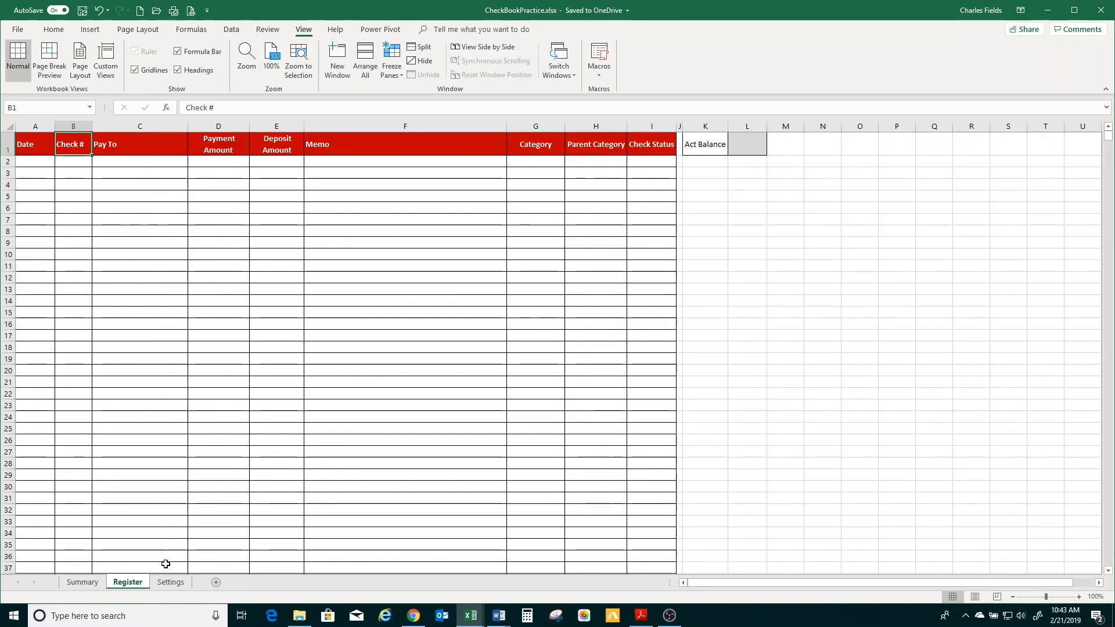
left_click(82, 582)
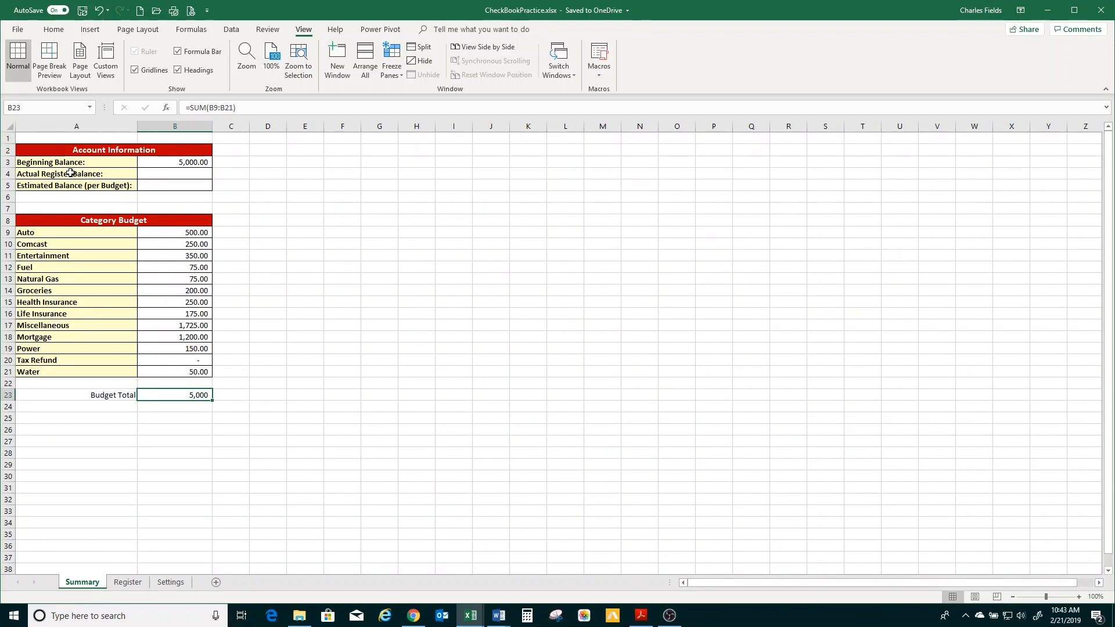
left_click(162, 173)
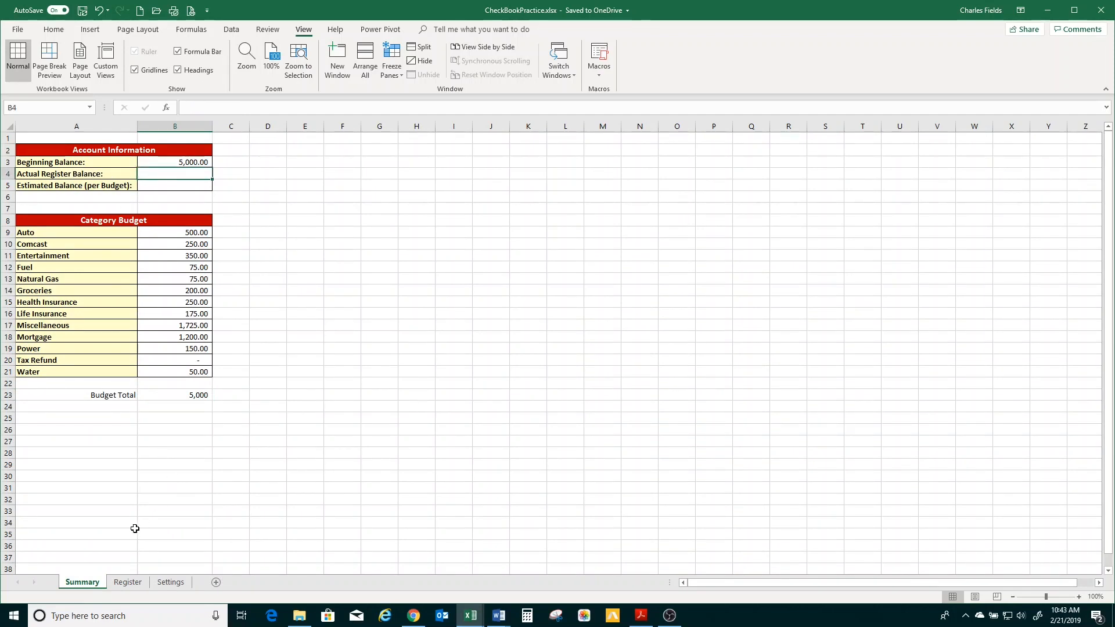
Link the Act Balance cell L1 on the Register sheet to the Summary sheet's Actual Register Balance with =Summary!B4
left_click(122, 587)
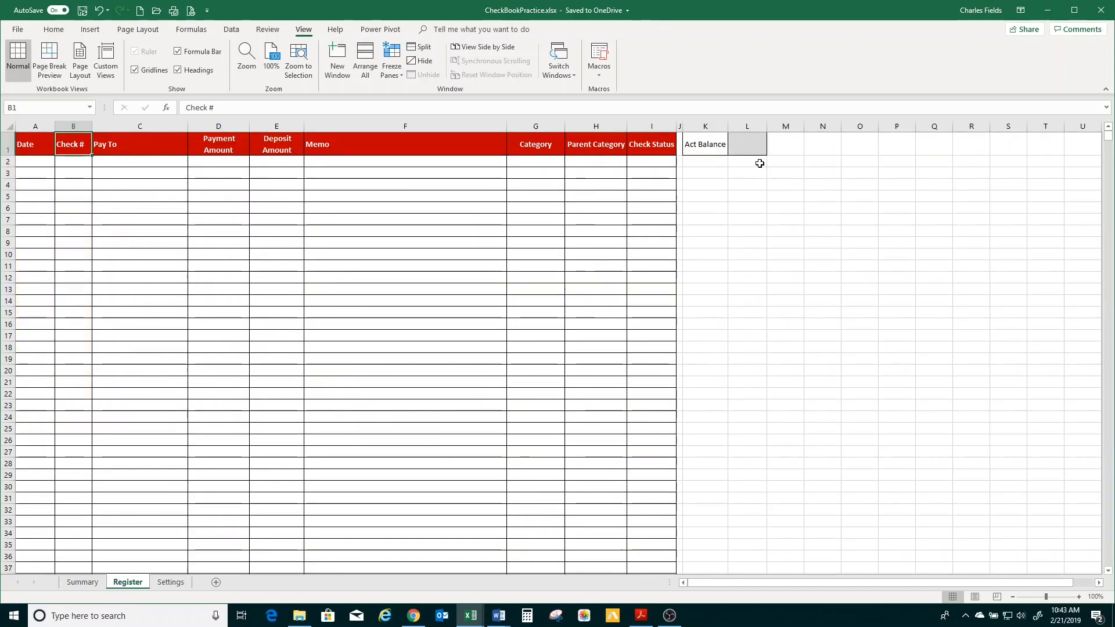
left_click(749, 144)
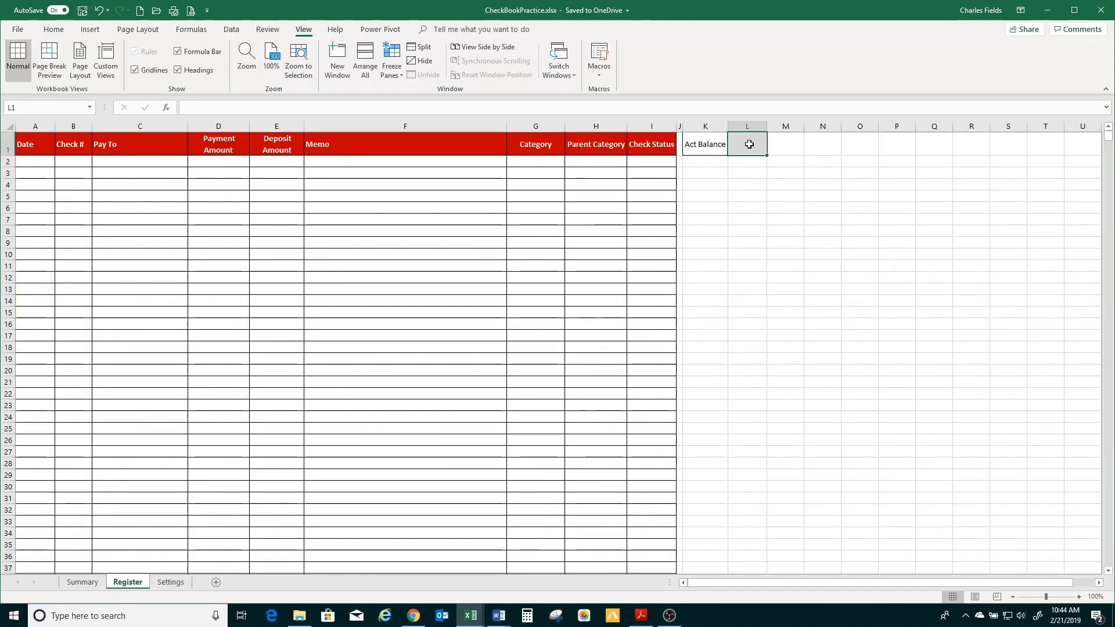
type("=")
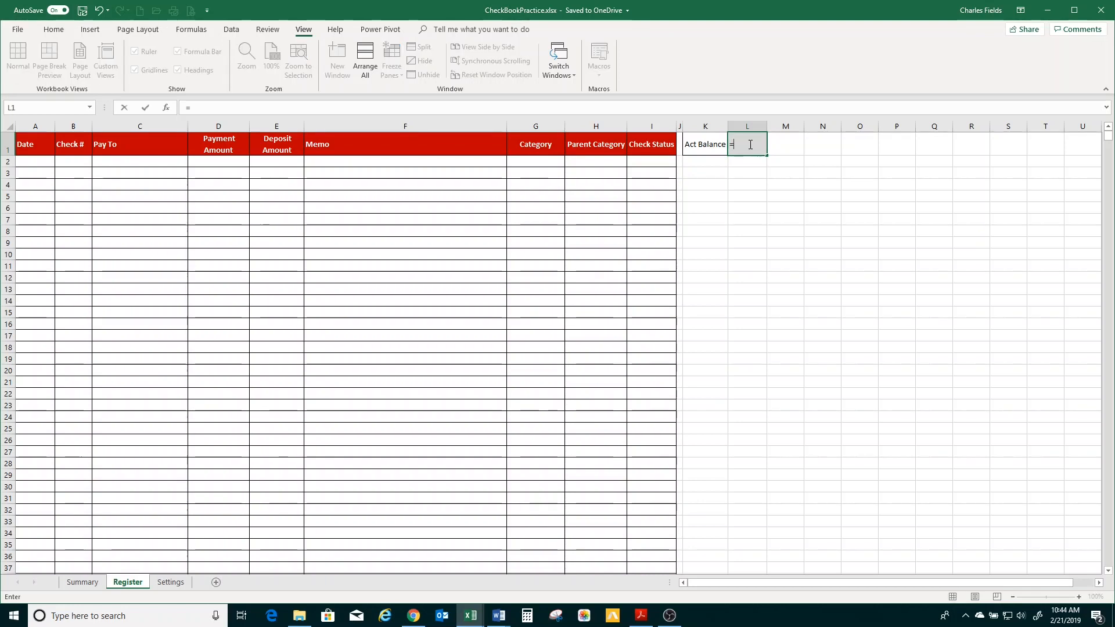
left_click(95, 583)
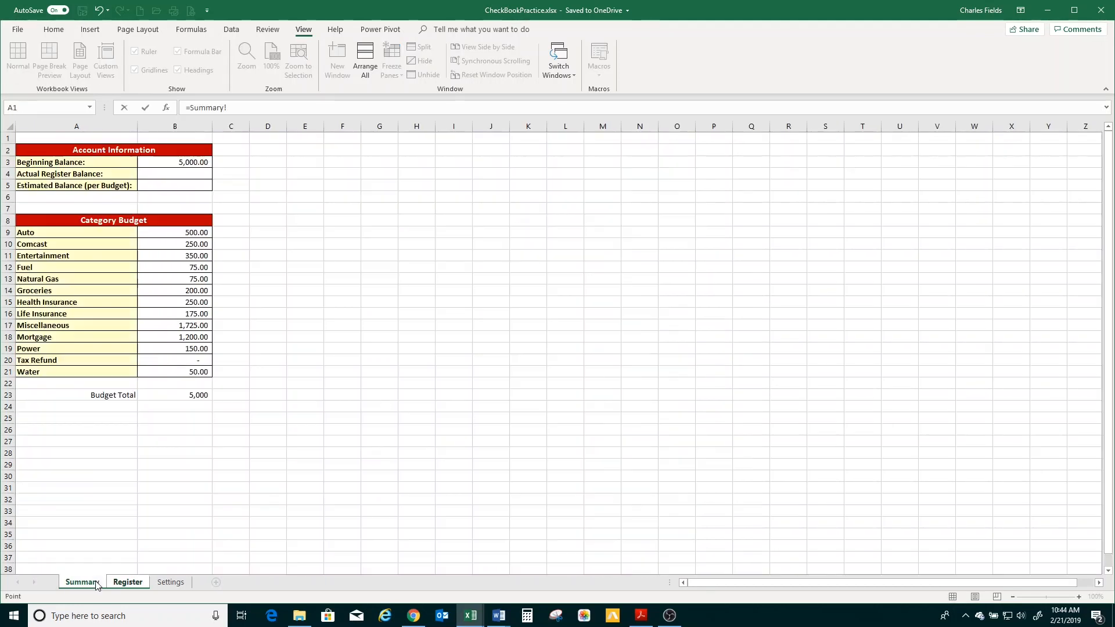
left_click(166, 175)
key("Return")
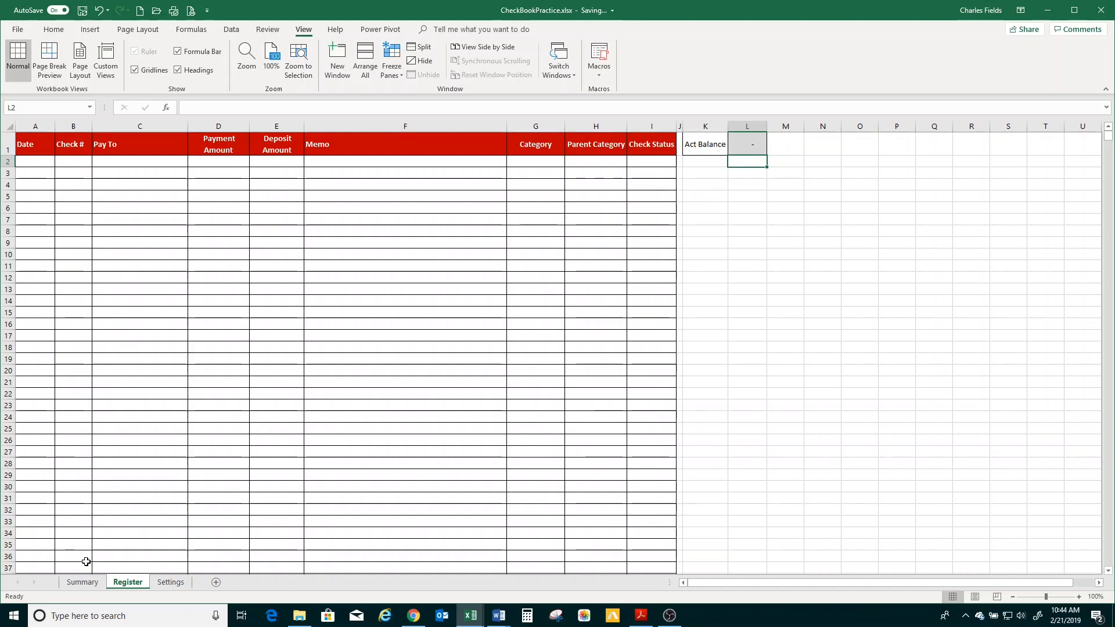
Check the Actual Register Balance cell on the Summary sheet and select the first Payment Amount cell, D2, on the Register sheet
left_click(82, 582)
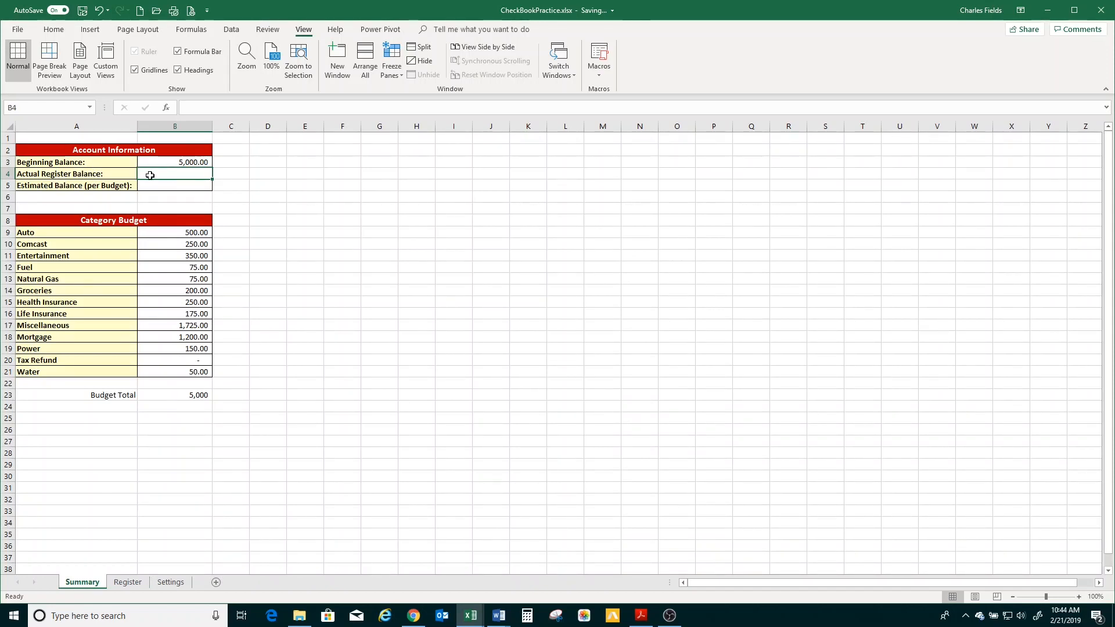
left_click(130, 585)
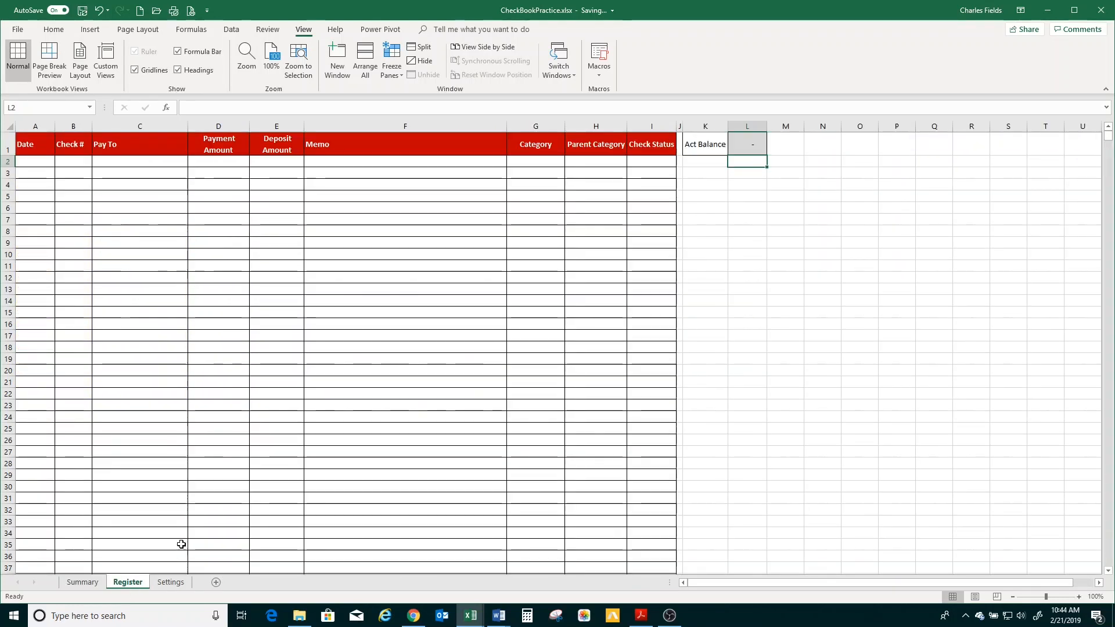
left_click(210, 159)
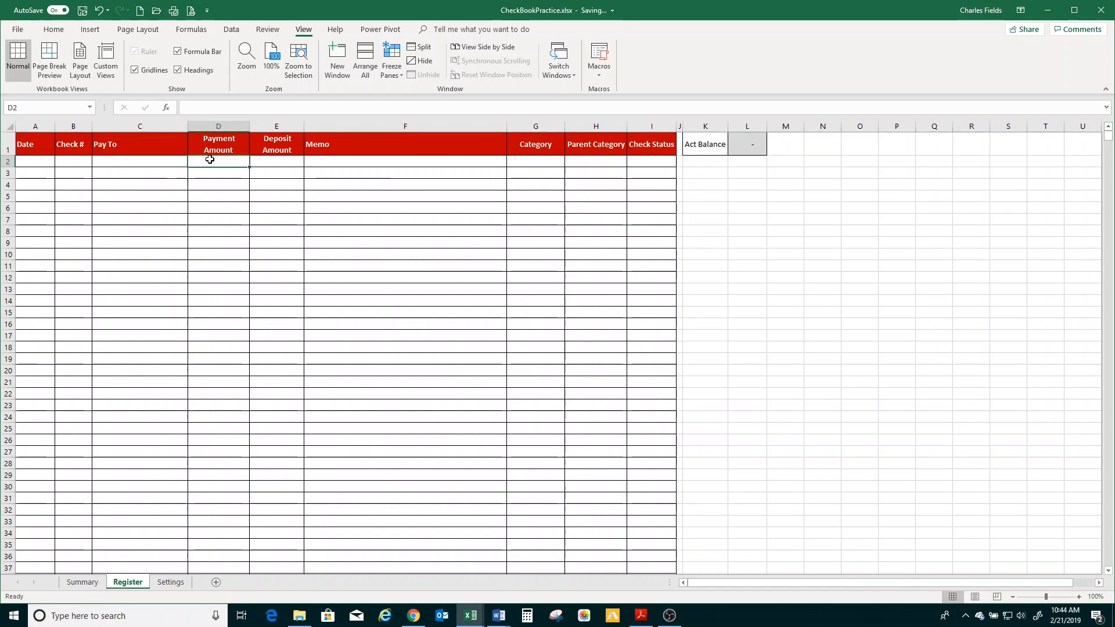
key("Left")
left_click(210, 159)
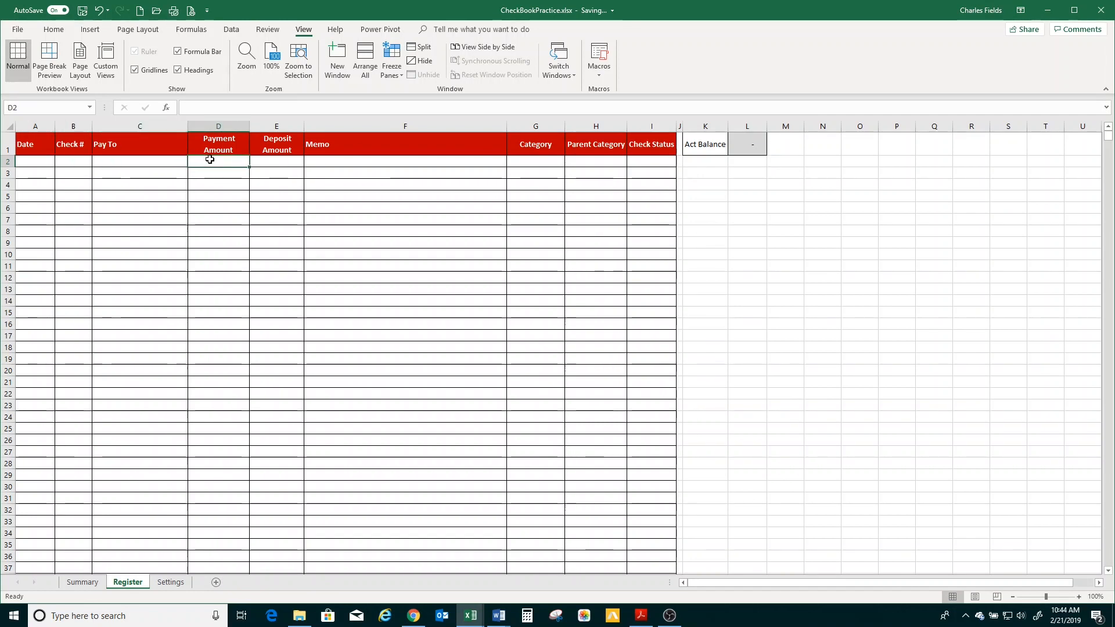
Look over the blank Payment Amount and Deposit Amount columns on the Register sheet
key("Down")
key("Down")
key("Down")
key("Down")
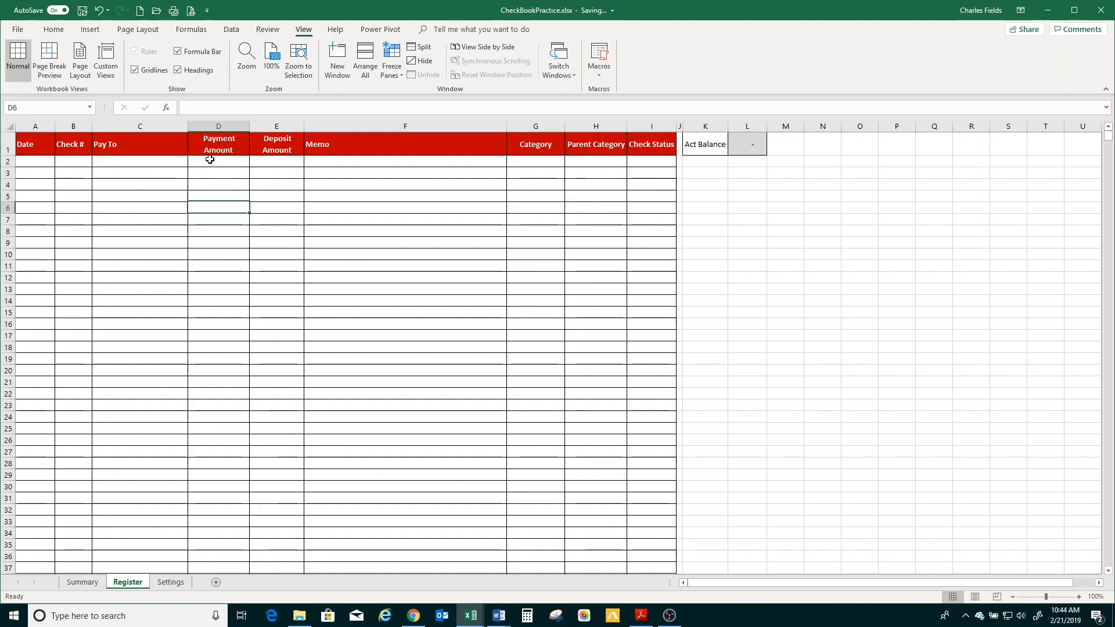
key("Up")
key("Up")
key("Up")
key("Up")
key("Right")
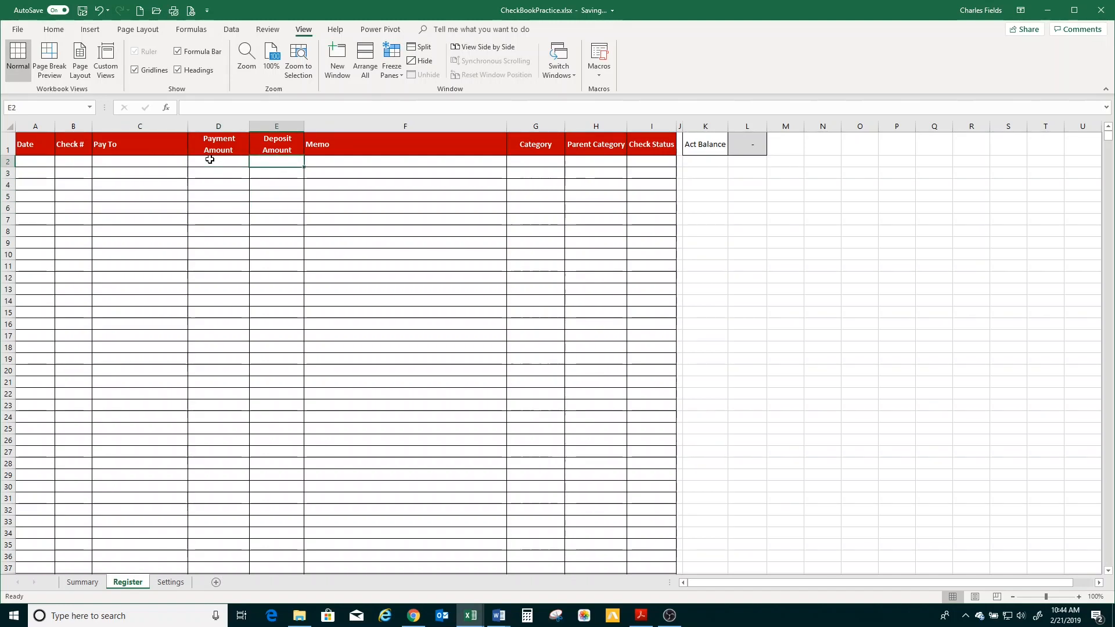
key("Down")
key("Down")
key("Down")
key("Down")
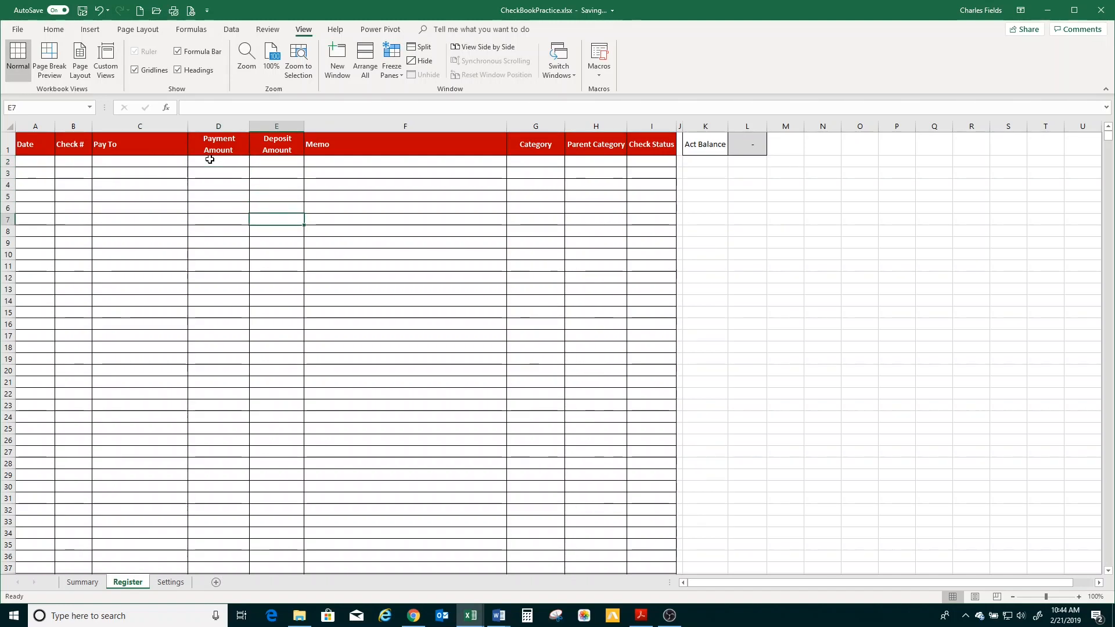
key("Up")
key("Left")
key("Left")
key("Right")
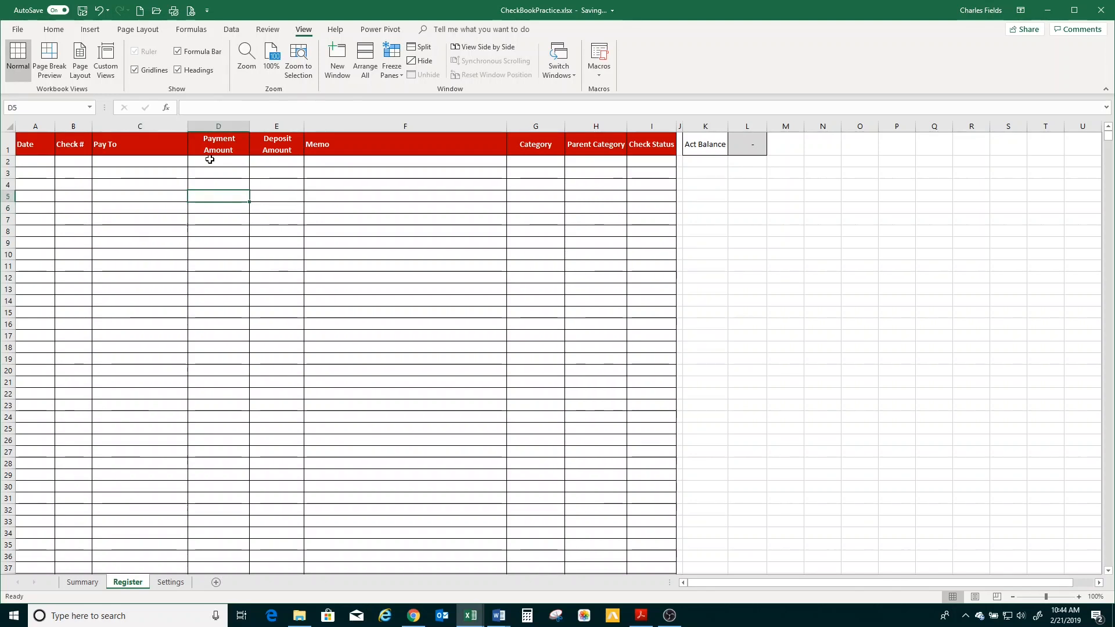
Total the Payment Amount column in the Register sheet's last row, cell D1048576, with =SUM(D2:D1048575)
key("ctrl+Down")
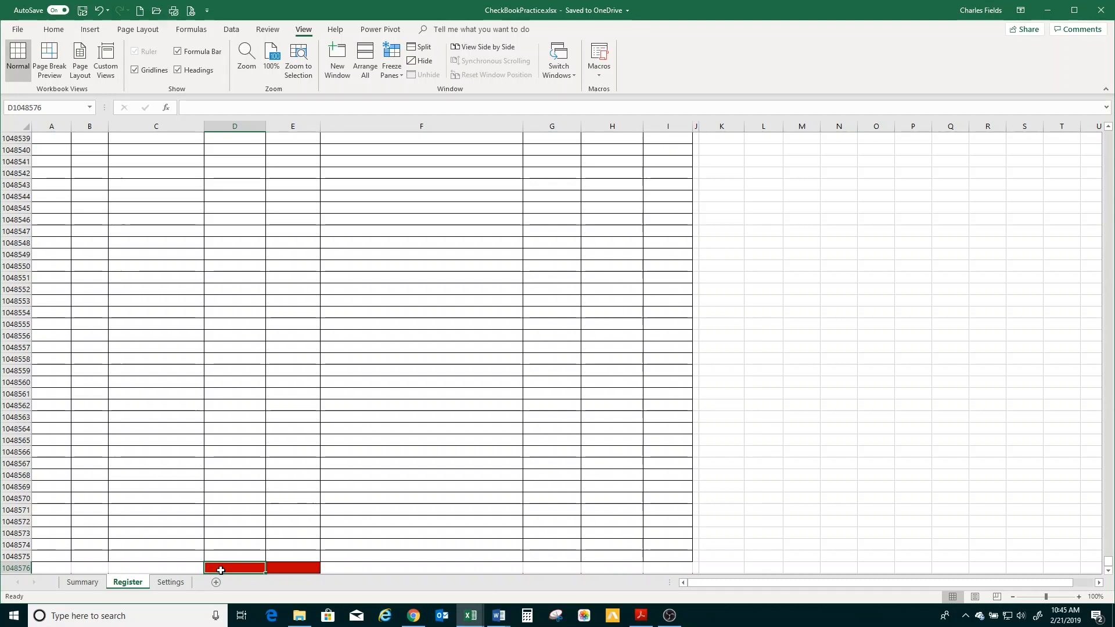
key("alt+equal")
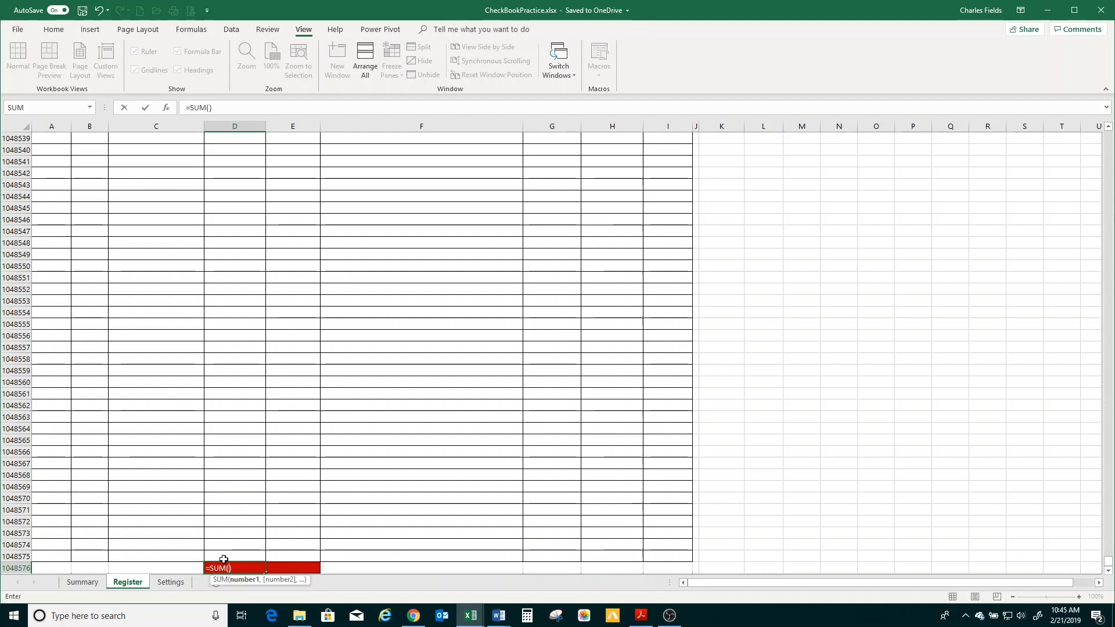
left_click(223, 560)
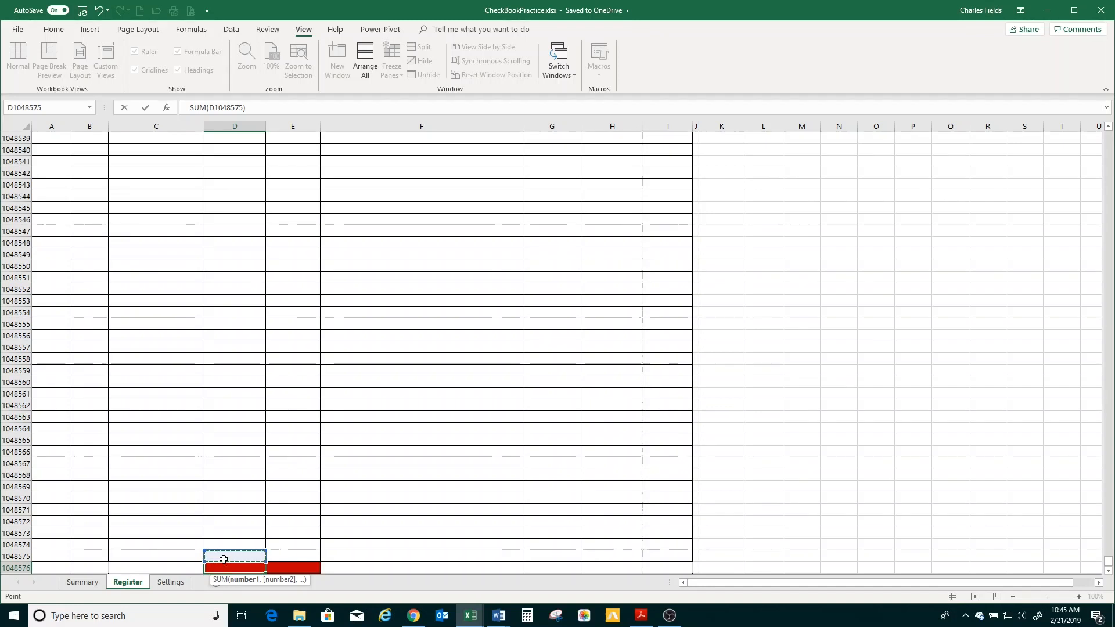
key("ctrl+shift+Up")
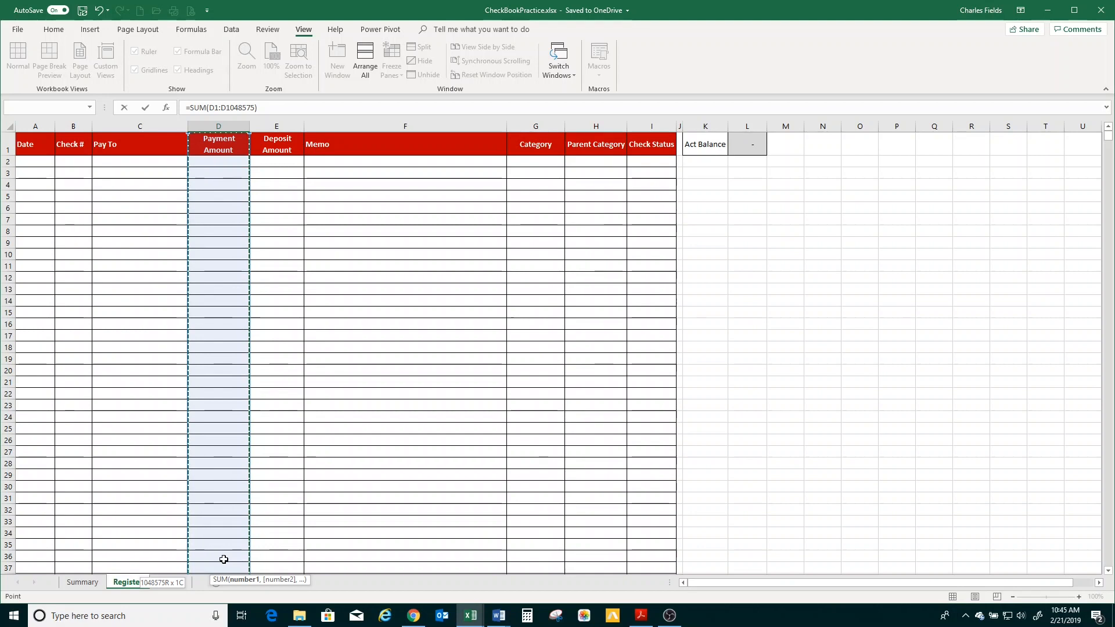
key("shift+Down")
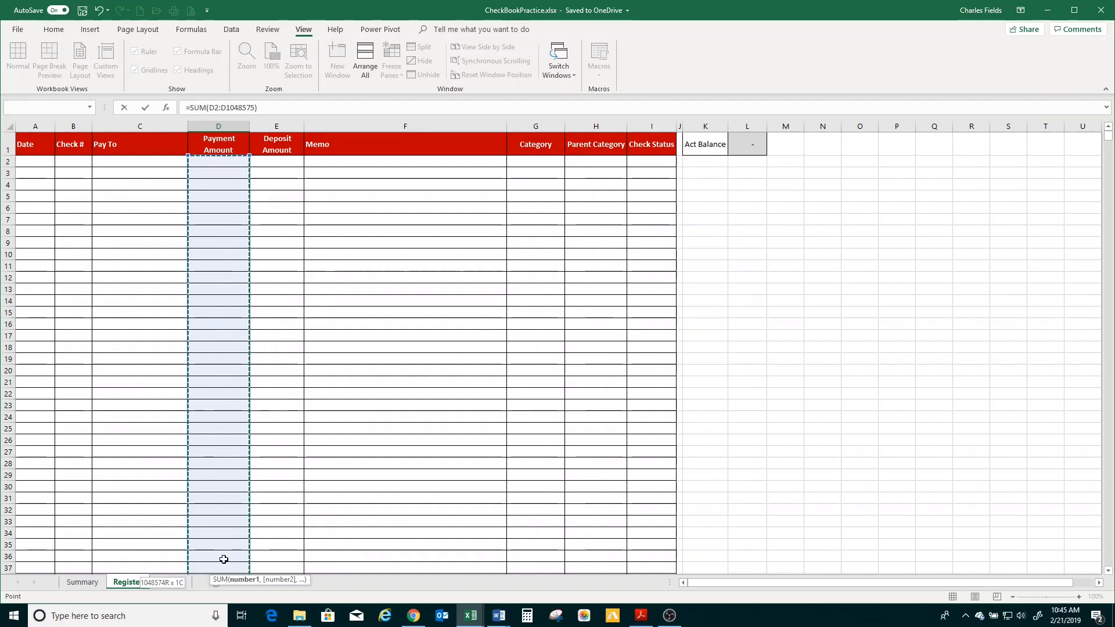
key("Return")
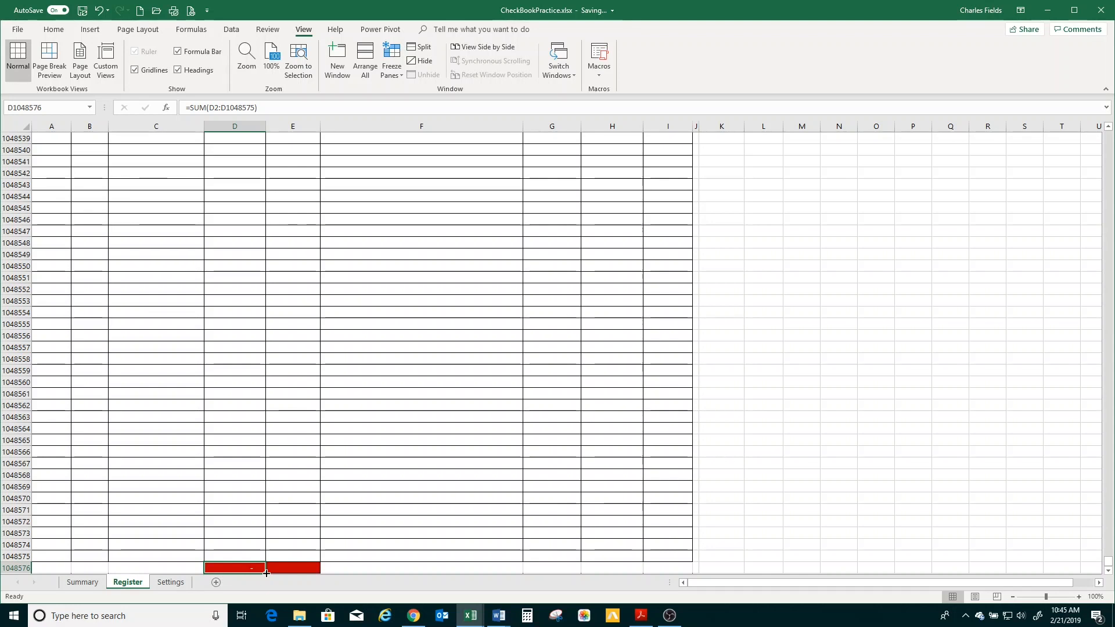
Copy the Payment Amount total formula into E1048576 for the Deposit Amount column and return to the header row
left_click_drag(266, 573, 285, 572)
left_click(285, 571)
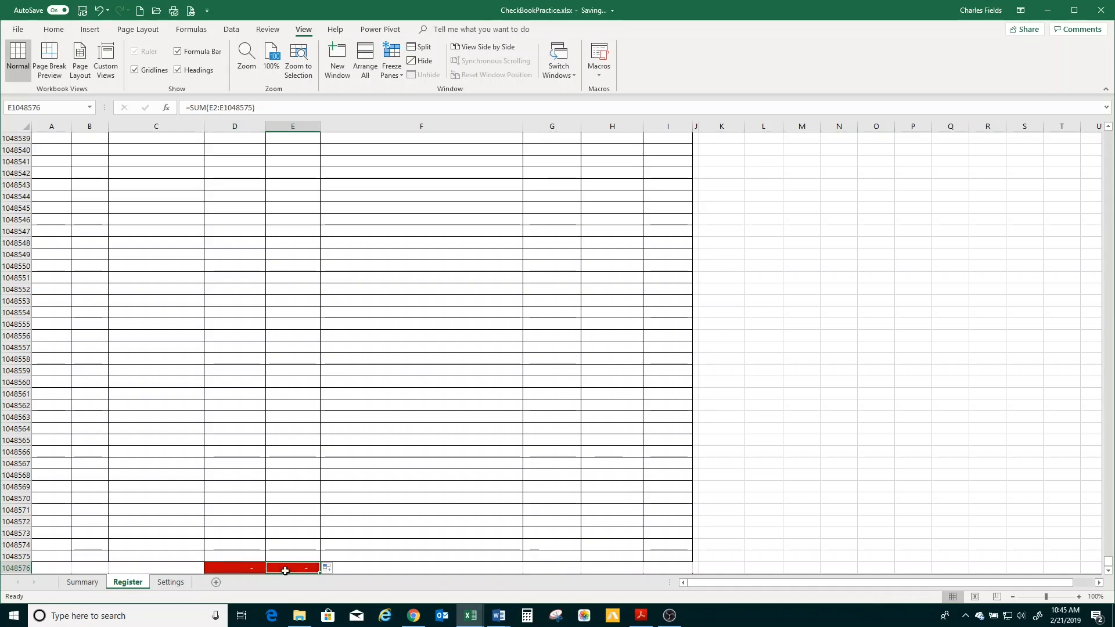
key("Left")
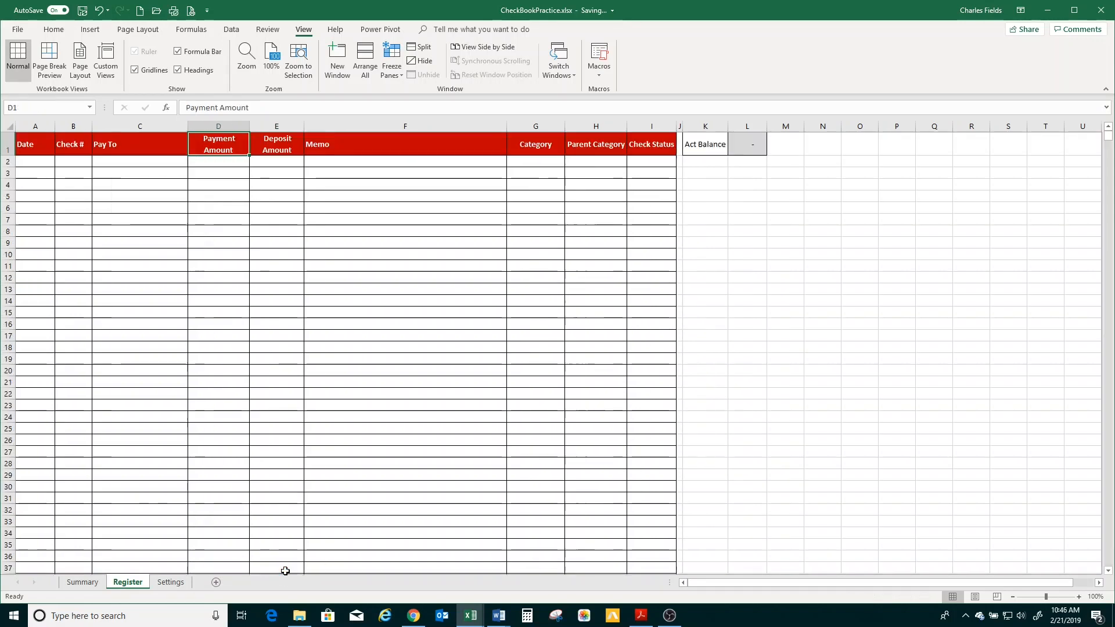
key("ctrl+Up")
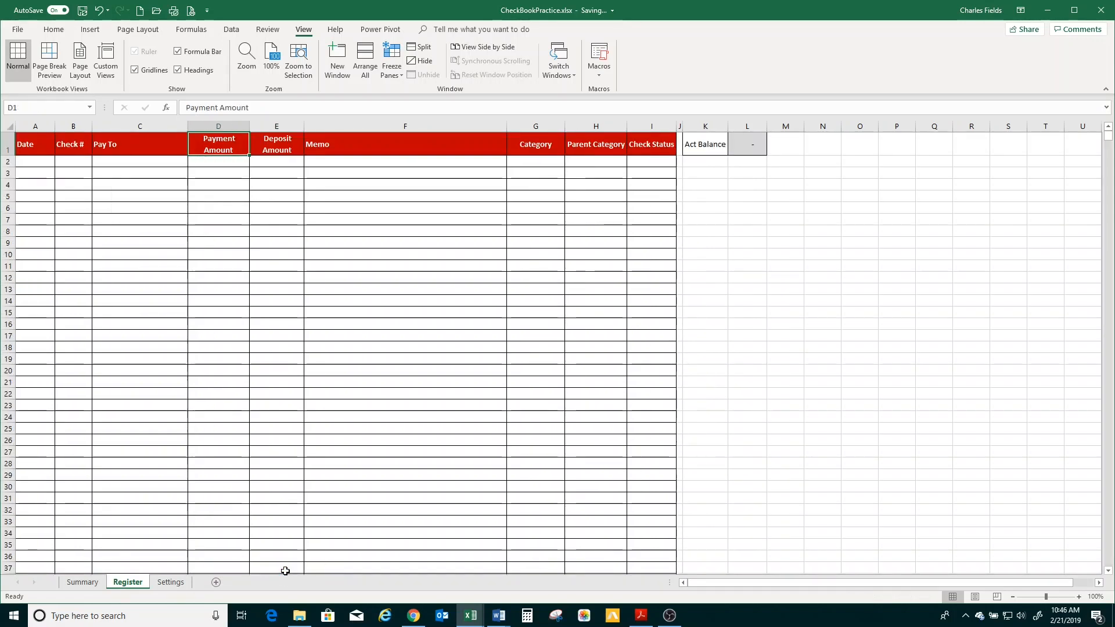
key("Right")
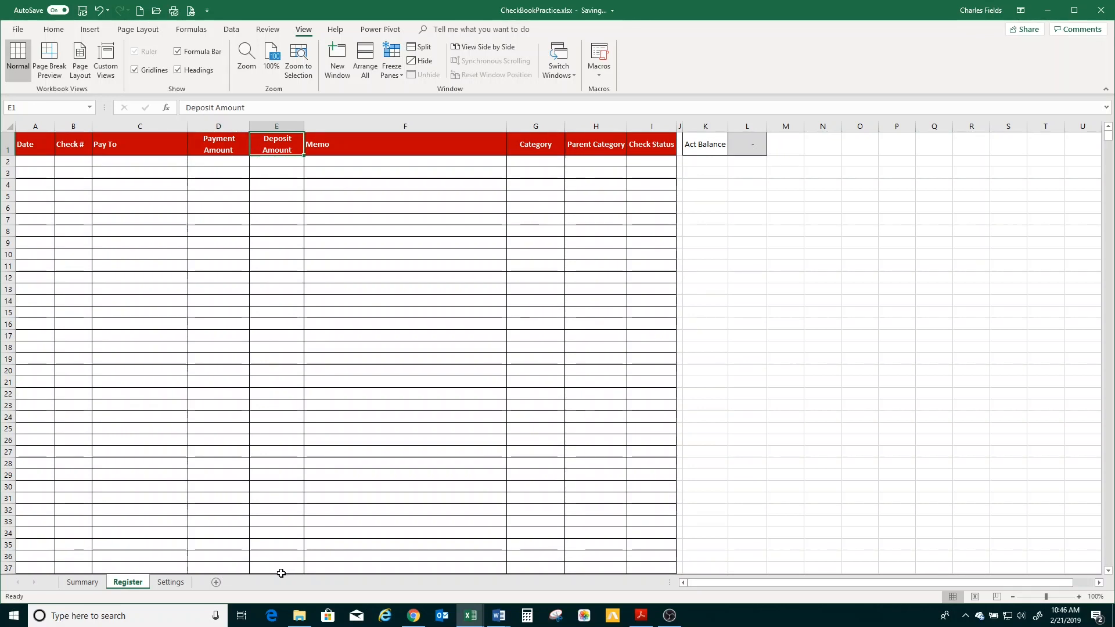
Calculate the Actual Register Balance in B4 on the Summary sheet with =B3-Register!D1048576+Register!E1048576
left_click(87, 583)
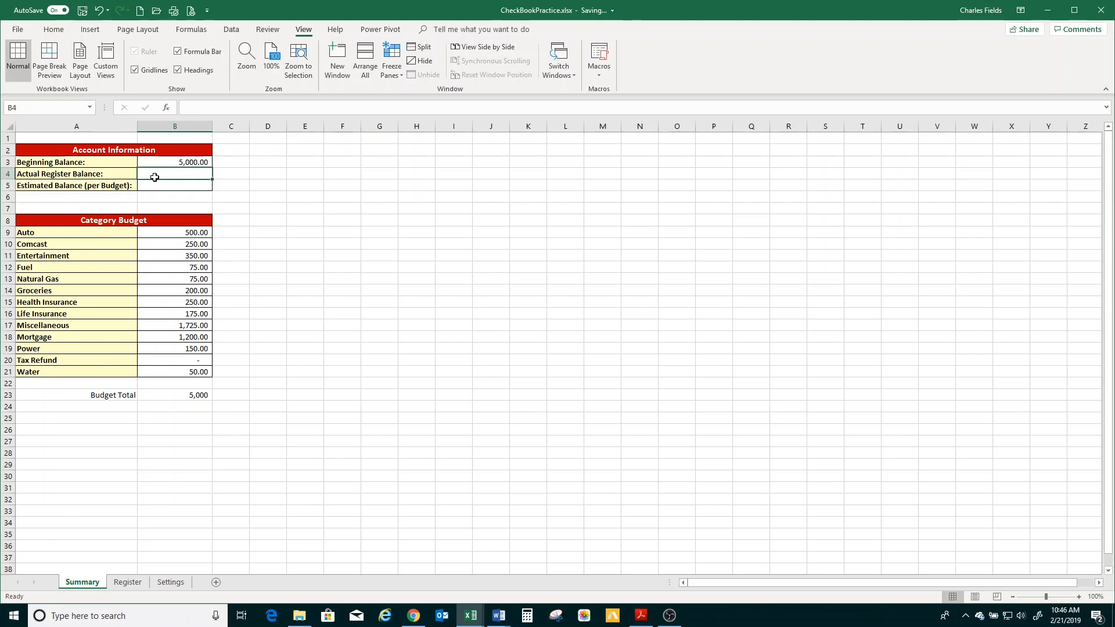
type("=")
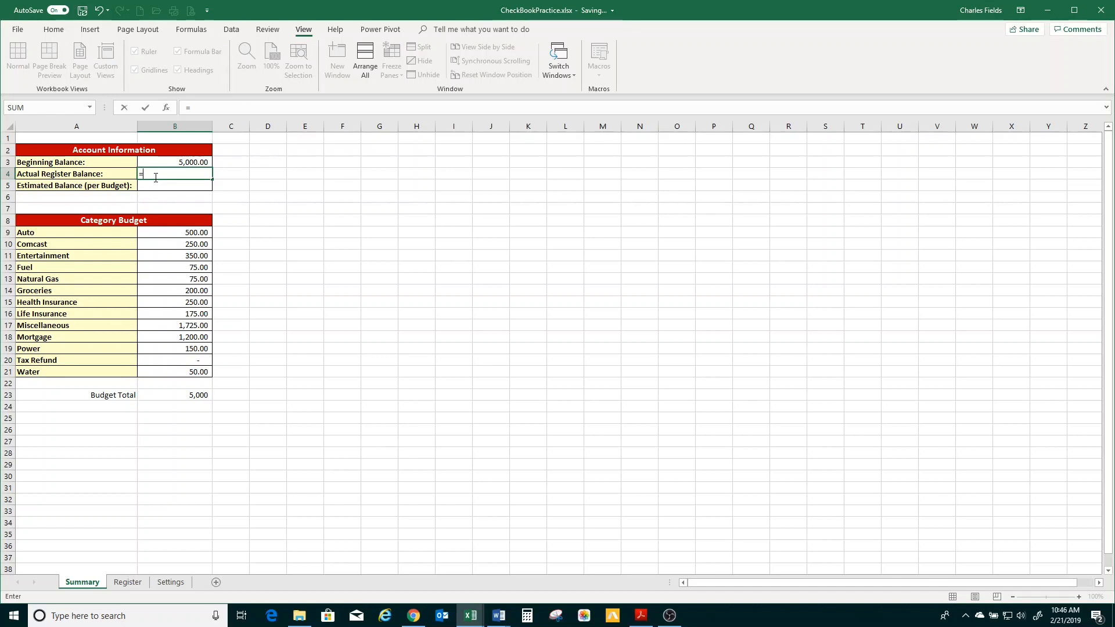
left_click(164, 163)
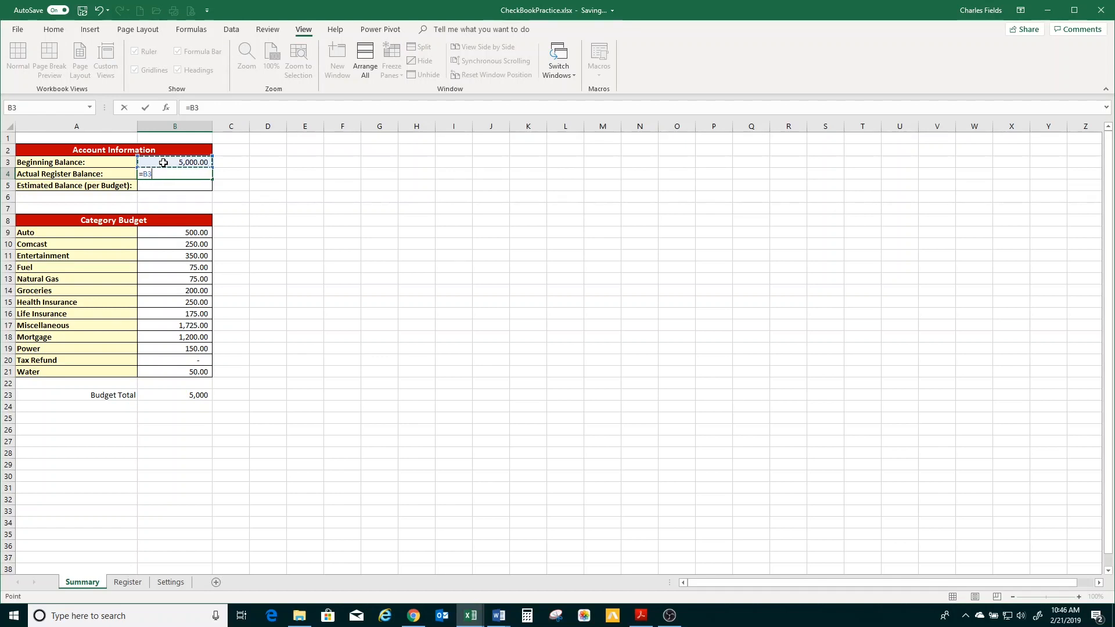
type("-")
left_click(127, 582)
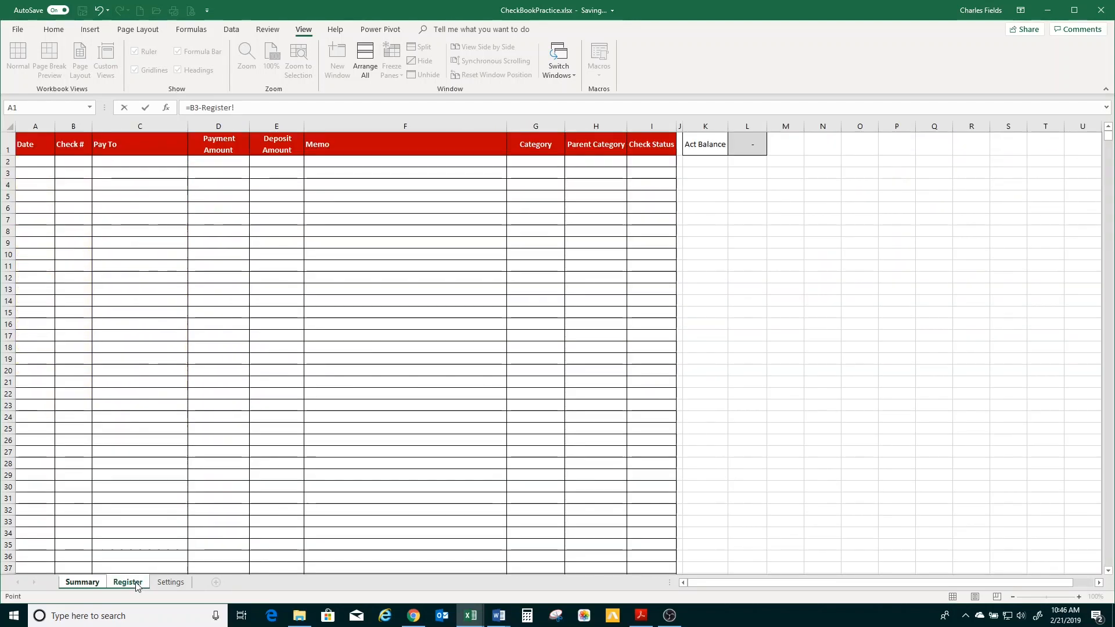
left_click(228, 468)
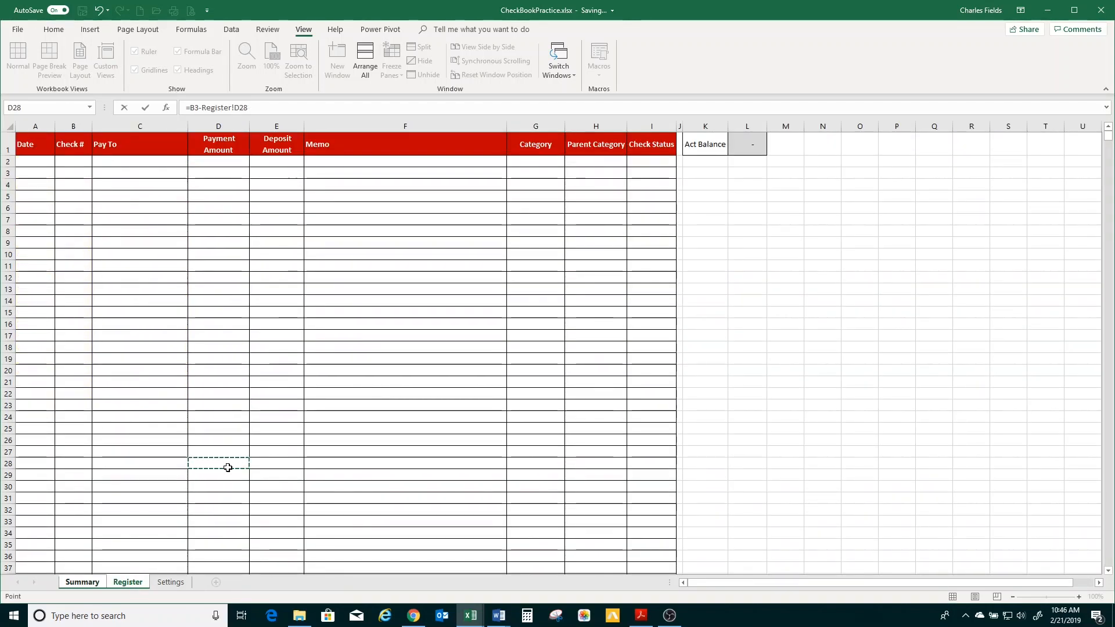
key("ctrl+Down")
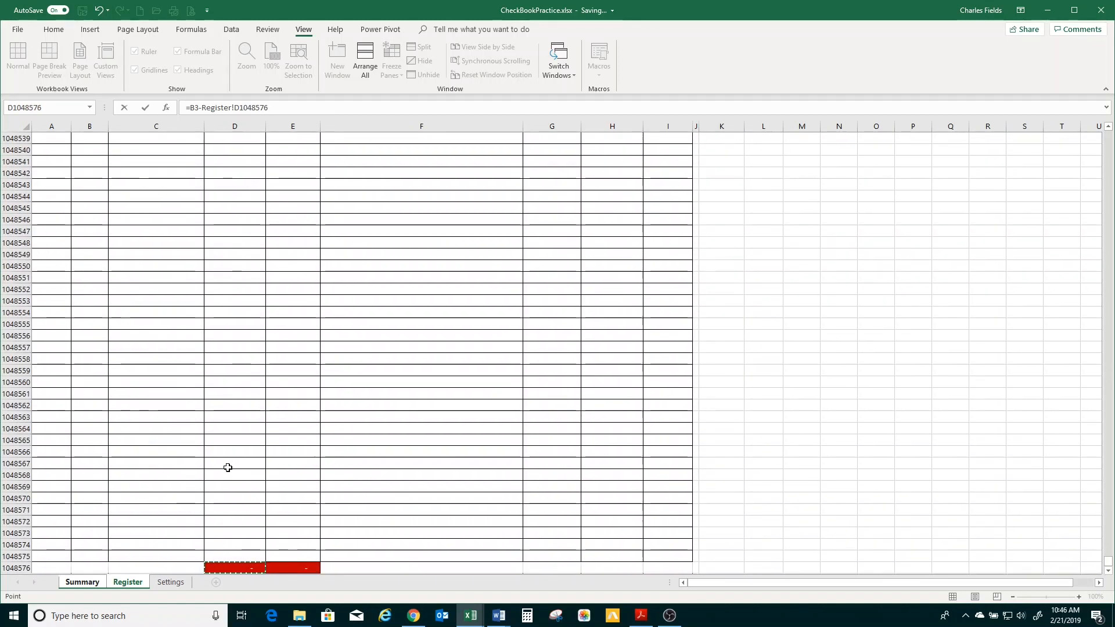
type("+")
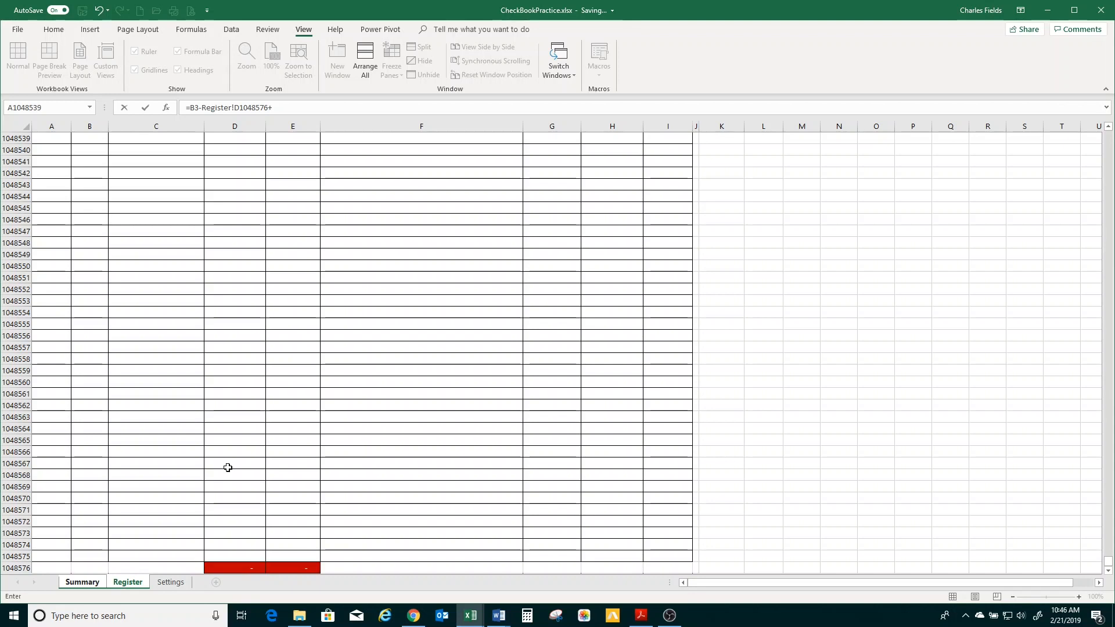
left_click(291, 566)
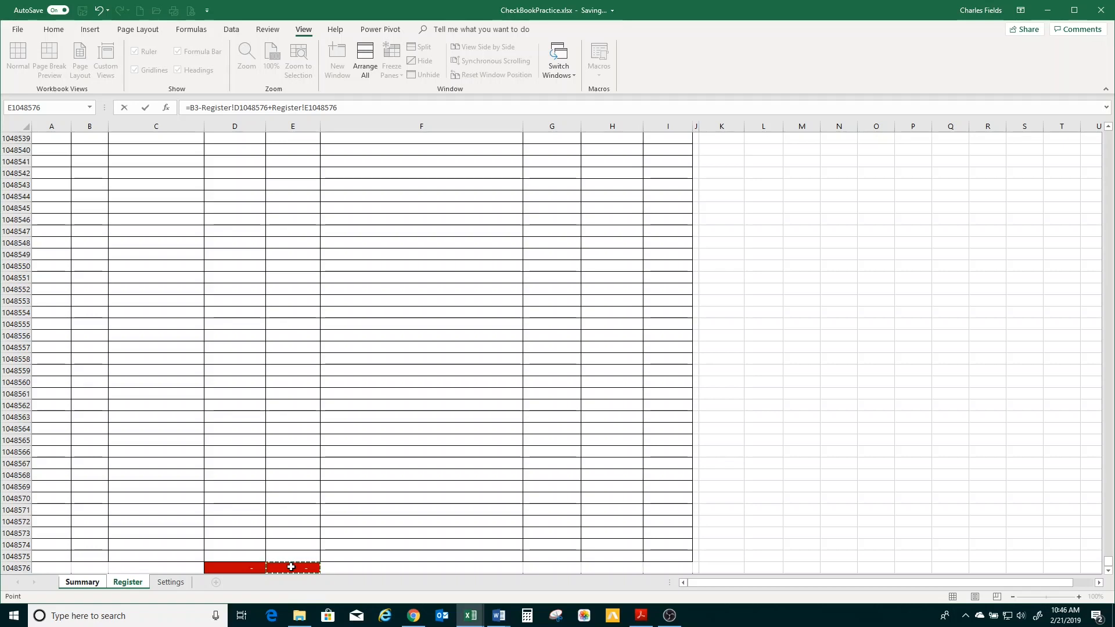
key("Return")
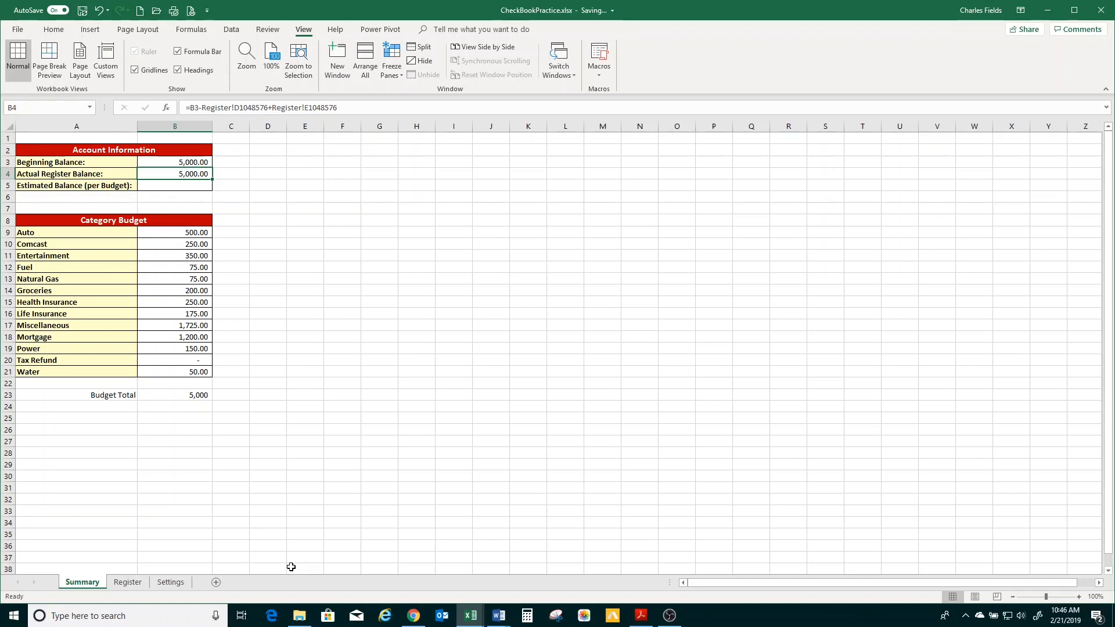
Check the Beginning Balance on the Summary sheet against the Act Balance and empty rows on the Register sheet
key("Up")
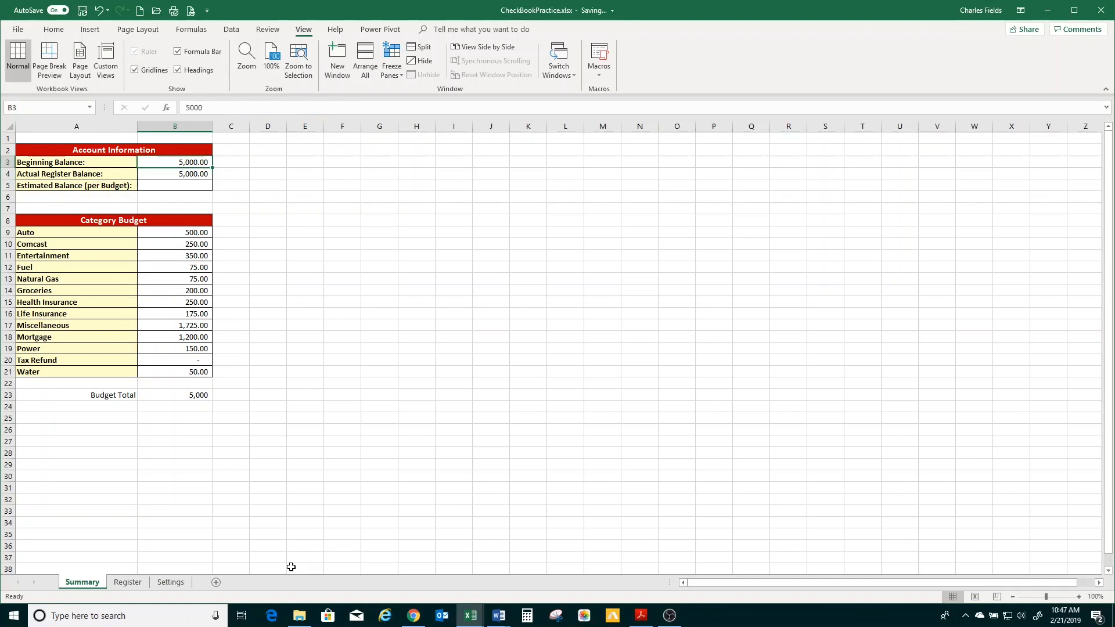
key("ctrl+Page_Down")
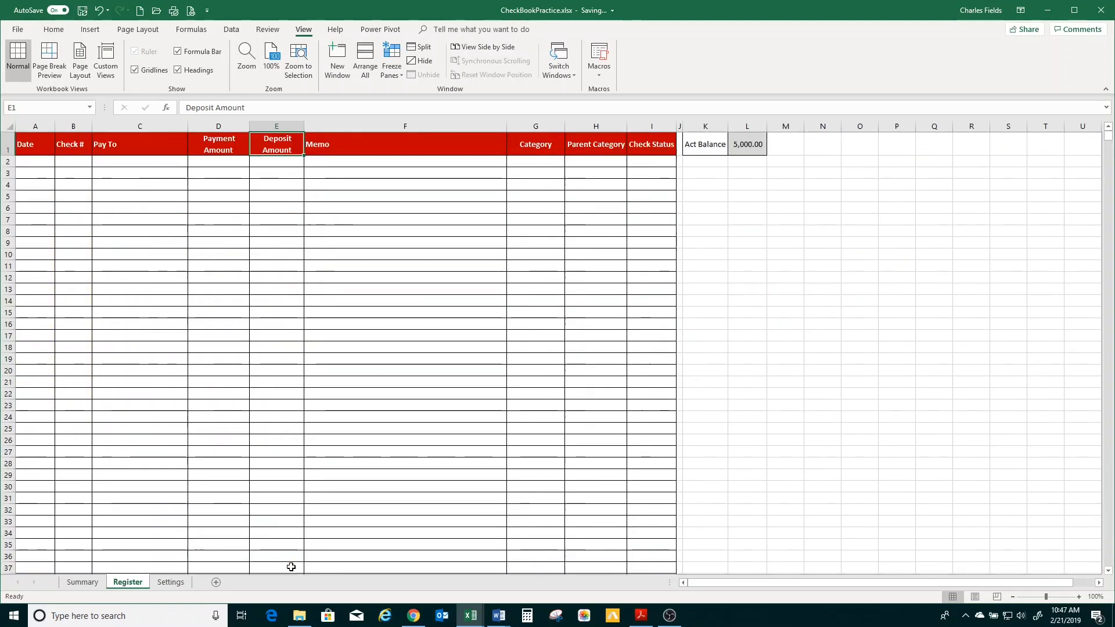
key("Left")
key("Left")
key("Left")
key("Left")
key("Down")
key("Down")
key("Down")
key("Down")
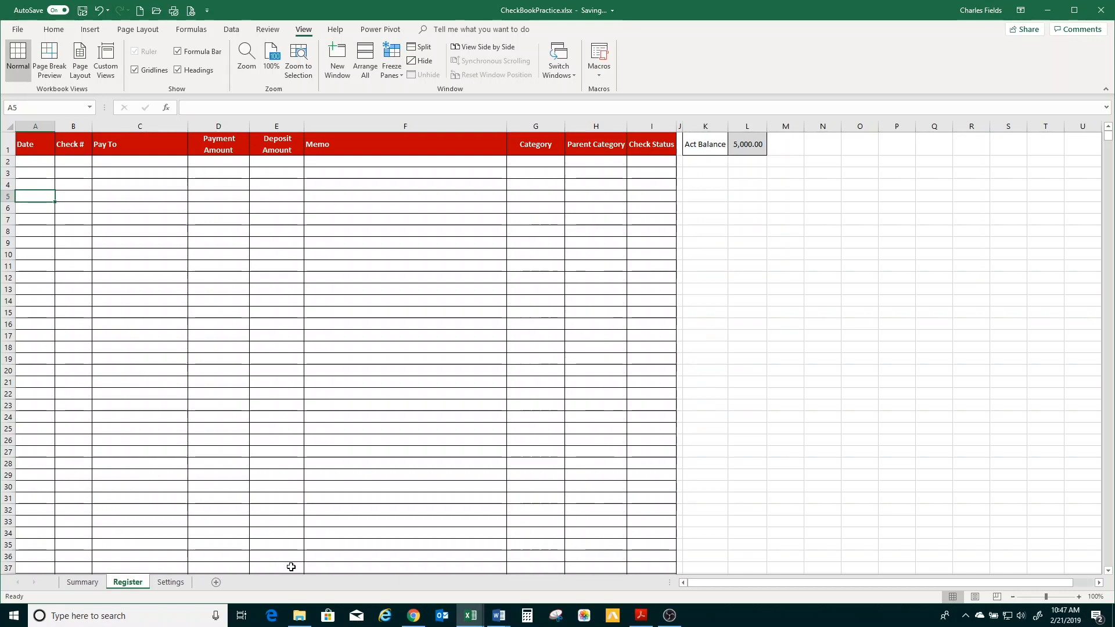
Calculate the Estimated Balance (per Budget) in B5 on the Summary sheet with =B4-B23 and check its formula
key("ctrl+Page_Up")
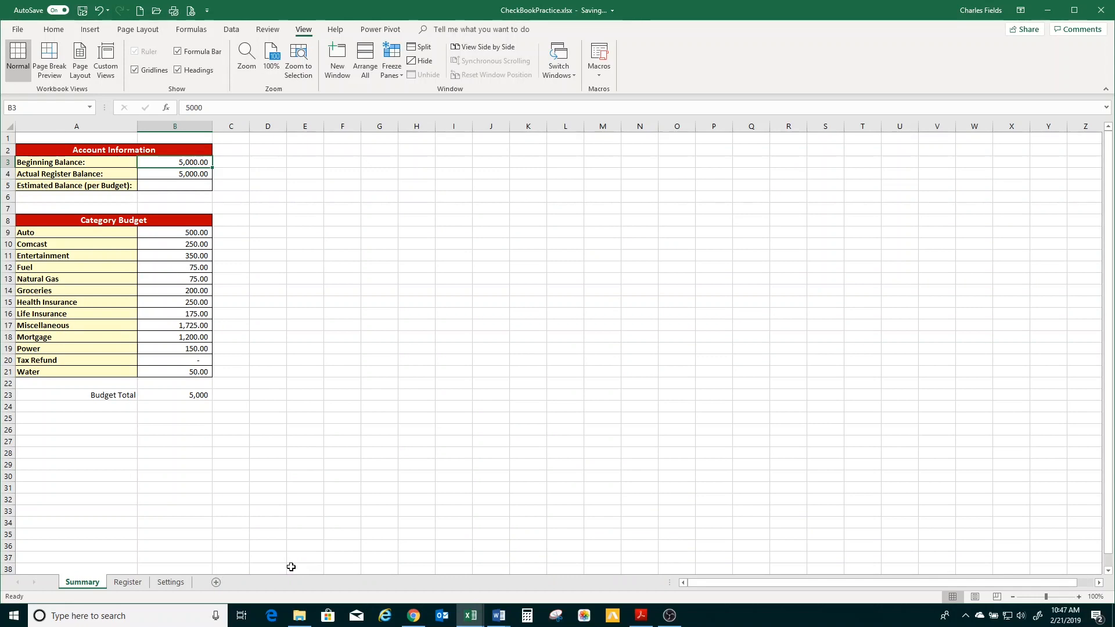
key("Down")
key("Down")
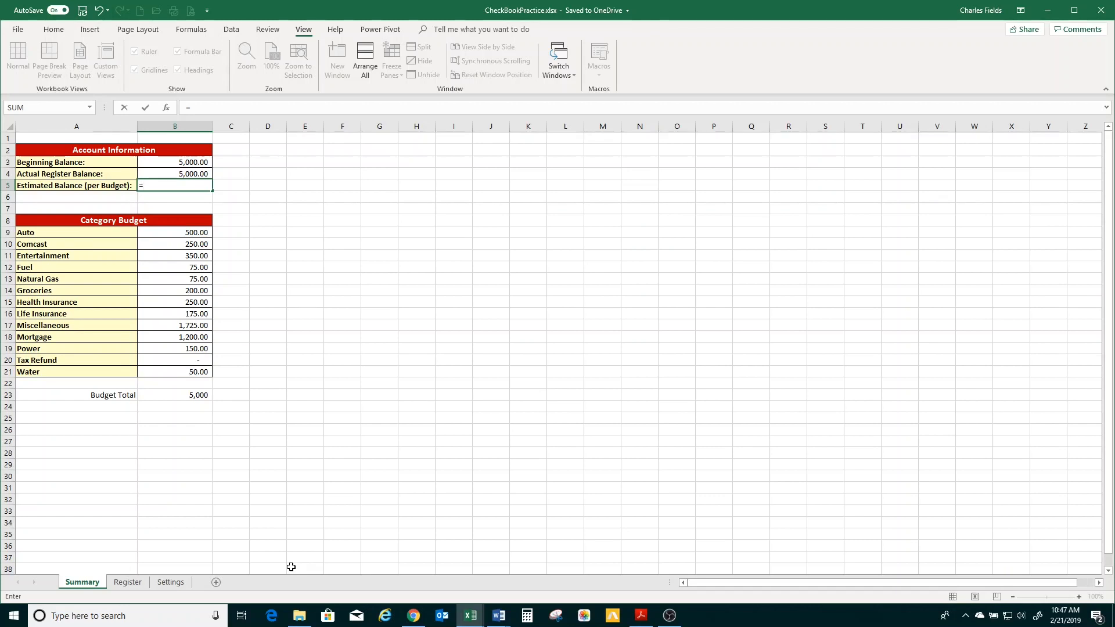
key("Up")
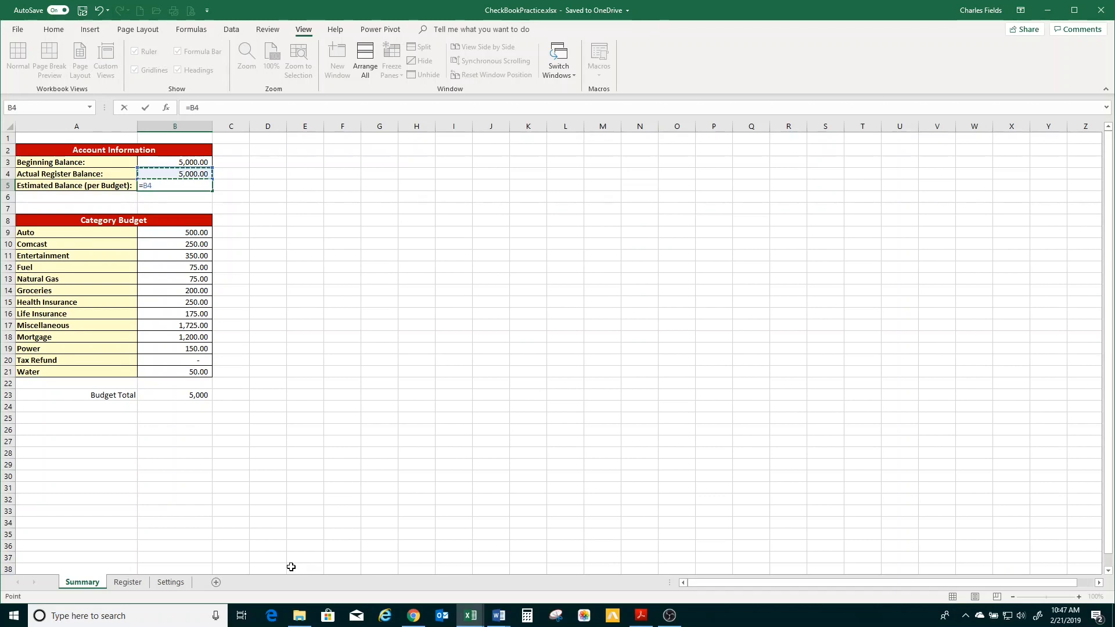
type("-")
left_click(199, 396)
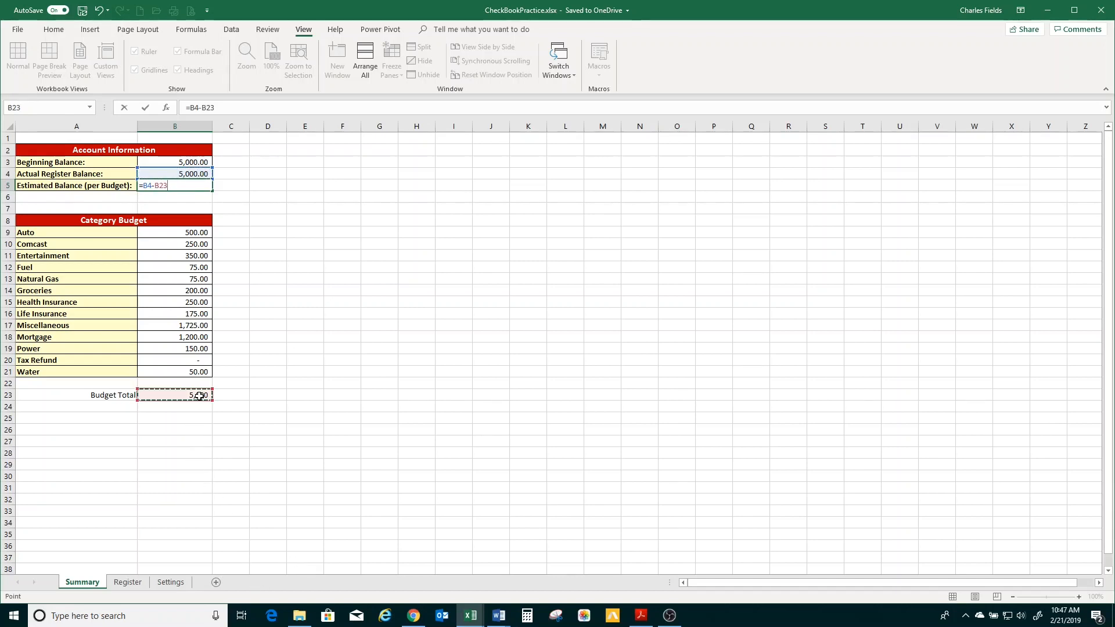
key("Return")
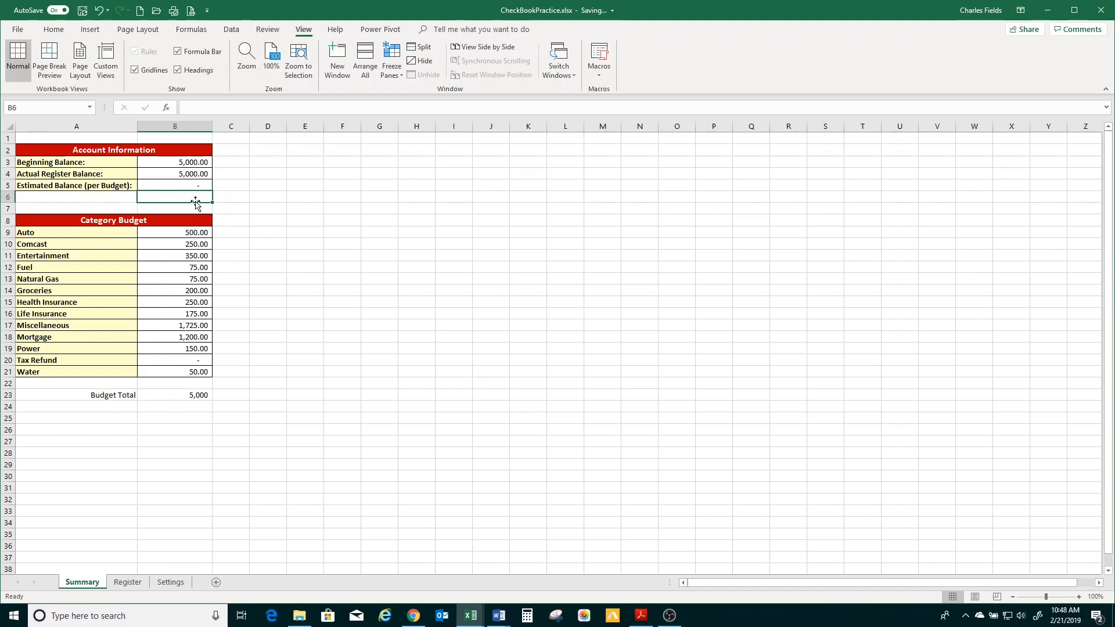
left_click(180, 185)
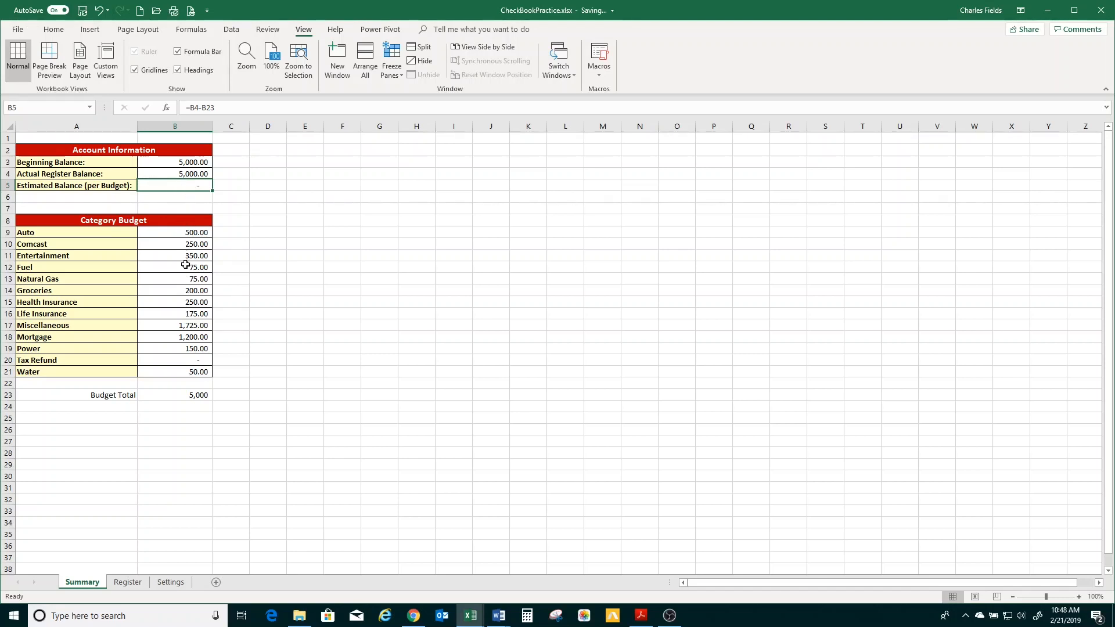
Set the Auto category's budget amount to 750
left_click(190, 234)
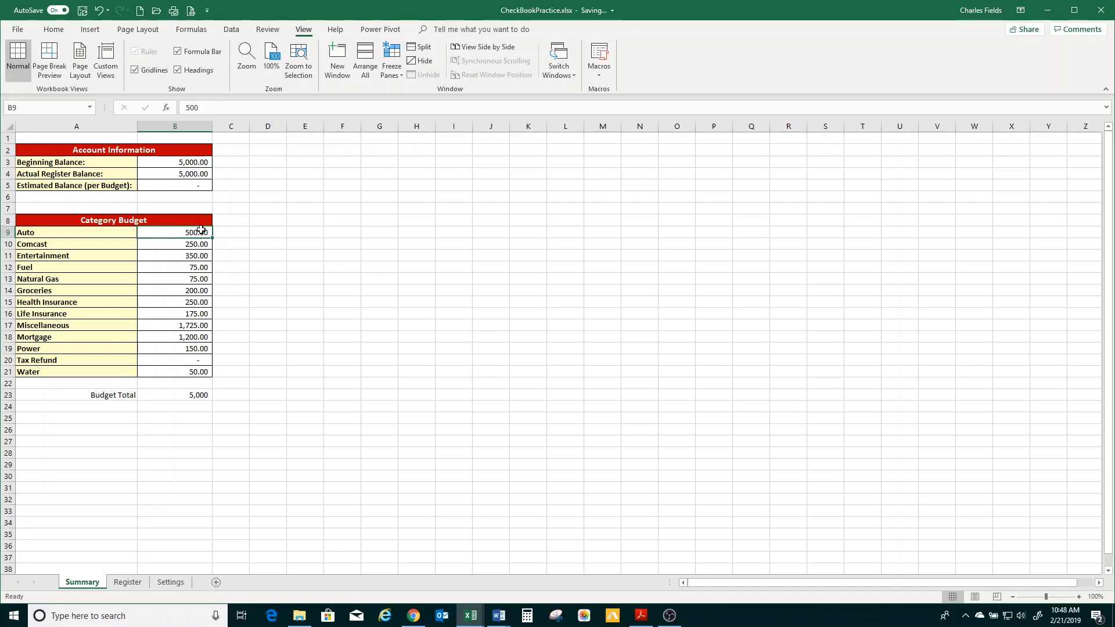
type("750")
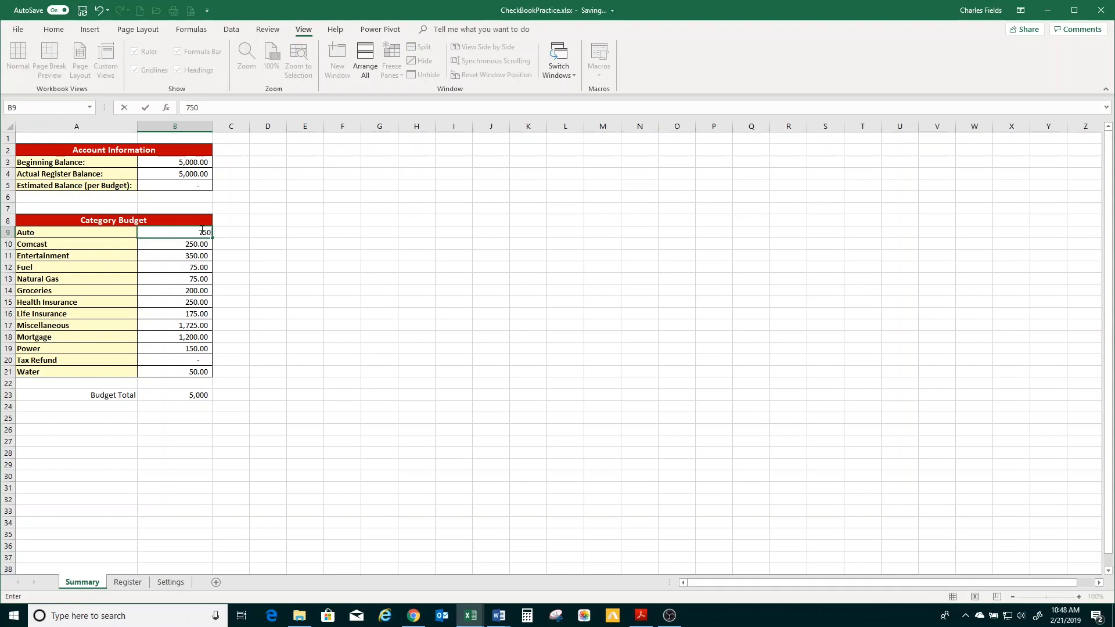
key("Return")
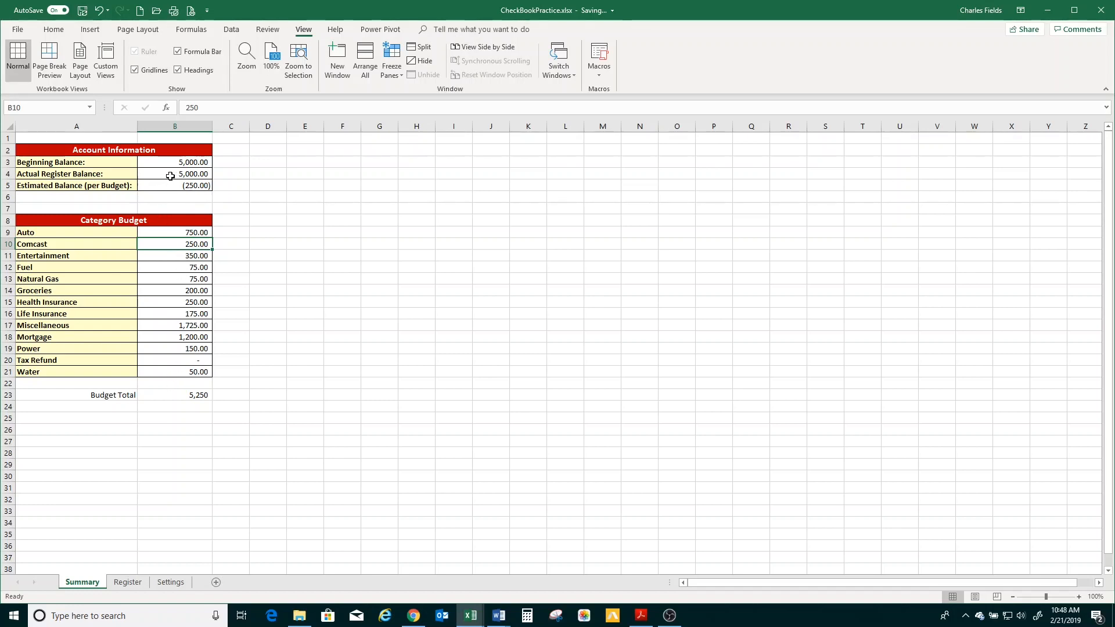
Set the Auto category's budget amount to 400
left_click(191, 232)
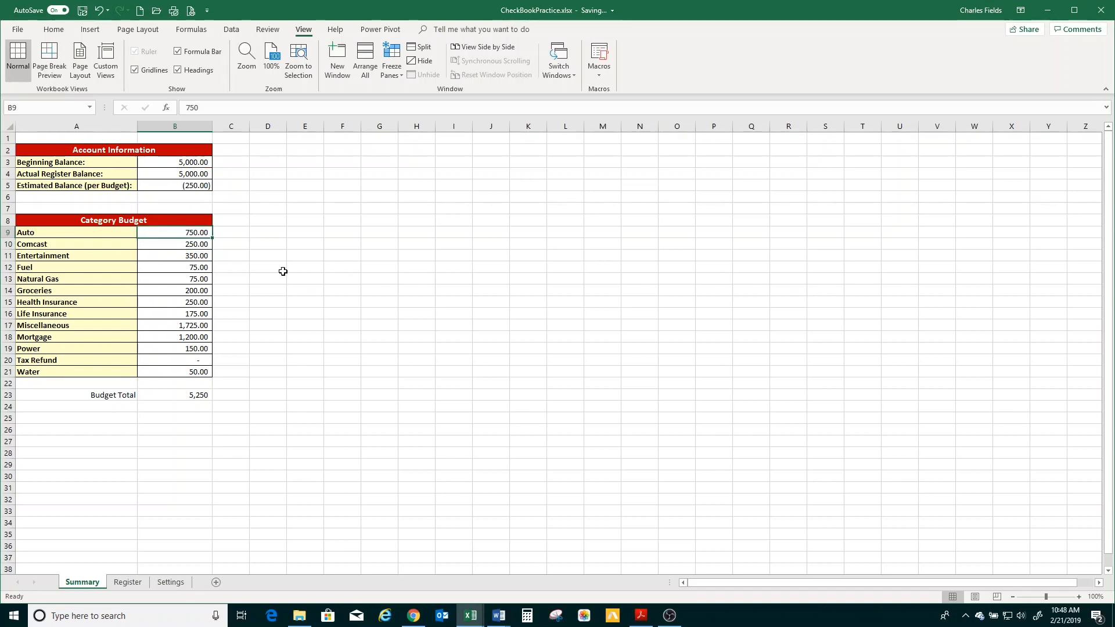
type("400")
key("ctrl+Return")
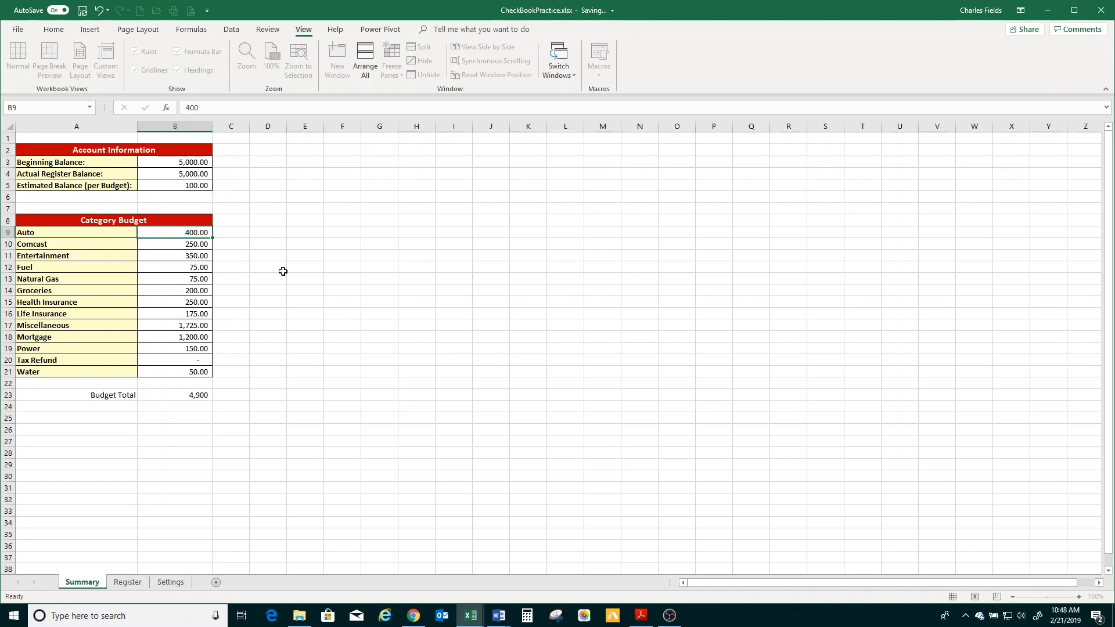
key("Down")
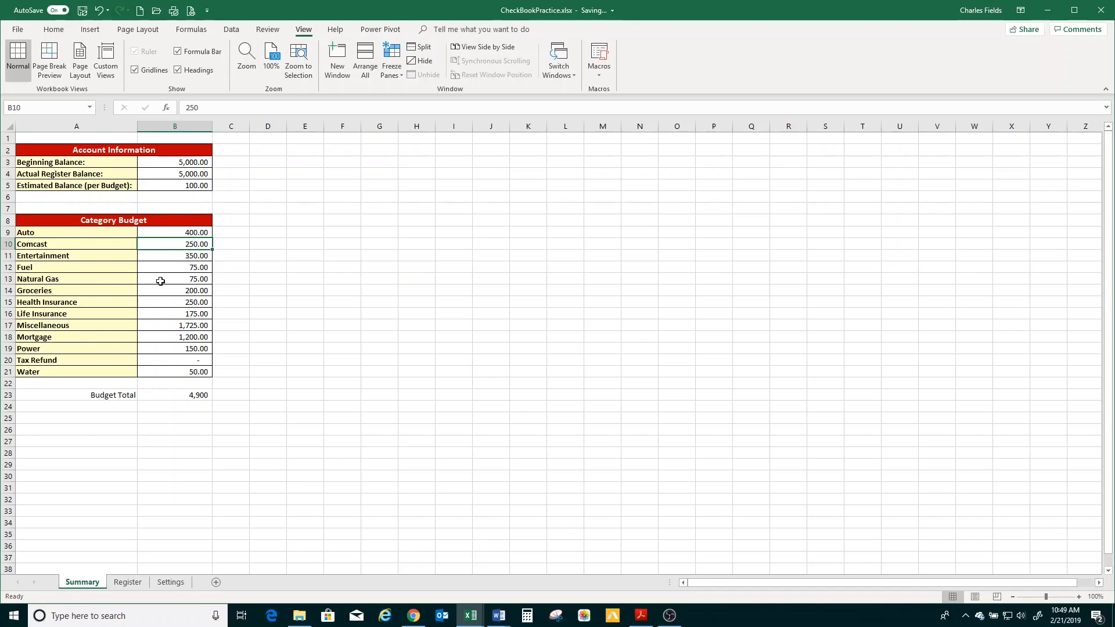
Set the Auto category's budget amount to 500
left_click(159, 233)
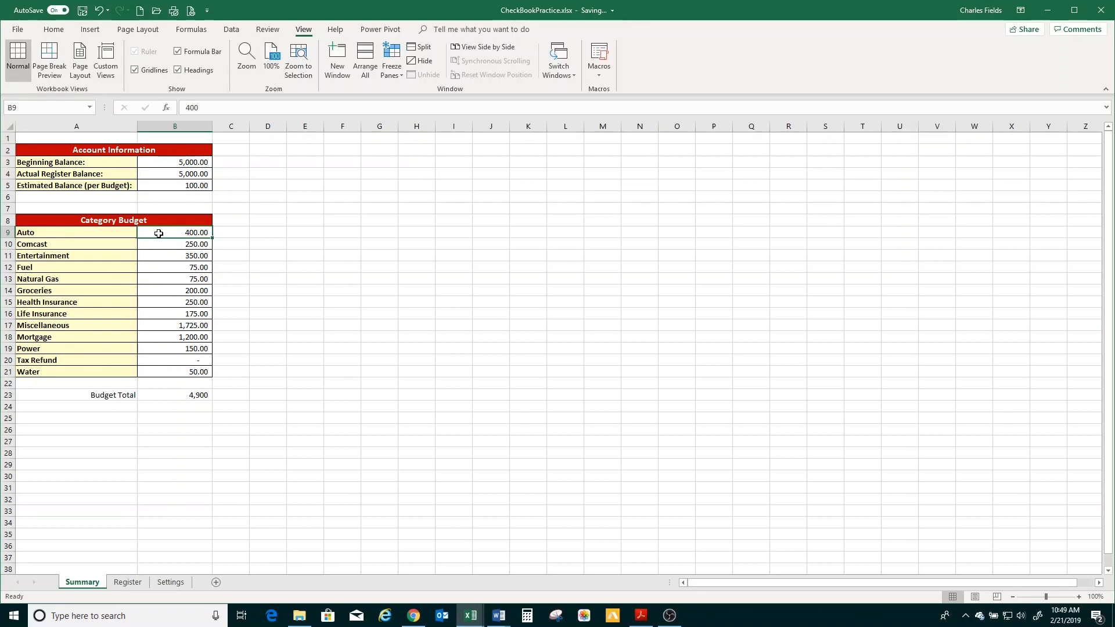
type("500")
key("Return")
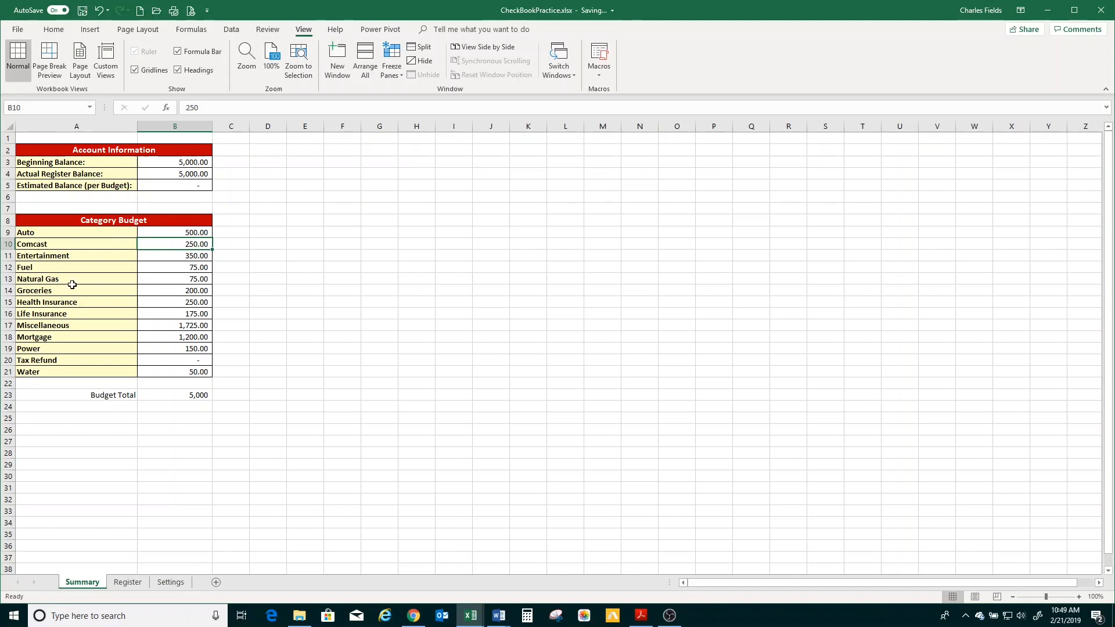
Start a Less Than conditional formatting rule with the value 0 for the Estimated Balance in B5
left_click(176, 185)
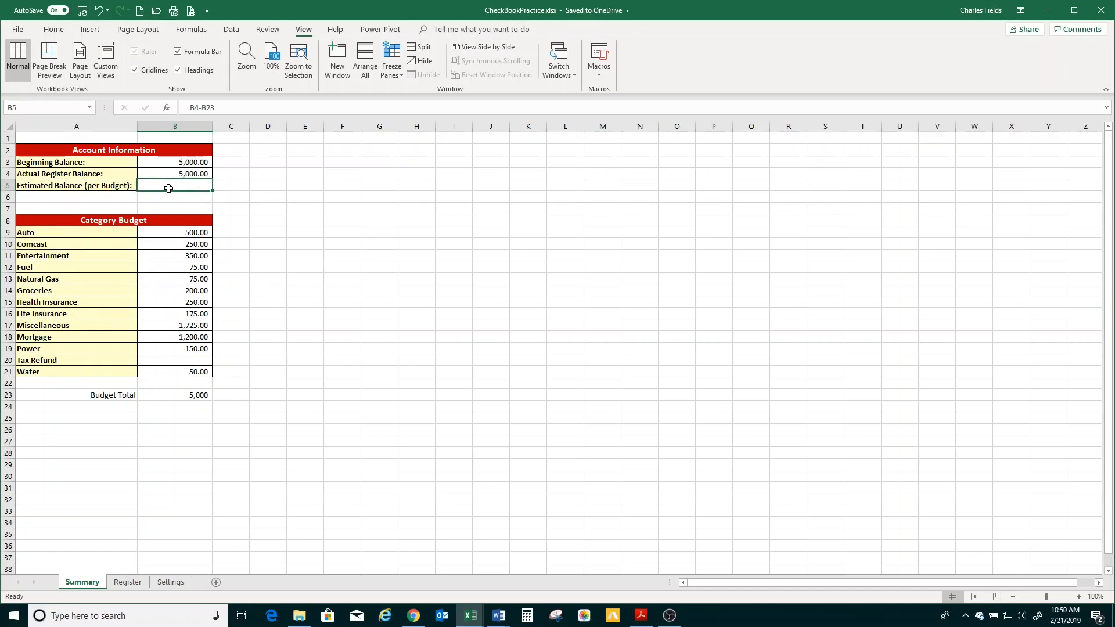
left_click(49, 32)
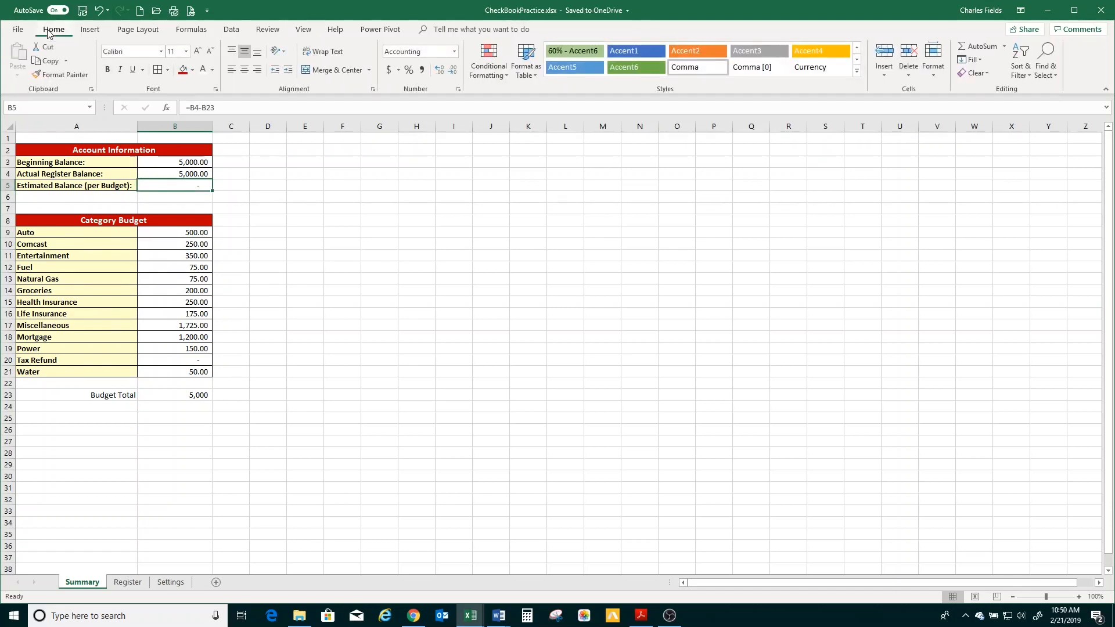
left_click(504, 78)
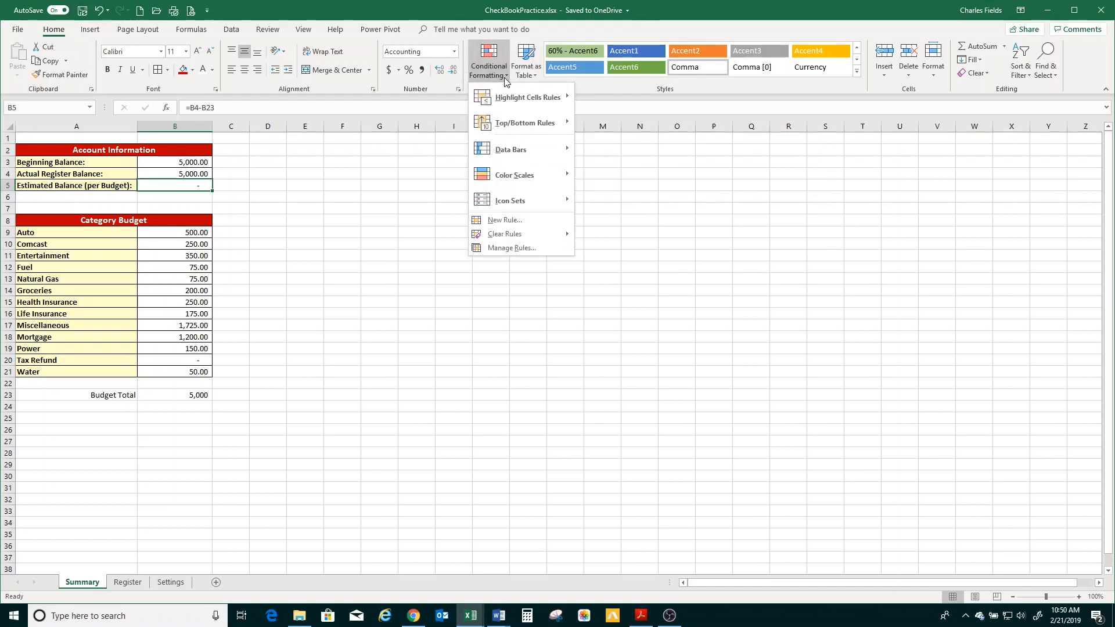
mouse_move(502, 101)
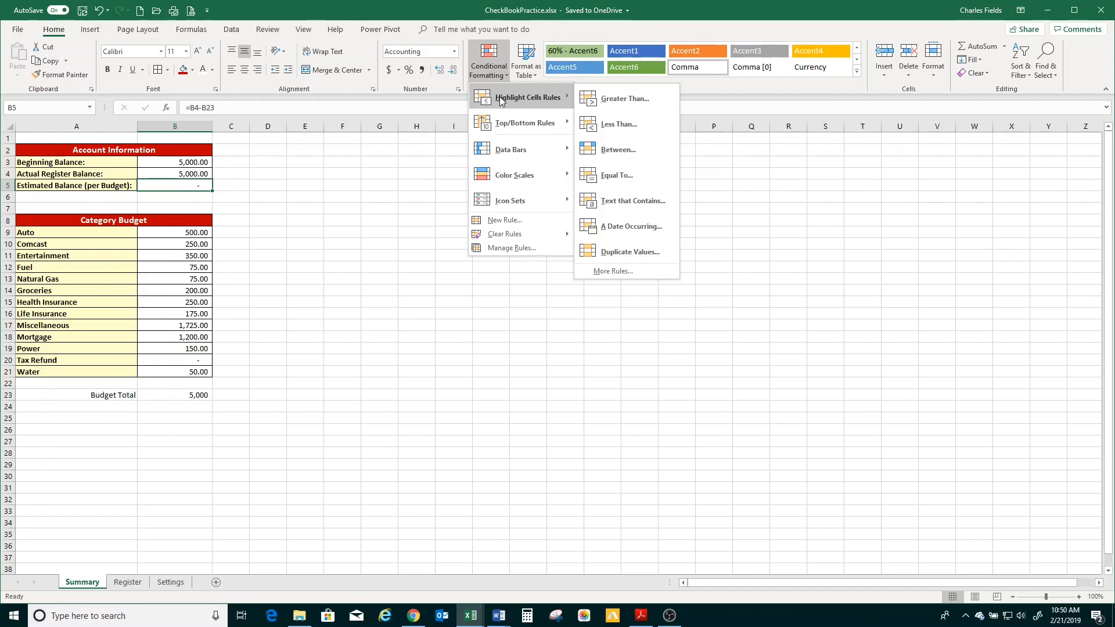
left_click(619, 124)
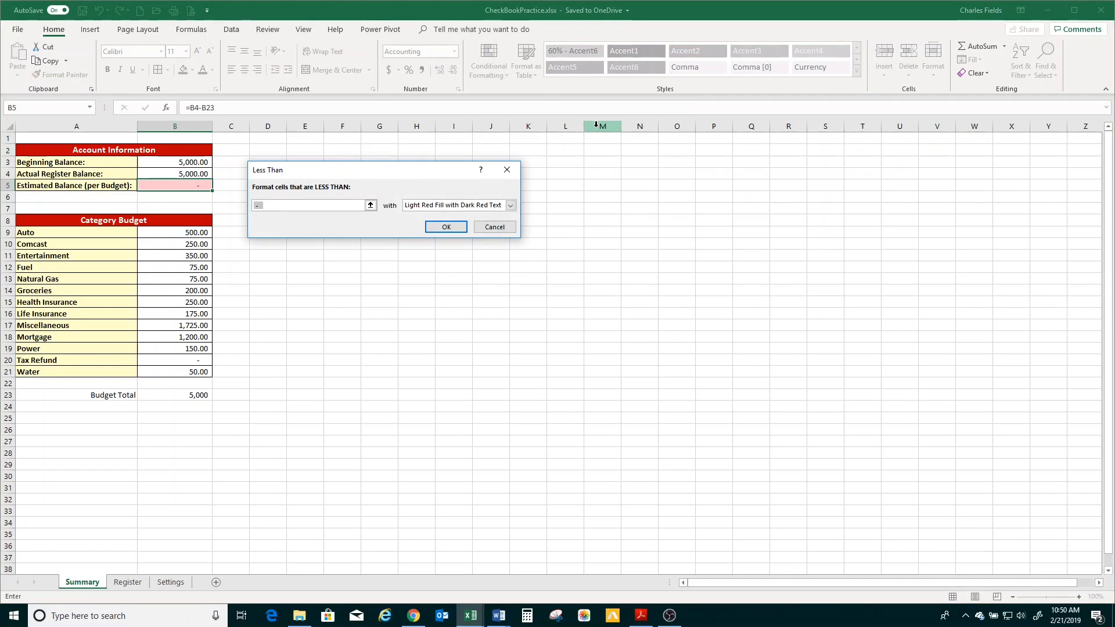
type("0")
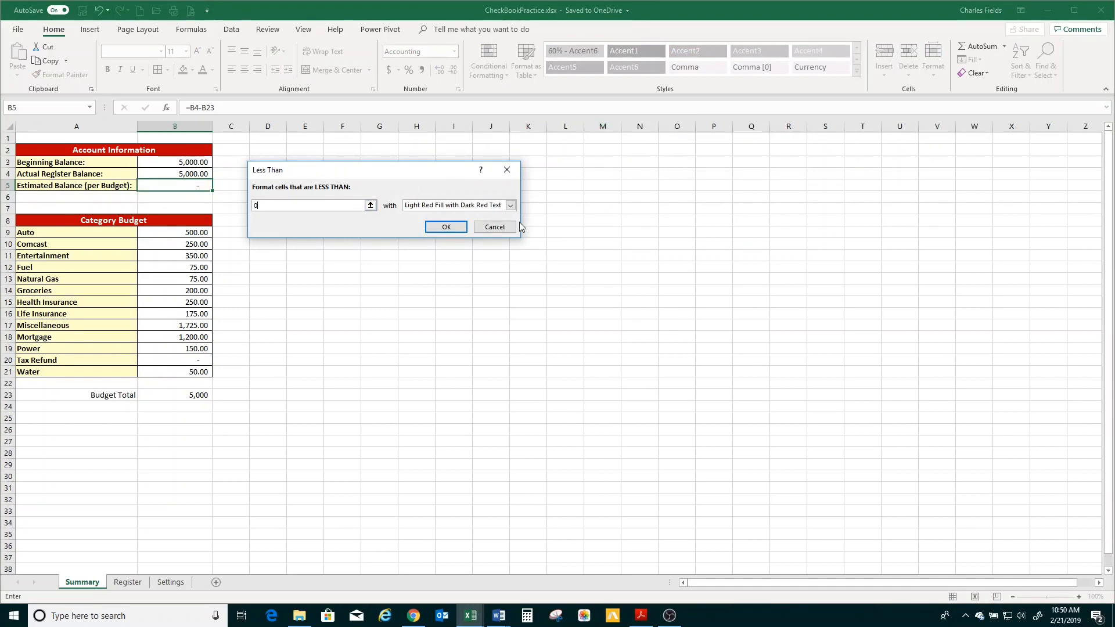
Give the Less Than rule a custom format with a bold red font and apply it
left_click(510, 206)
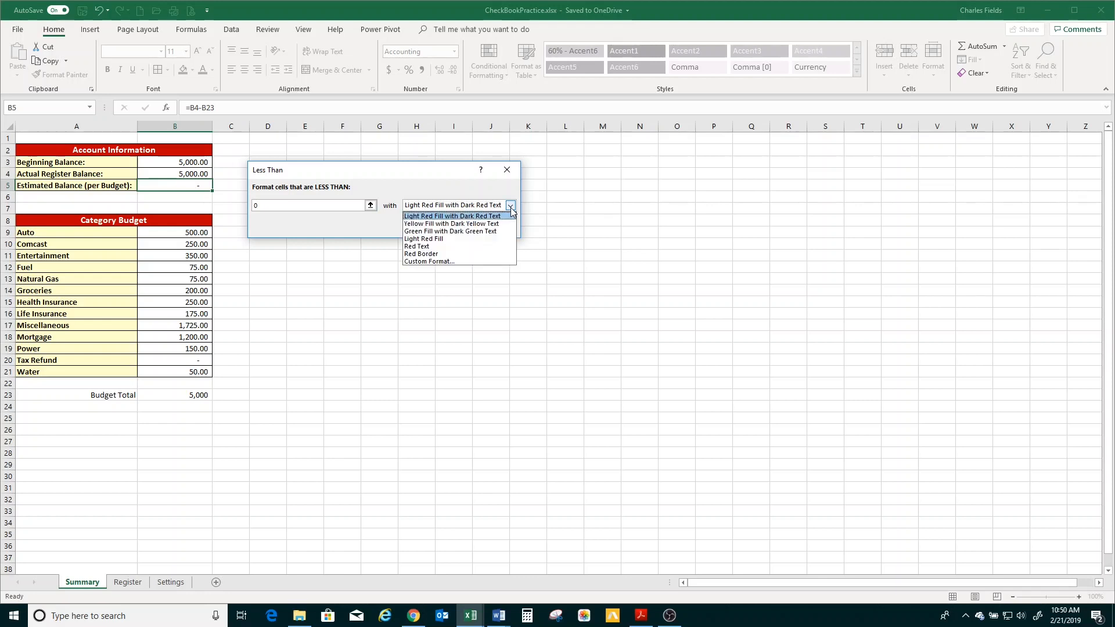
left_click(427, 262)
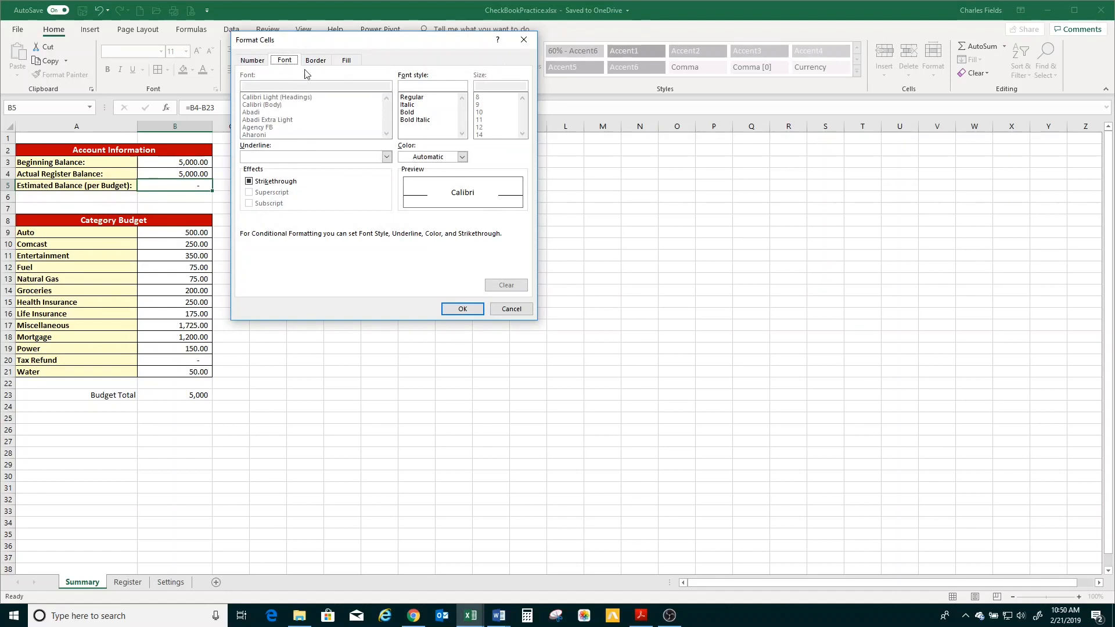
left_click(408, 113)
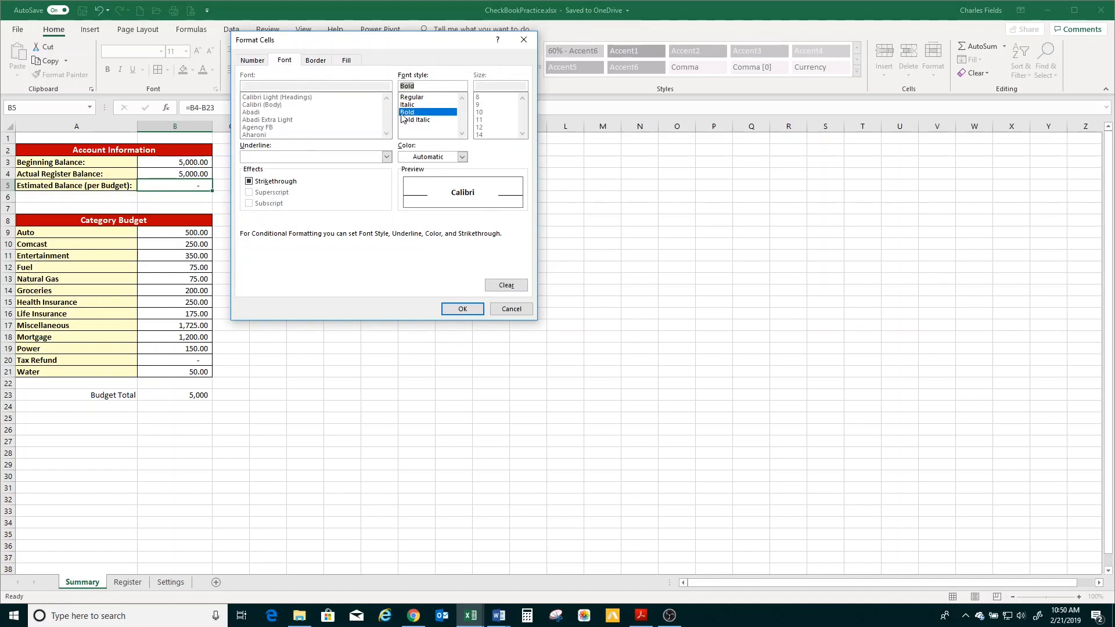
left_click(461, 158)
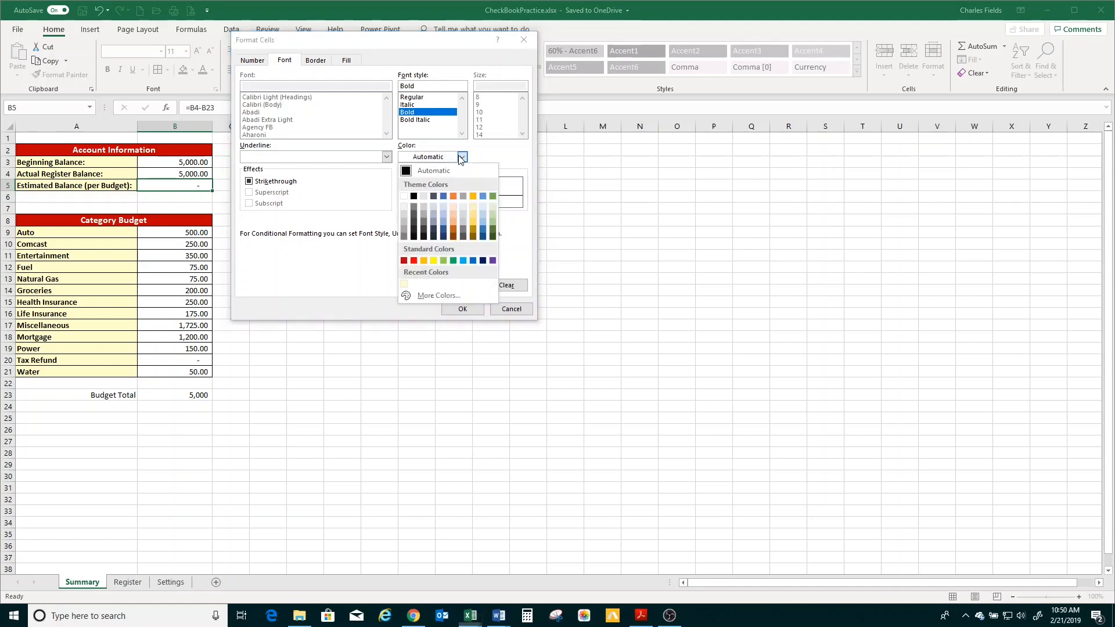
left_click(414, 261)
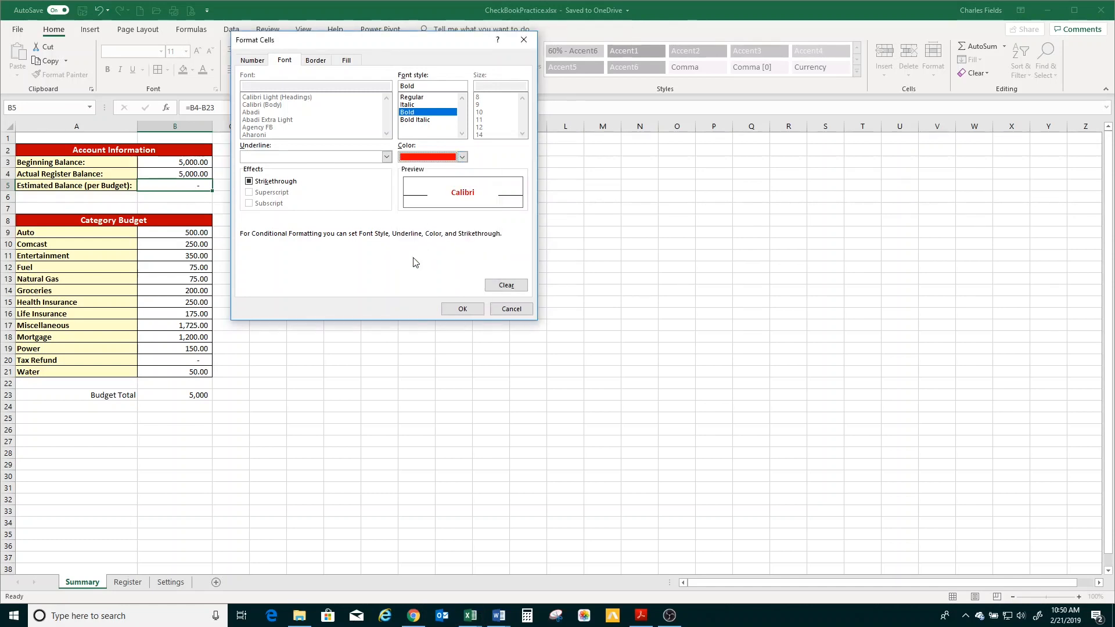
left_click(462, 309)
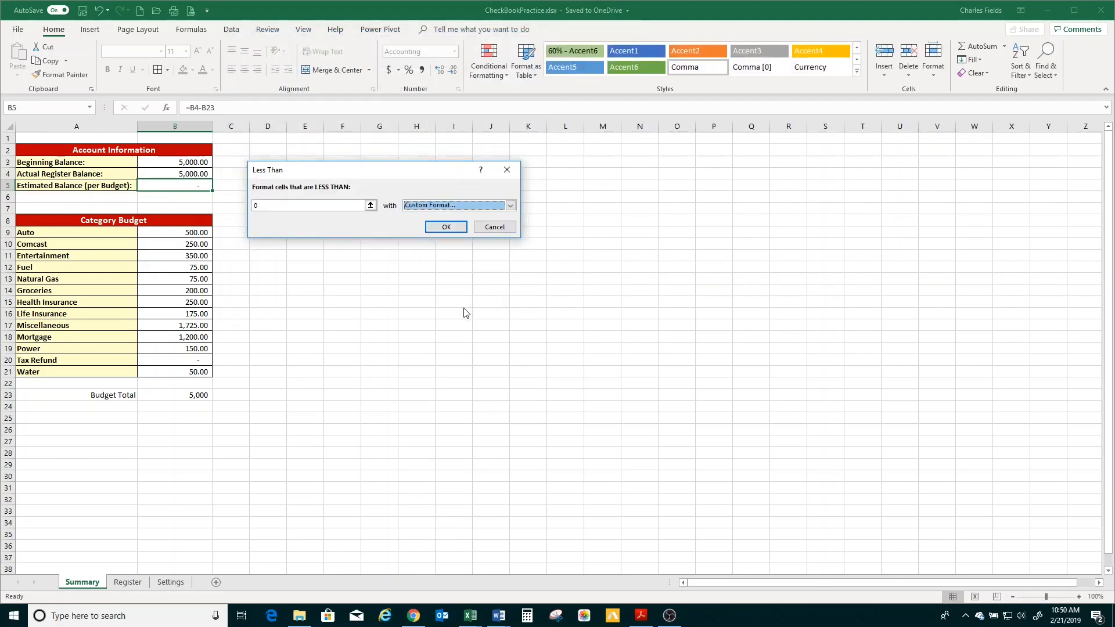
left_click(444, 227)
Test the Less Than rule by setting the Auto budget to 700, and return it to 500
left_click(194, 234)
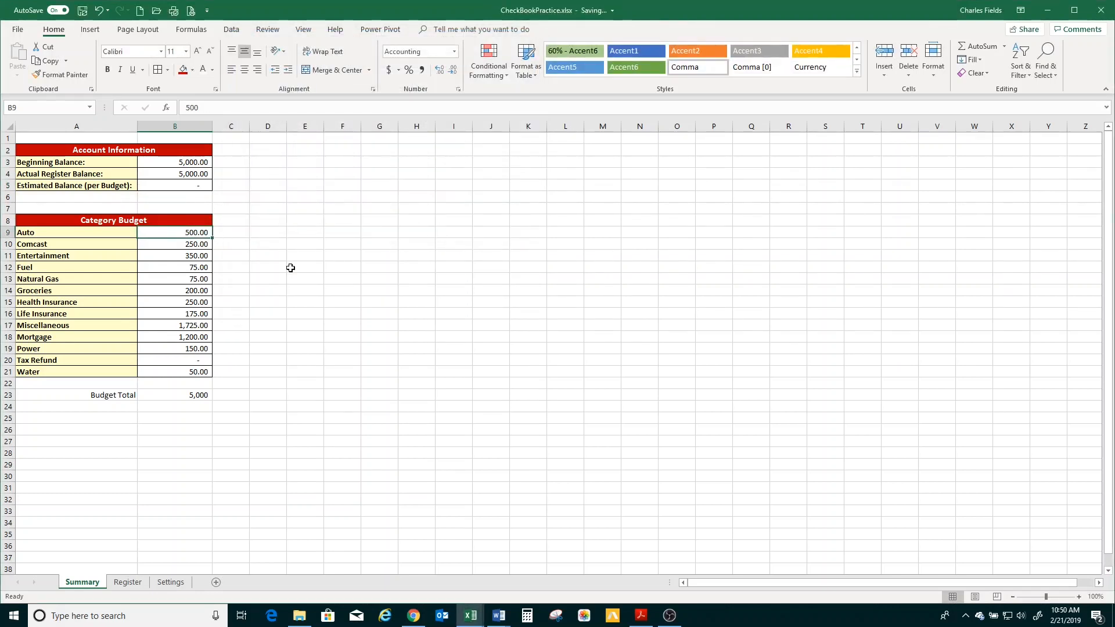
type("700")
key("Return")
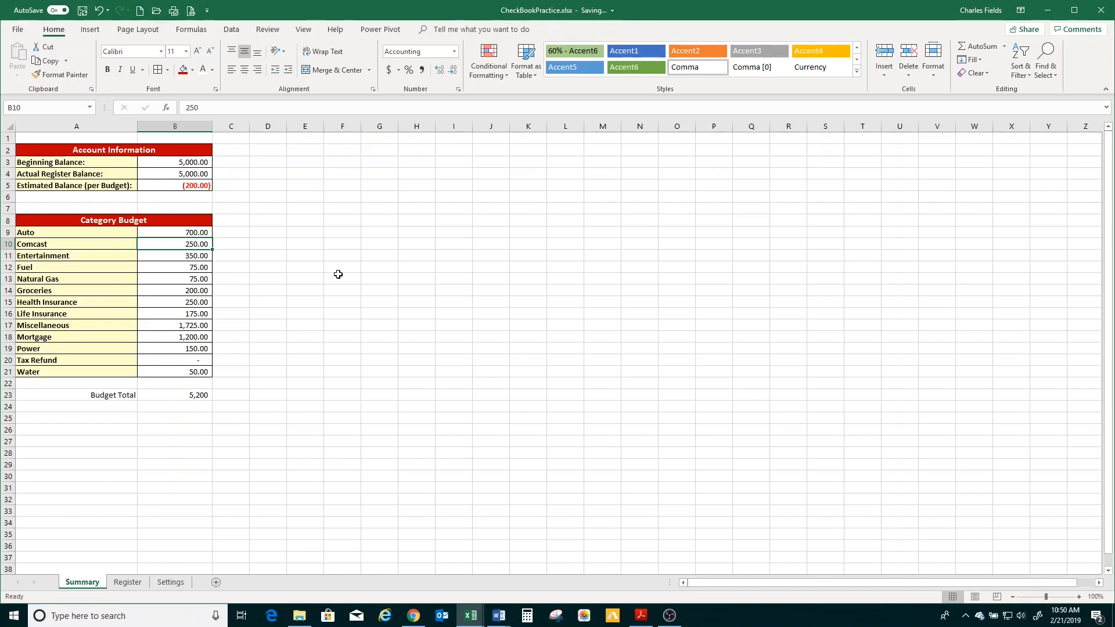
key("Up")
type("50")
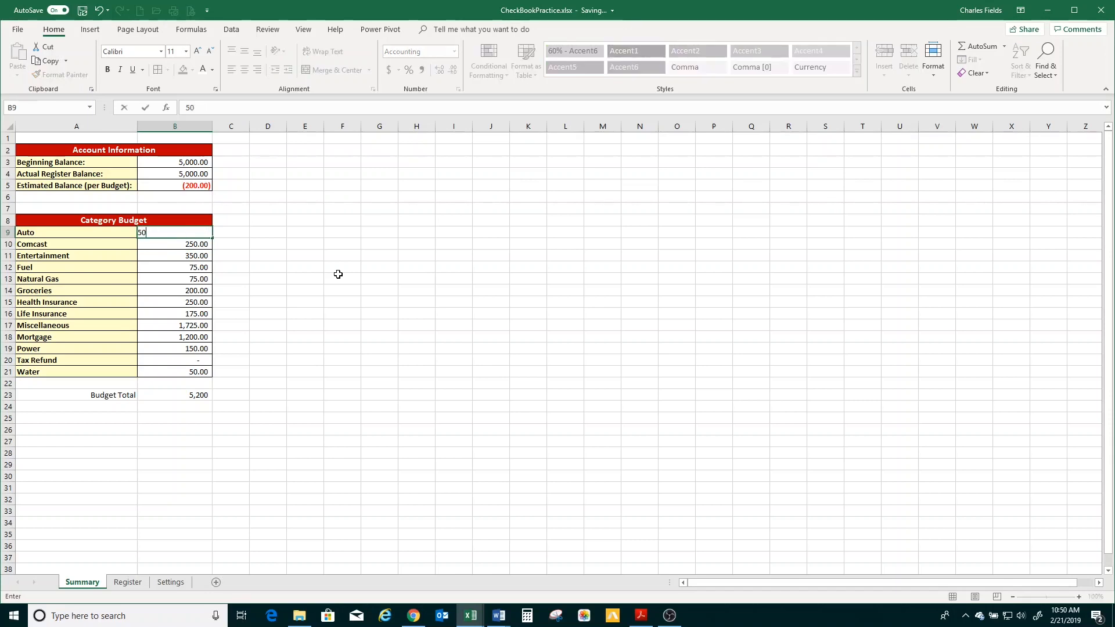
key("Return")
Start a Greater Than conditional formatting rule with the value 0 for the Estimated Balance in B5
key("Up")
key("Up")
key("Up")
key("Up")
key("Up")
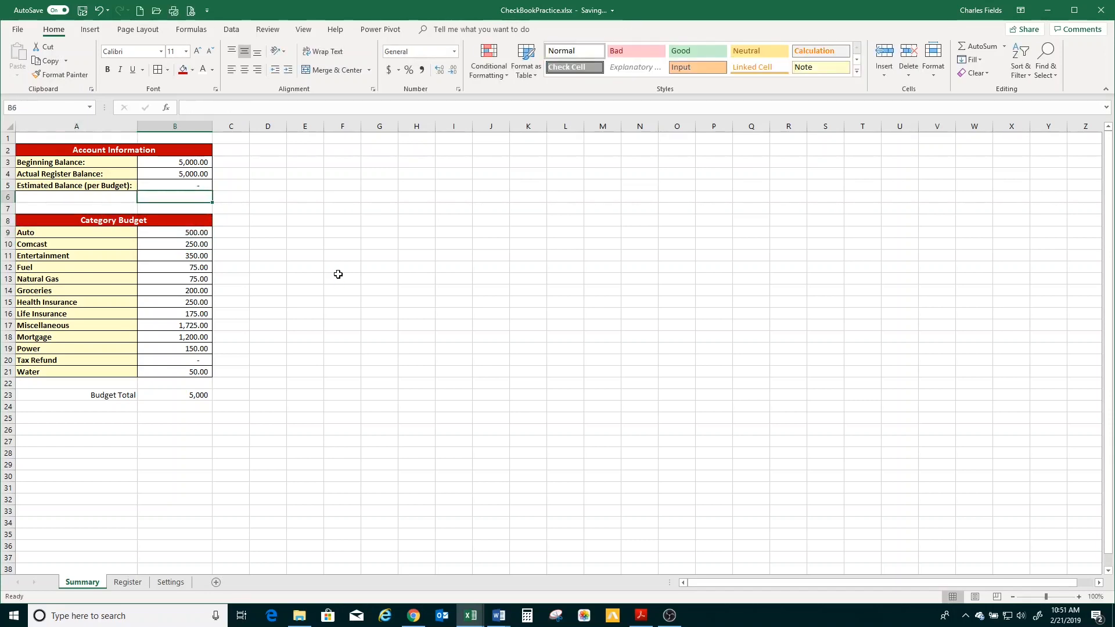
left_click(497, 82)
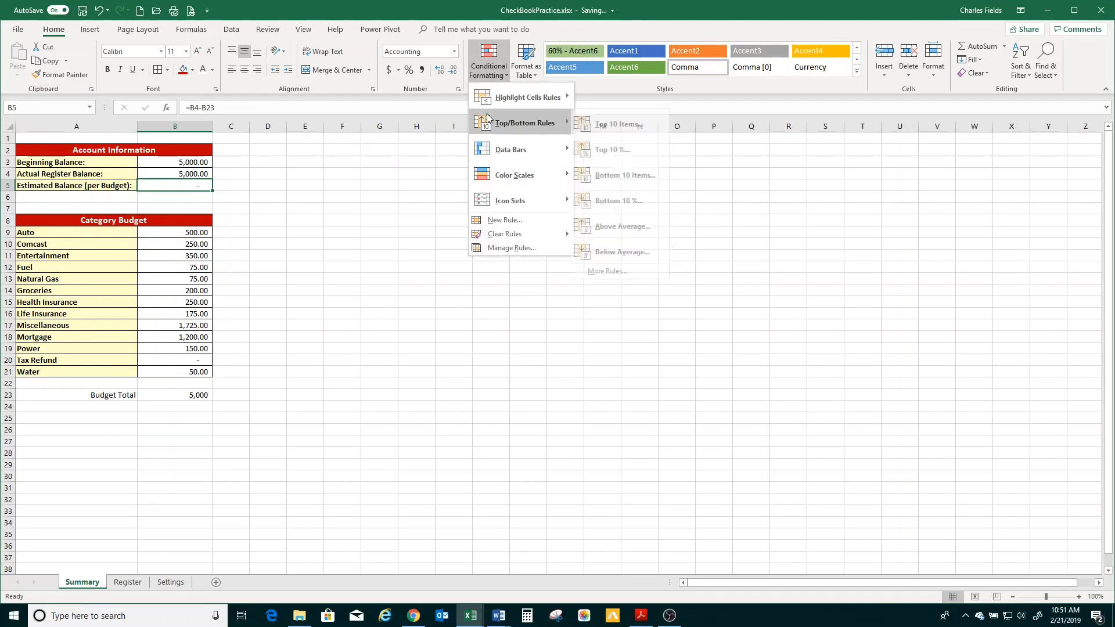
mouse_move(494, 101)
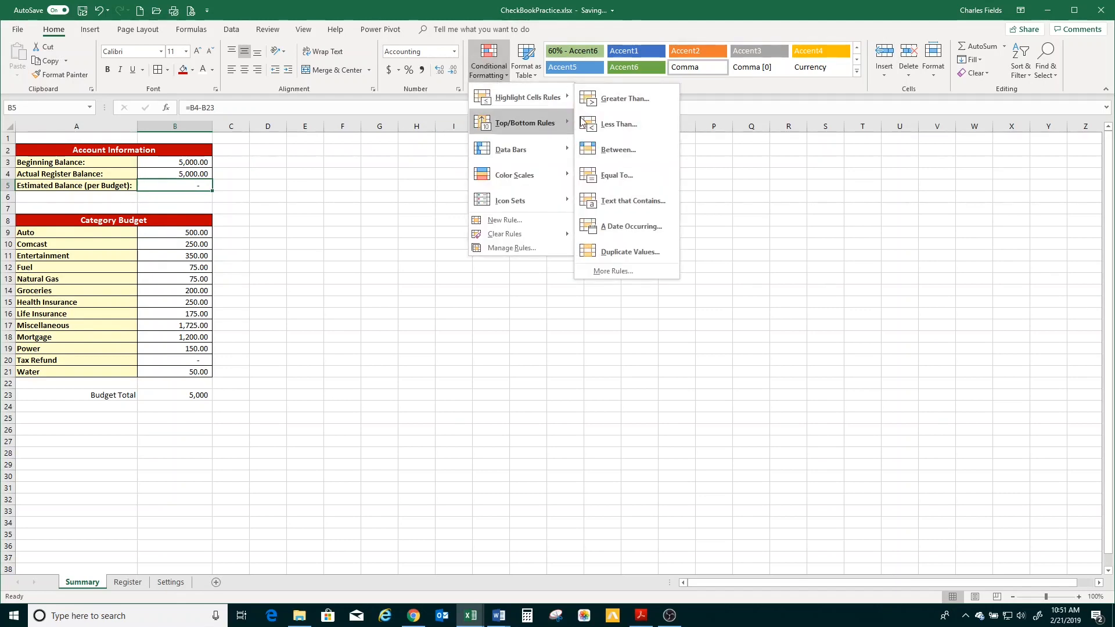
left_click(599, 99)
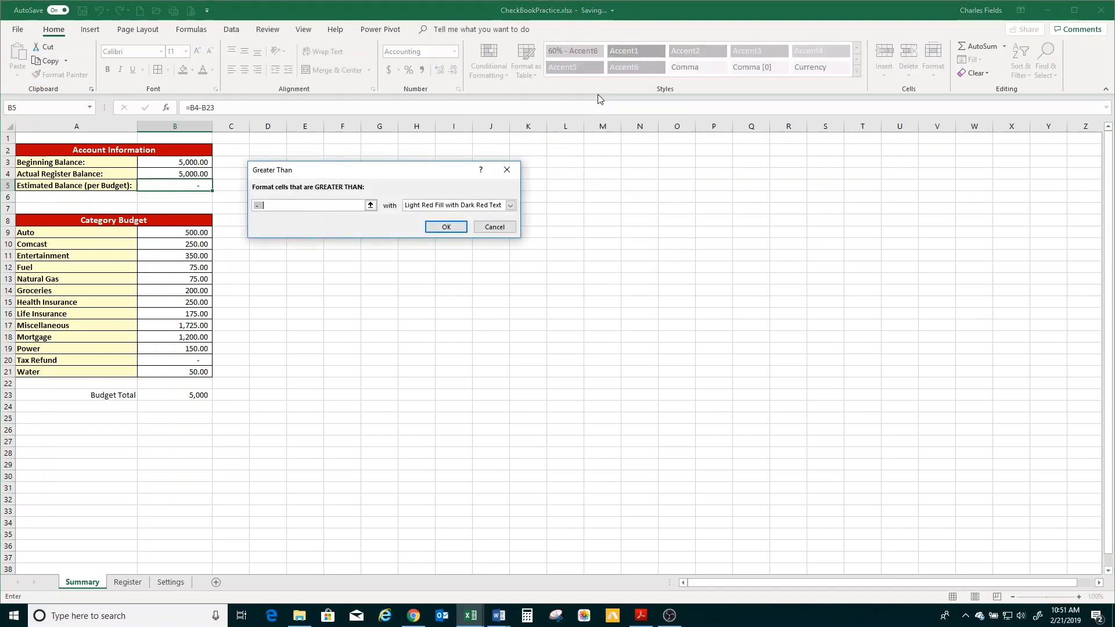
type("0")
Give the Greater Than rule a custom format with a bold blue font and apply it
left_click(511, 207)
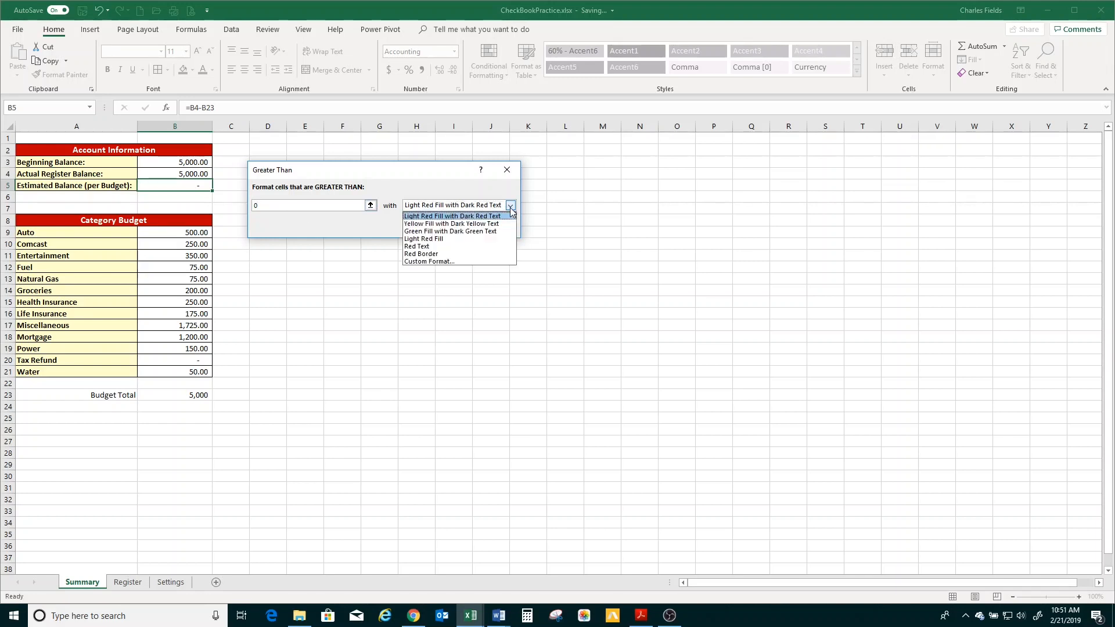
left_click(443, 264)
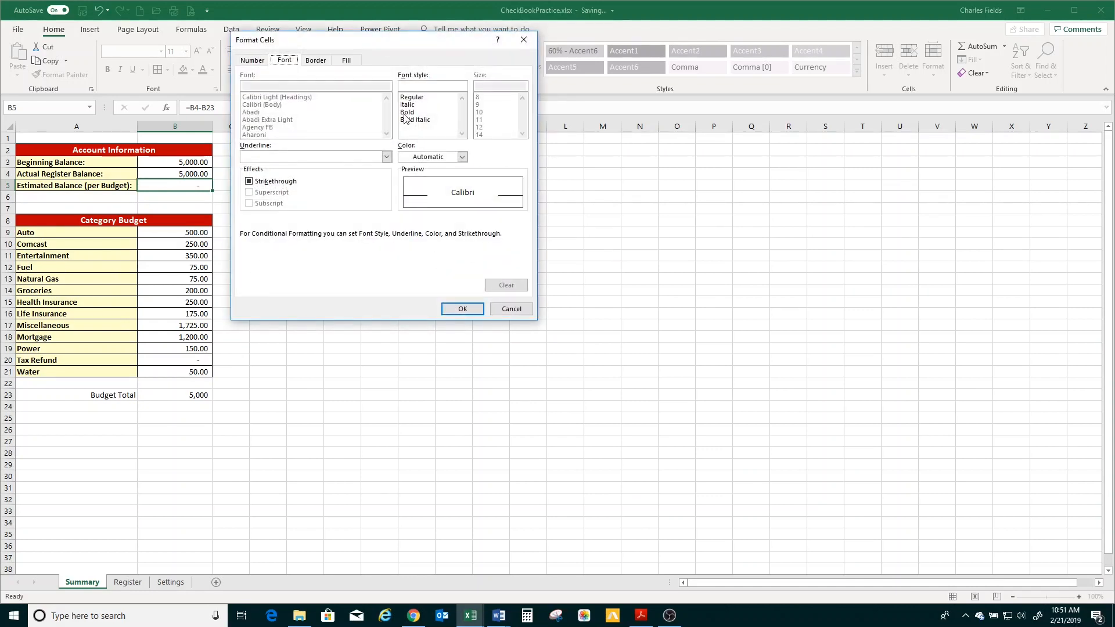
left_click(406, 113)
left_click(462, 157)
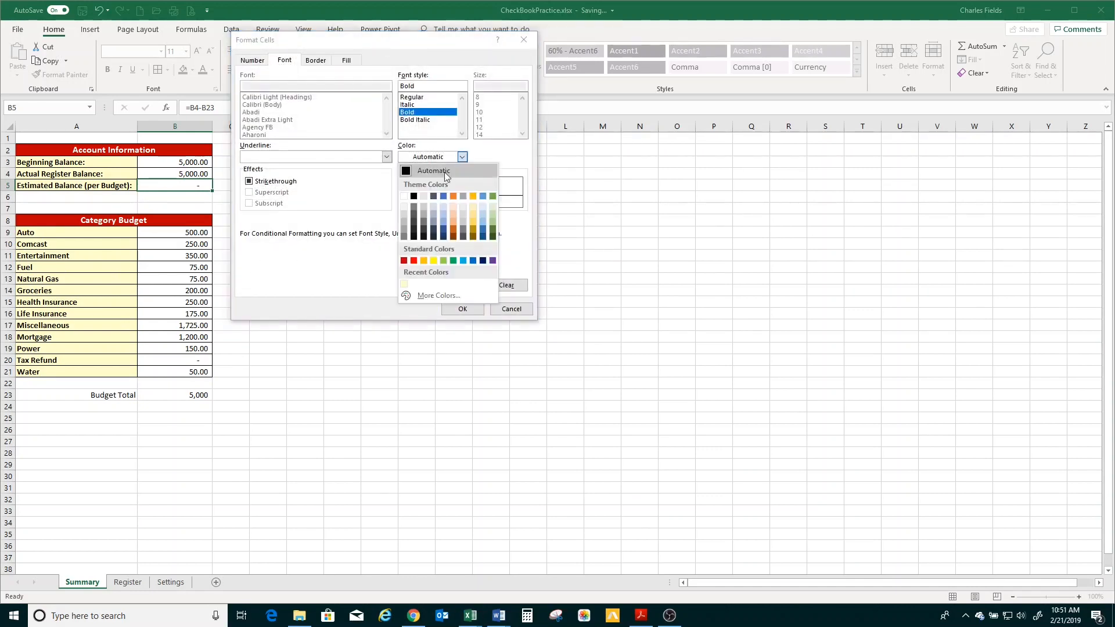
left_click(467, 261)
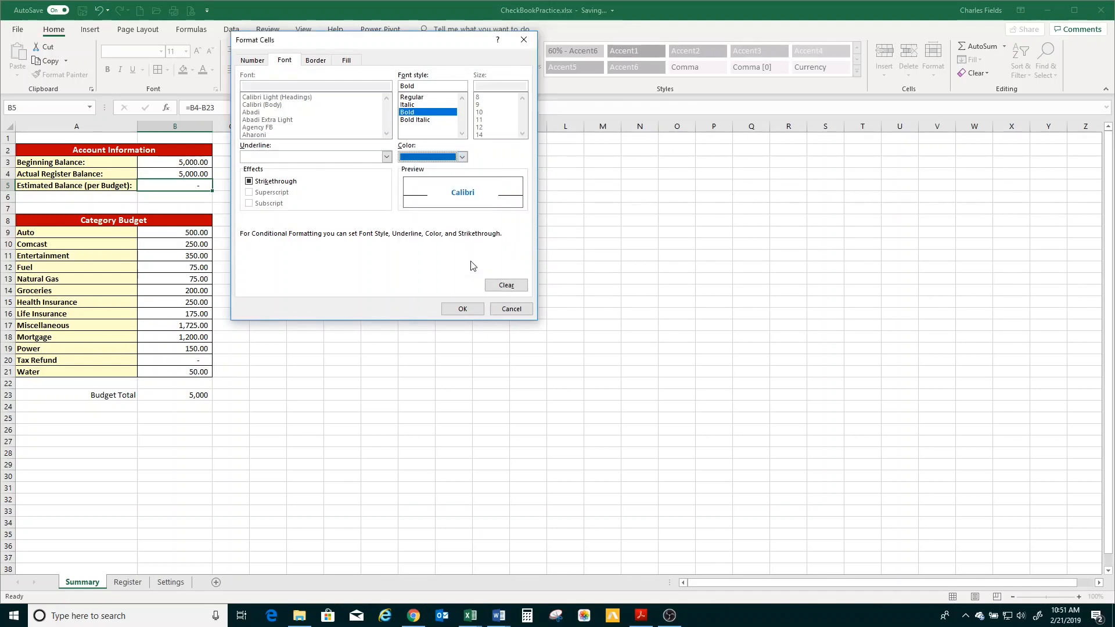
left_click(462, 309)
left_click(446, 228)
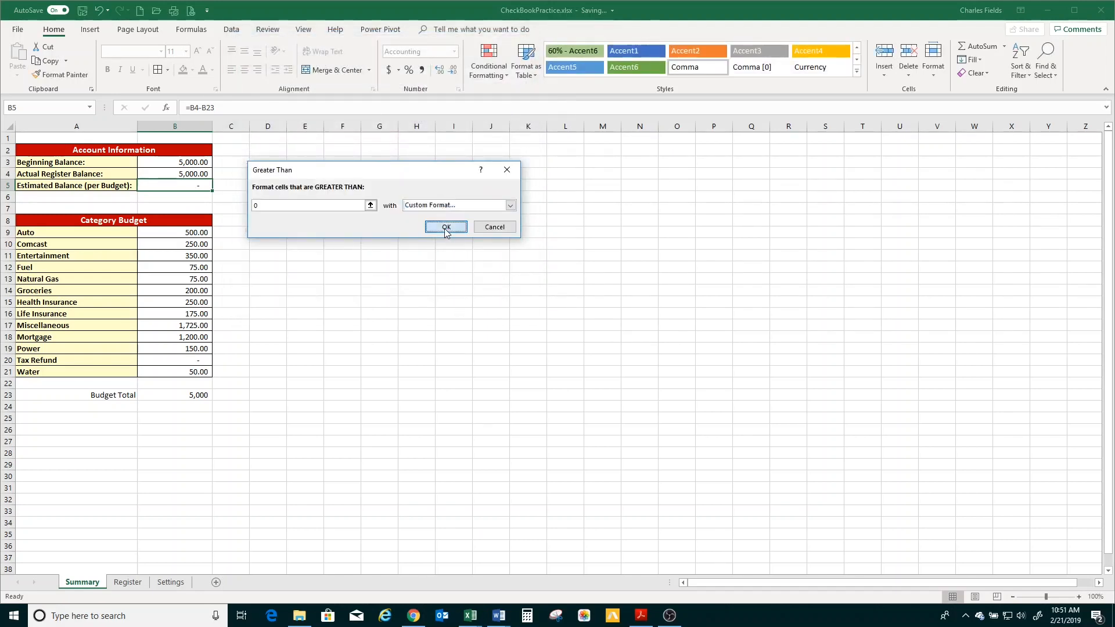
Test the Greater Than rule by setting the Auto budget to 400, and return it to 500
left_click(174, 236)
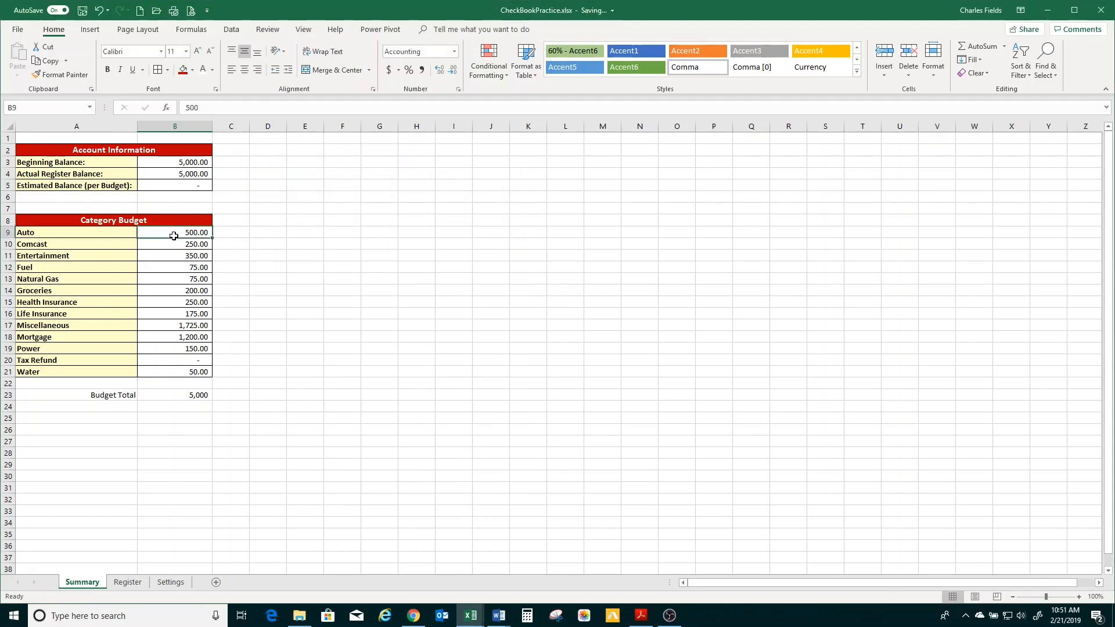
type("400")
key("ctrl+Return")
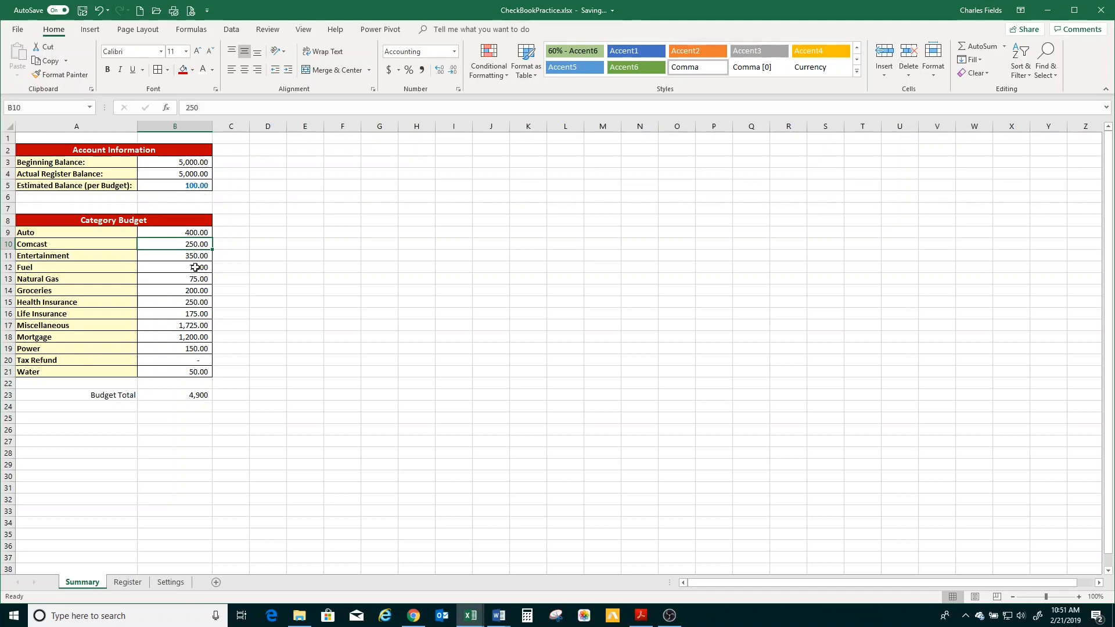
left_click(174, 233)
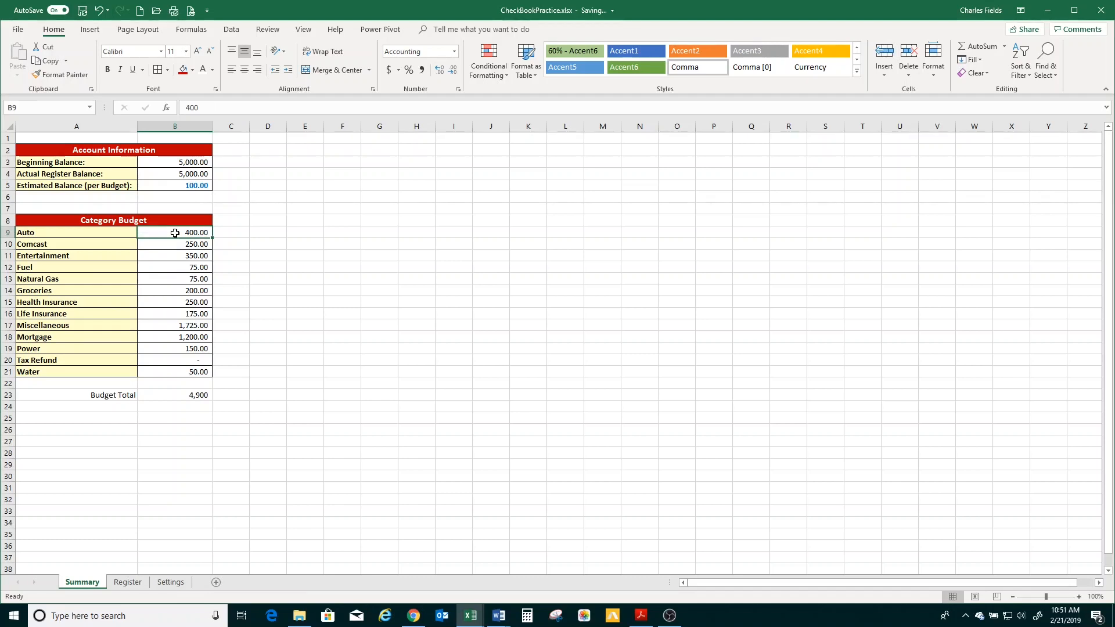
type("500")
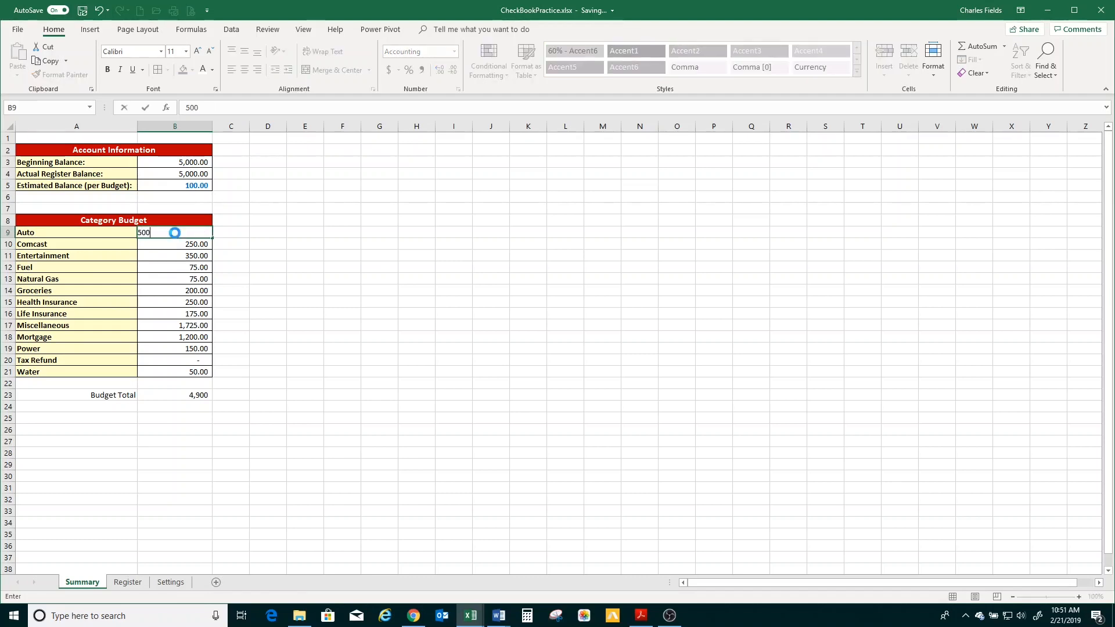
key("Return")
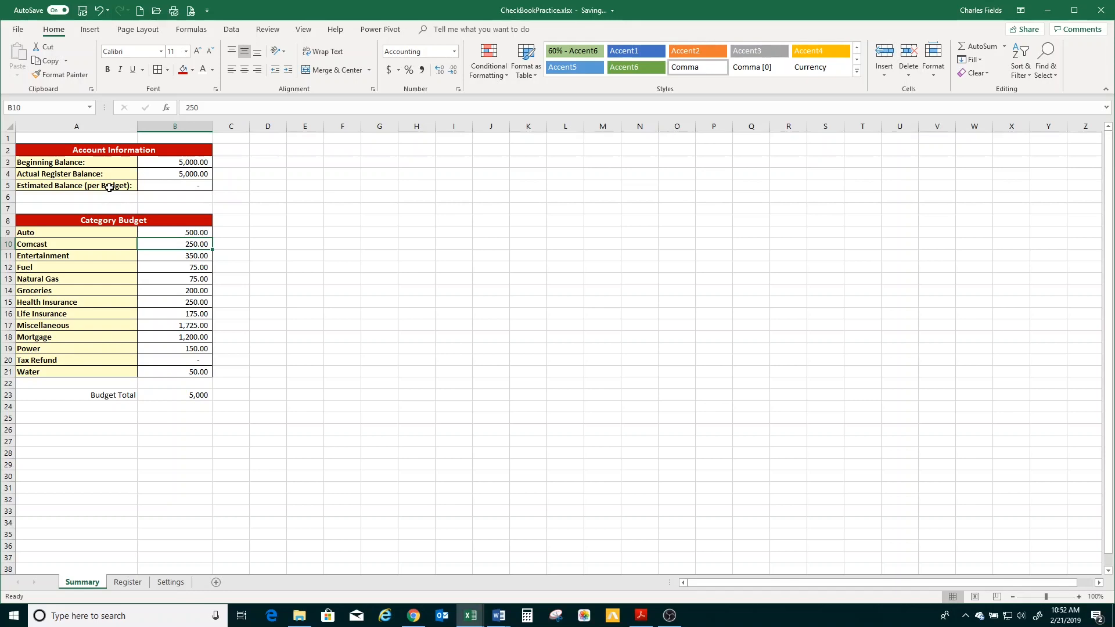
On the Register sheet, enter the date 2/22/19 and check number 1235 in the first register row
left_click(128, 582)
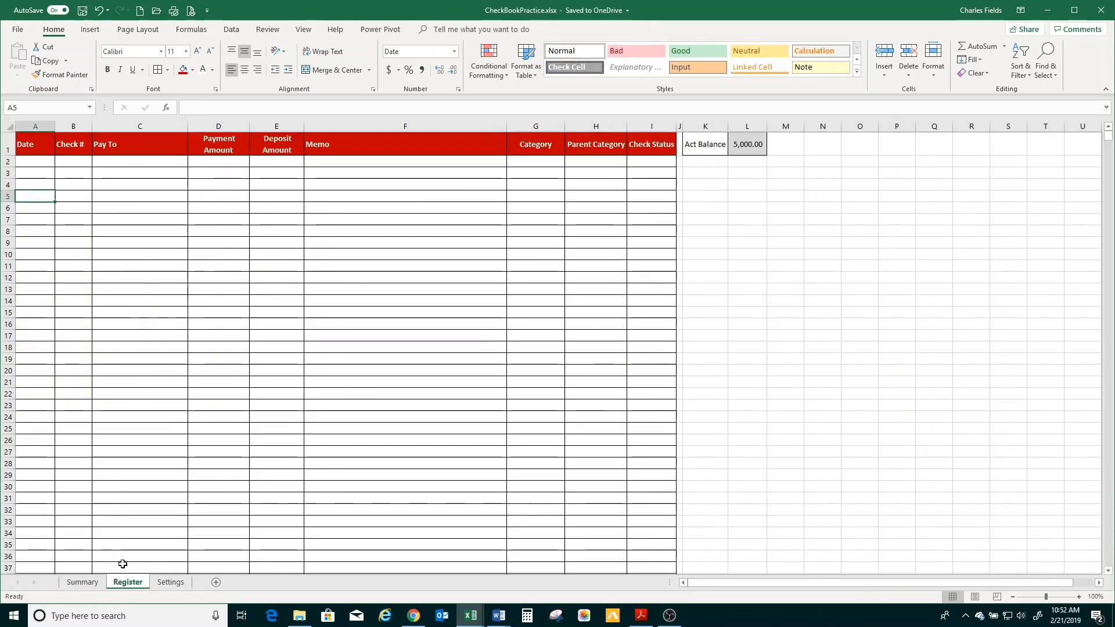
left_click(29, 161)
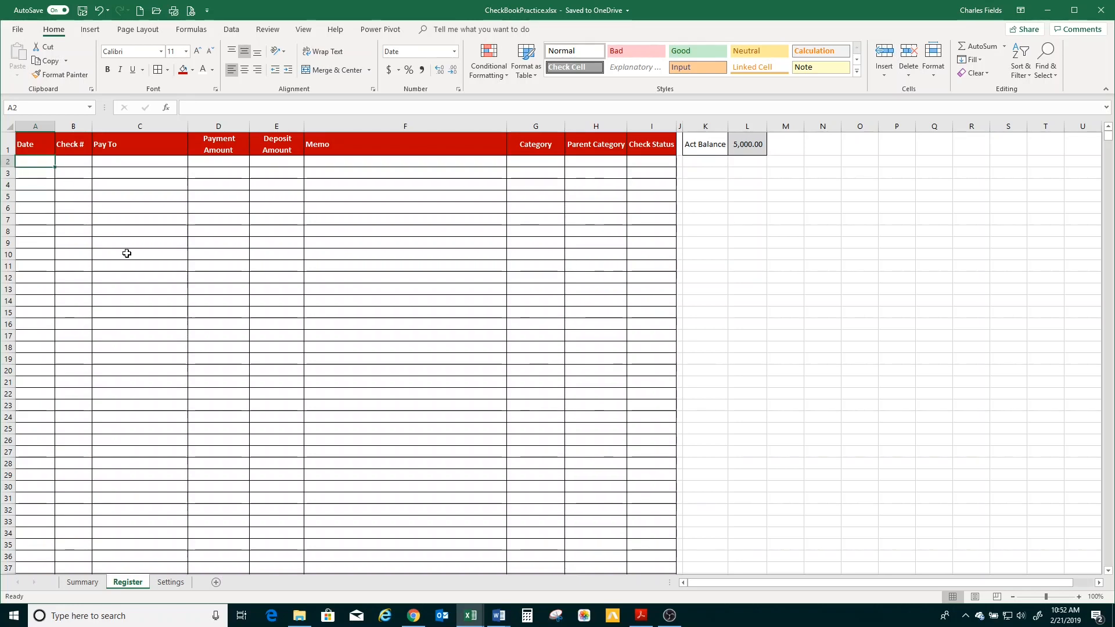
type("3")
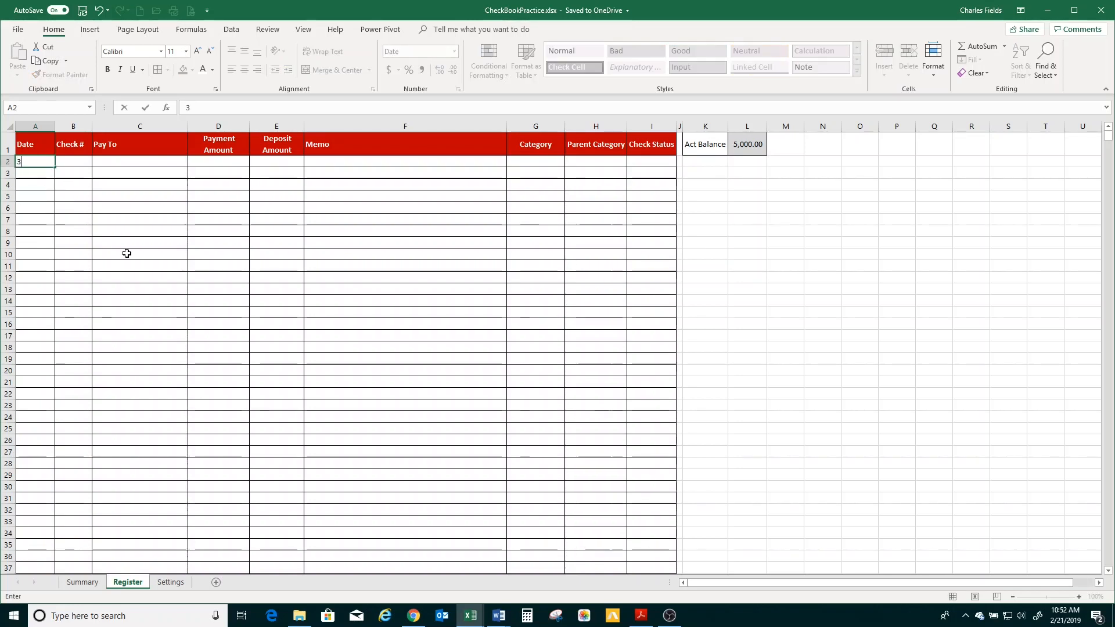
type("/")
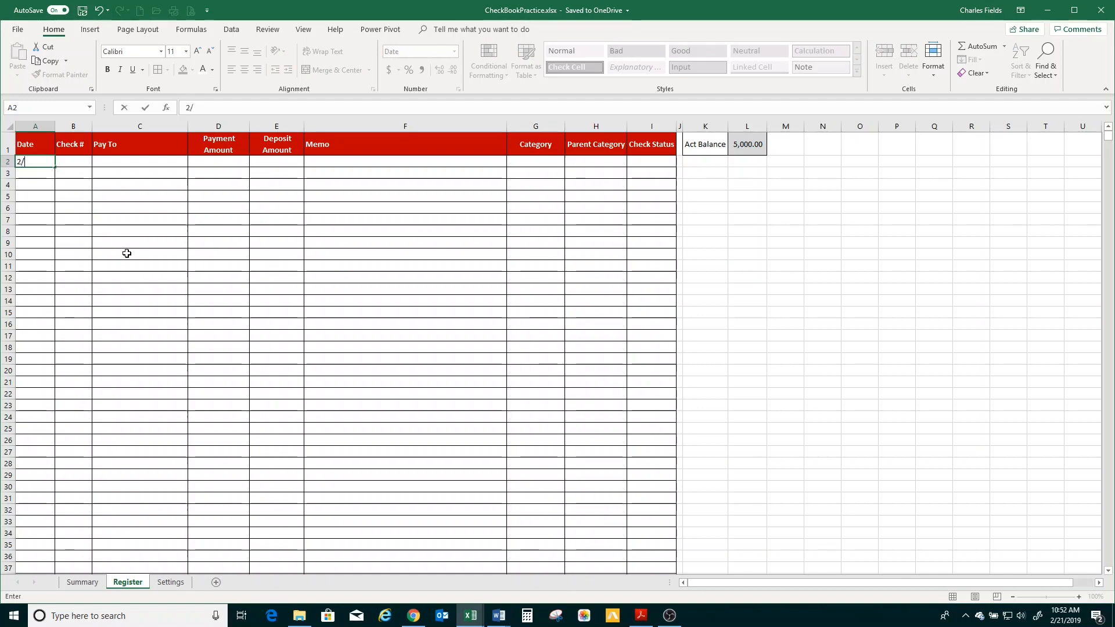
type("22")
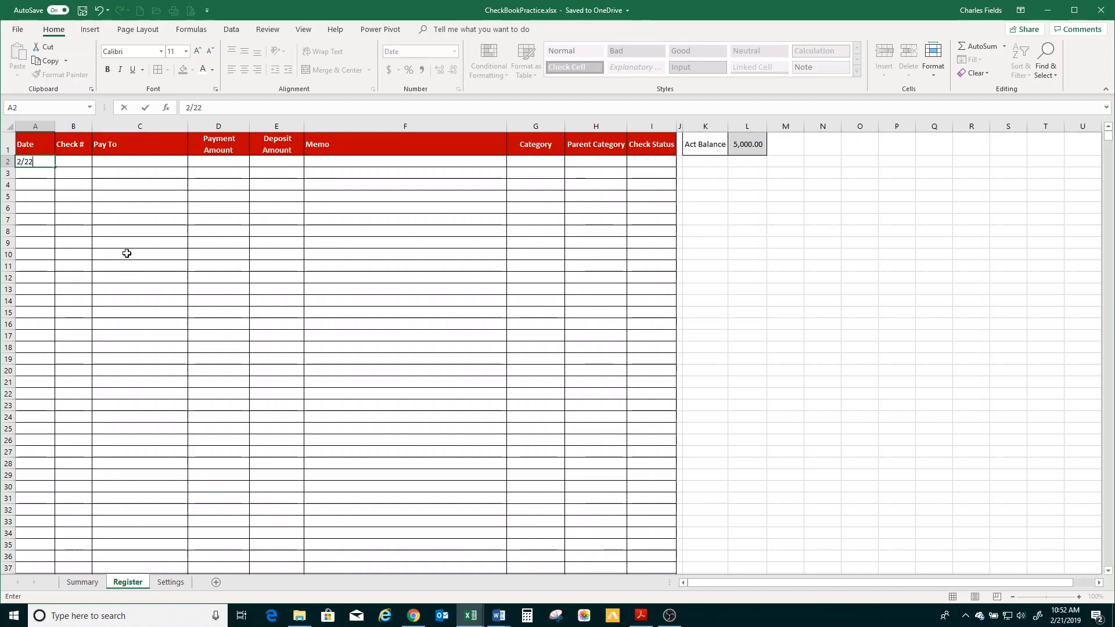
type("/19")
key("Tab")
type("12")
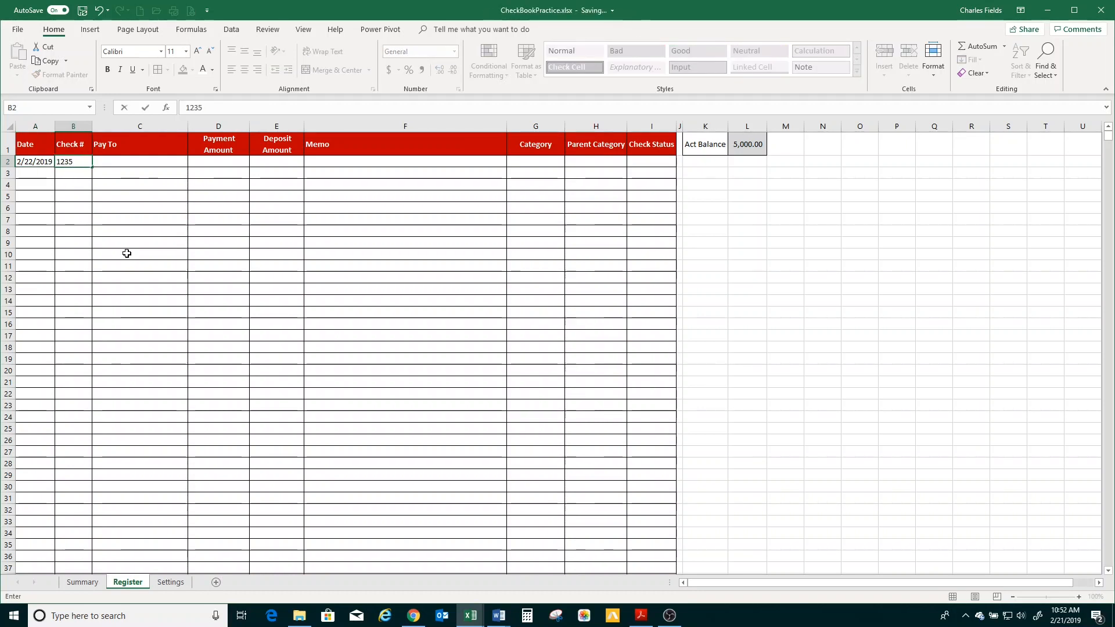
key("Tab")
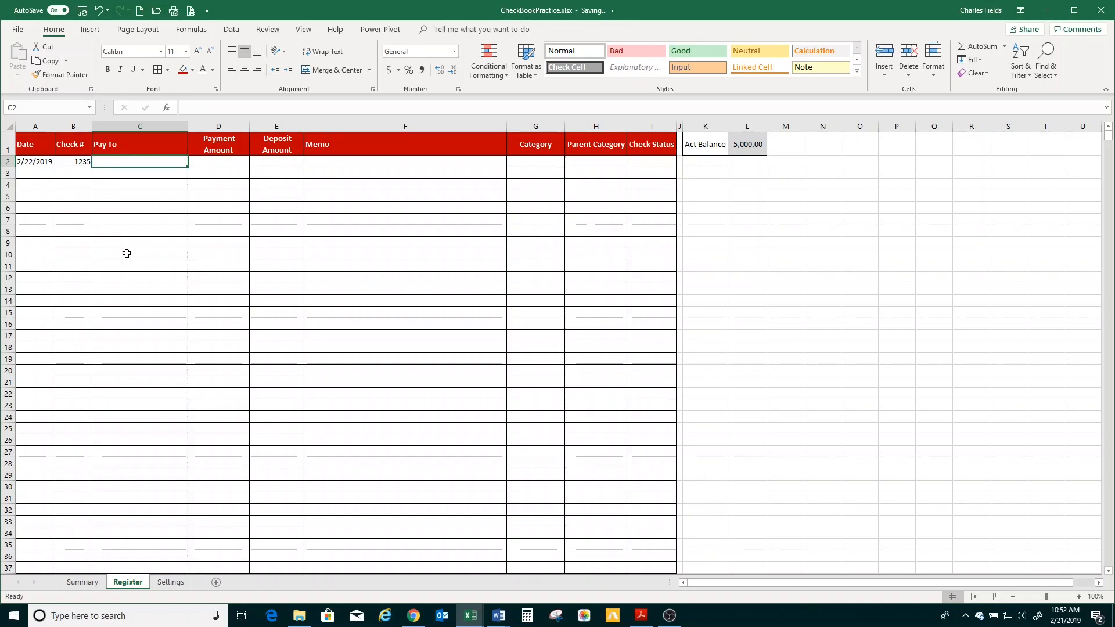
Enter Walmart as the payee and 65.50 as the payment amount in row 2
type("Walmart")
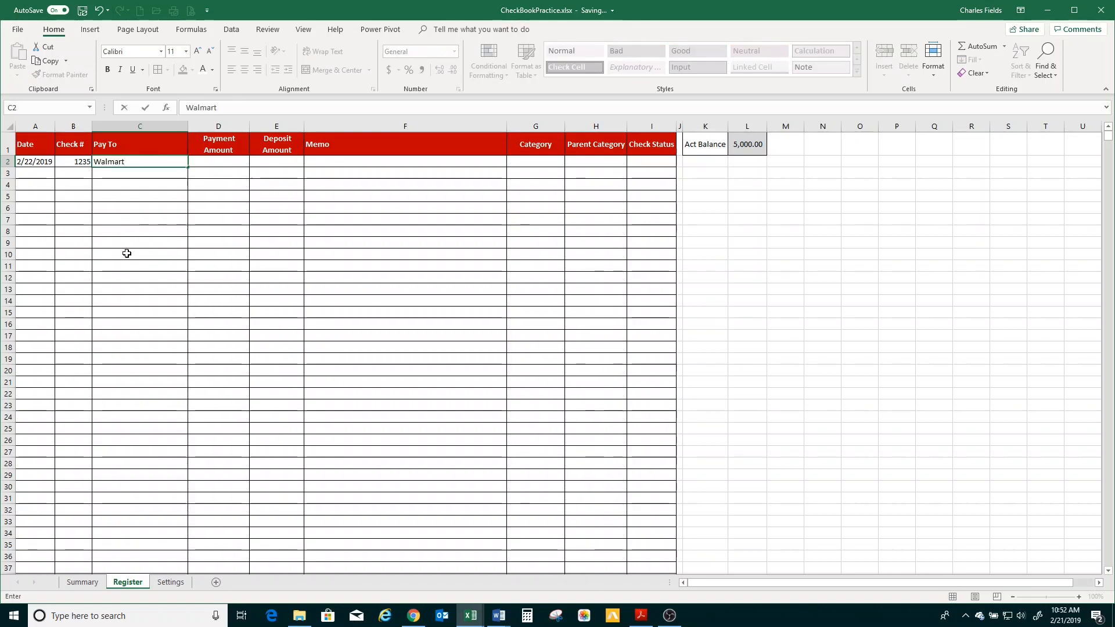
key("Tab")
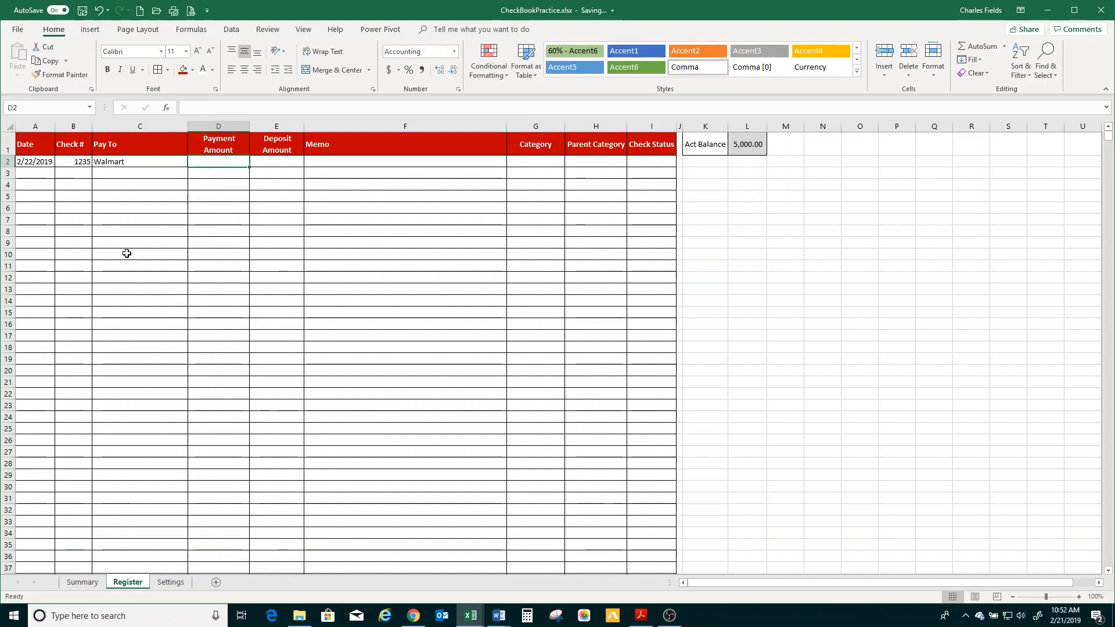
type("65")
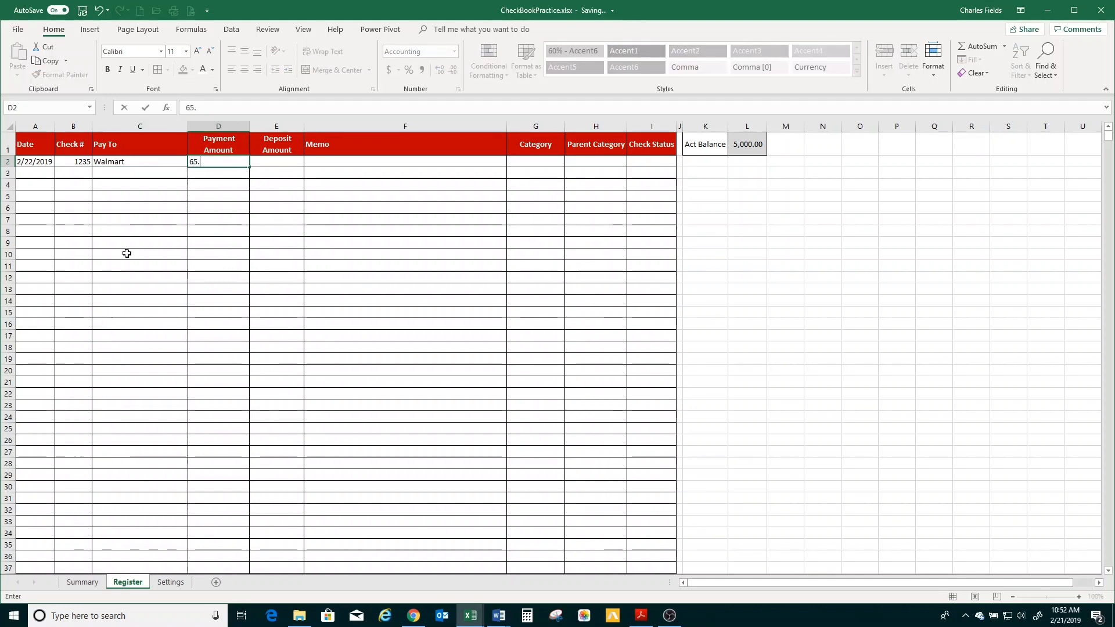
type(".65")
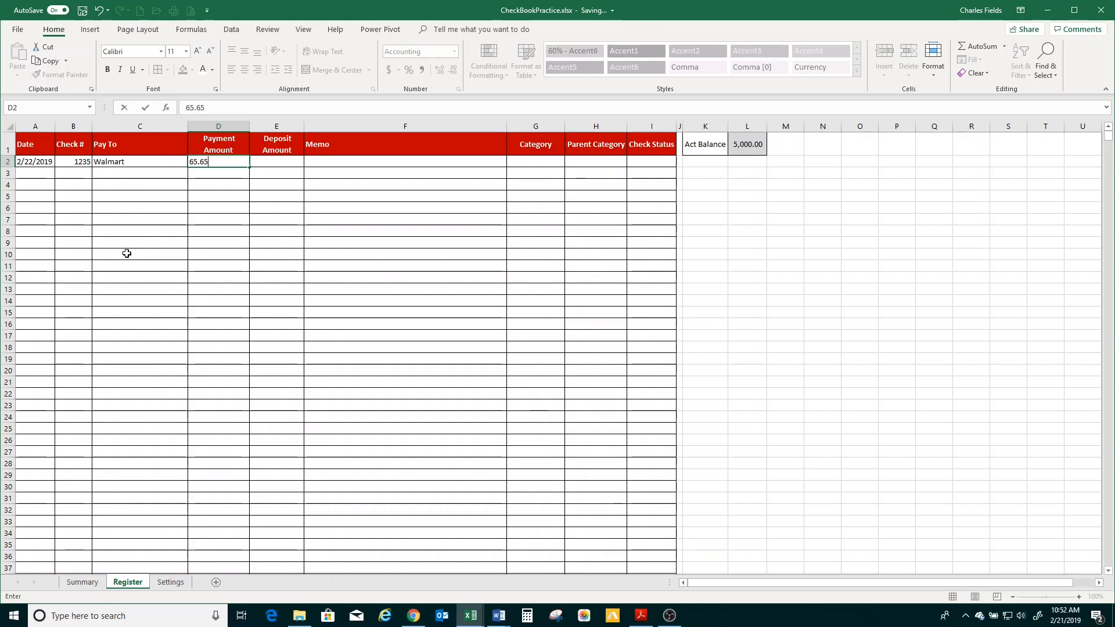
key("BackSpace")
key("BackSpace")
type("50")
key("Tab")
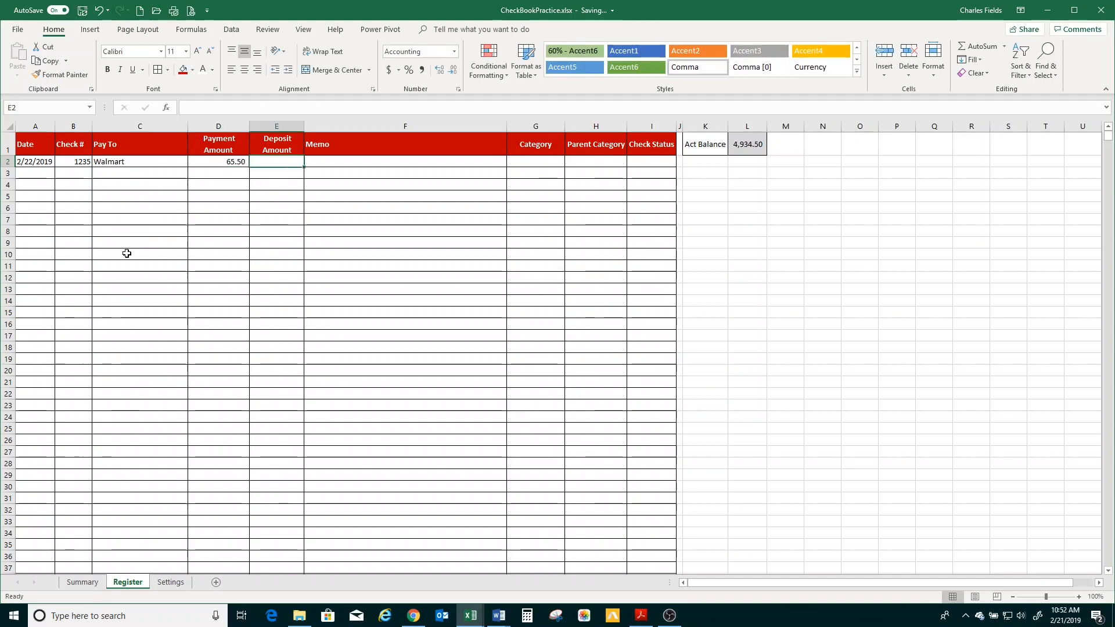
Leave the deposit amount in row 2 blank and enter the memo Groceries
key("Tab")
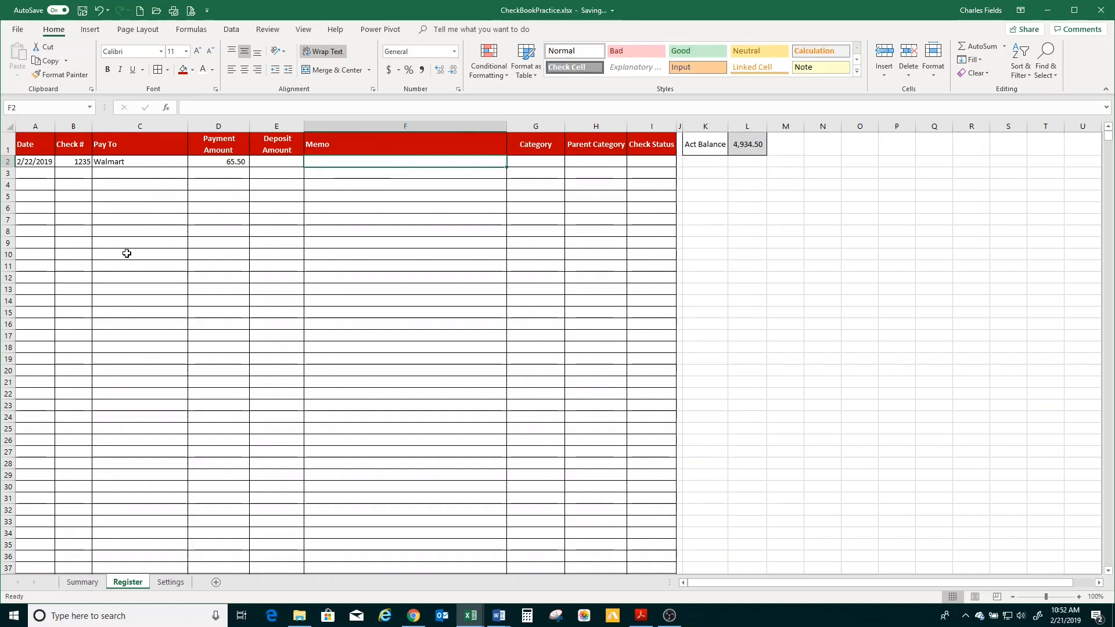
type("Gr")
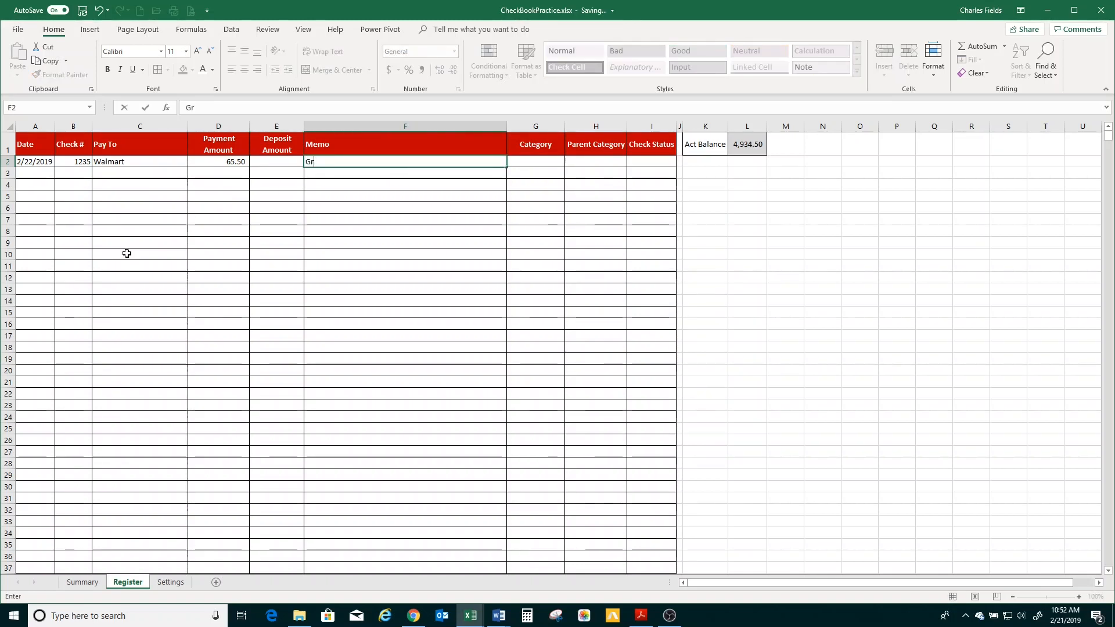
type("ocery")
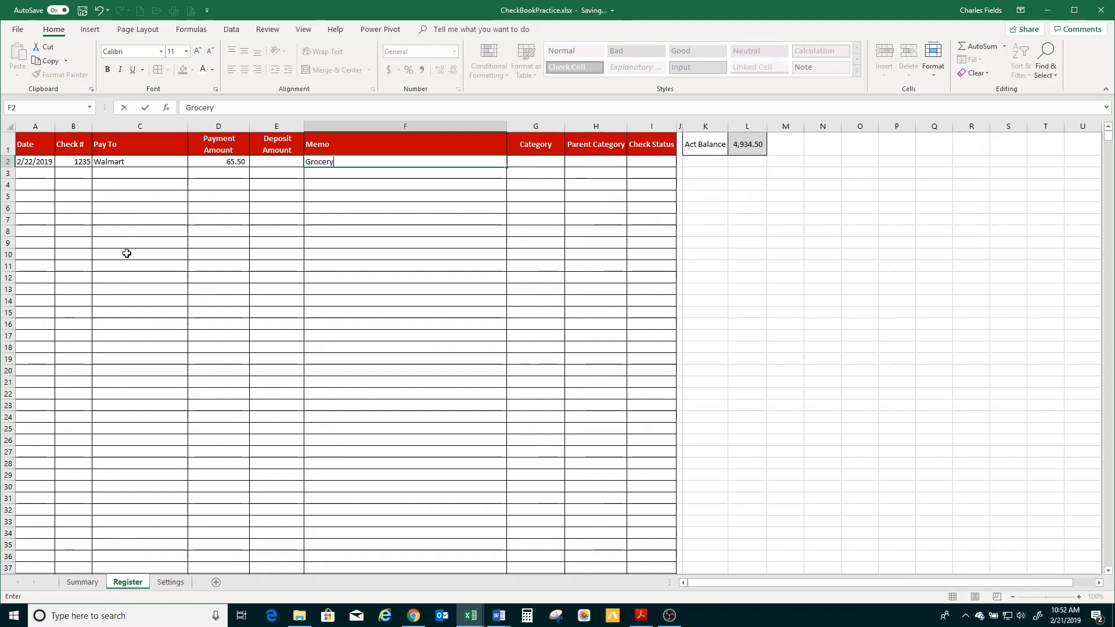
key("BackSpace")
type("ies")
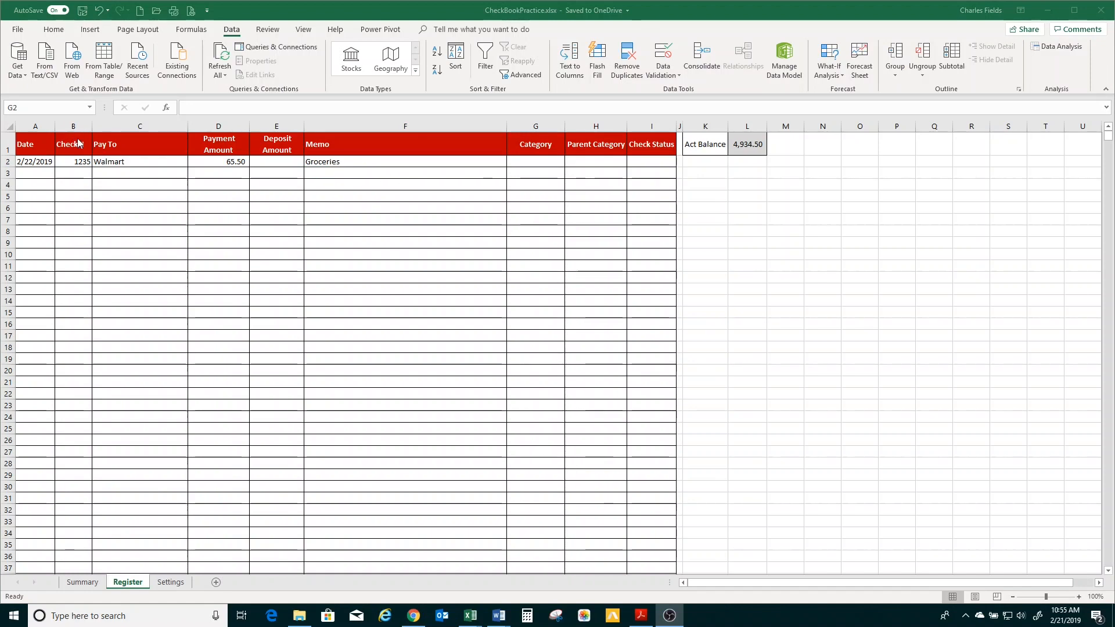
left_click(527, 165)
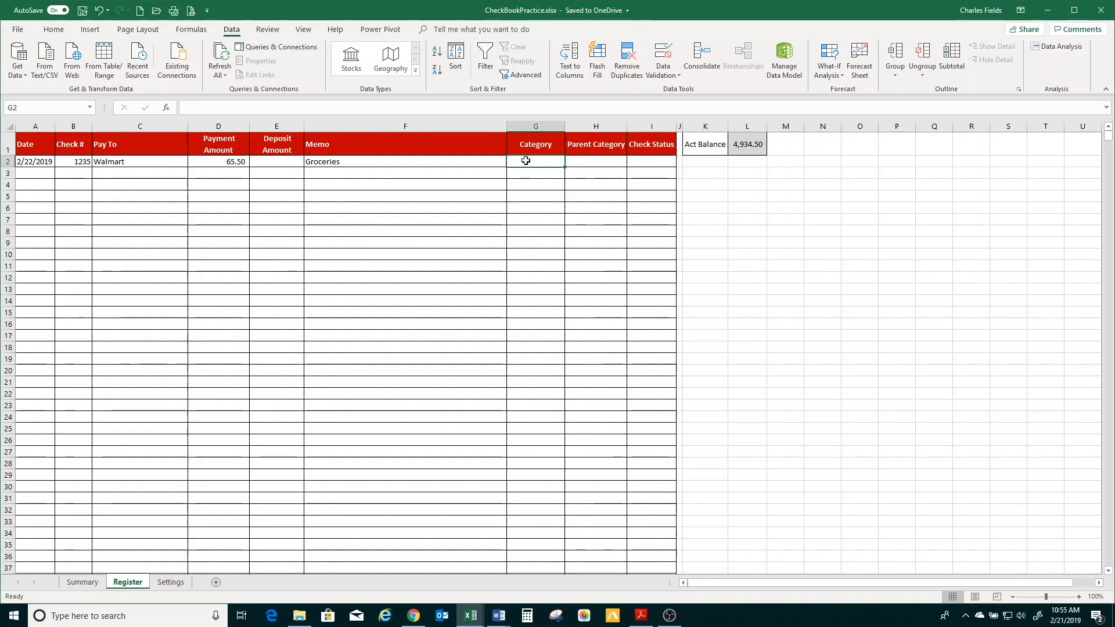
type("gro")
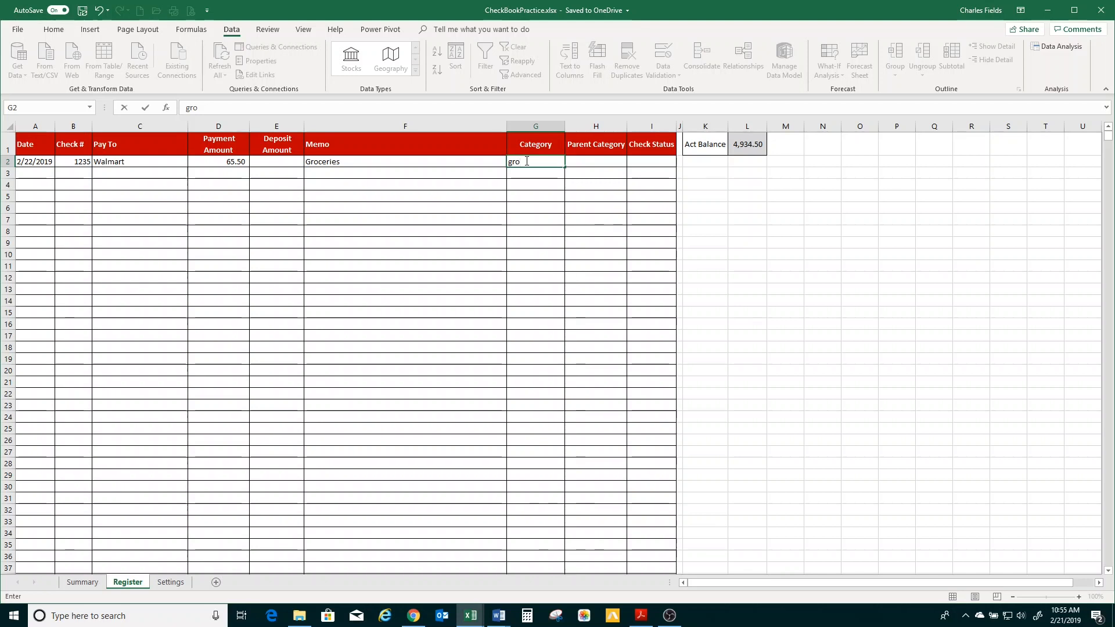
key("BackSpace")
key("BackSpace")
key("BackSpace")
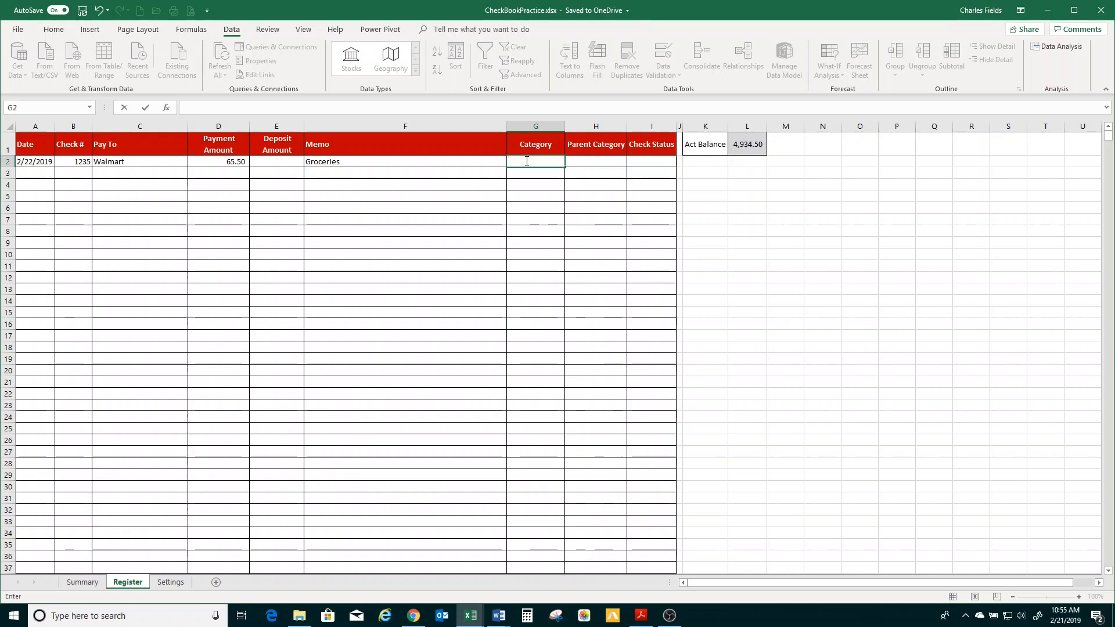
key("Escape")
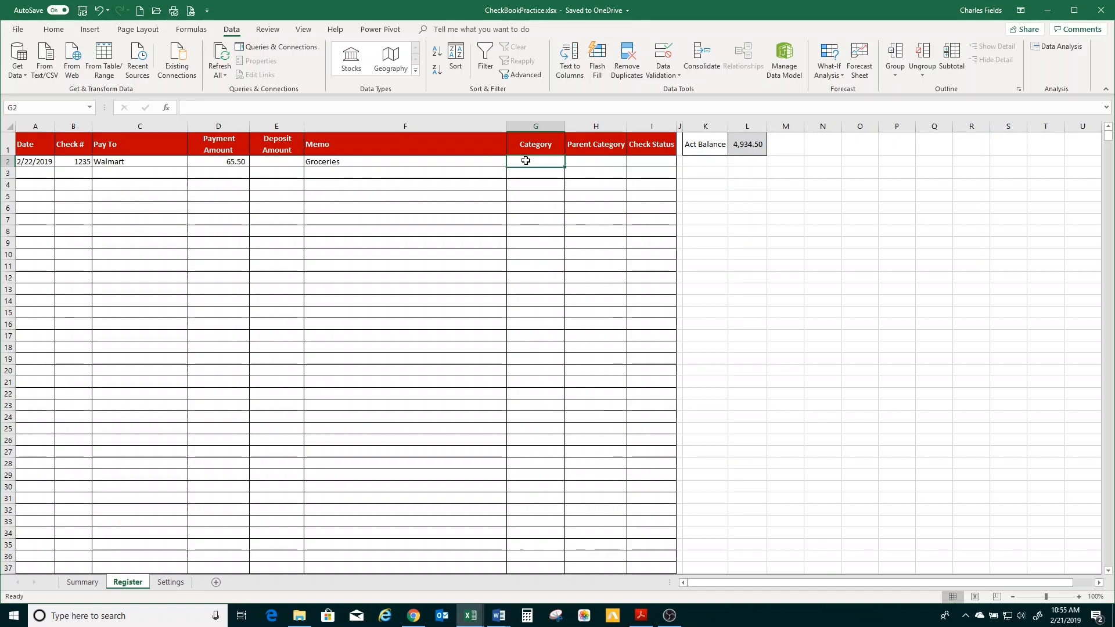
Check the Settings lists, then open Data Validation for the Register's Category cells from G2 down to the row above the totals
left_click(172, 582)
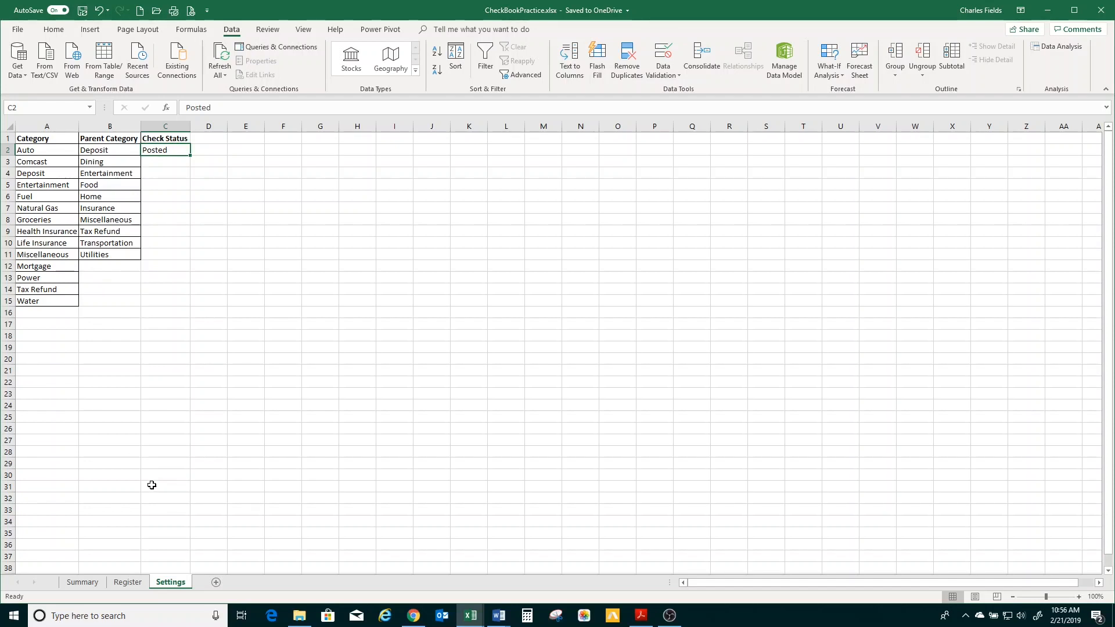
left_click(128, 581)
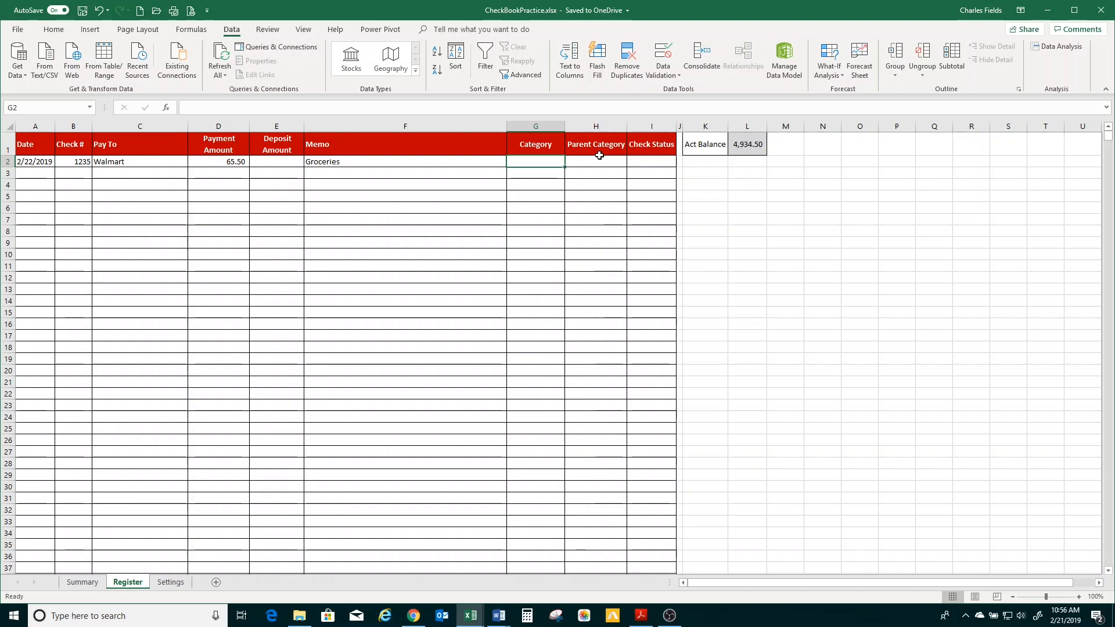
key("ctrl+shift+Down")
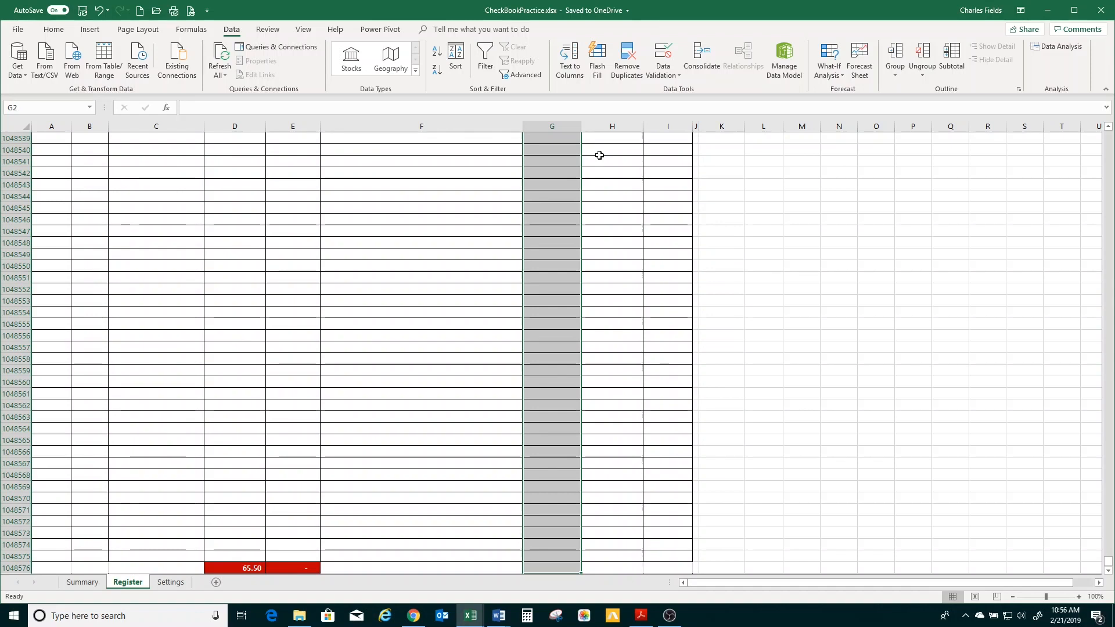
key("shift+Up")
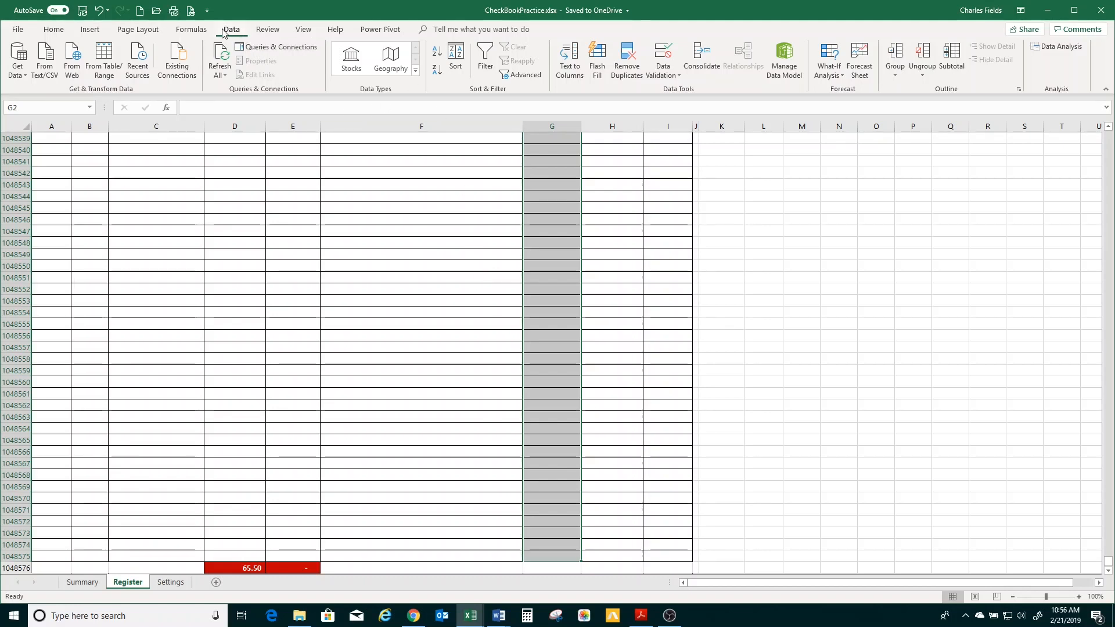
left_click(667, 78)
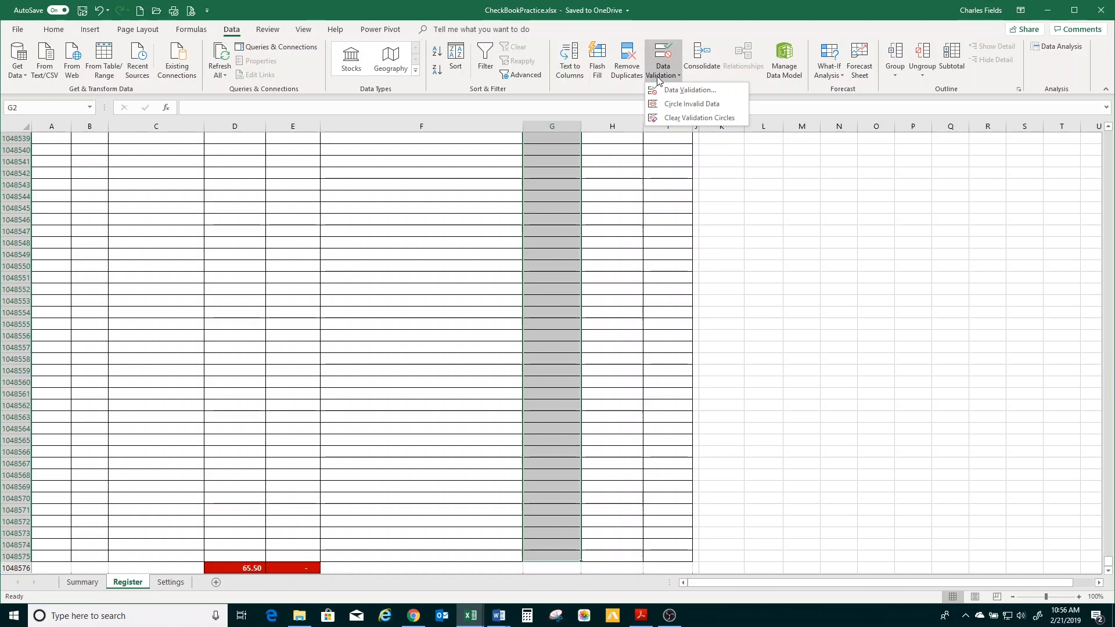
left_click(685, 91)
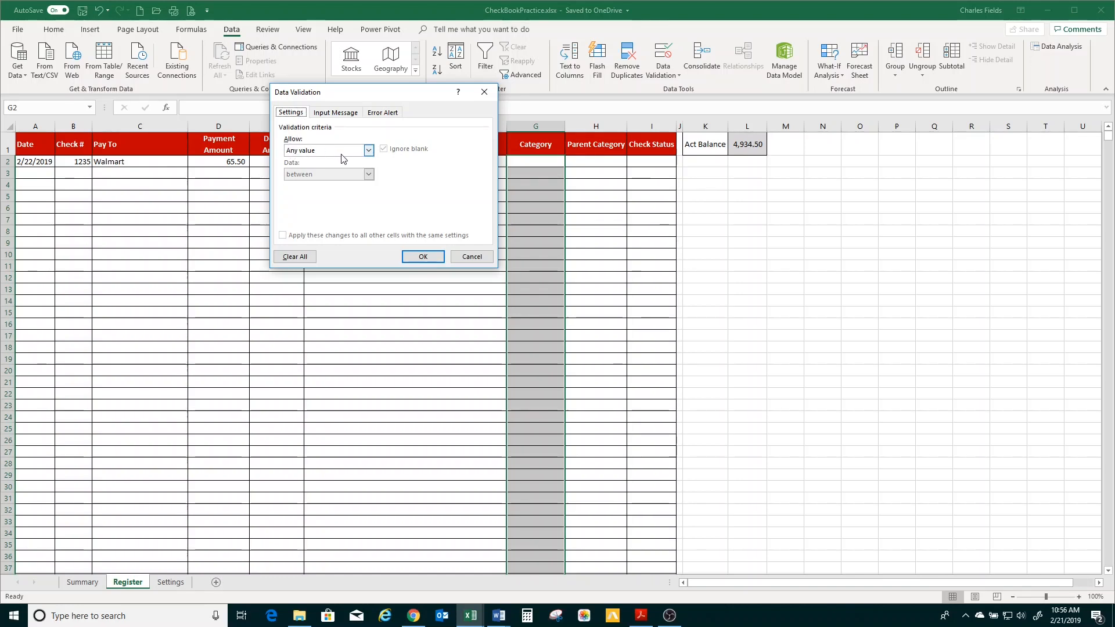
Restrict the Category cells to a dropdown list sourced from the Settings sheet's categories in A2:A15
left_click(363, 151)
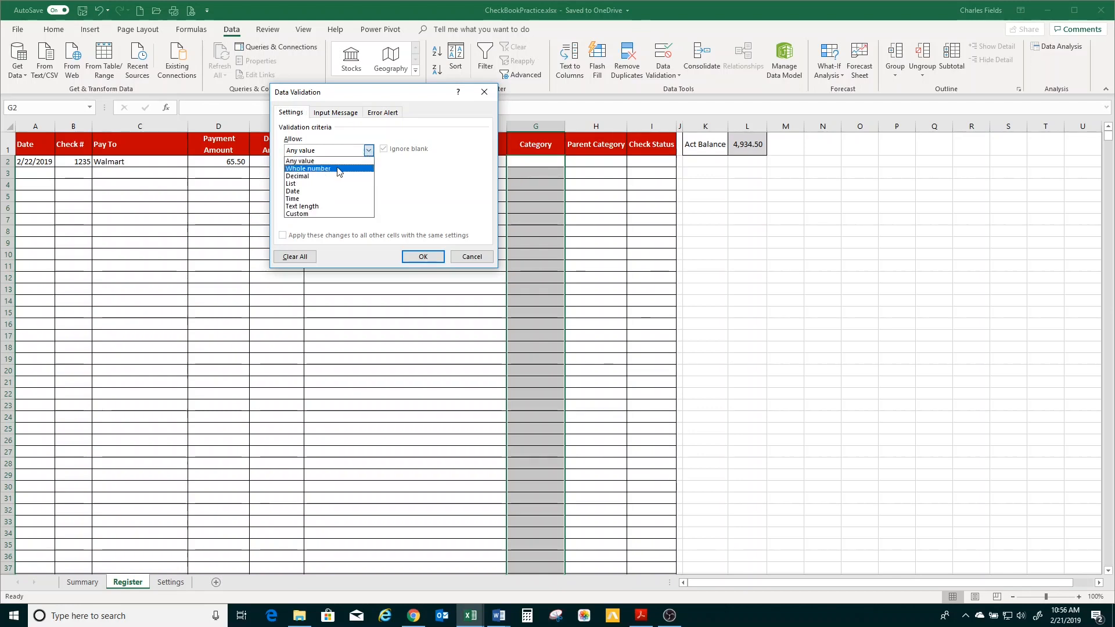
left_click(317, 184)
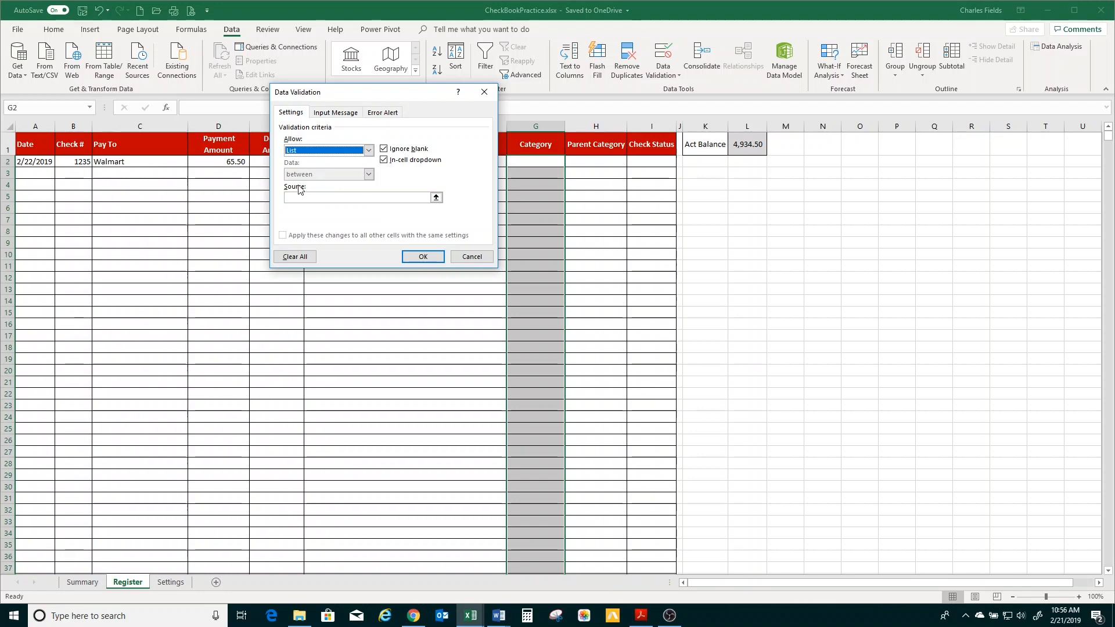
left_click(293, 198)
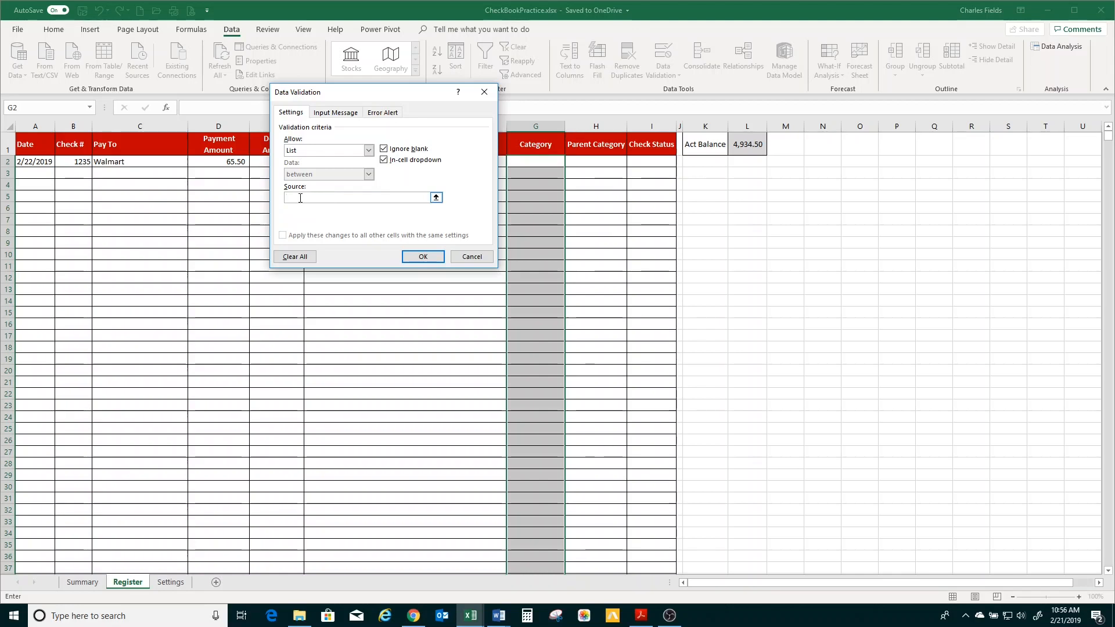
left_click(171, 583)
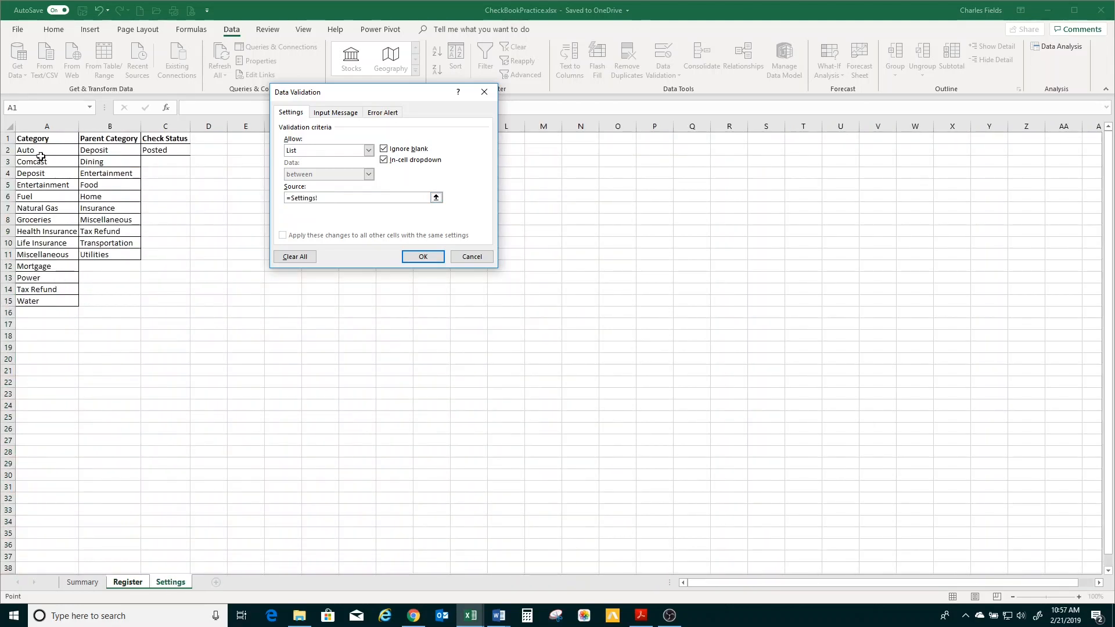
left_click_drag(40, 150, 36, 298)
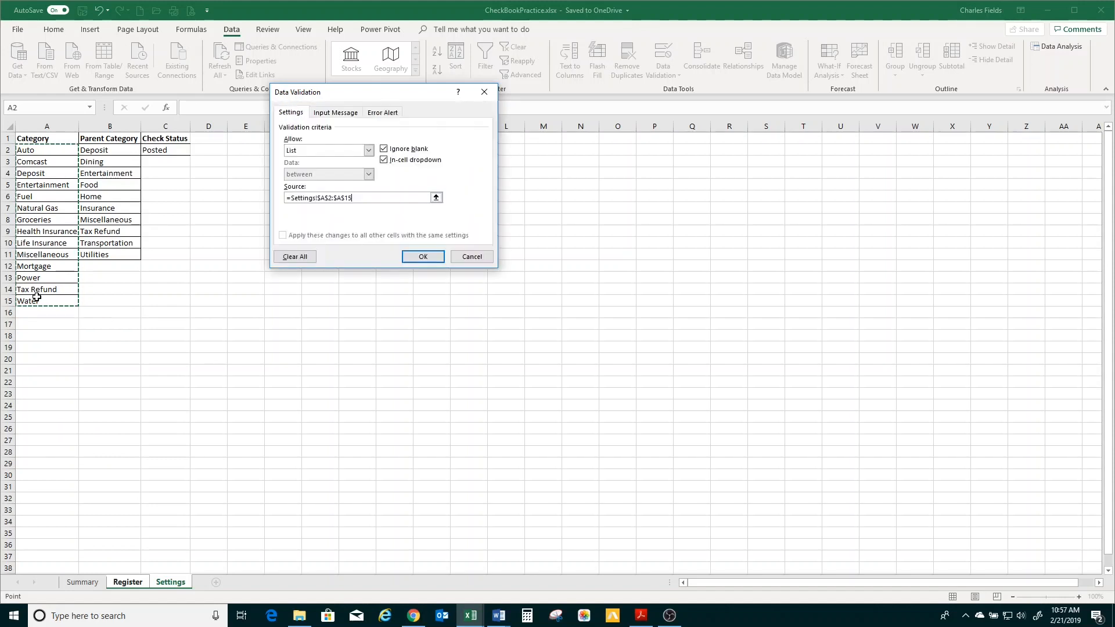
left_click(414, 259)
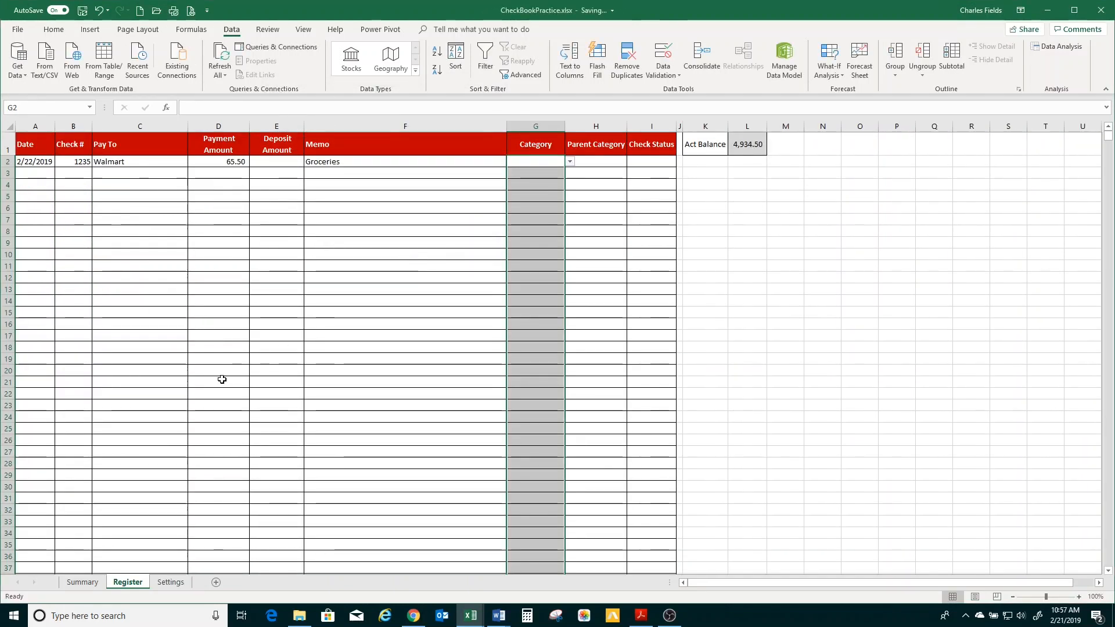
Restrict the Register's Parent Category cells, from H2 down to the row above the totals, to a dropdown list sourced from Settings B2:B11
left_click(587, 169)
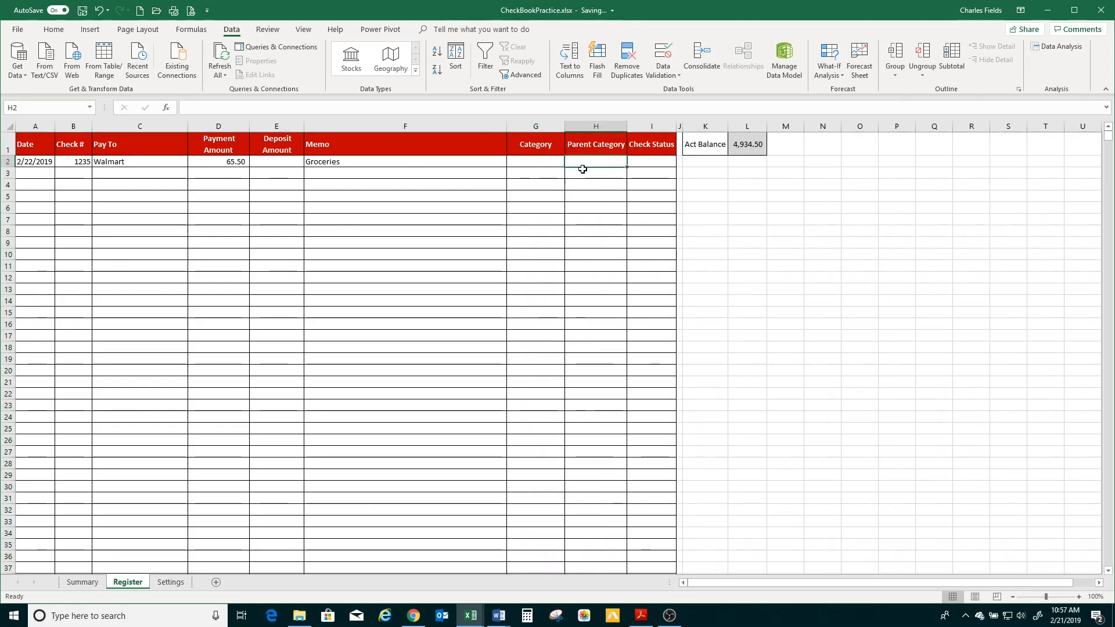
key("ctrl+shift+Down")
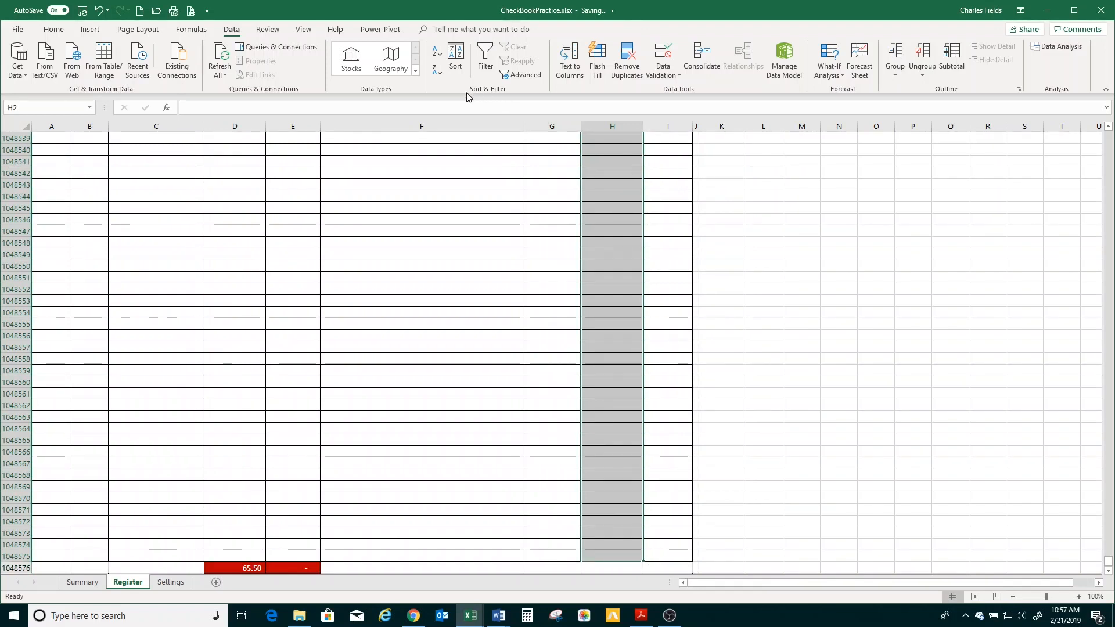
left_click(666, 69)
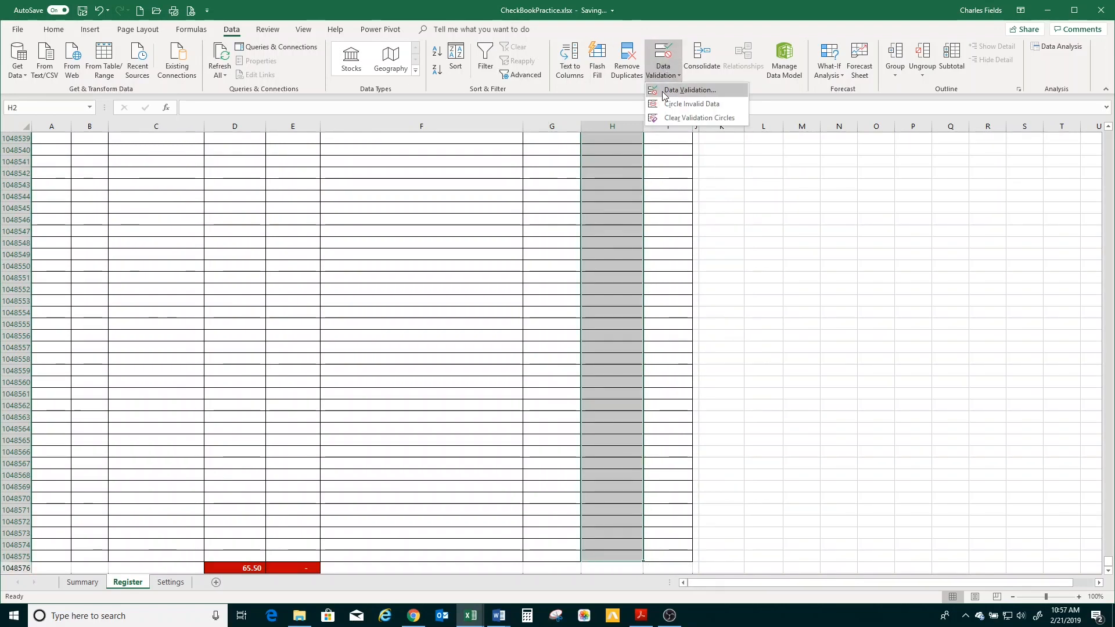
left_click(668, 91)
left_click(339, 151)
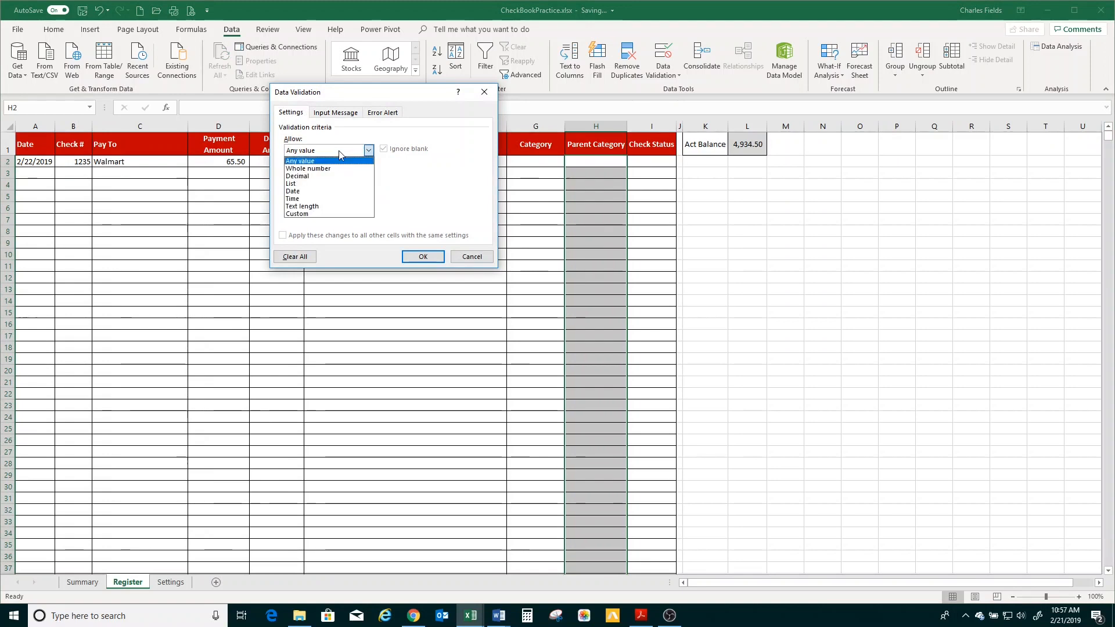
left_click(318, 186)
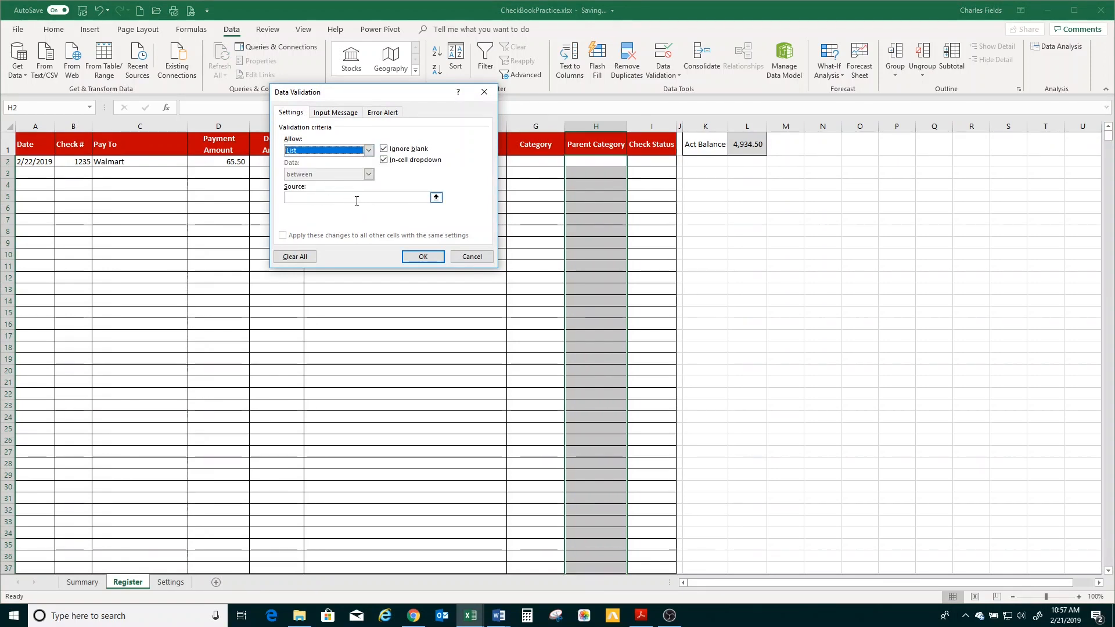
left_click(325, 197)
left_click(176, 582)
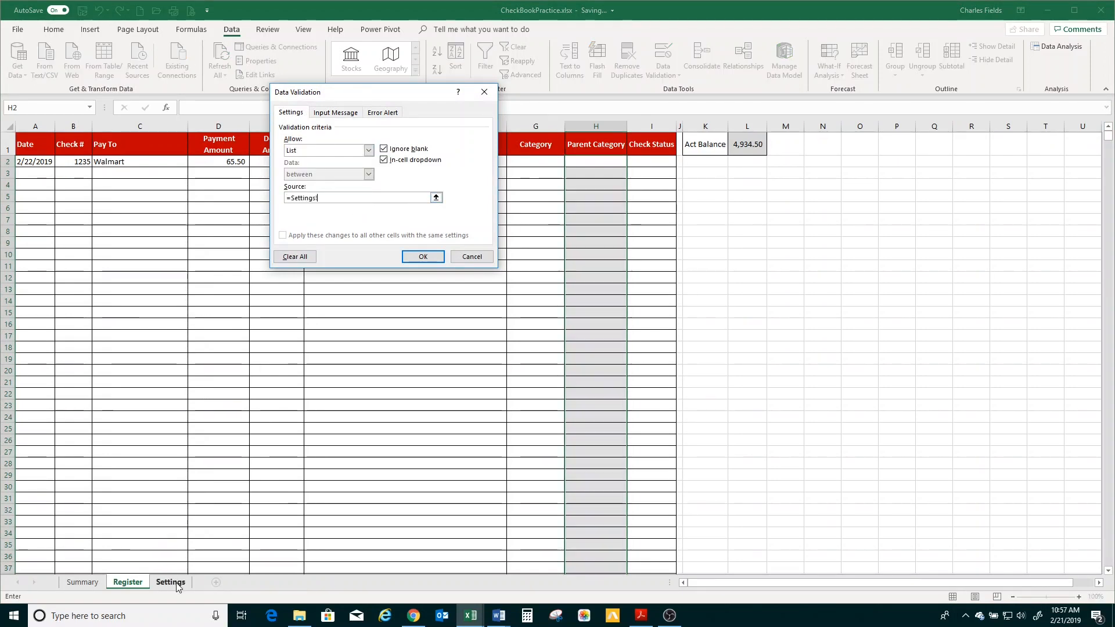
left_click_drag(99, 156, 109, 252)
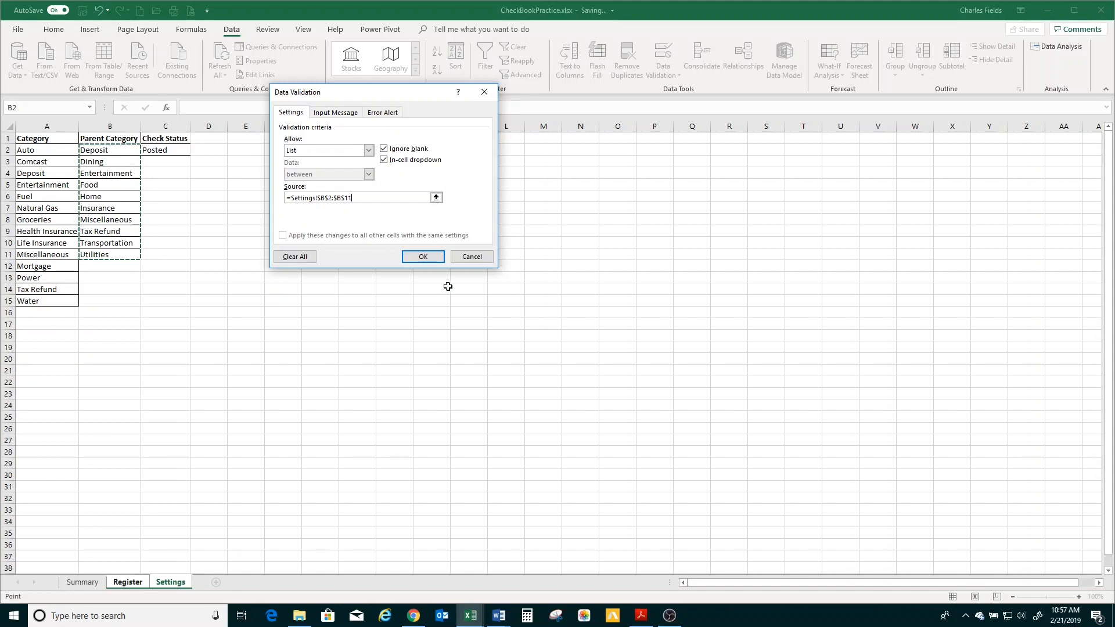
left_click(422, 258)
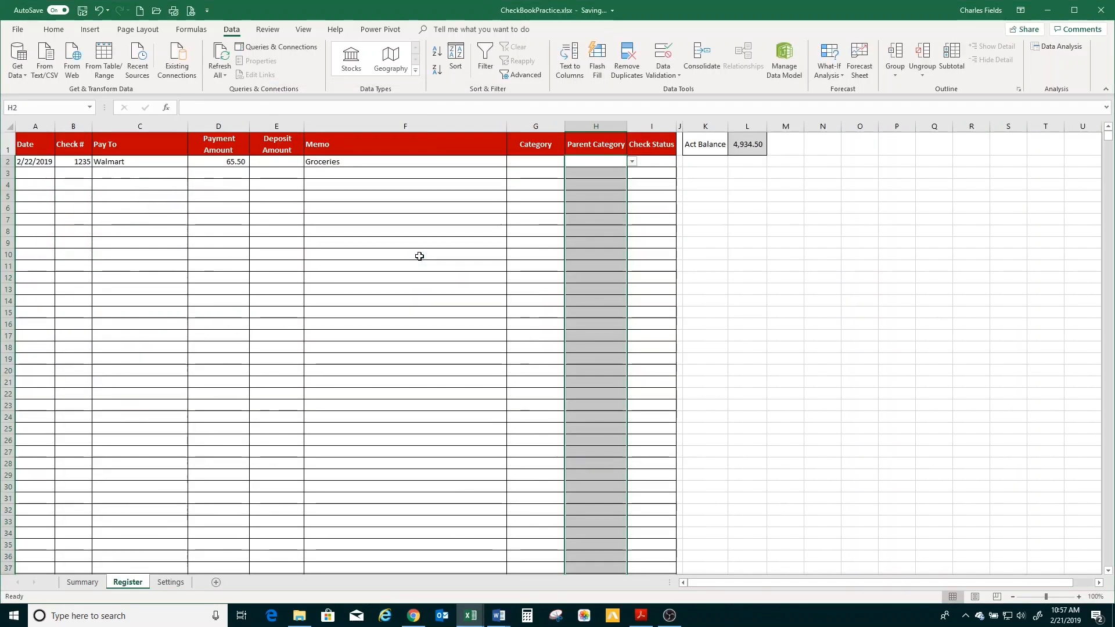
left_click(634, 163)
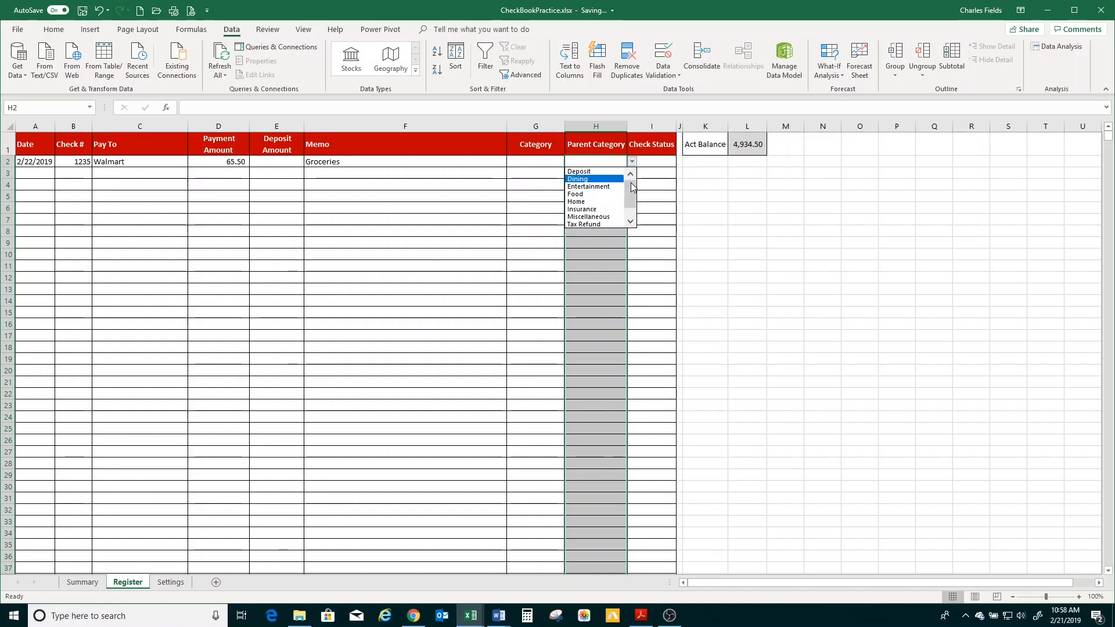
mouse_move(631, 185)
left_mouse_down()
mouse_move(638, 217)
mouse_move(627, 206)
left_mouse_up()
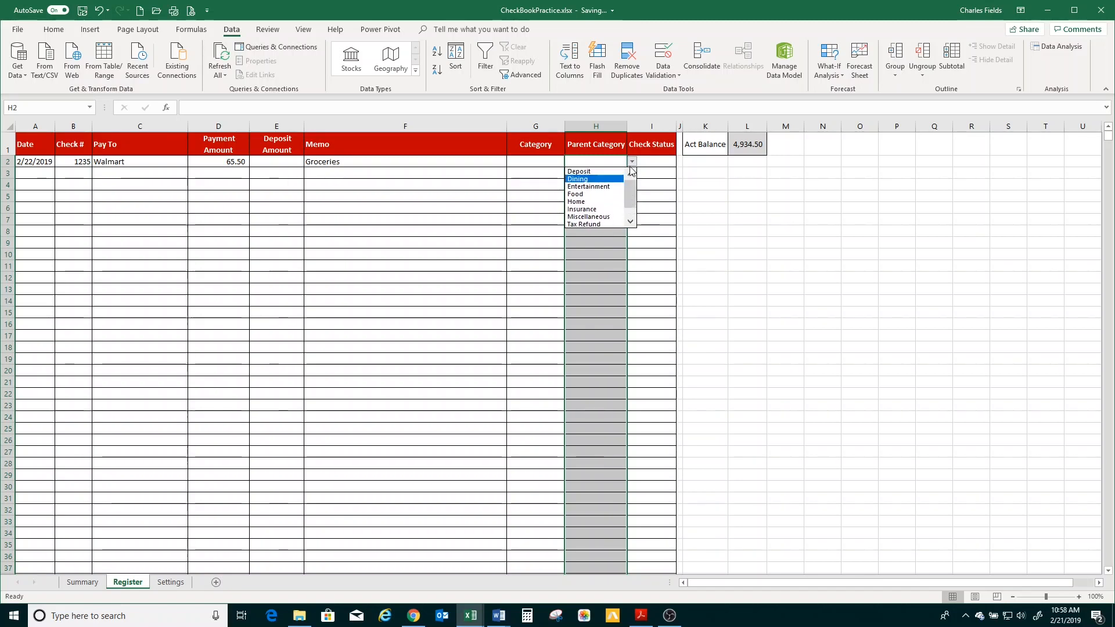
Restrict the Check Status cells, from I2 down to the row above the totals, to a dropdown list sourced from Settings C2:C3
left_click(651, 159)
left_click(651, 160)
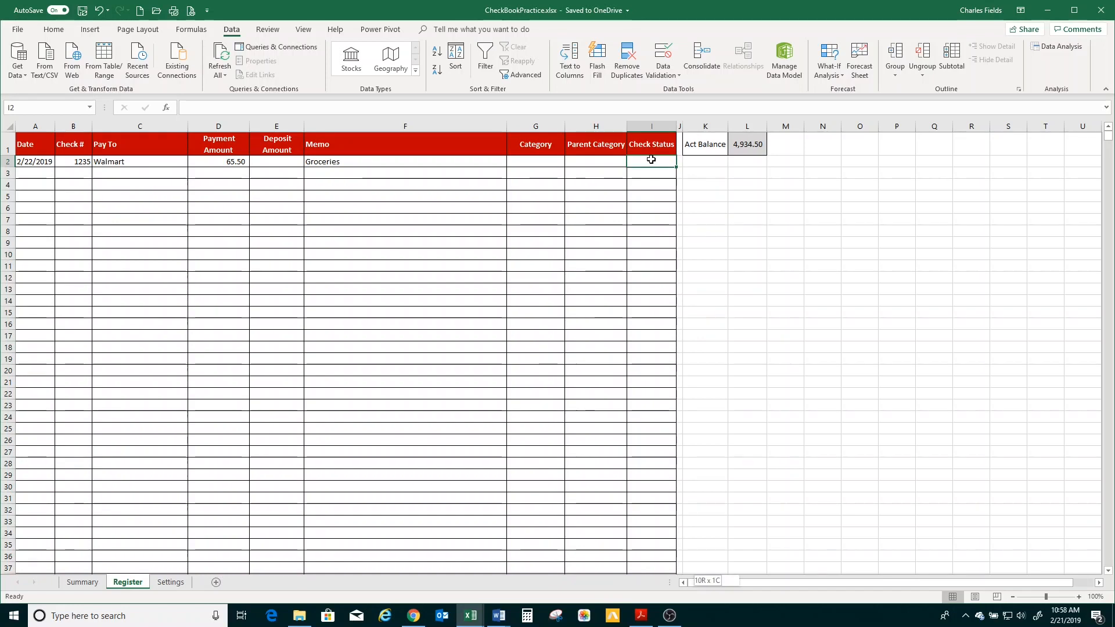
key("ctrl+shift+Down")
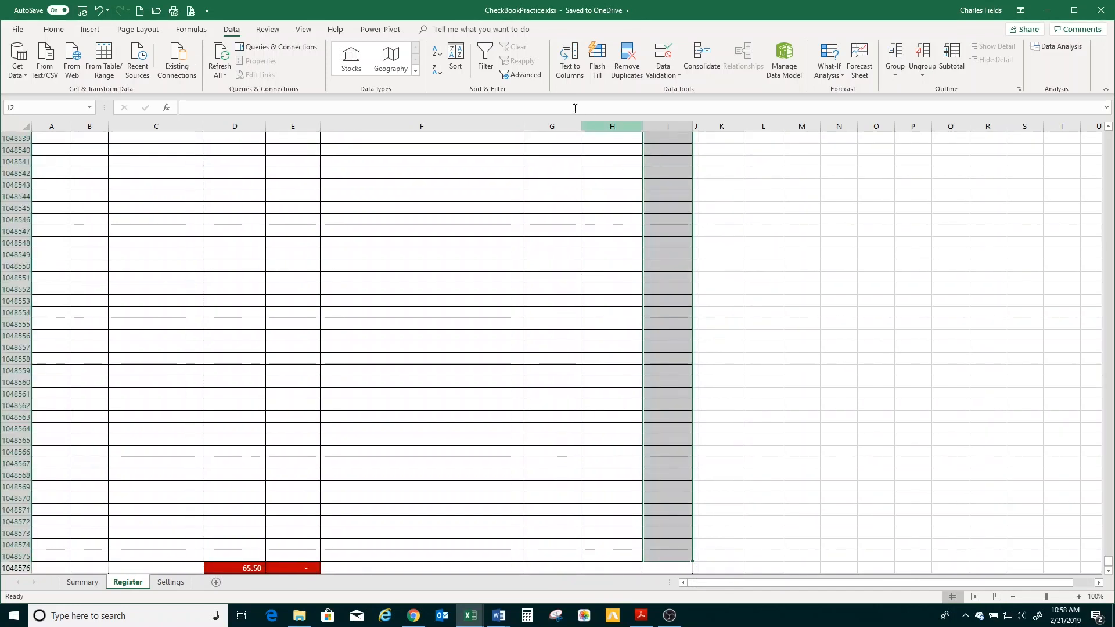
left_click(662, 74)
left_click(663, 90)
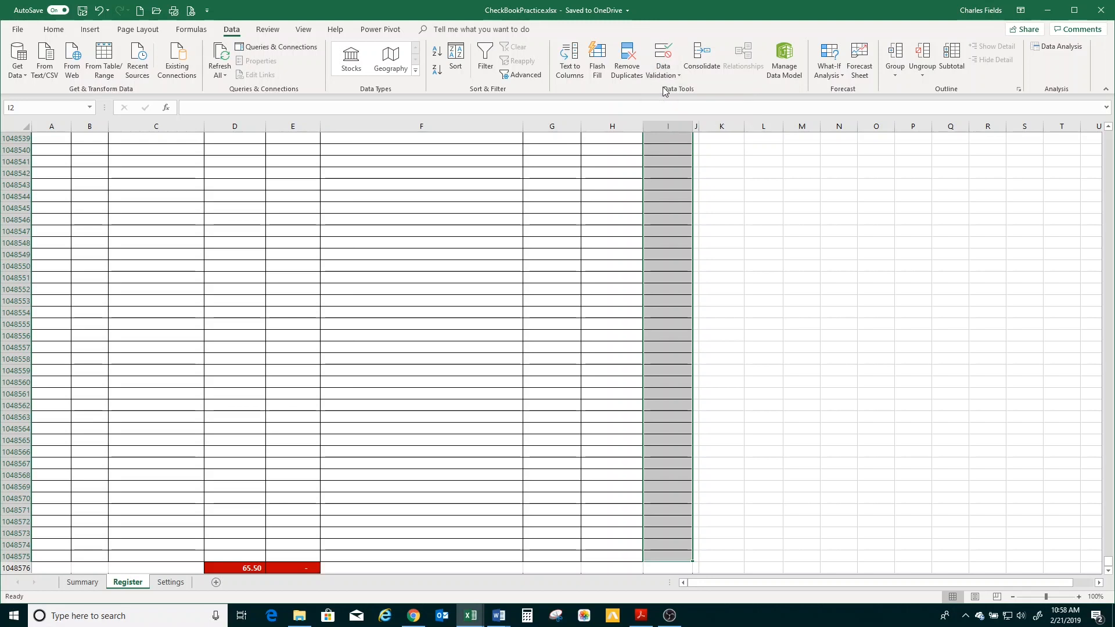
left_click(368, 150)
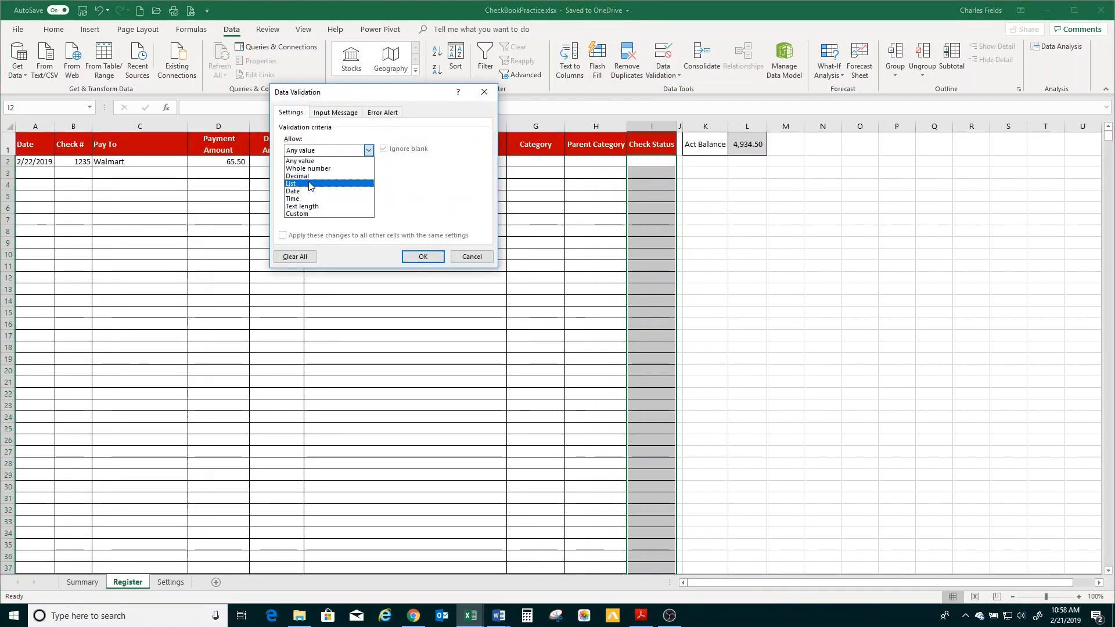
left_click(316, 183)
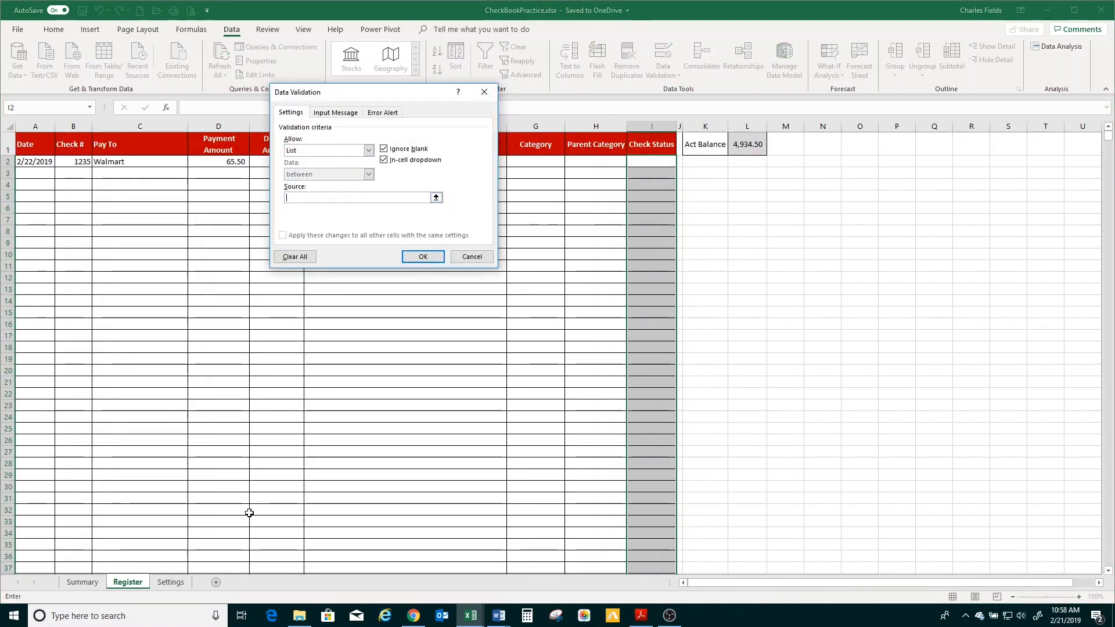
left_click(171, 583)
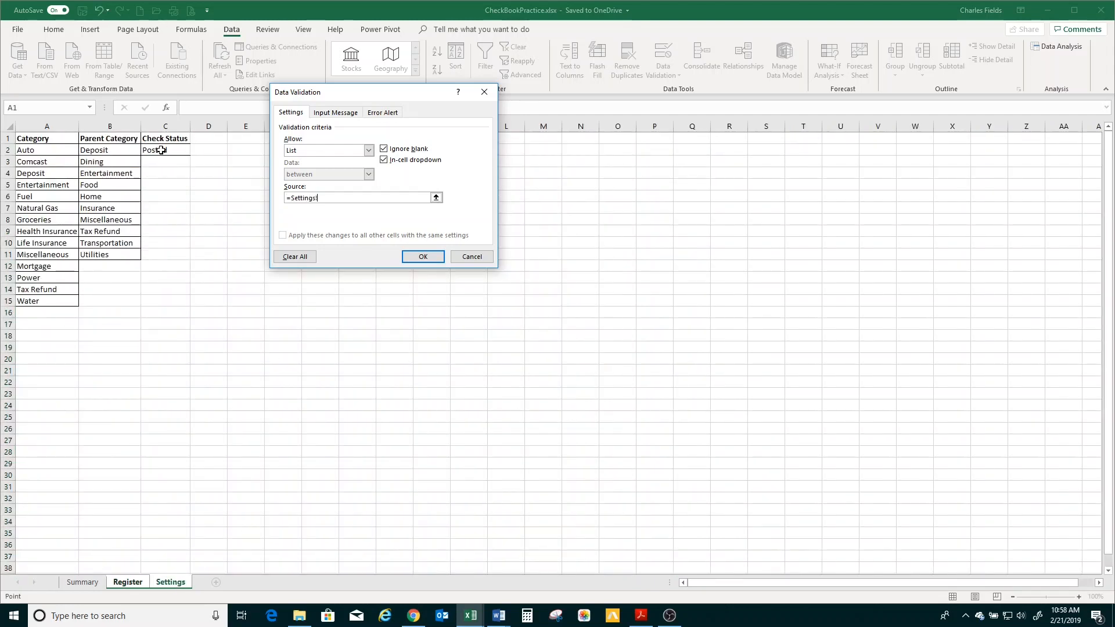
left_click_drag(160, 150, 162, 157)
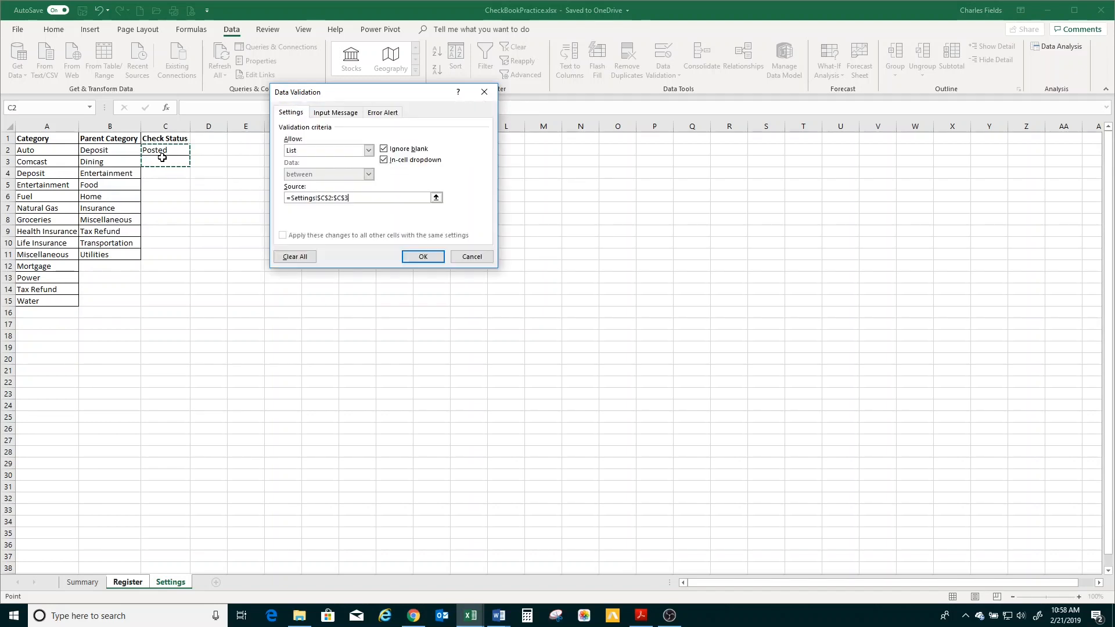
left_click(414, 258)
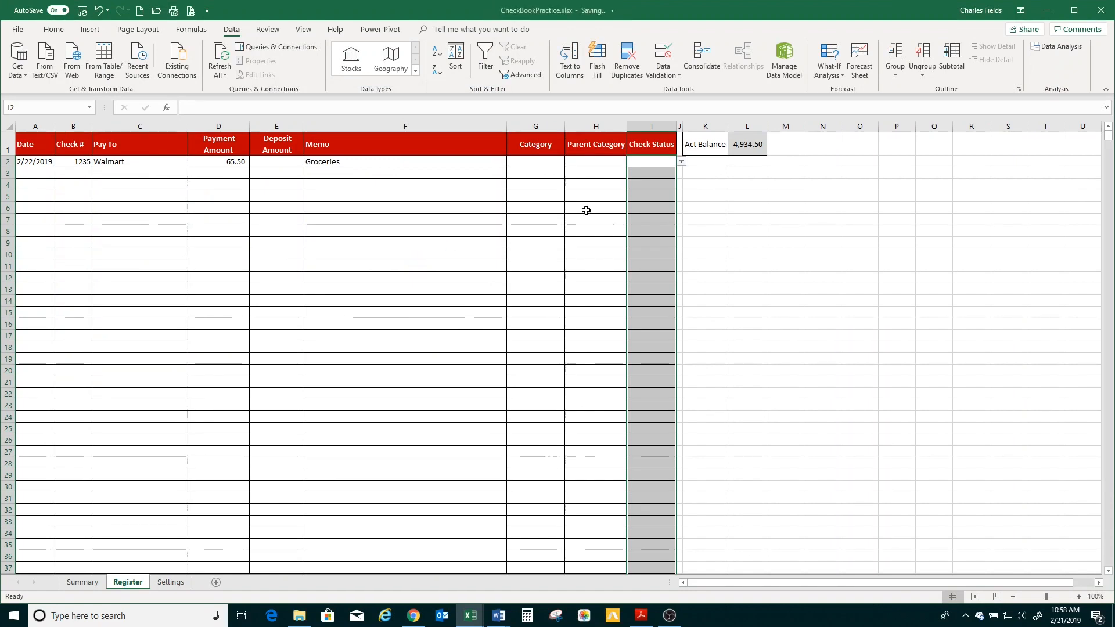
Check the options in the Check Status dropdown and the account balances on the Summary sheet
left_click(682, 162)
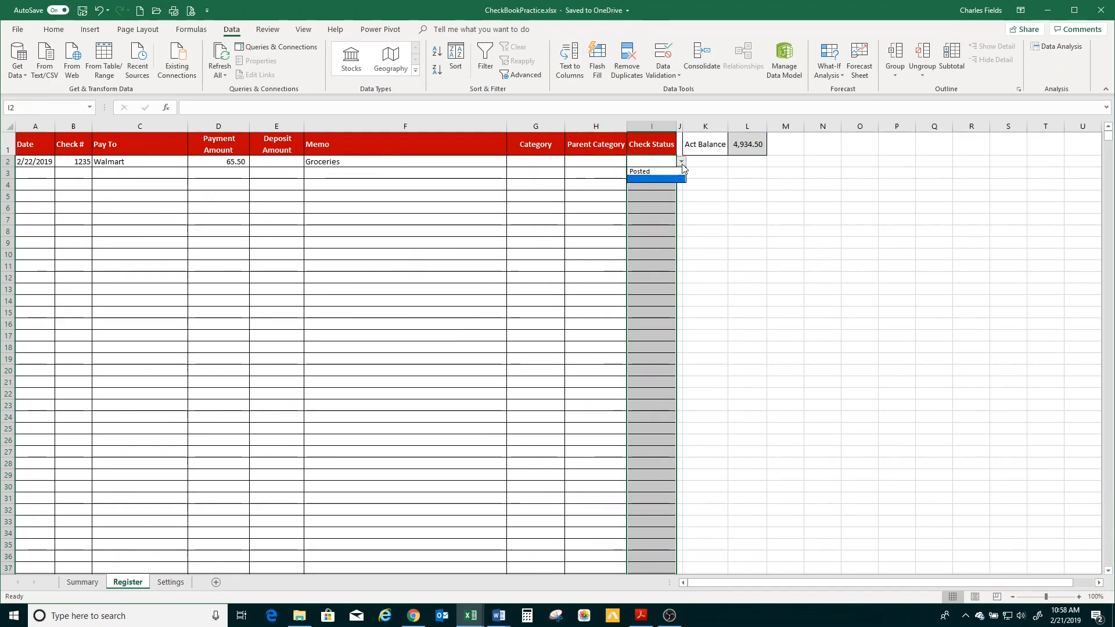
left_click(682, 166)
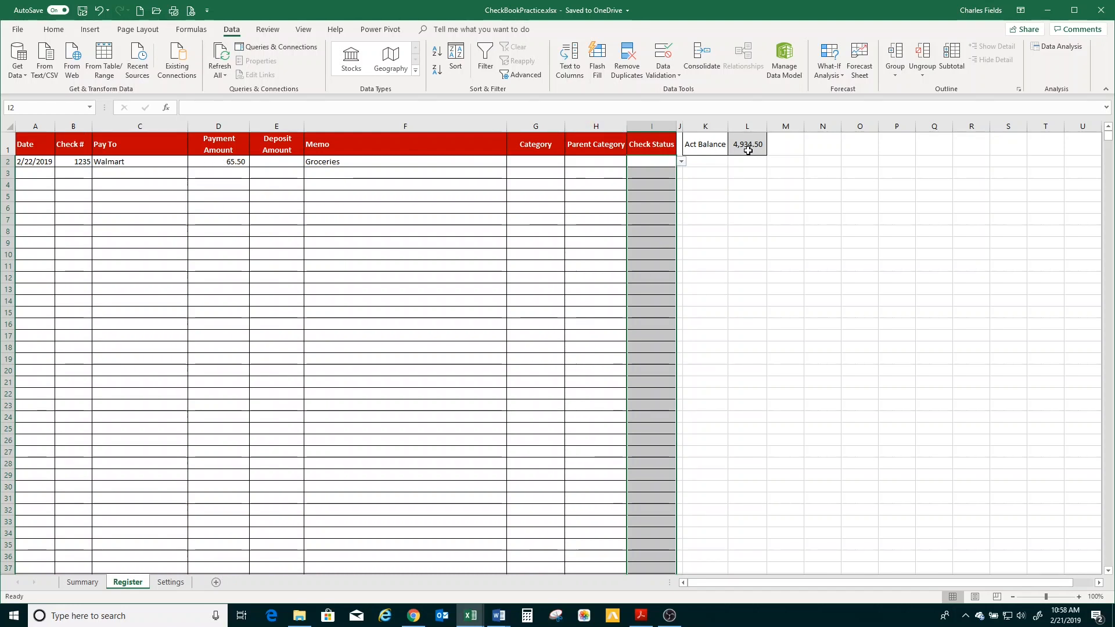
left_click(81, 582)
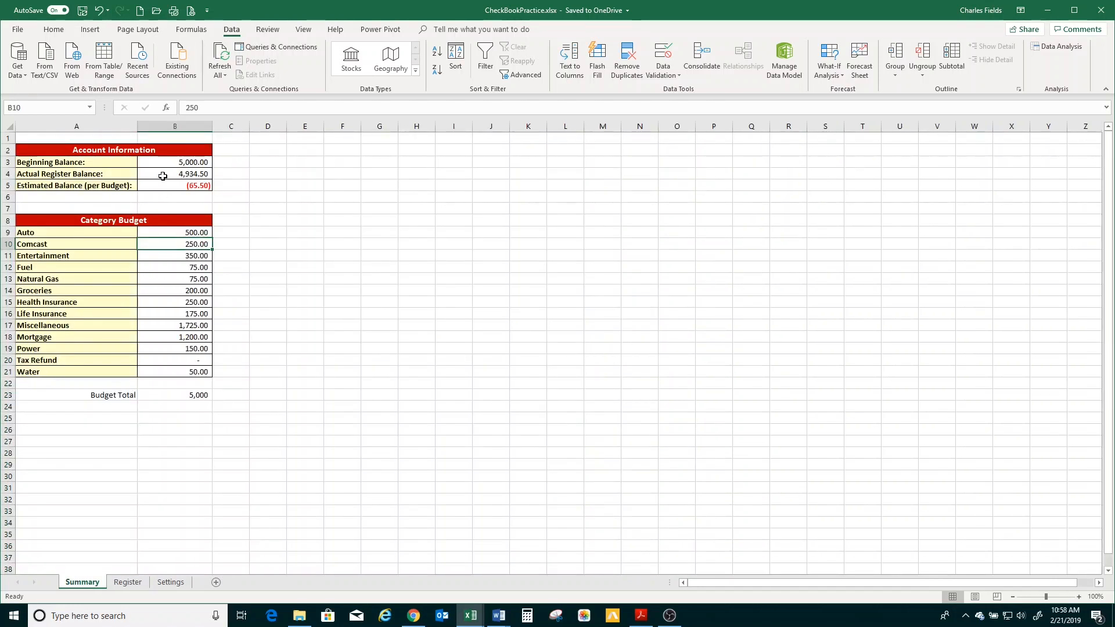
left_click(128, 582)
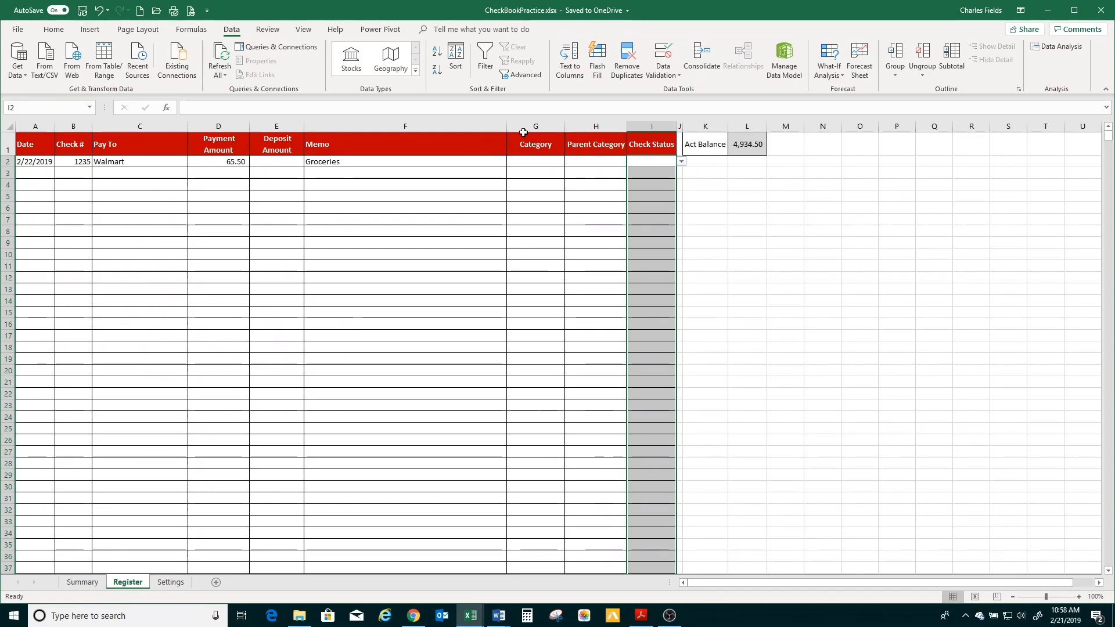
Set row 2's category to Groceries and its parent category to Dining, leaving the check status blank
left_click(524, 160)
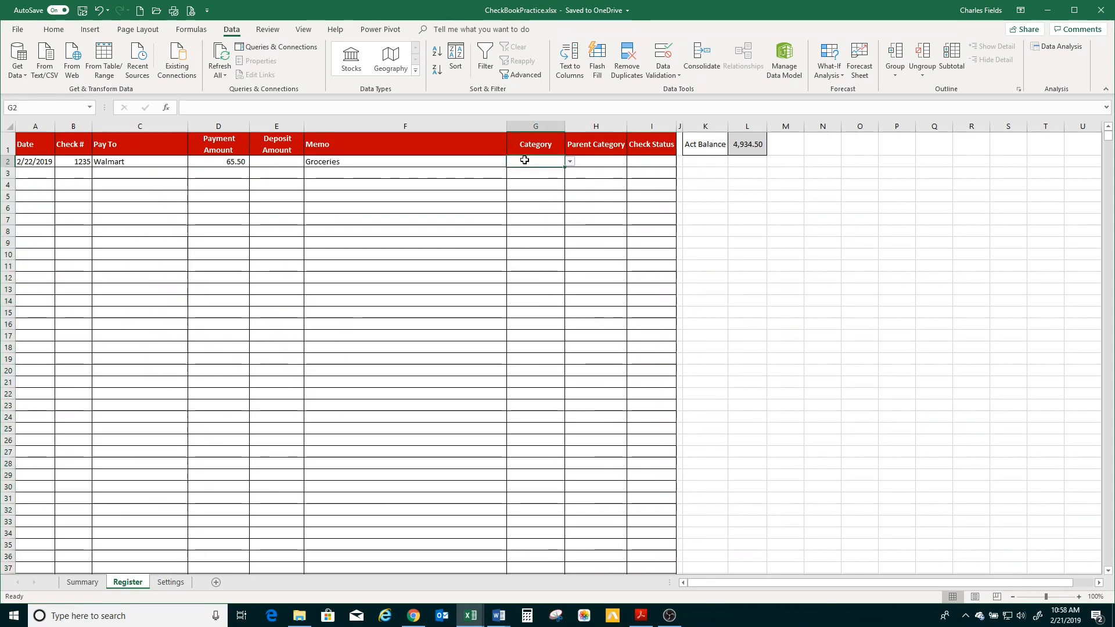
left_click(571, 162)
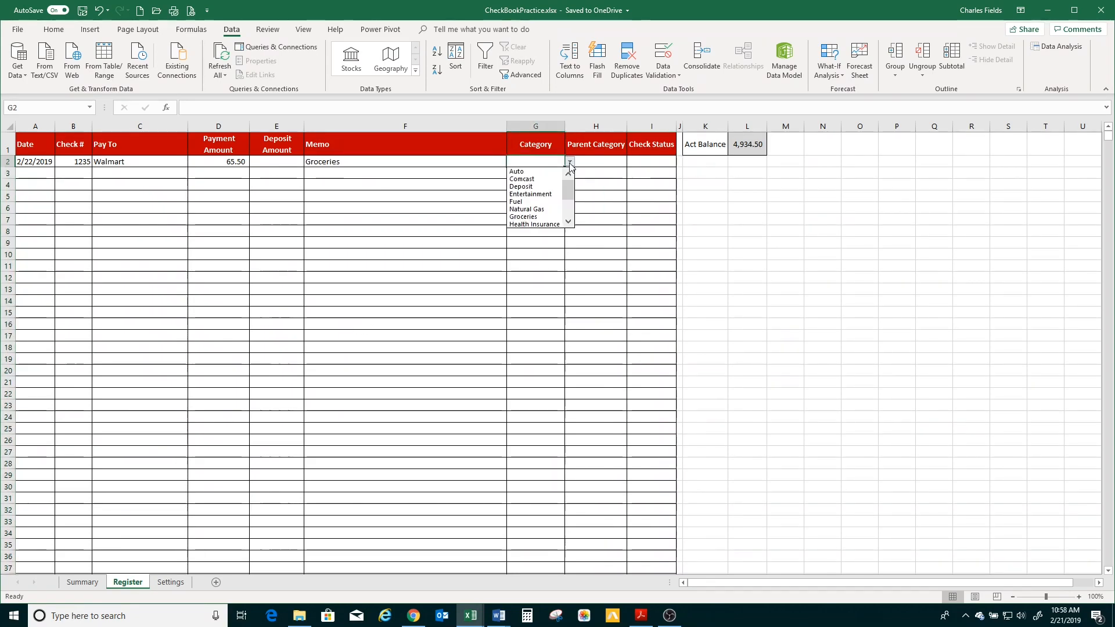
left_click(531, 216)
left_click(602, 162)
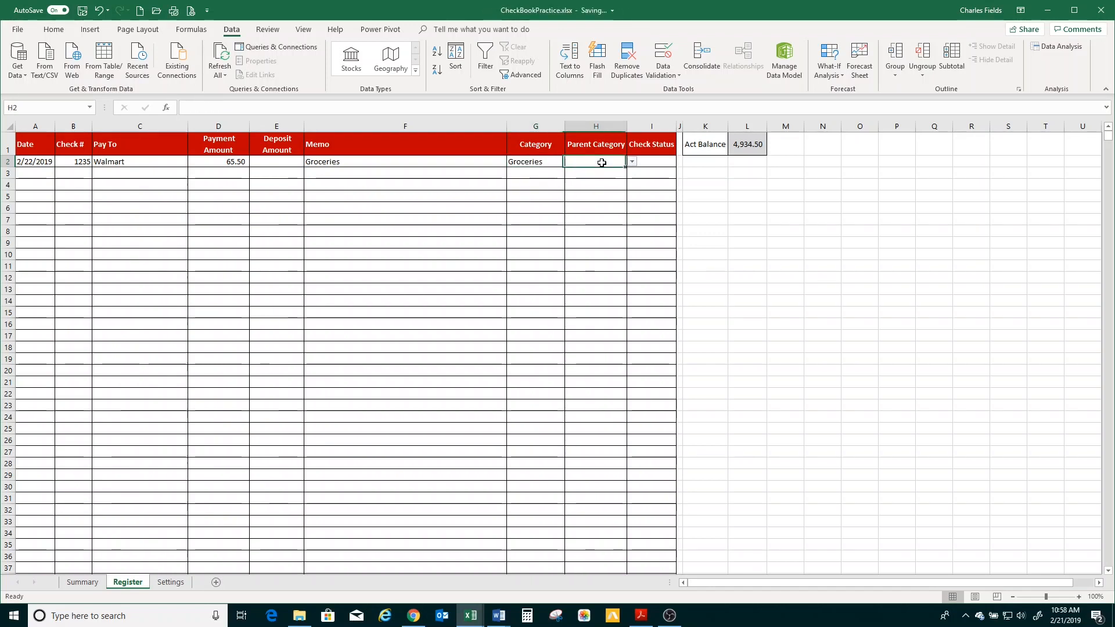
left_click(632, 162)
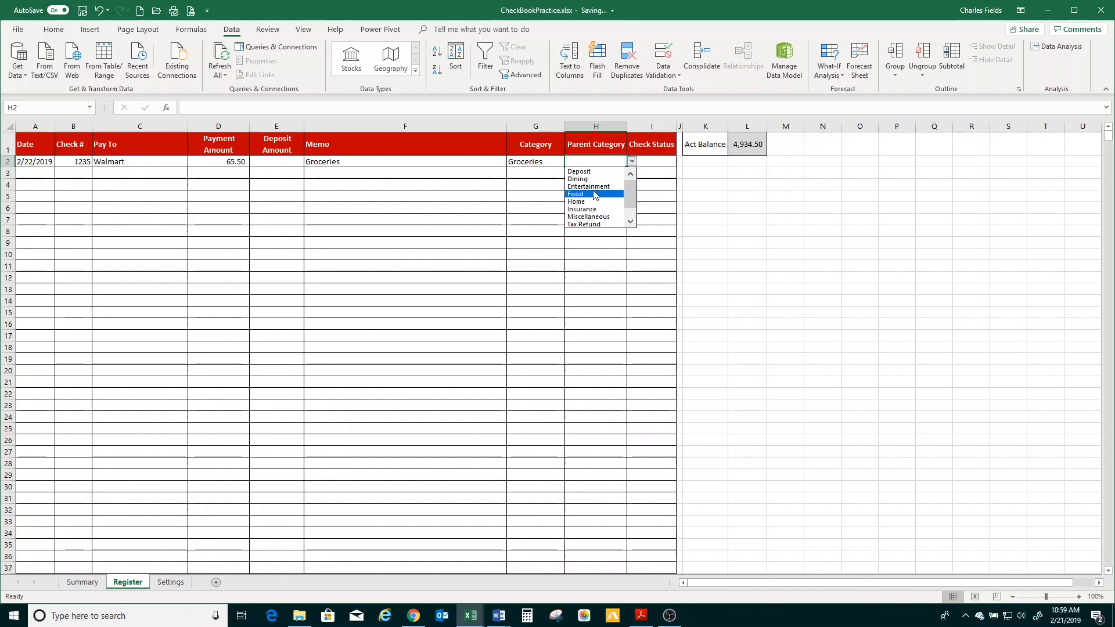
mouse_move(630, 194)
left_mouse_down()
mouse_move(629, 213)
mouse_move(628, 183)
left_mouse_up()
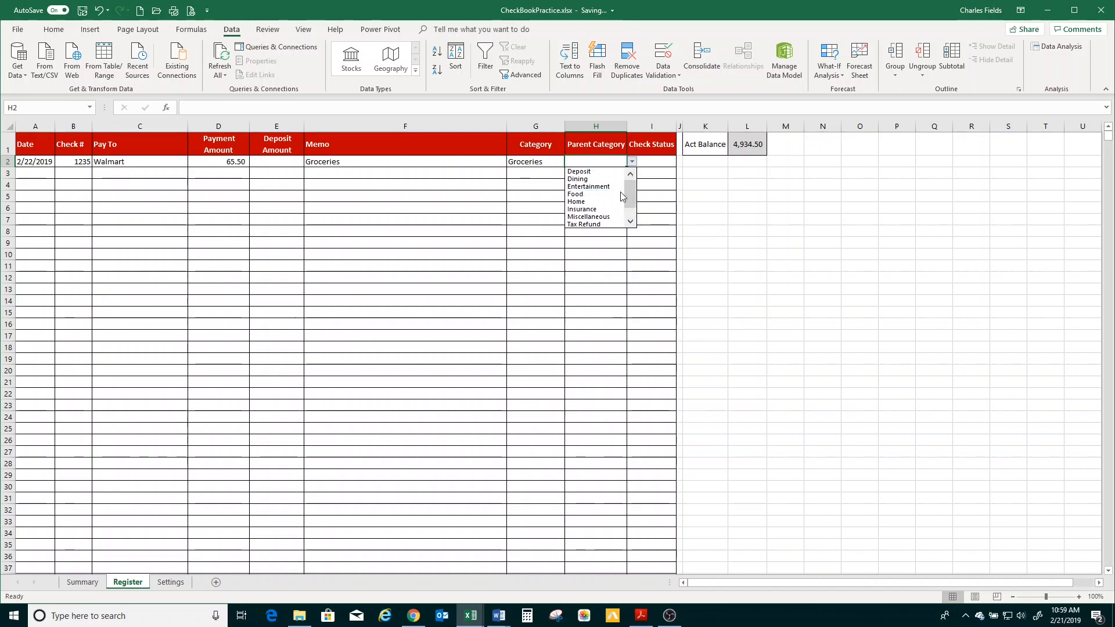
left_click(579, 181)
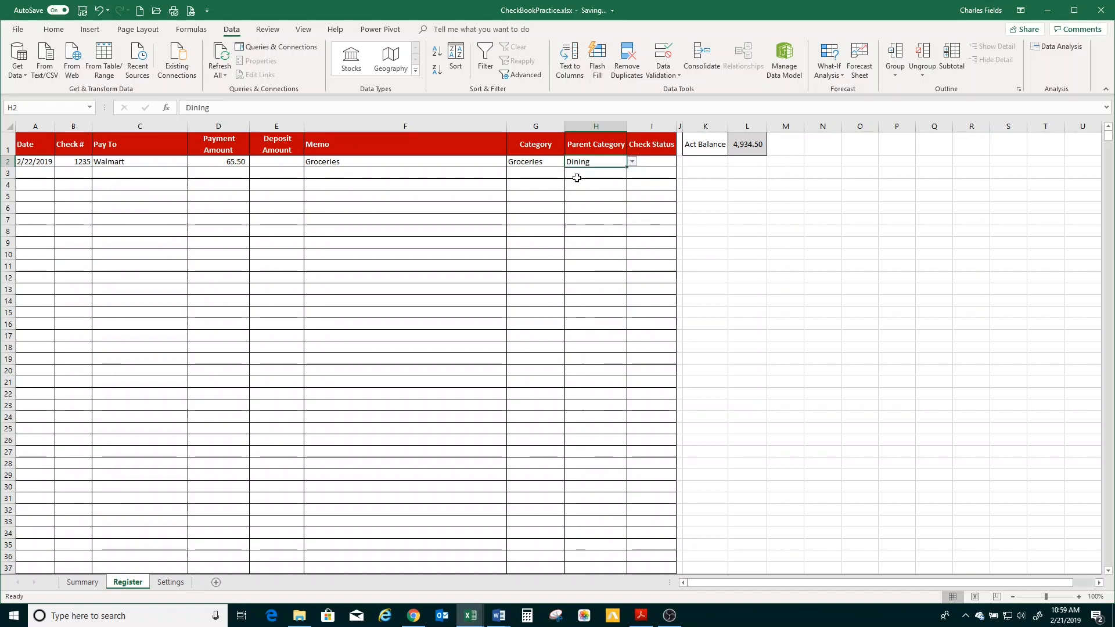
left_click(652, 161)
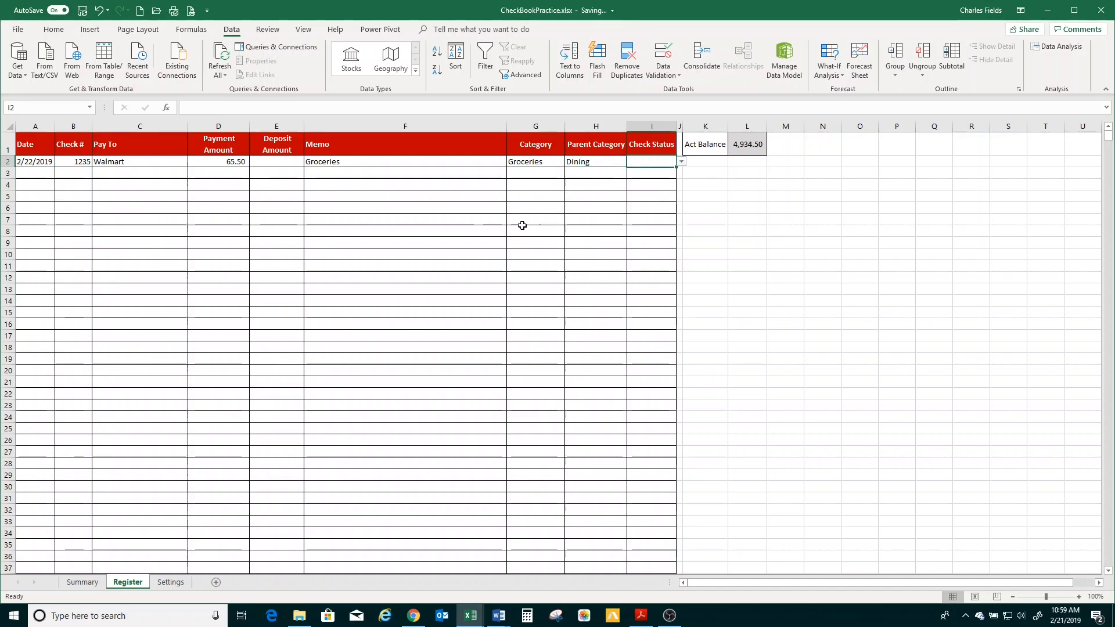
left_click(444, 240)
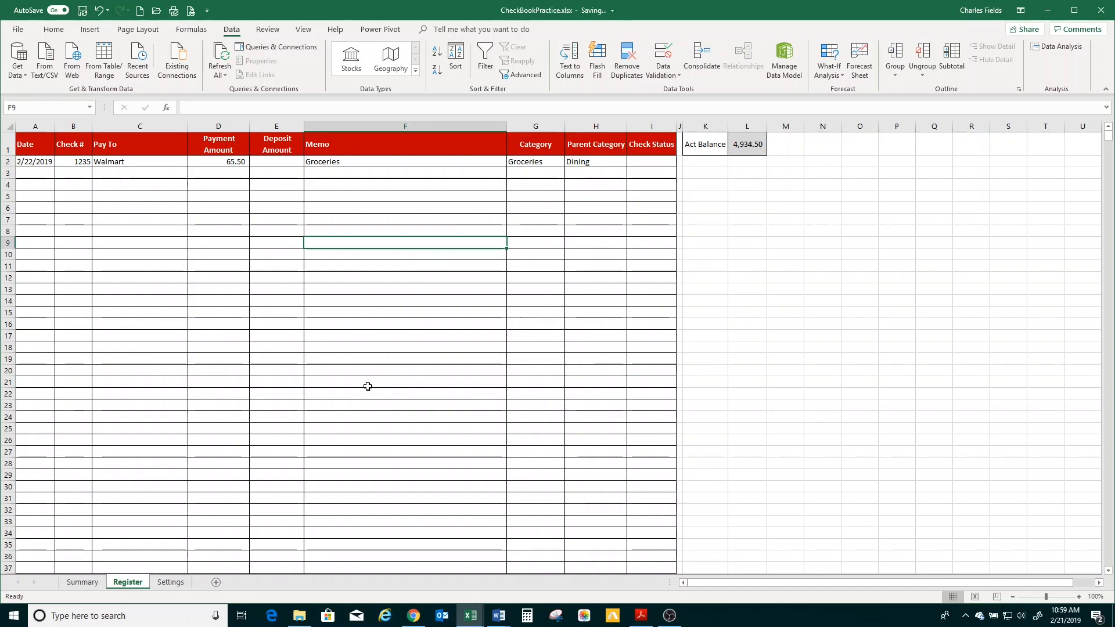
key("Home")
key("Up")
key("Up")
key("Up")
key("Up")
key("Up")
key("Up")
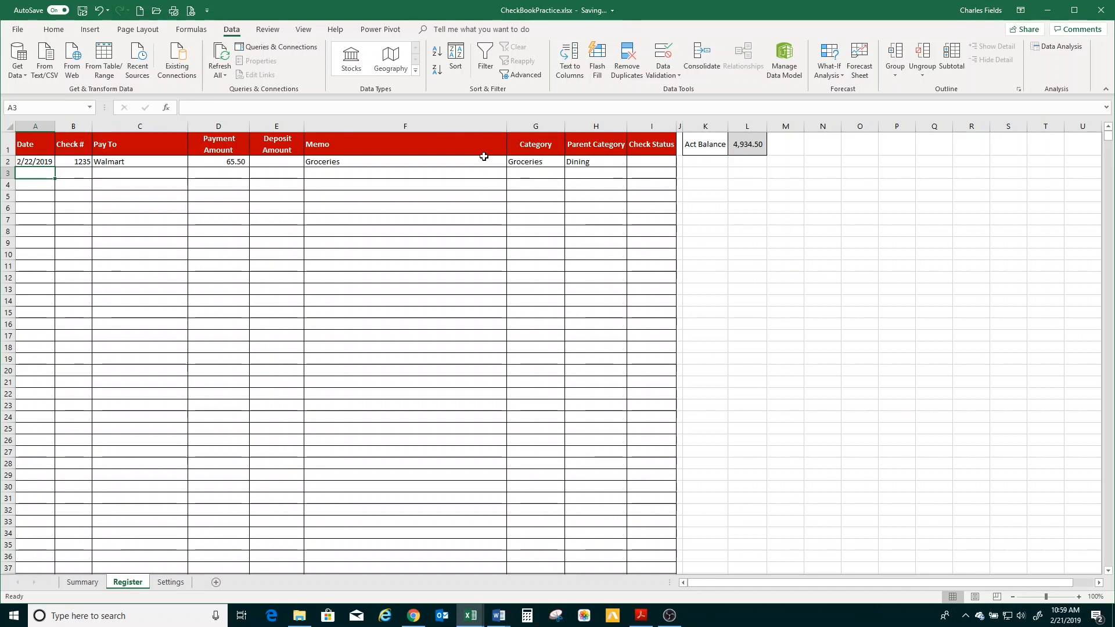
Select the Register entry cells from A2 across to column I and down to the row above the totals
left_click(37, 162)
key("shift+Right")
key("shift+Right")
key("shift+Right")
key("shift+Right")
key("shift+Right")
key("shift+Right")
key("shift+Right")
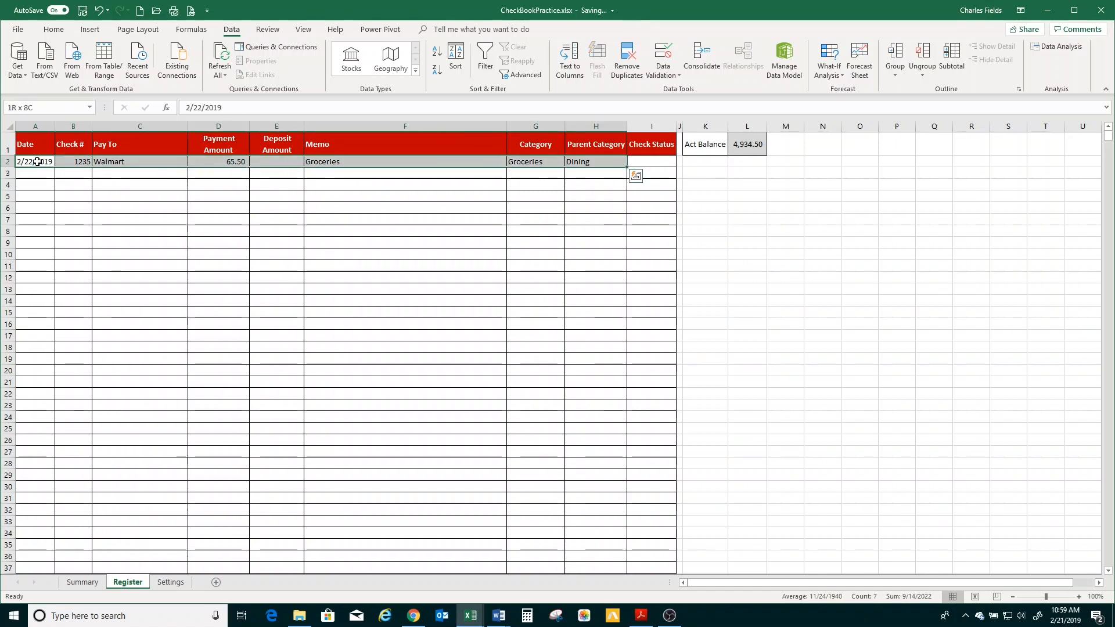
key("shift+Right")
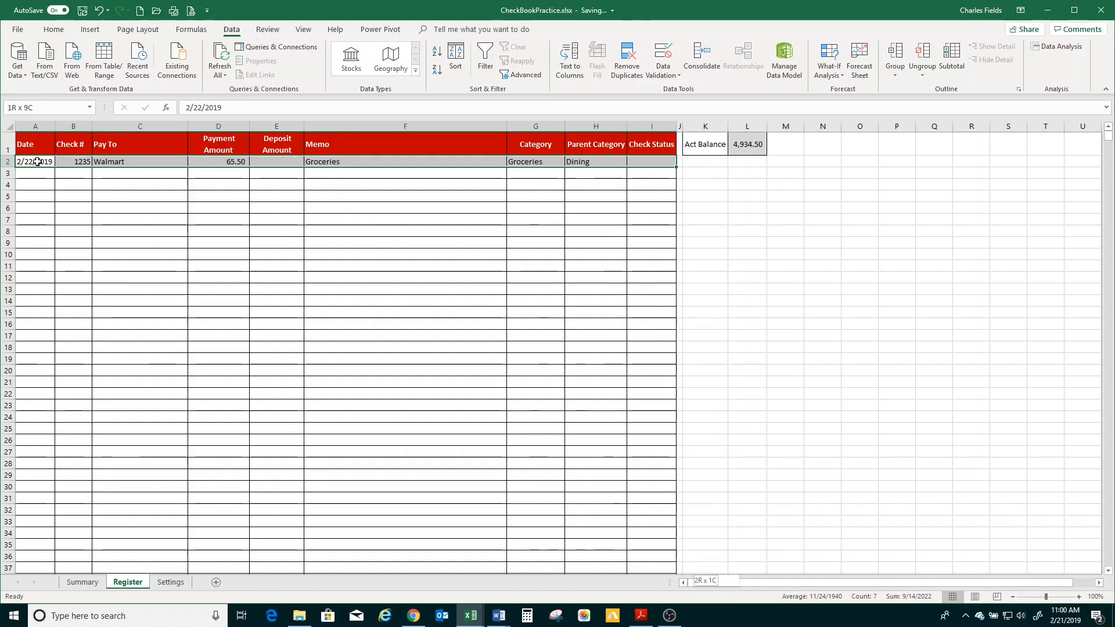
key("ctrl+shift+Down")
key("shift+Up")
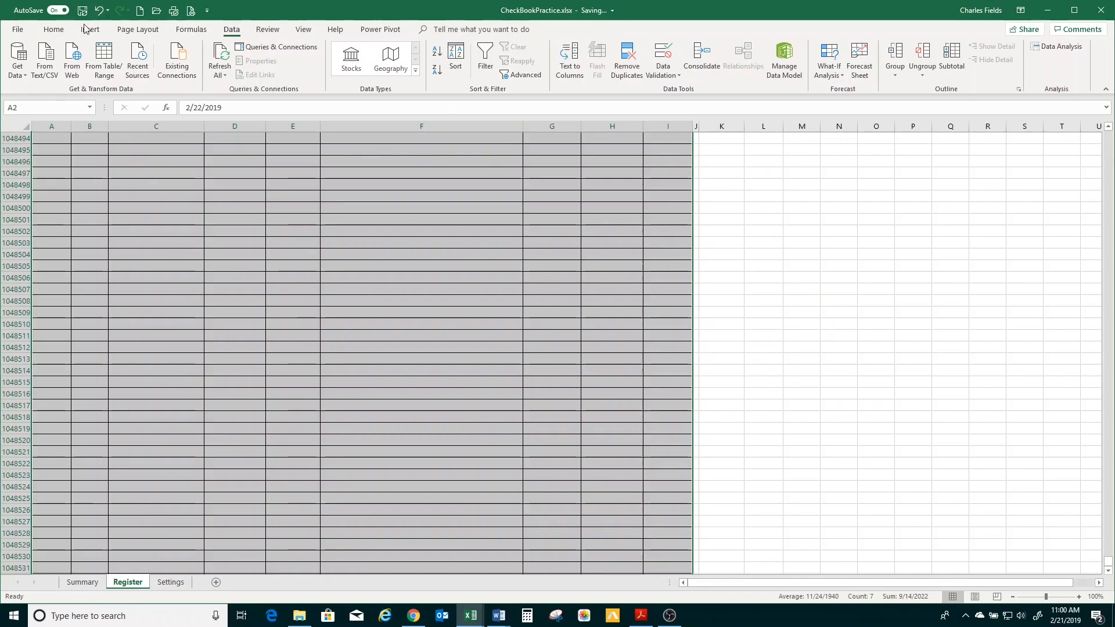
left_click(52, 31)
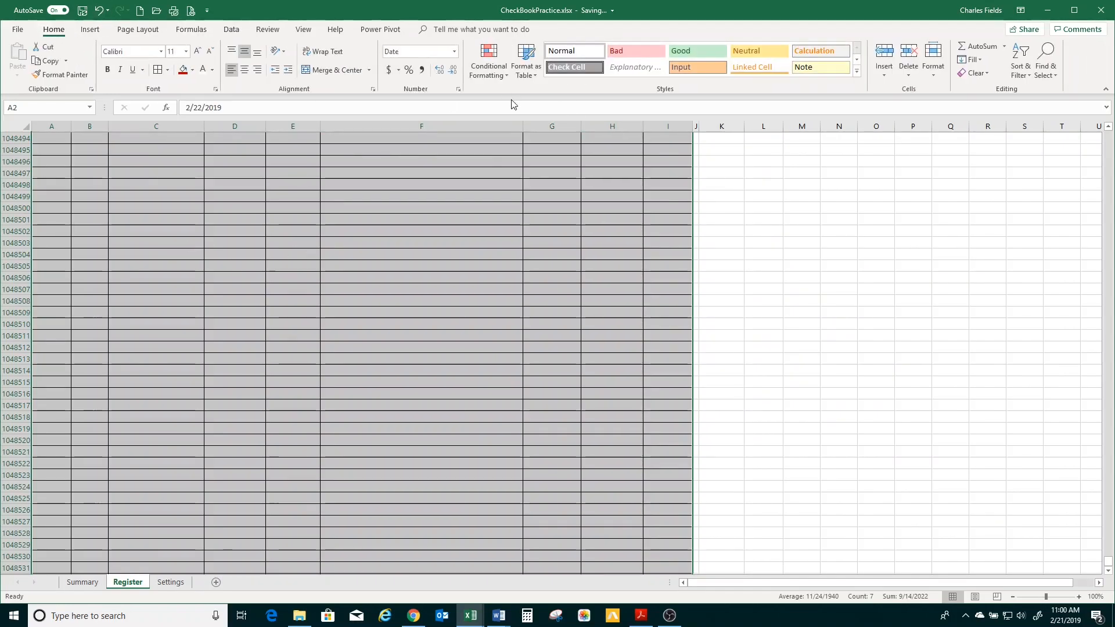
left_click(505, 81)
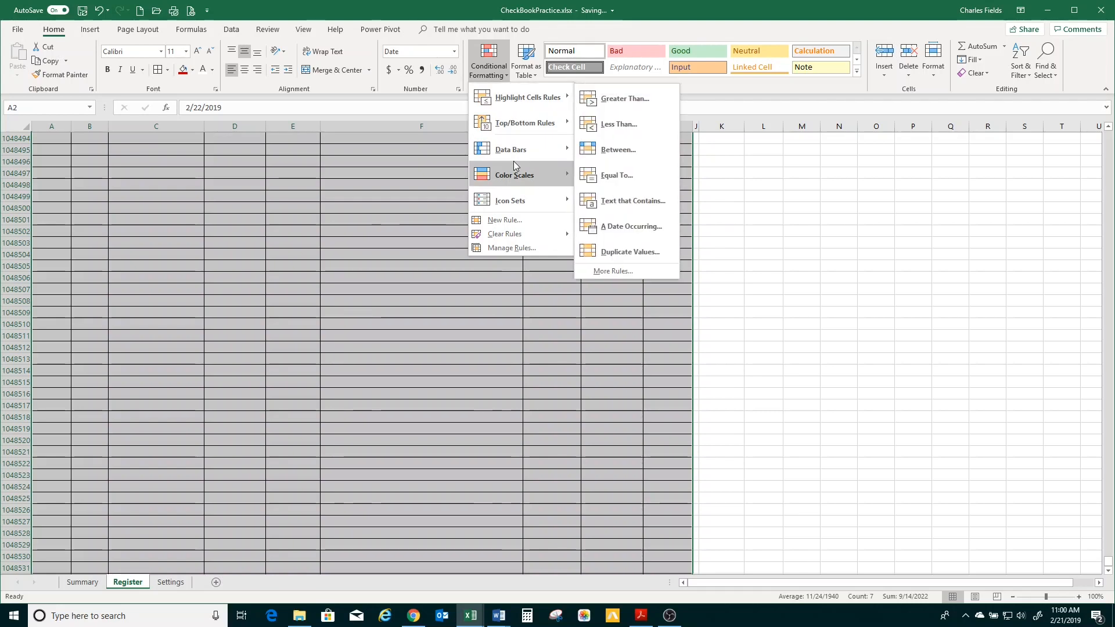
left_click(496, 220)
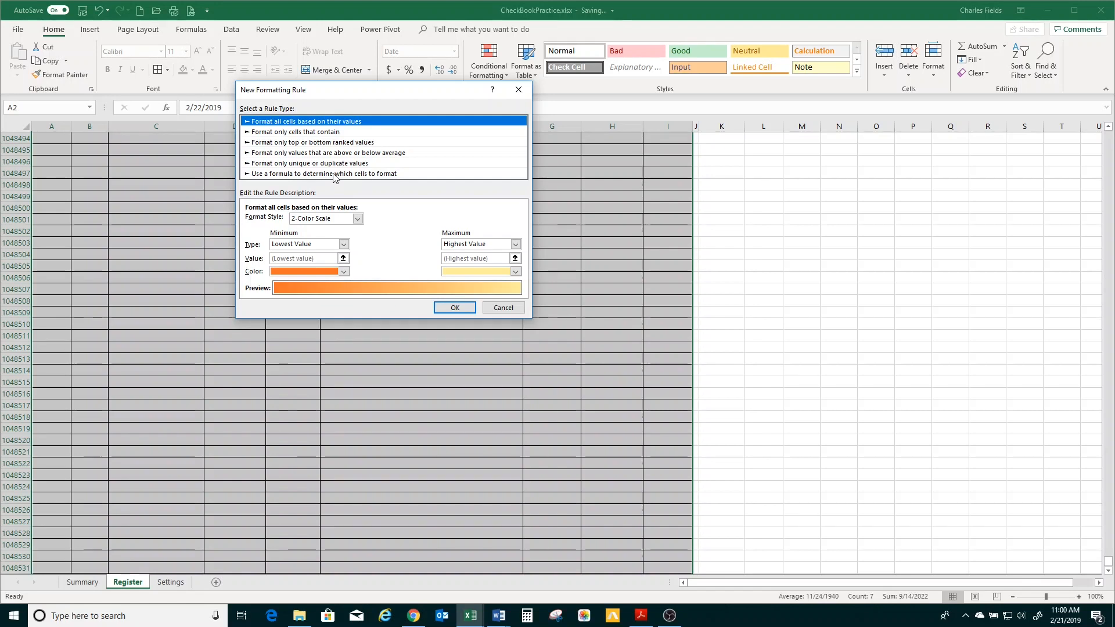
left_click(334, 174)
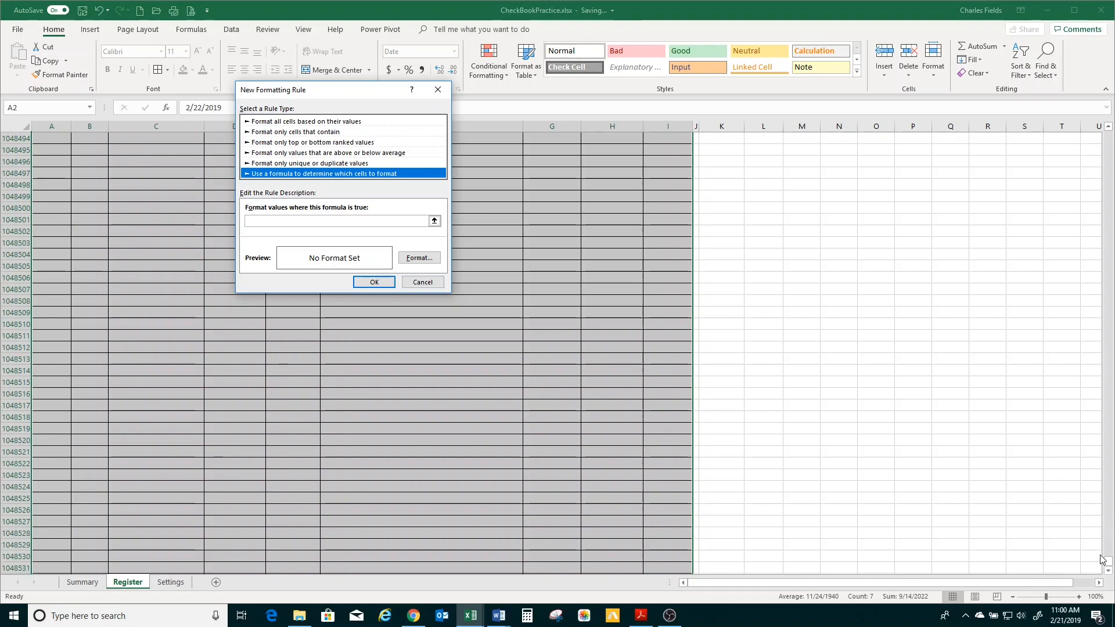
left_click(423, 283)
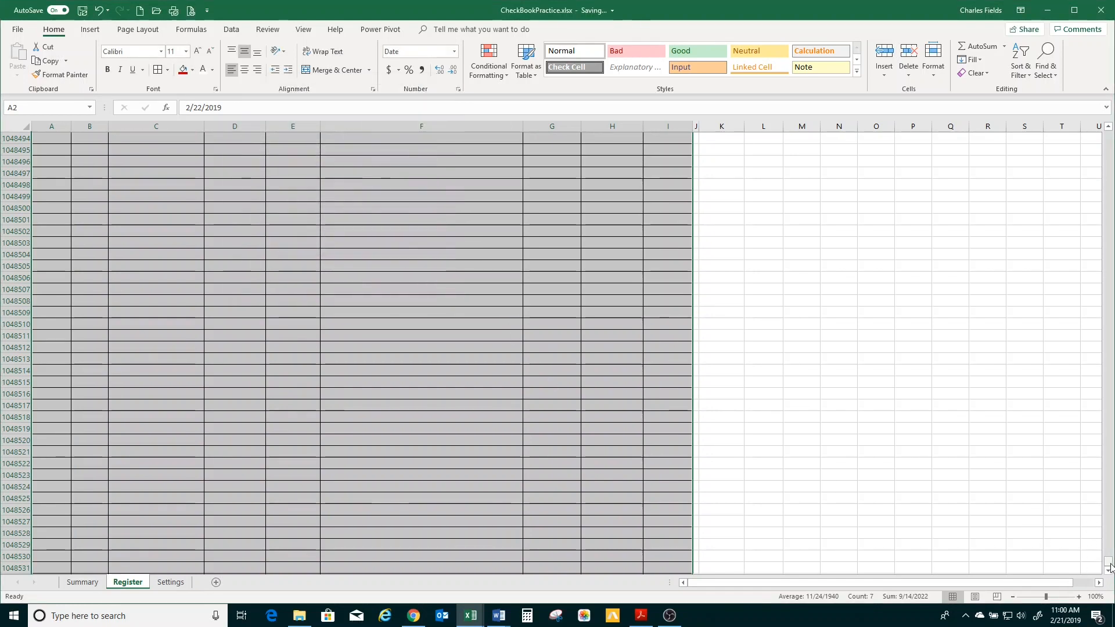
Create a formula-based conditional formatting rule for the selected Register entries using =$I2="Posted"
left_click_drag(1109, 562, 1109, 135)
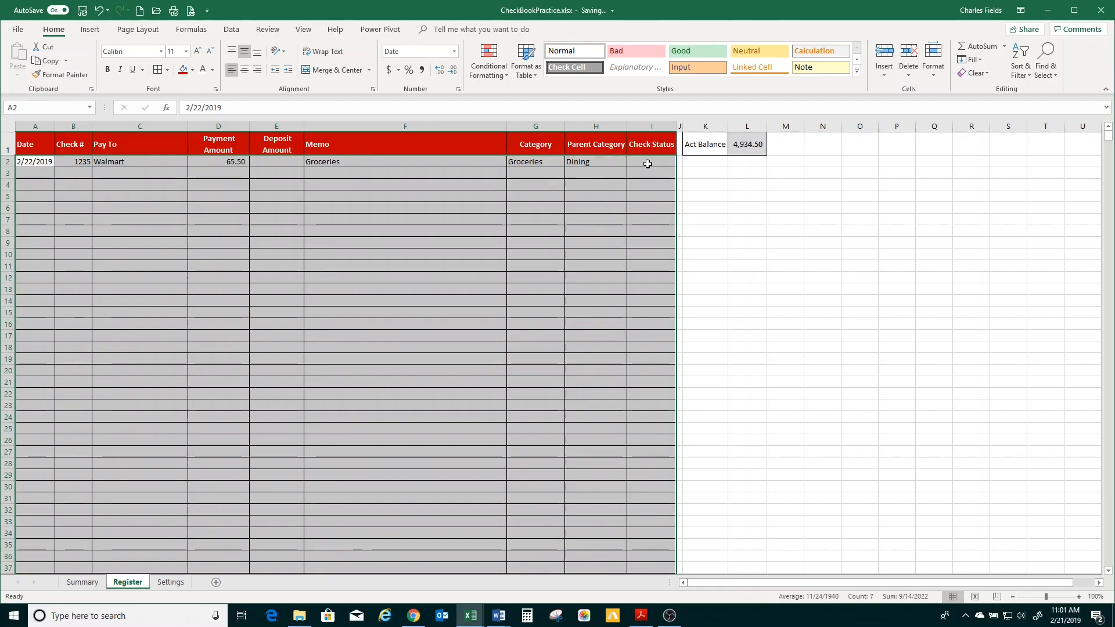
left_click(489, 64)
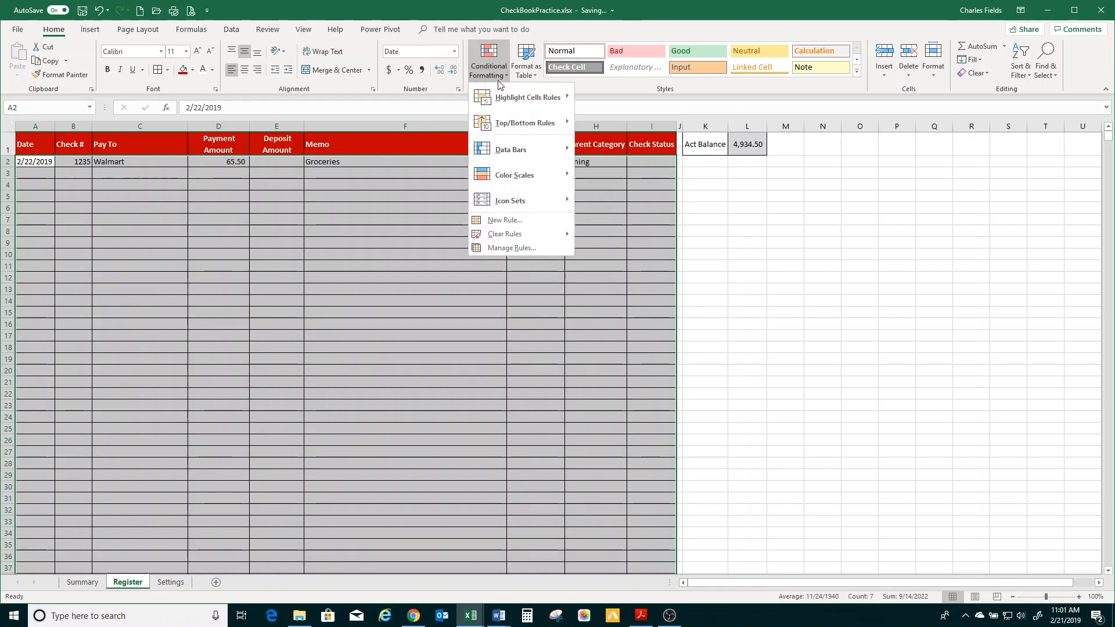
left_click(531, 220)
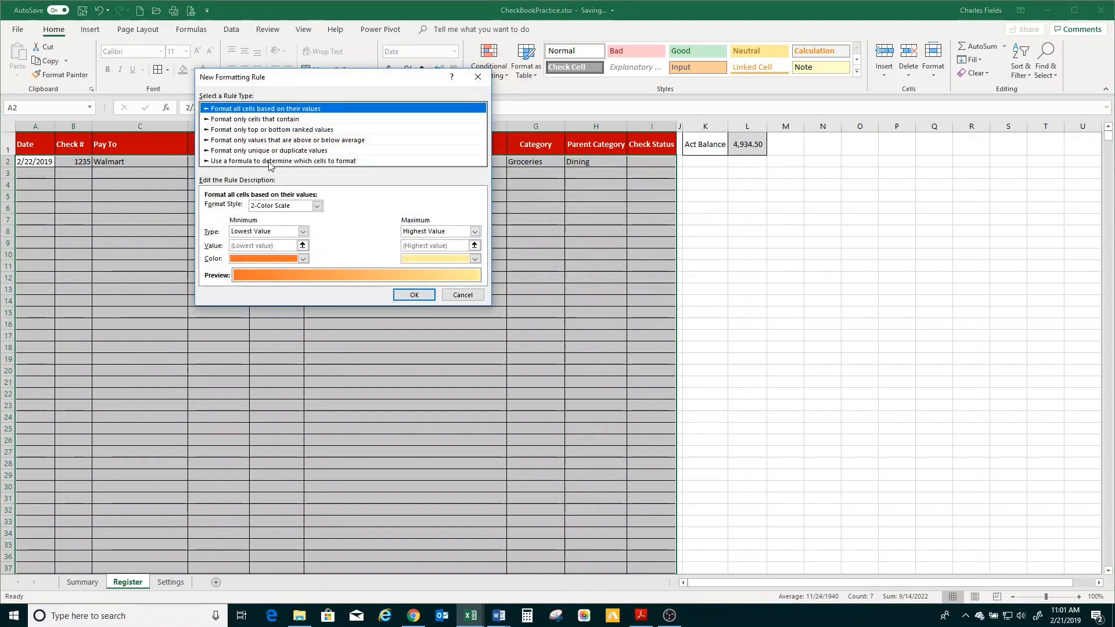
left_click(268, 162)
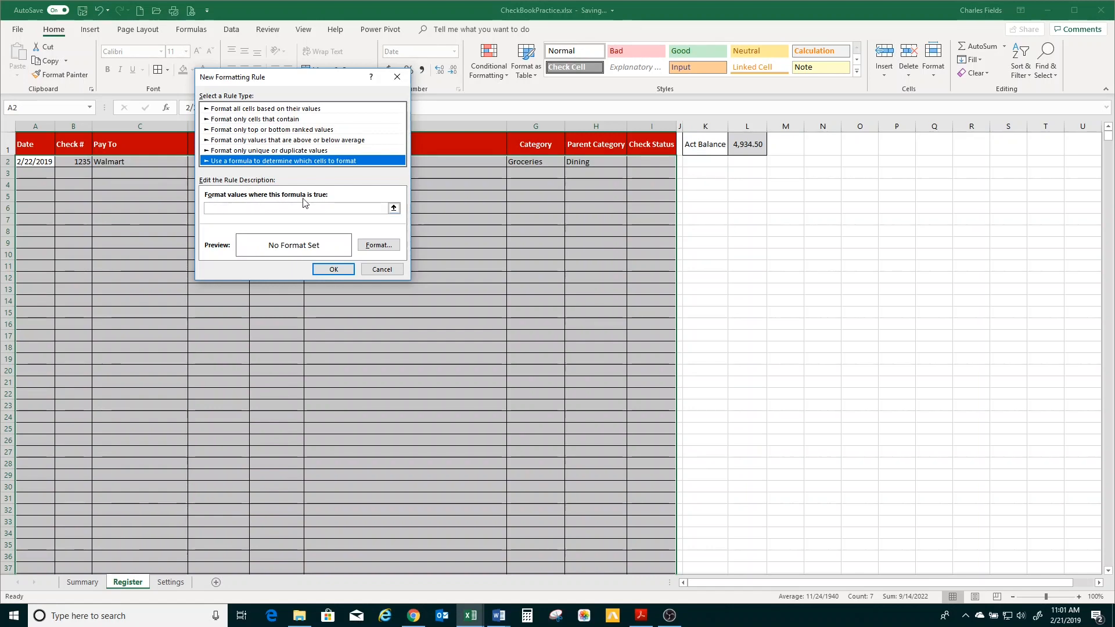
left_click(237, 208)
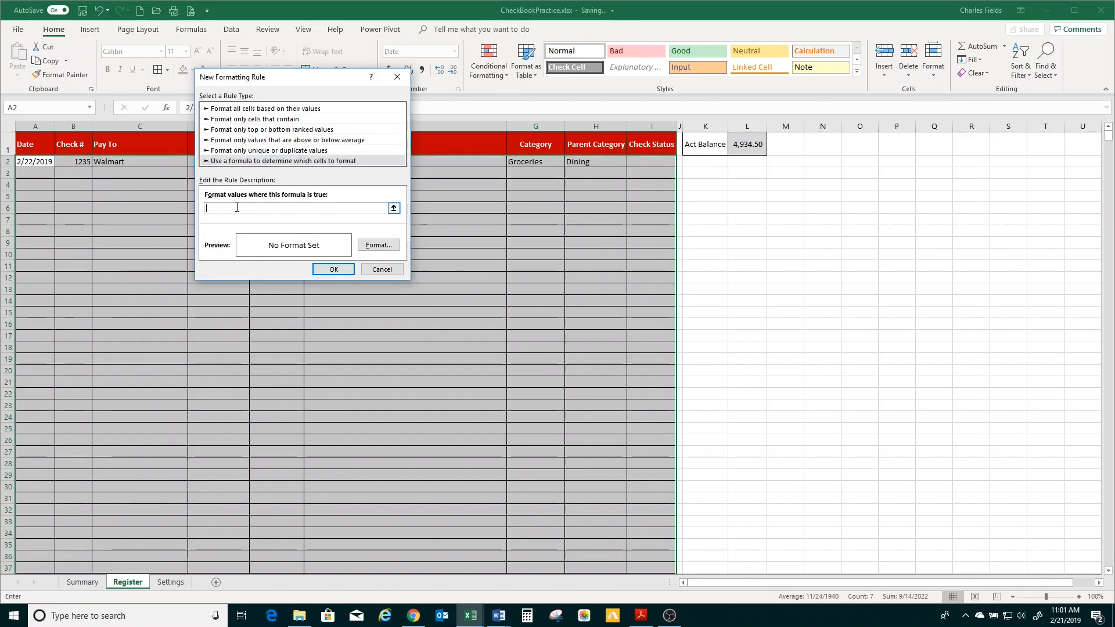
type("=")
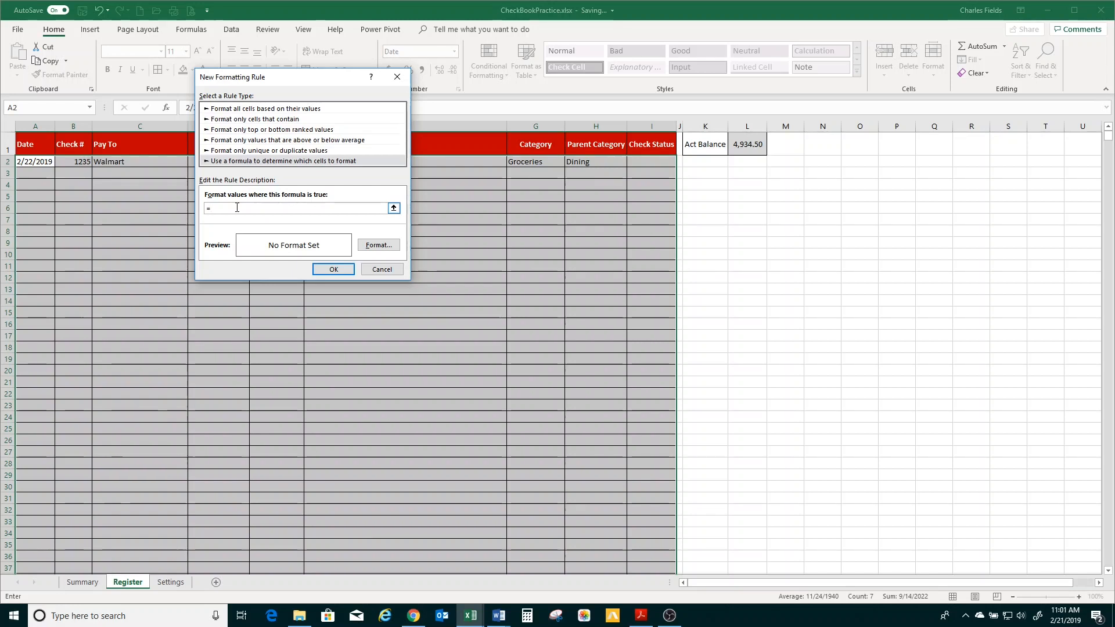
type("$")
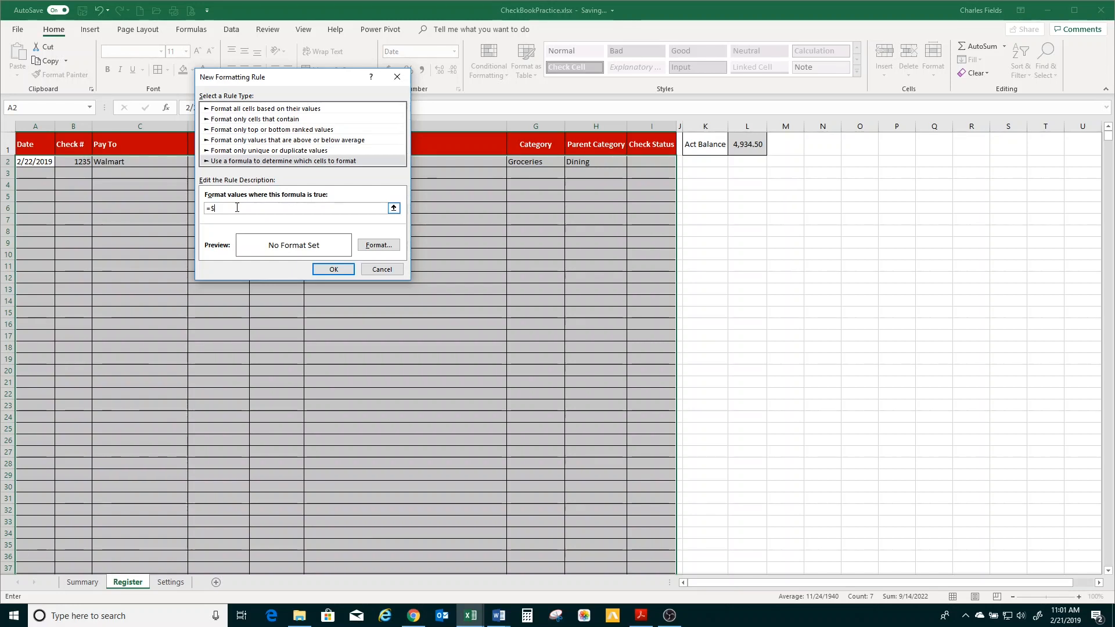
type("I2")
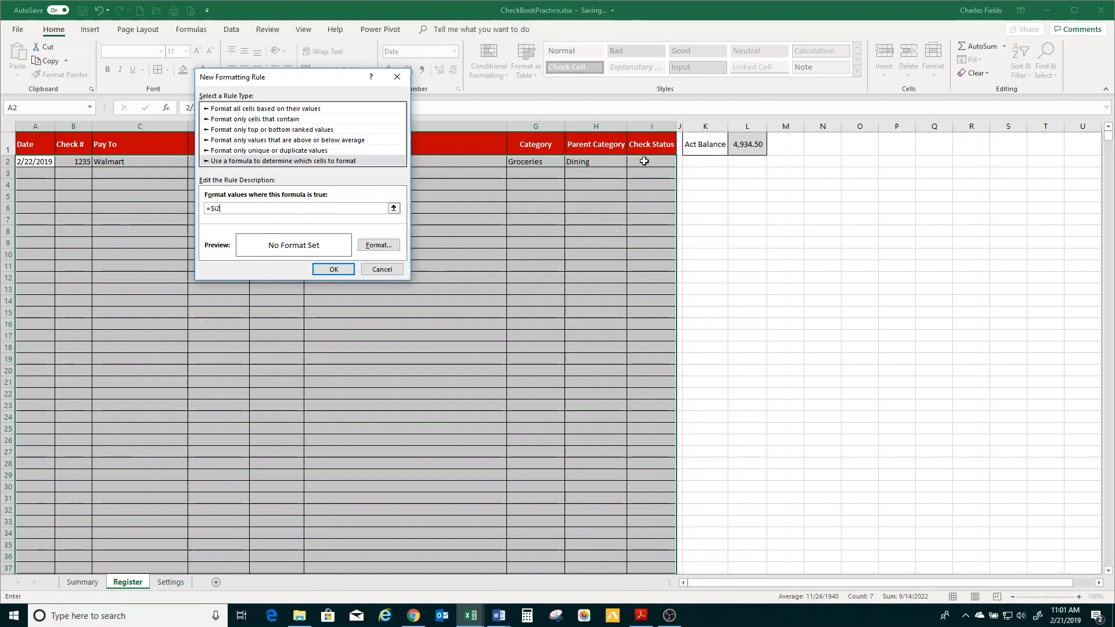
type("=")
type("\"Post")
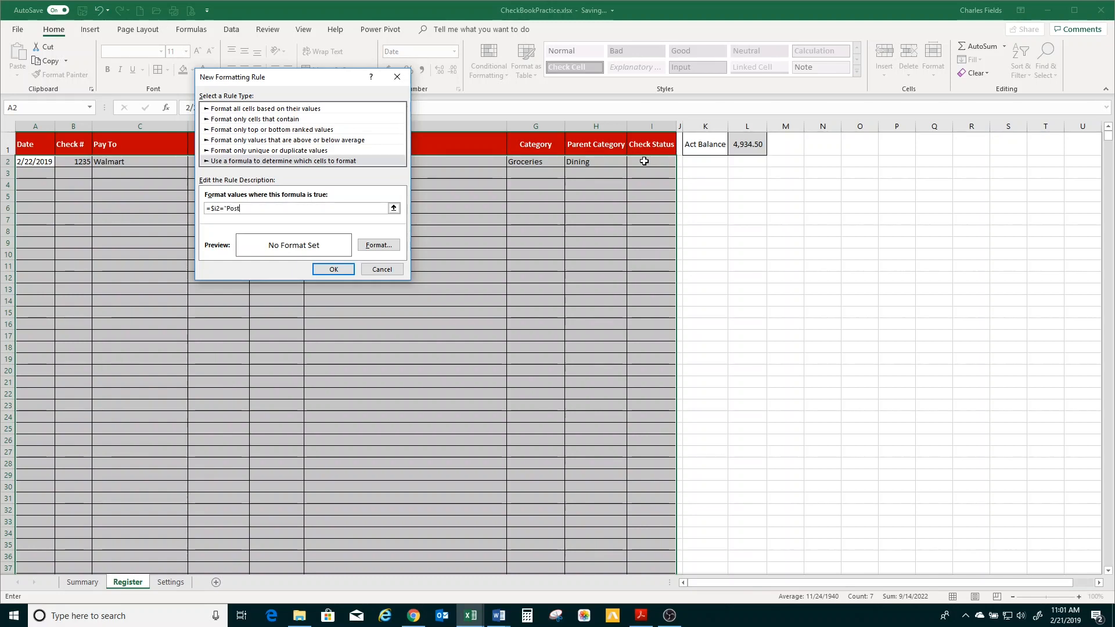
type("ed")
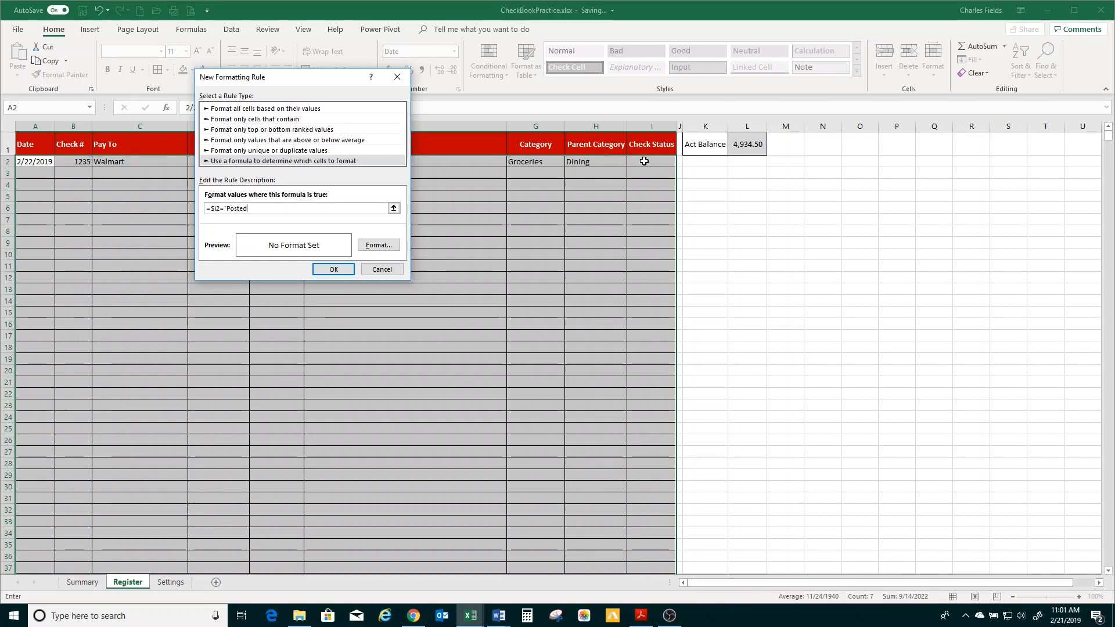
type("\"")
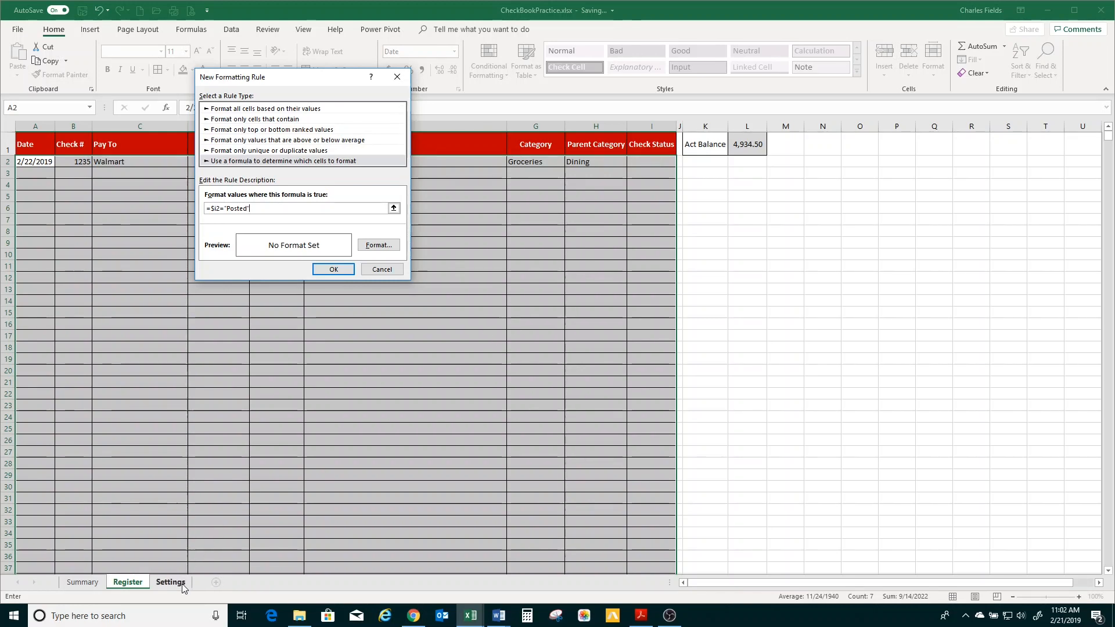
Give the Posted rule a bold green font with no fill color and save the rule
left_click(377, 245)
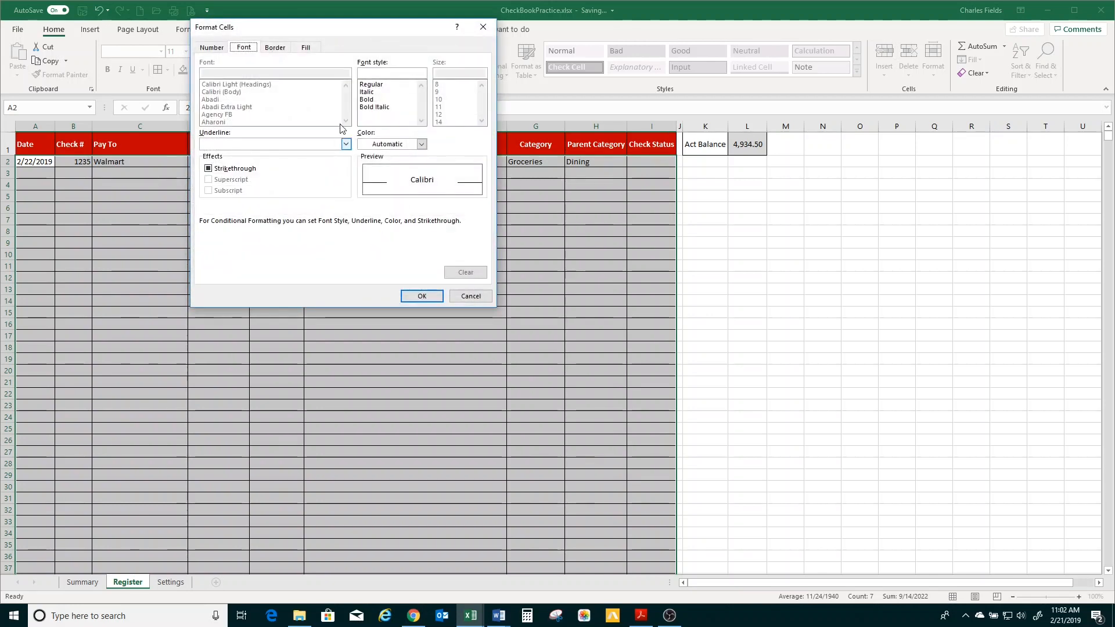
left_click(368, 100)
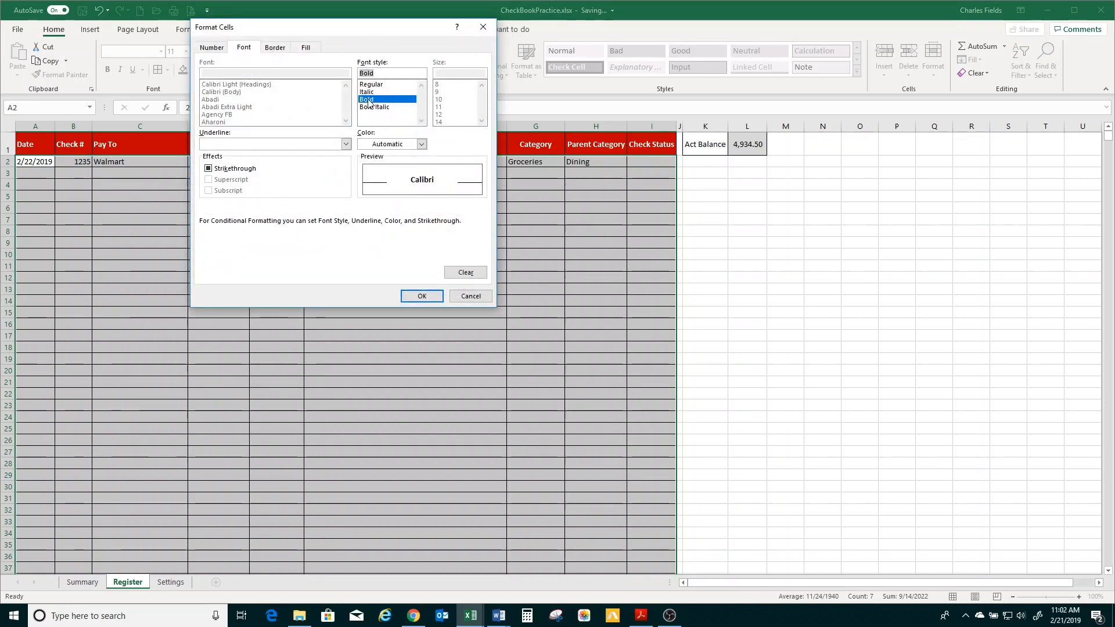
left_click(423, 144)
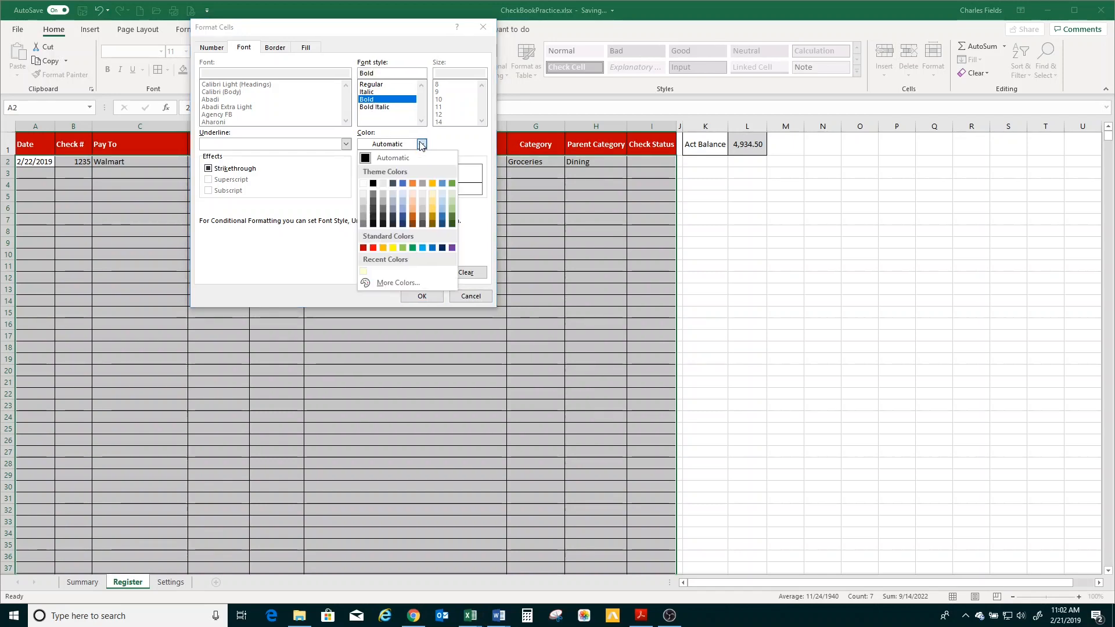
left_click(412, 249)
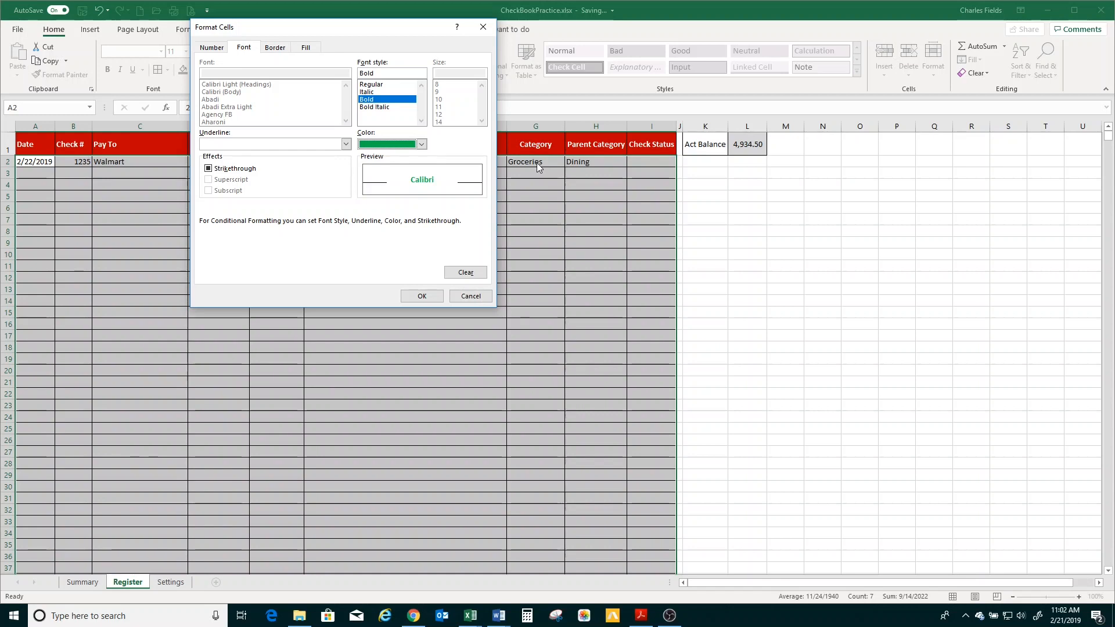
left_click(306, 47)
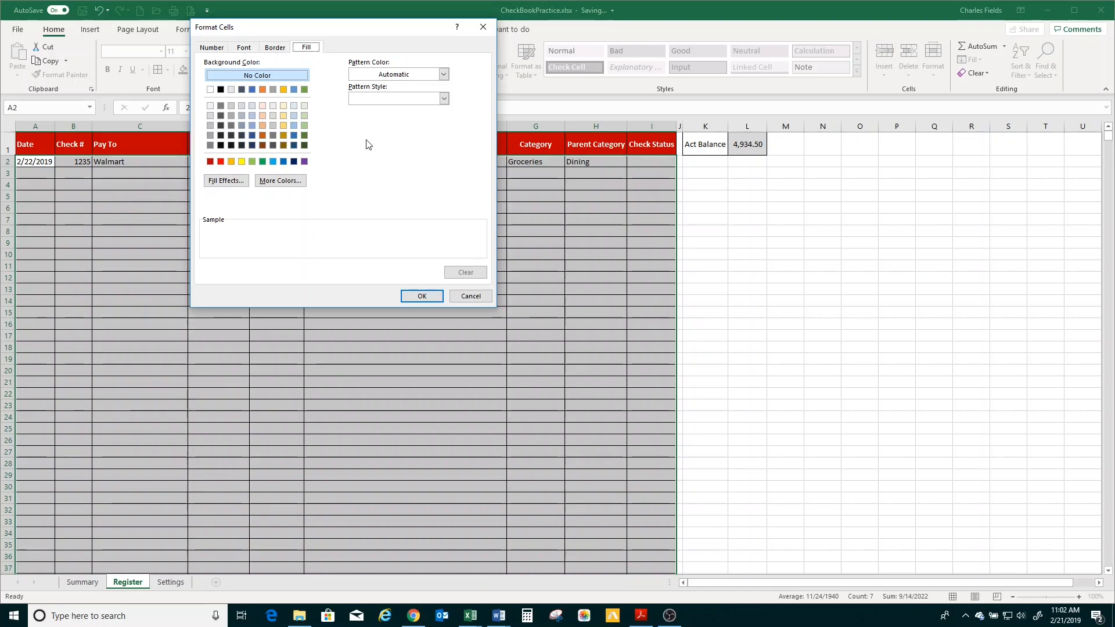
left_click(421, 296)
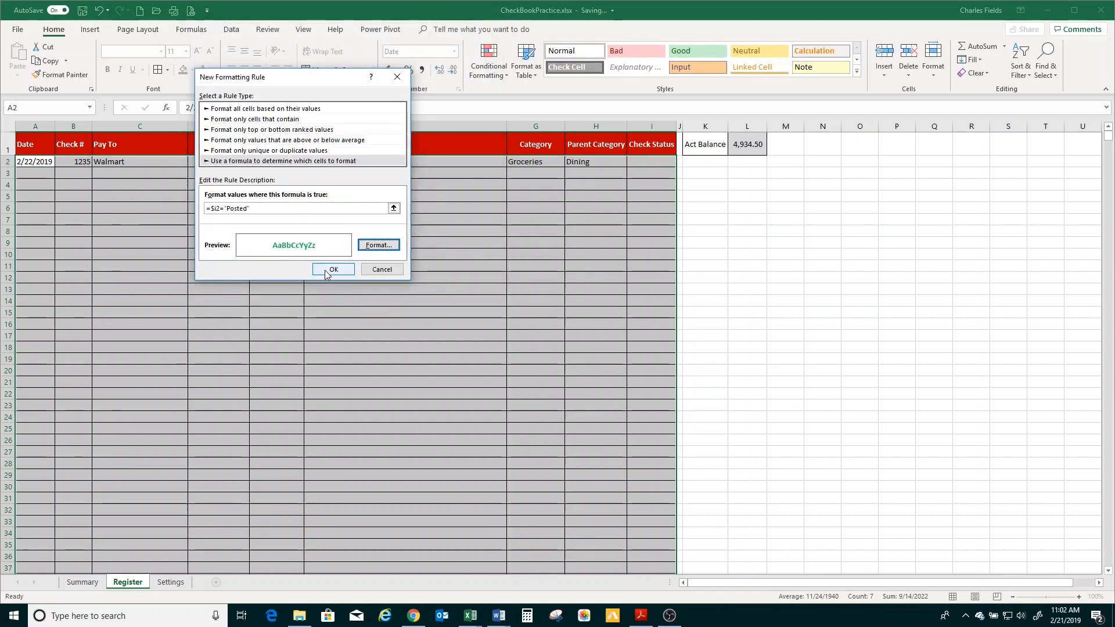
left_click(379, 244)
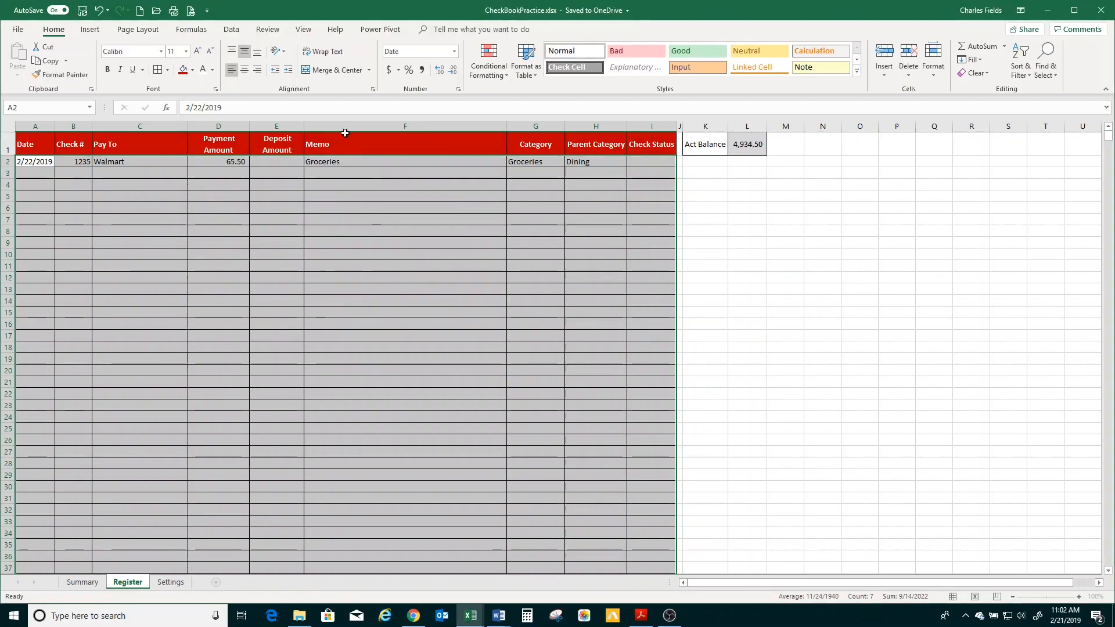
Start a second formula-based conditional formatting rule for the same Register entries using =$I2=""
left_click(484, 79)
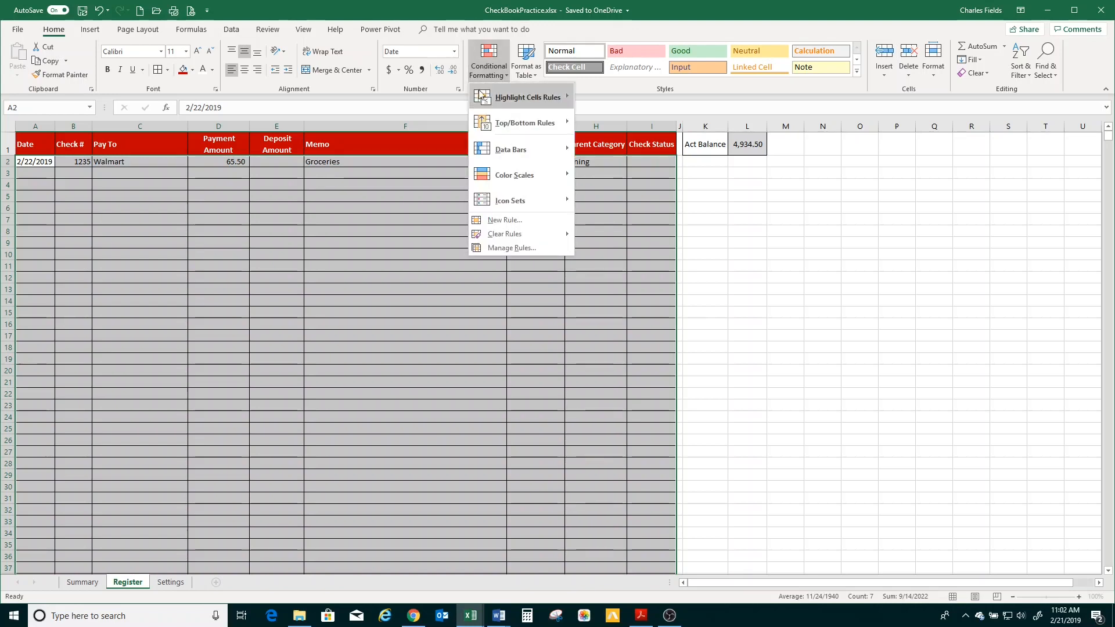
left_click(495, 224)
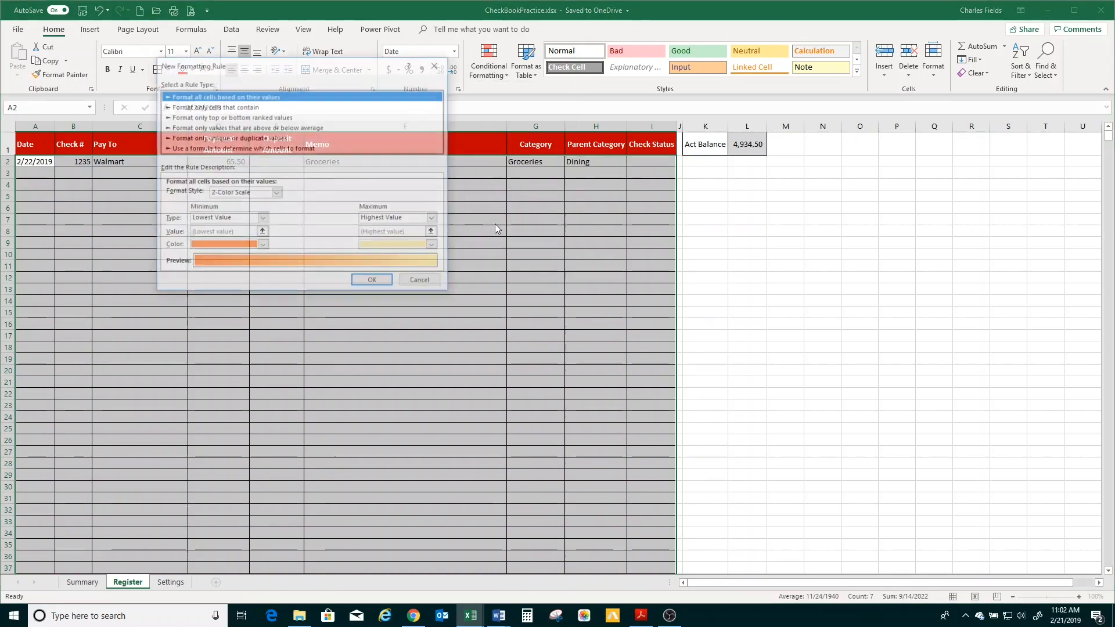
left_click(196, 150)
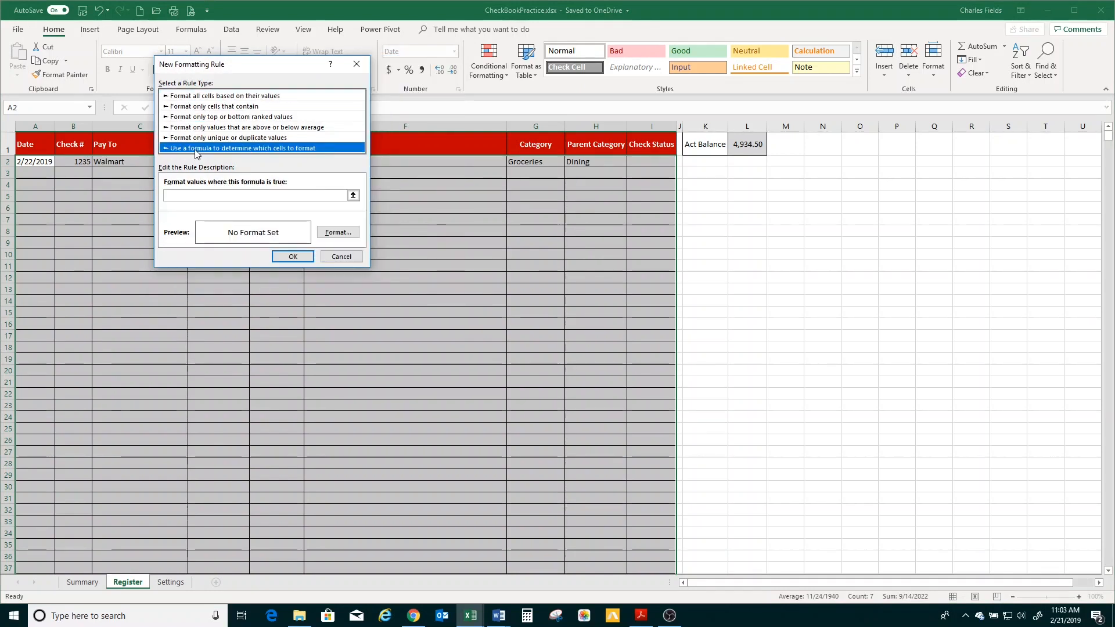
left_click(201, 195)
type("=")
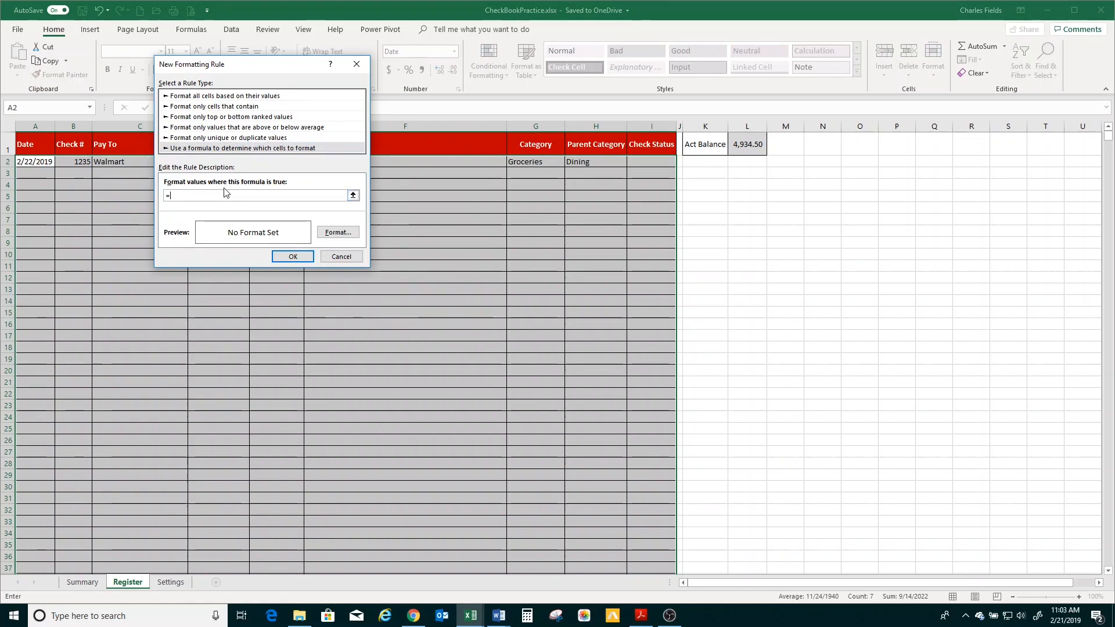
type("$")
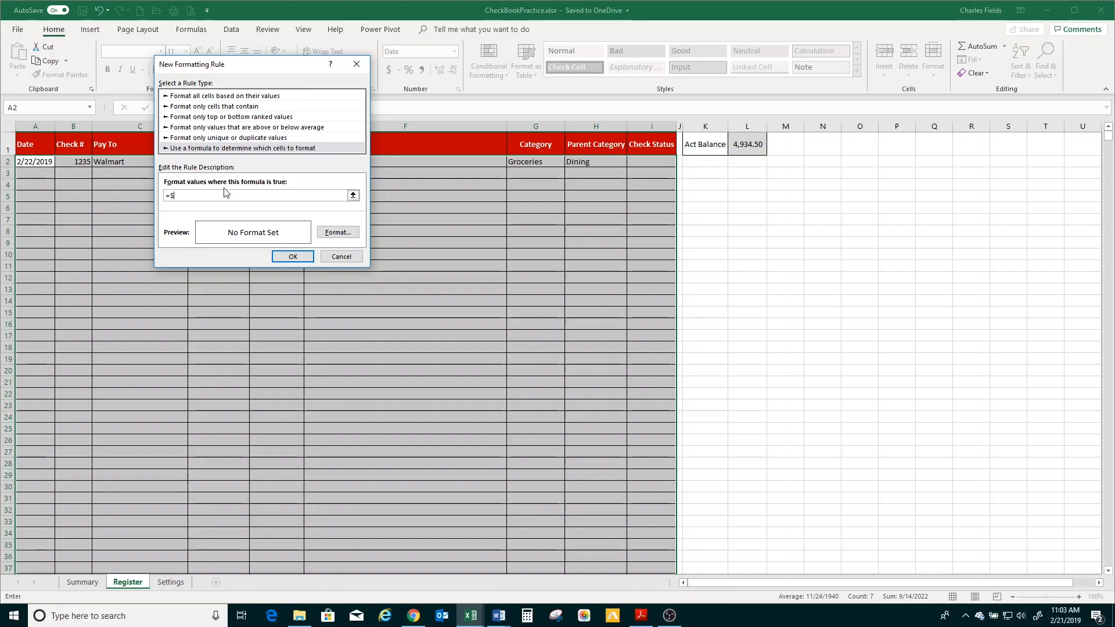
type("i2=\"\"")
Give the blank-status rule a bold red font and save the conditional formatting rule
left_click(342, 232)
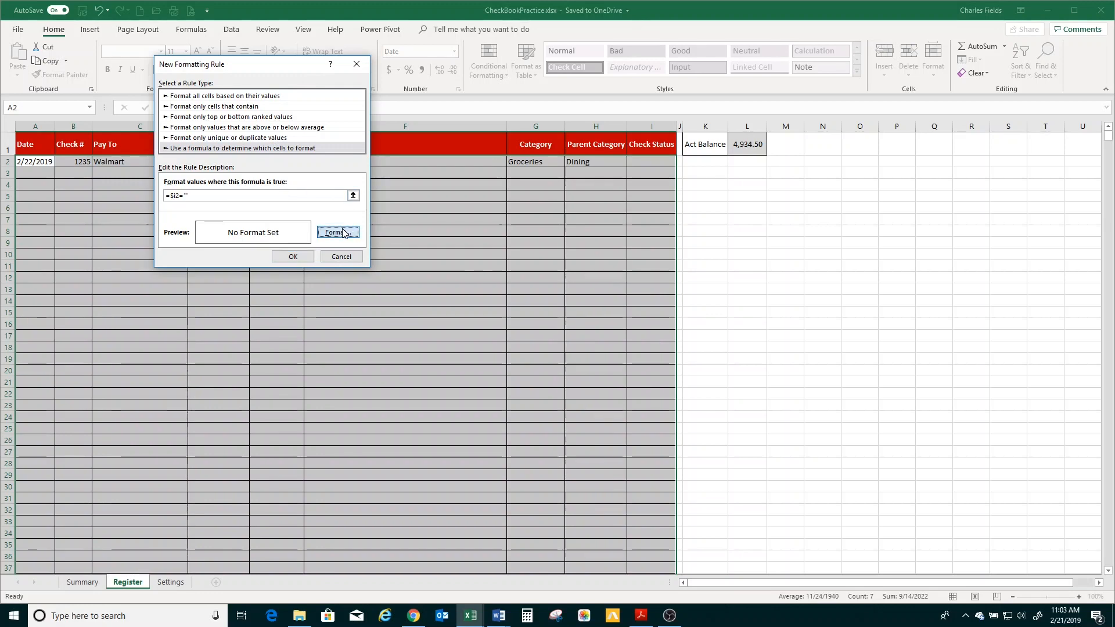
left_click(206, 34)
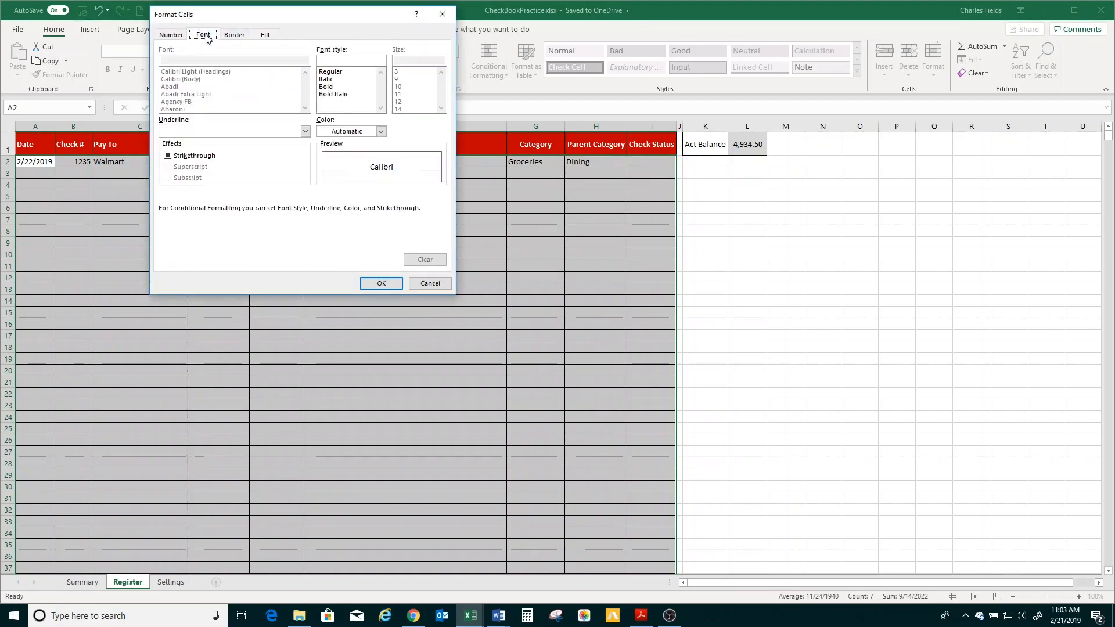
left_click(326, 86)
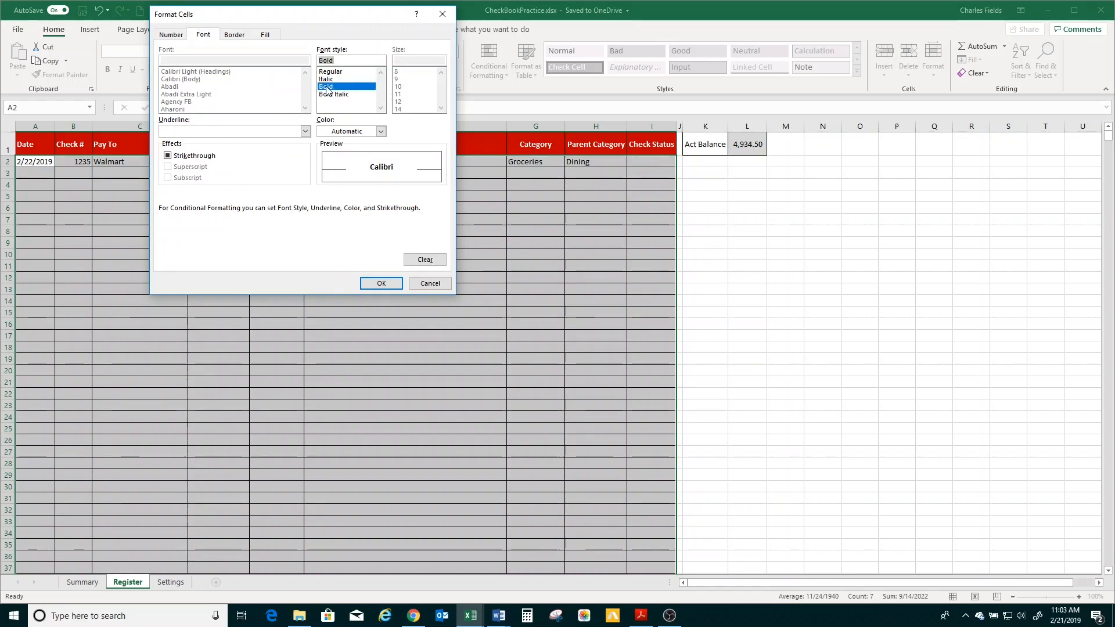
left_click(332, 132)
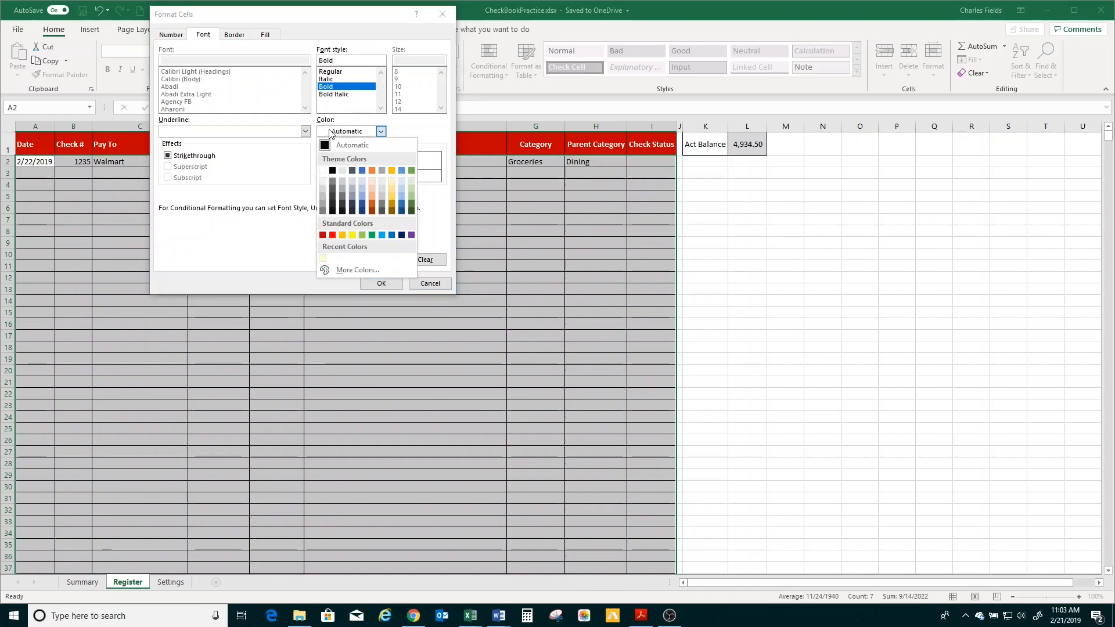
left_click(332, 235)
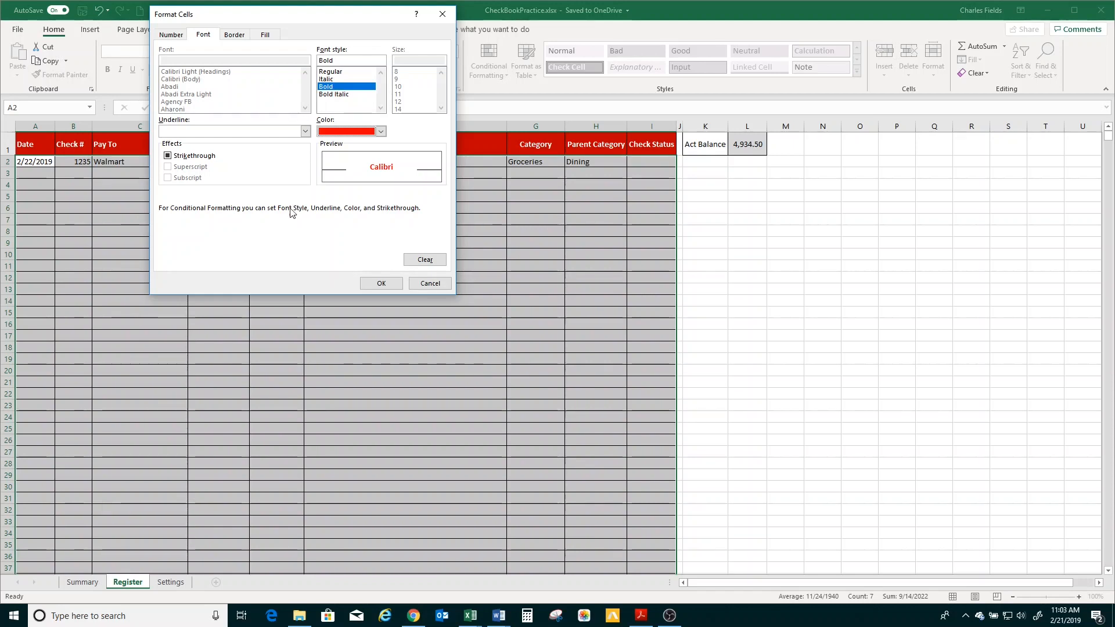
left_click(379, 283)
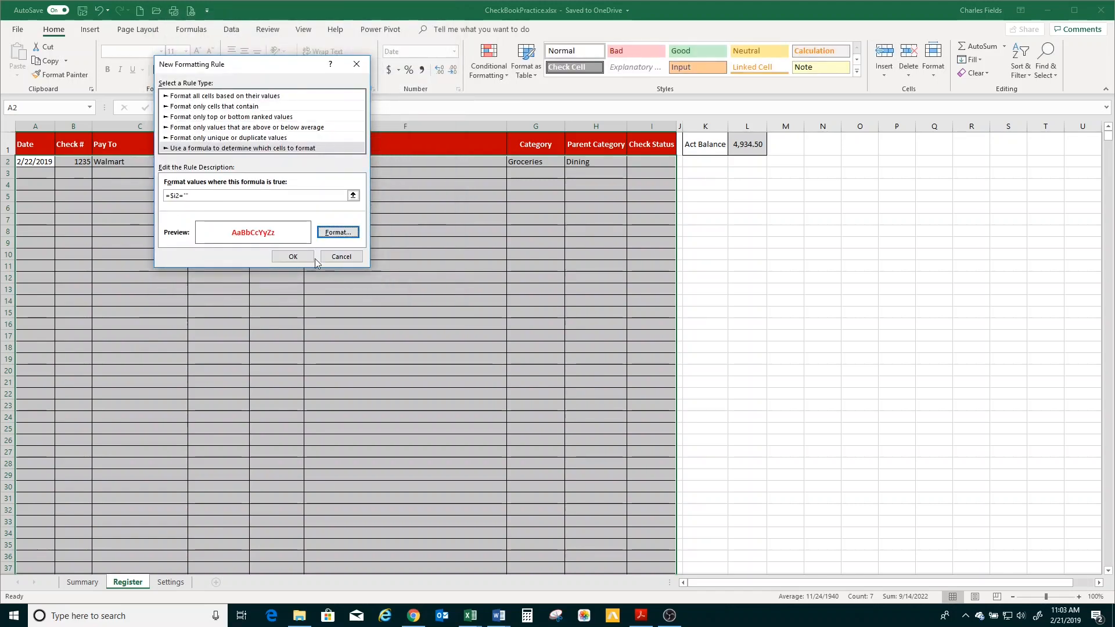
left_click(297, 257)
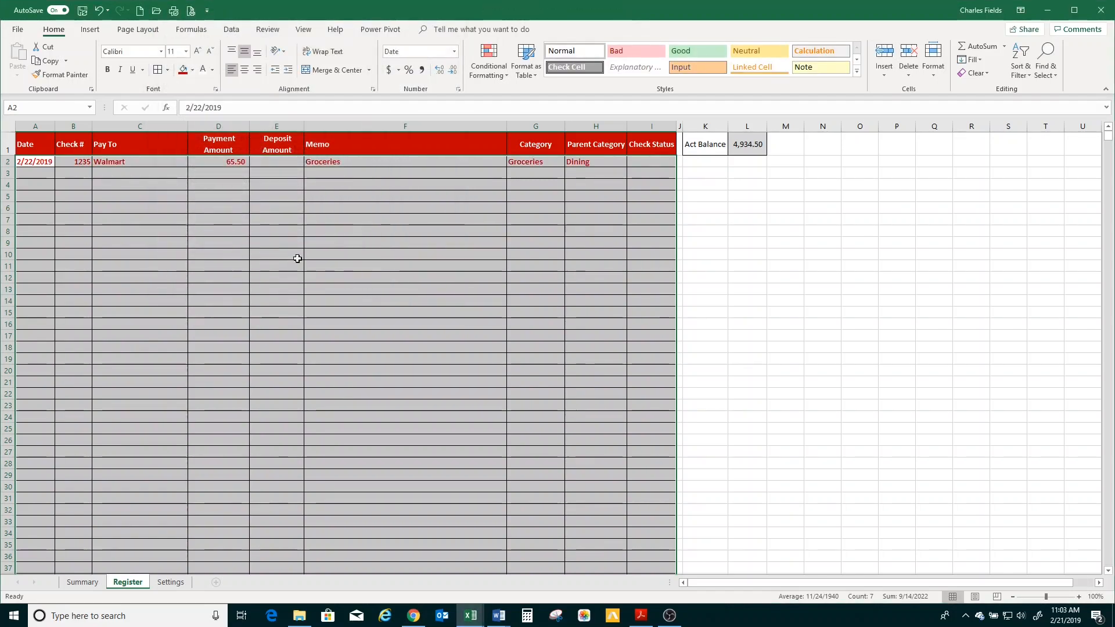
left_click(272, 259)
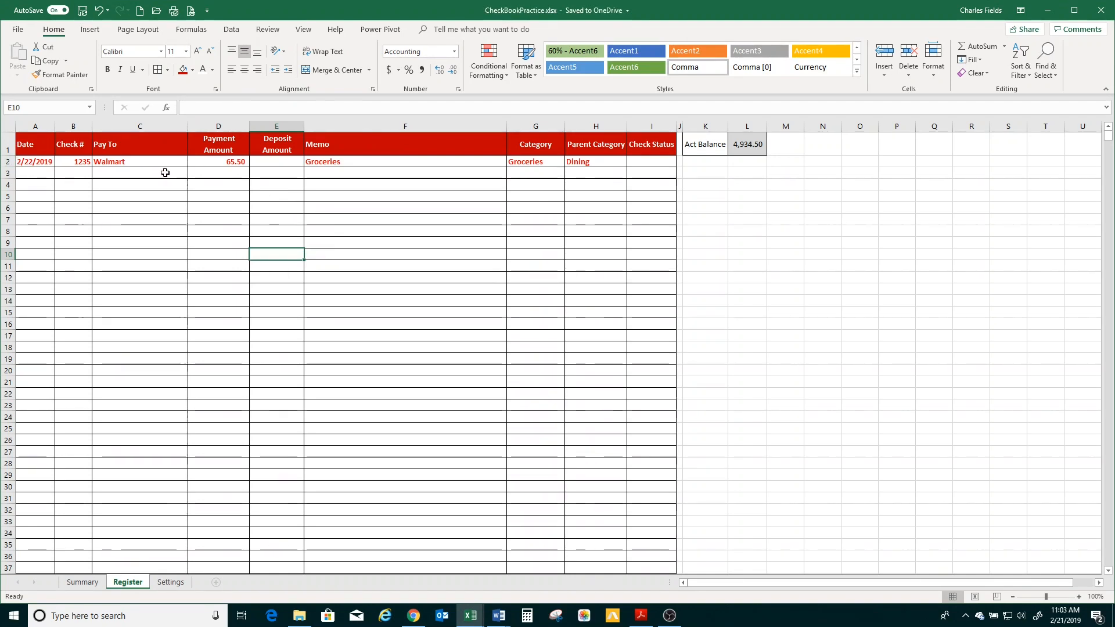
Set the Check Status of the Walmart entry in row 2 to Posted
left_click(640, 163)
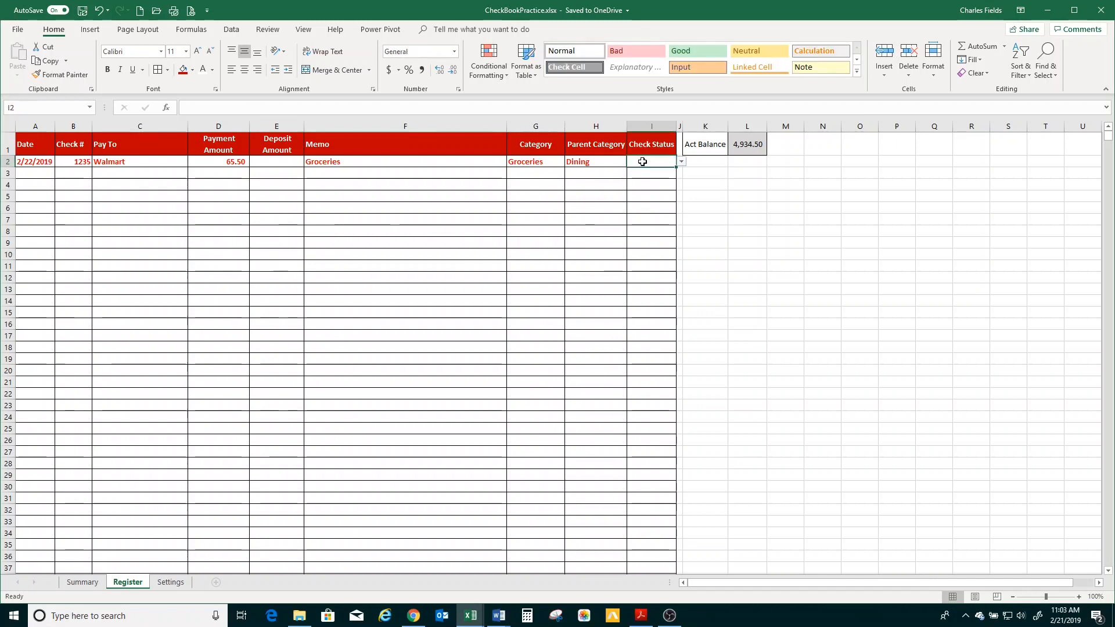
left_click(682, 162)
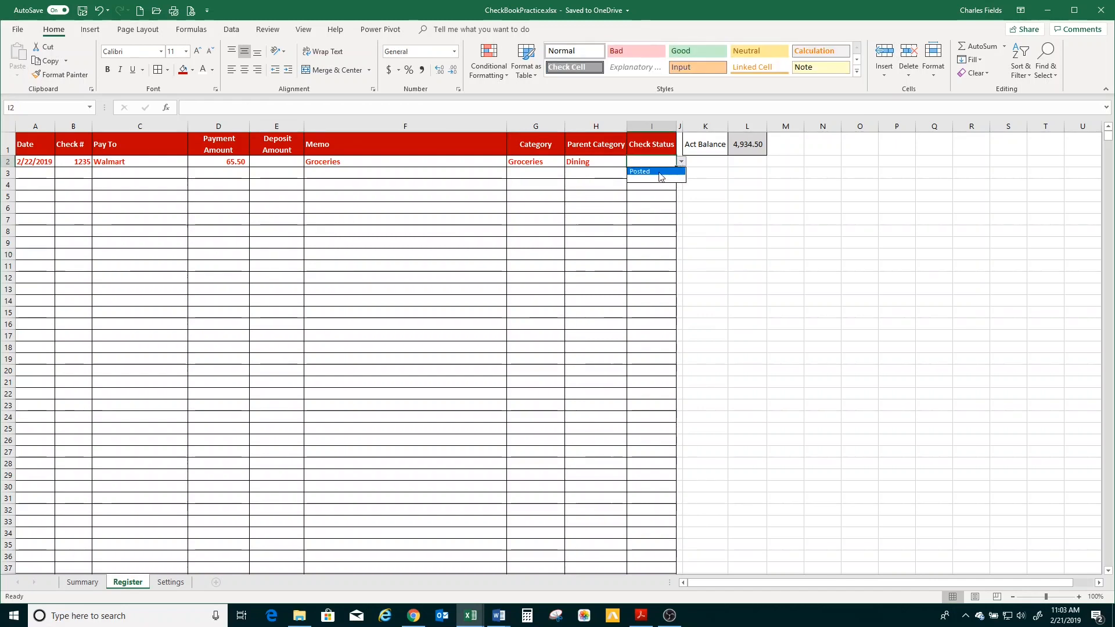
left_click(660, 174)
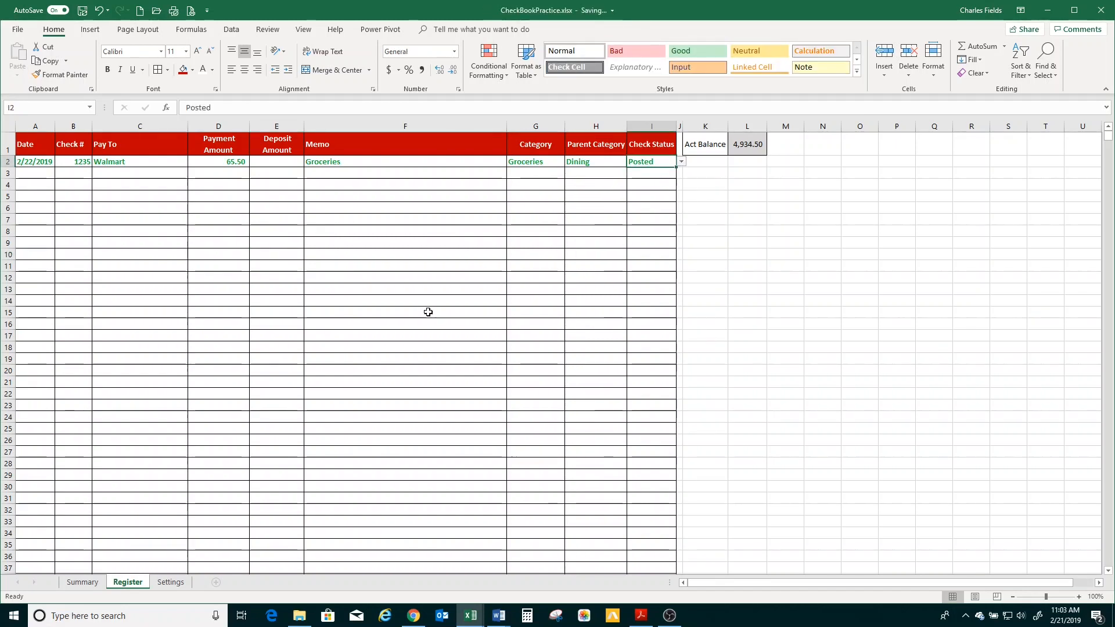
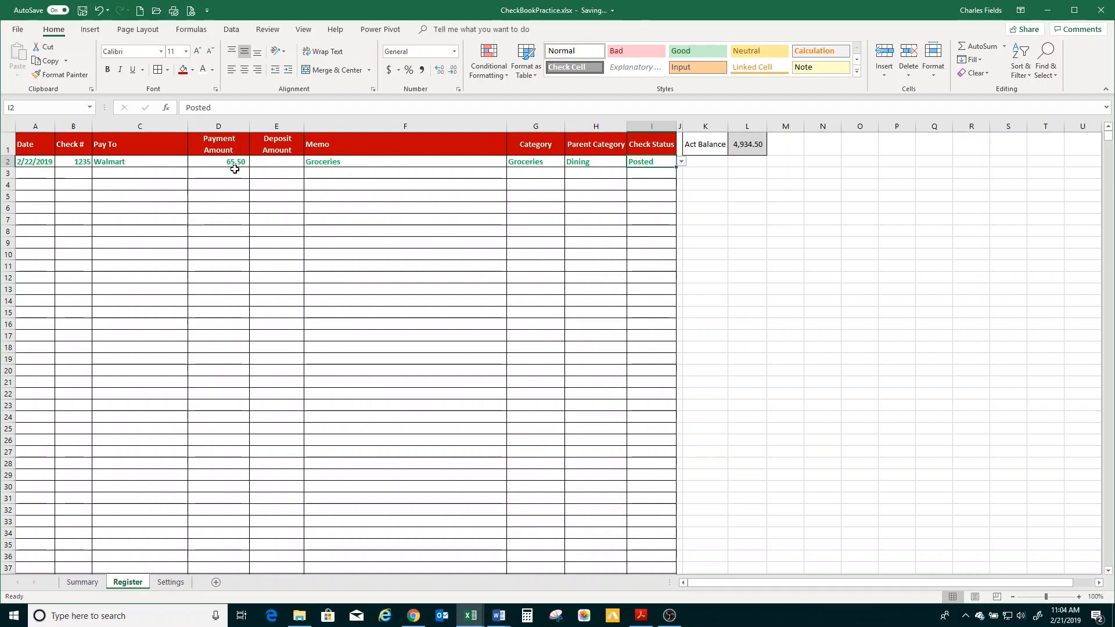
Set the Groceries amount in the Summary sheet's Category Budget to 134.5
left_click(82, 582)
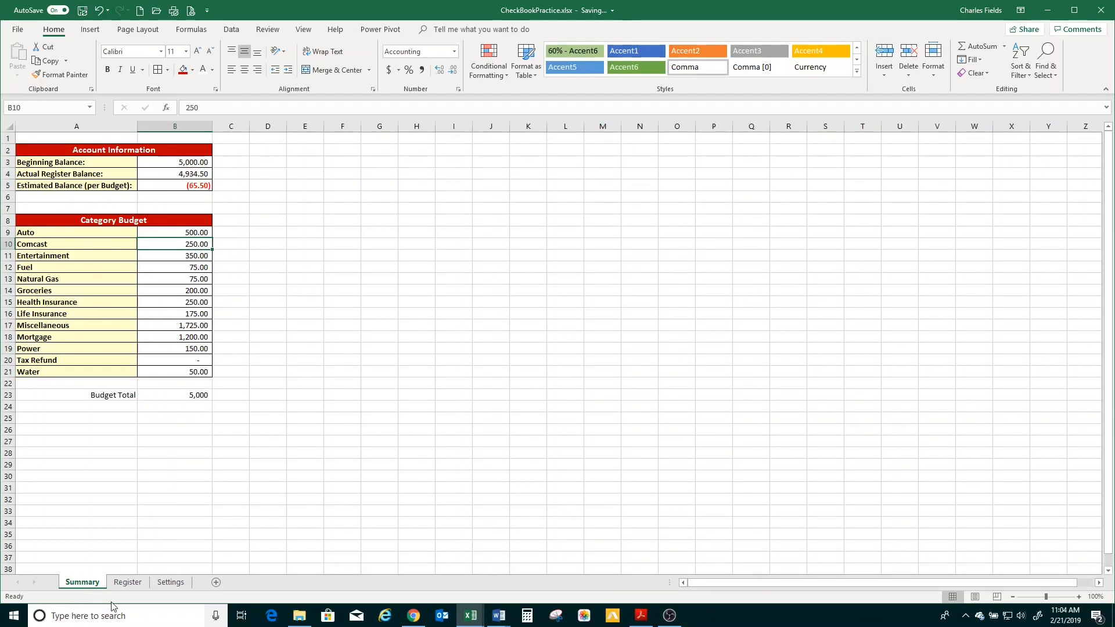
left_click(127, 583)
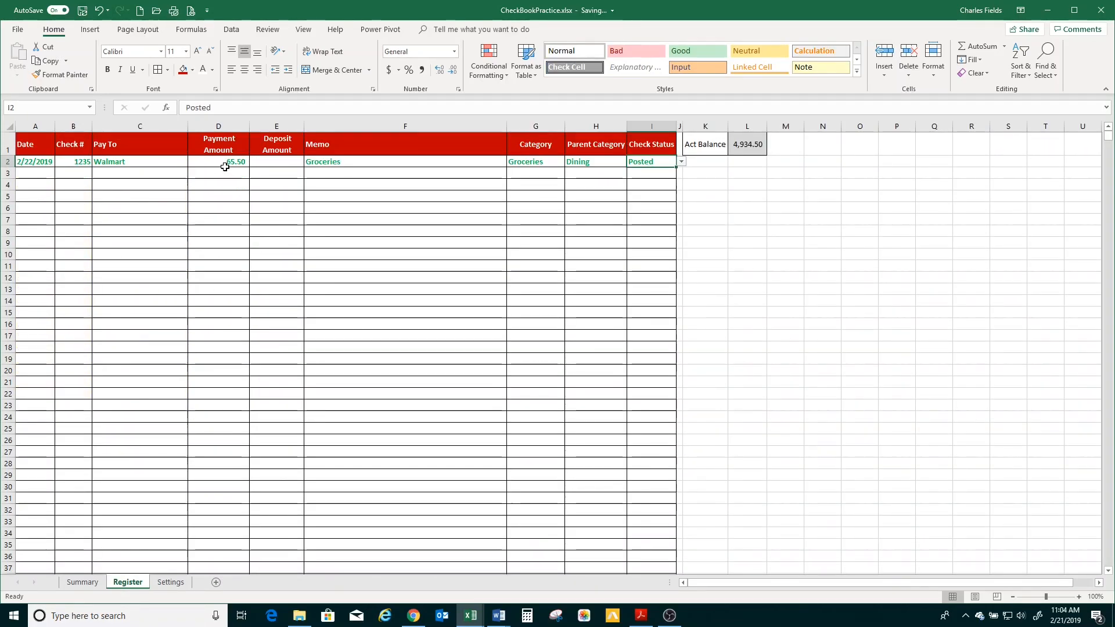
left_click(83, 584)
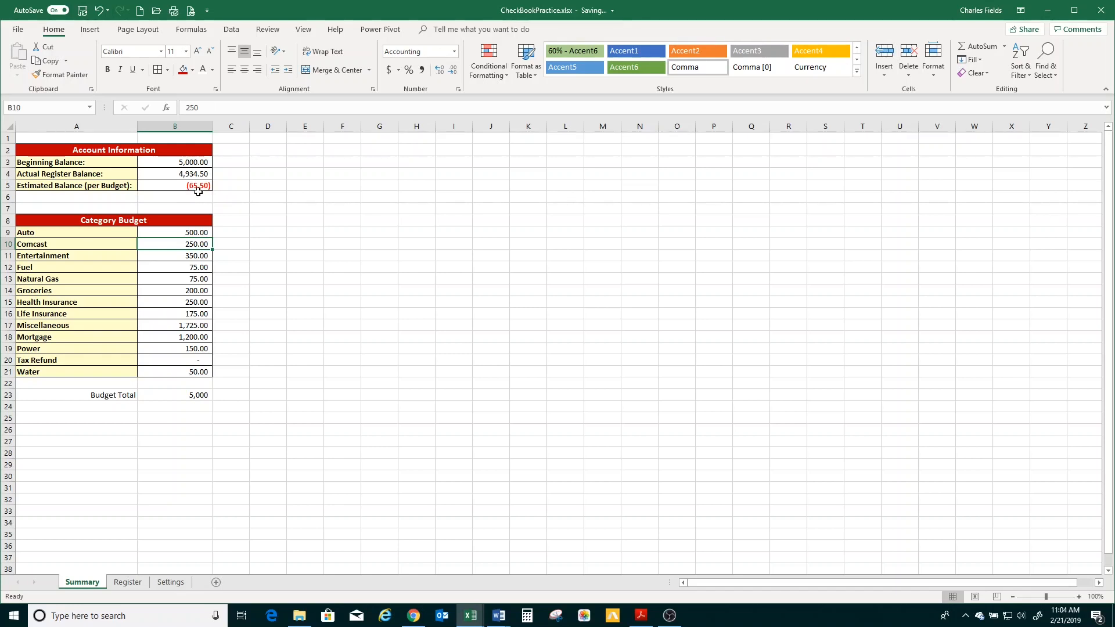
left_click(177, 293)
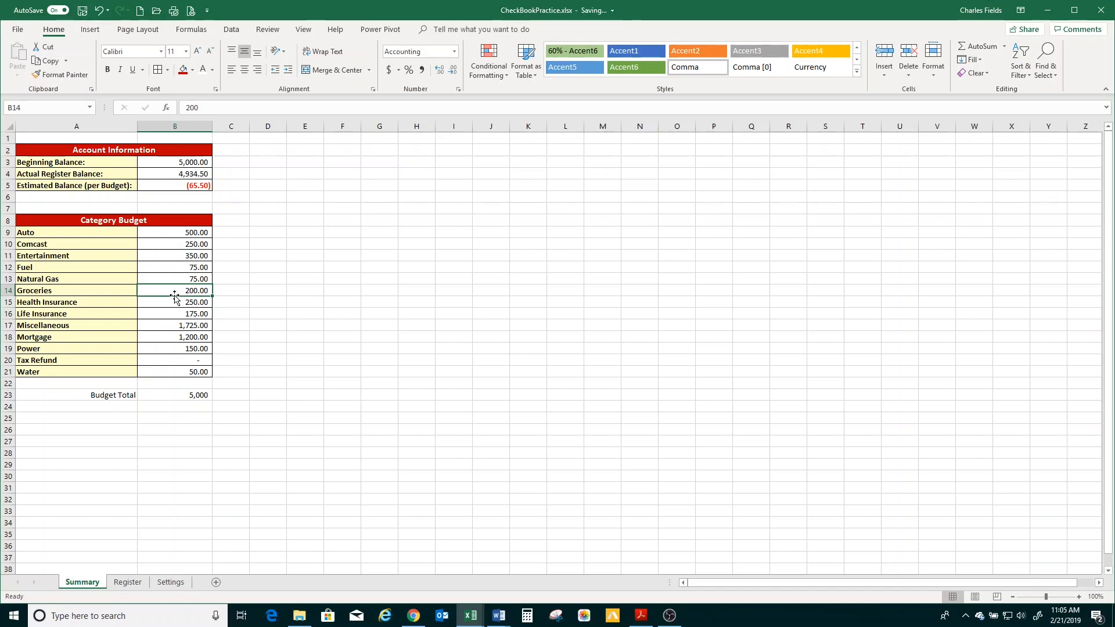
key("Delete")
type("134")
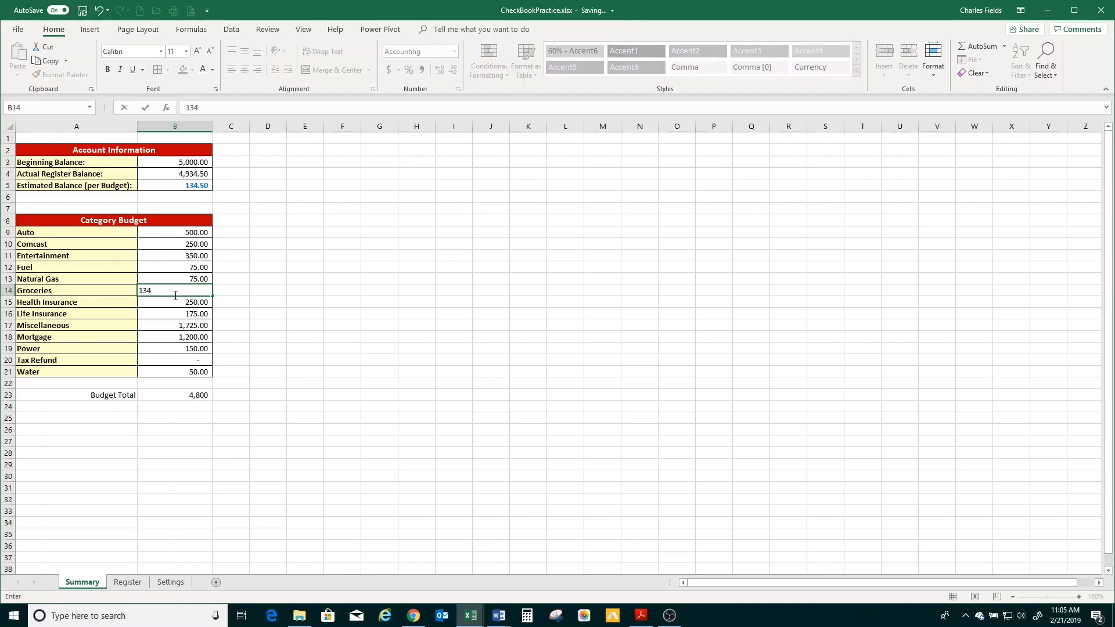
type(".5")
key("Return")
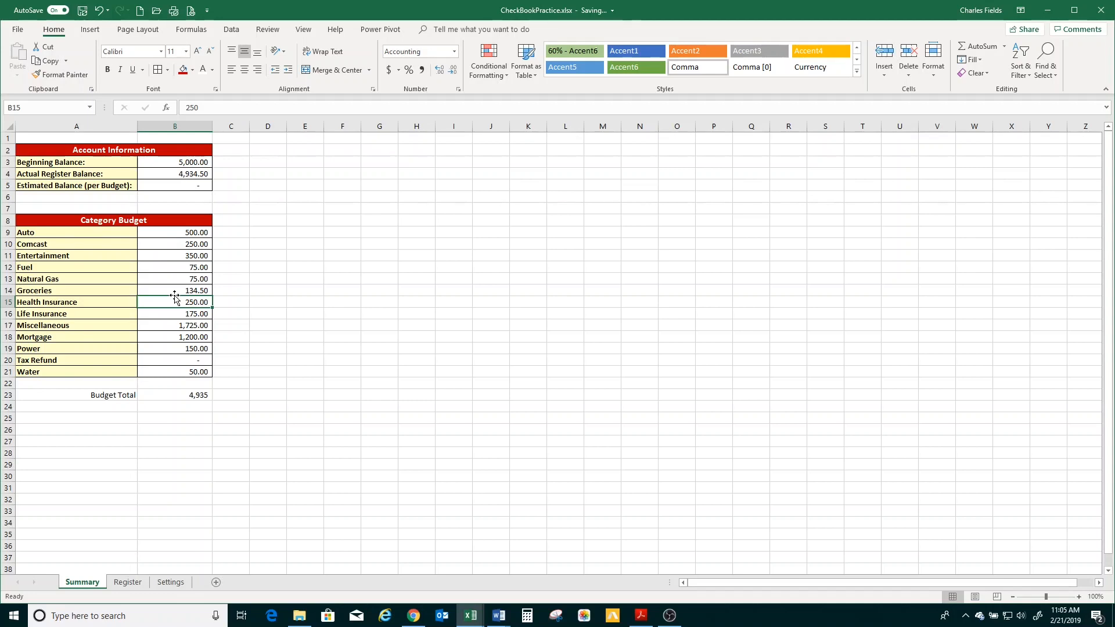
Start a new entry in row 3 of the Register with date 2/23/2019 and Deposit as the Pay To
key("ctrl+Page_Down")
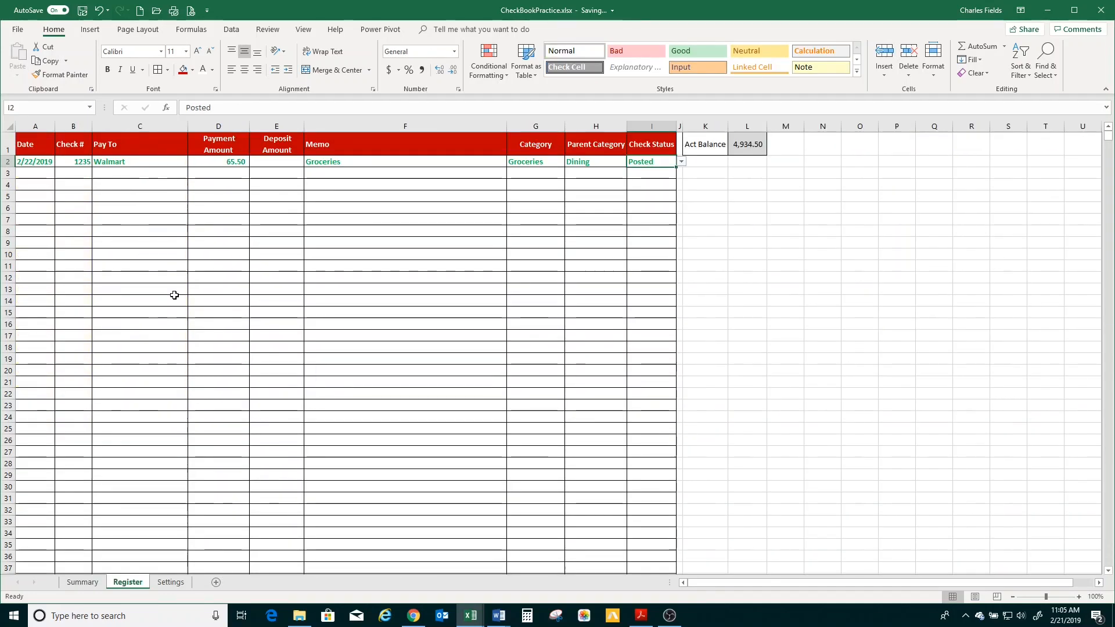
left_click(34, 173)
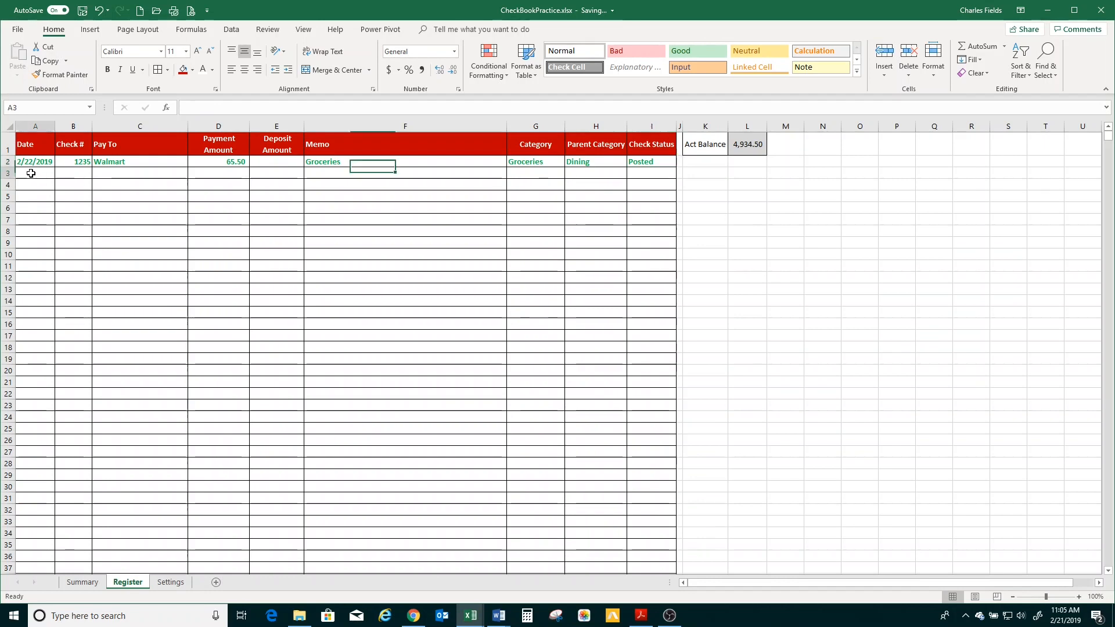
type("2/")
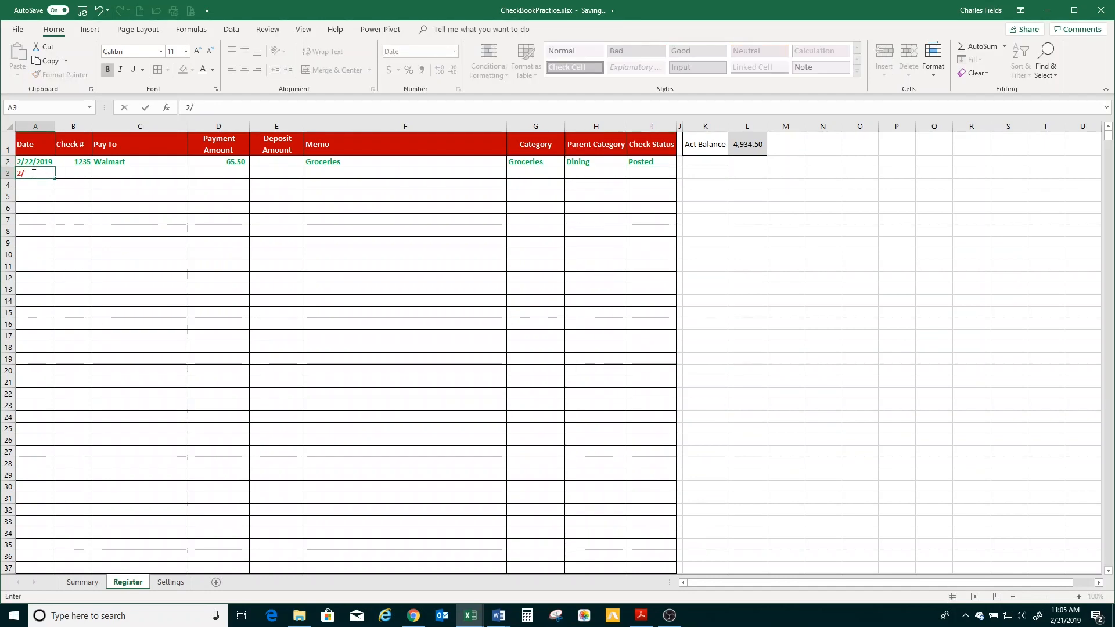
type("23")
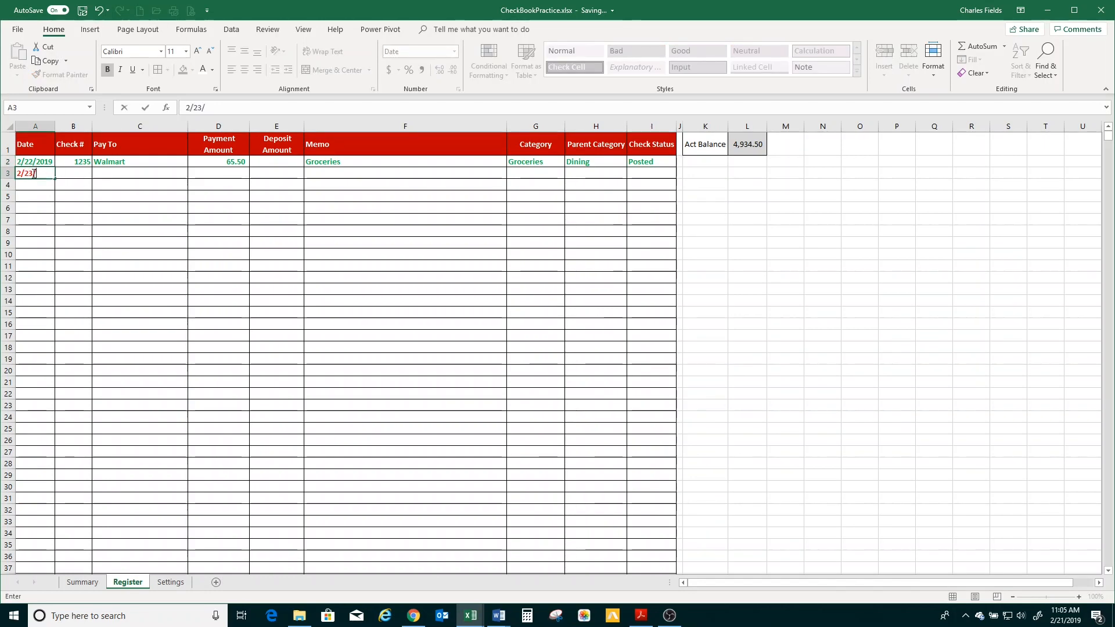
type("/2019")
key("Tab")
key("Tab")
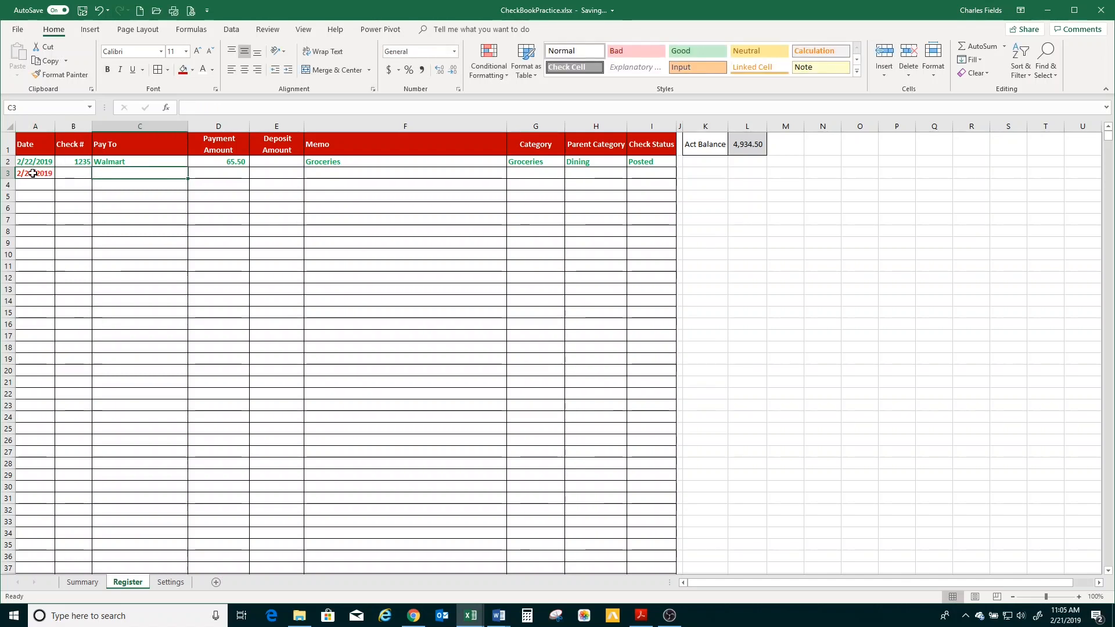
type("Depo")
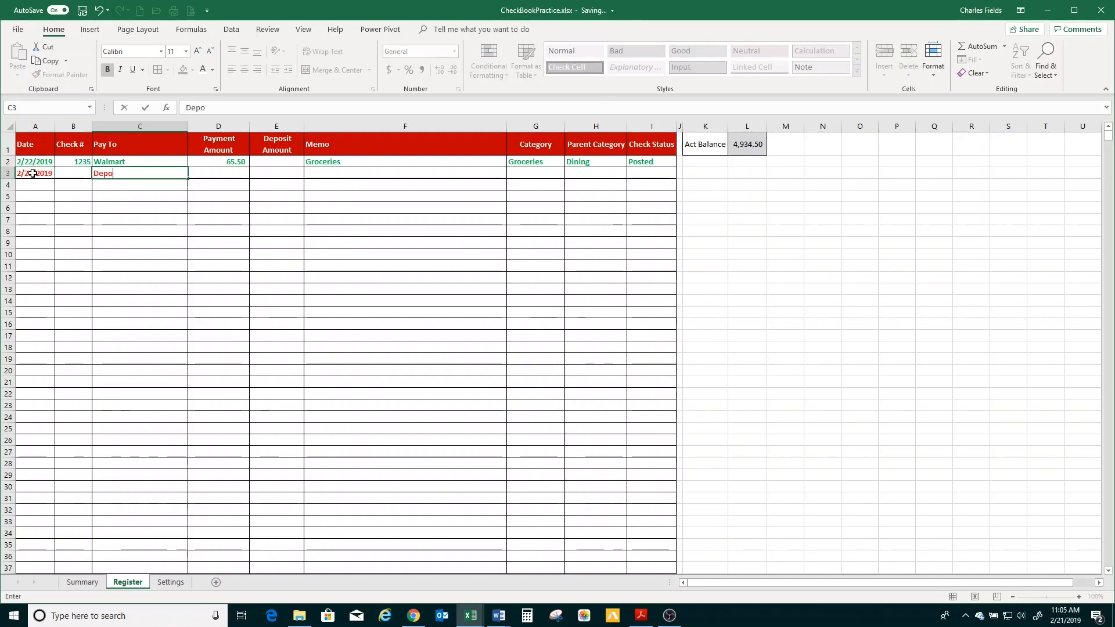
type("sit")
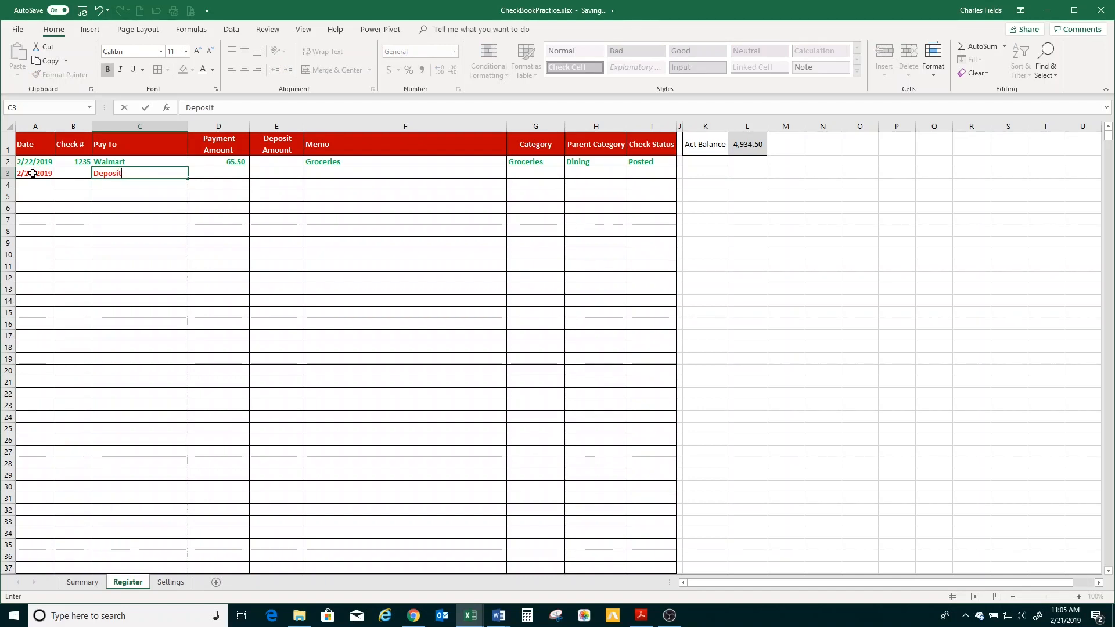
key("Tab")
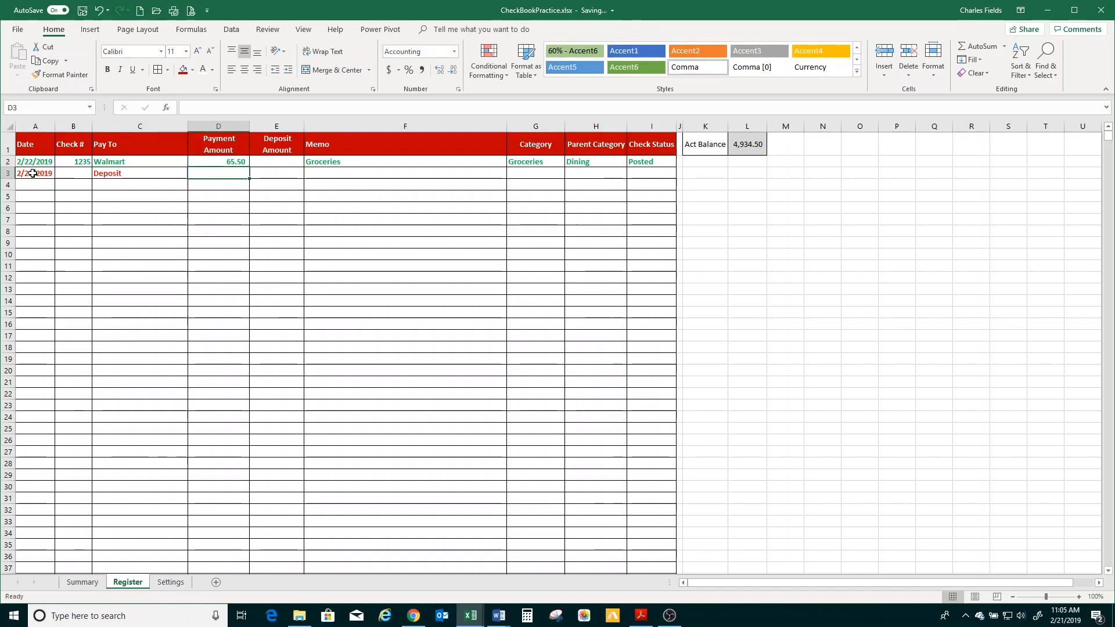
Enter a deposit amount of 2500 and the memo Tax Refund for the row 3 entry
key("Tab")
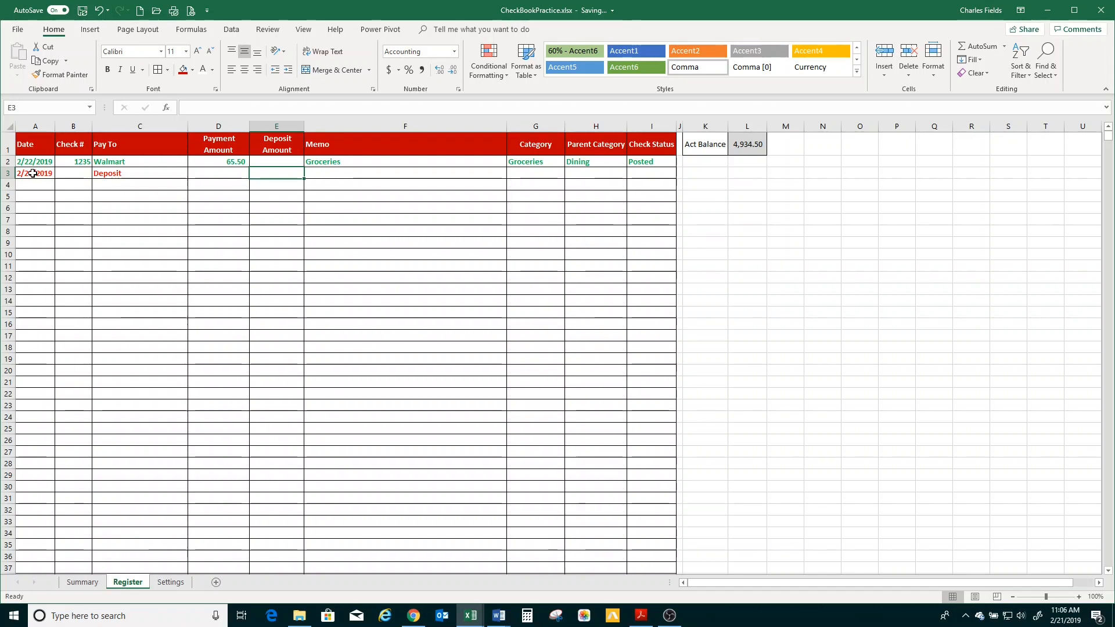
type("25")
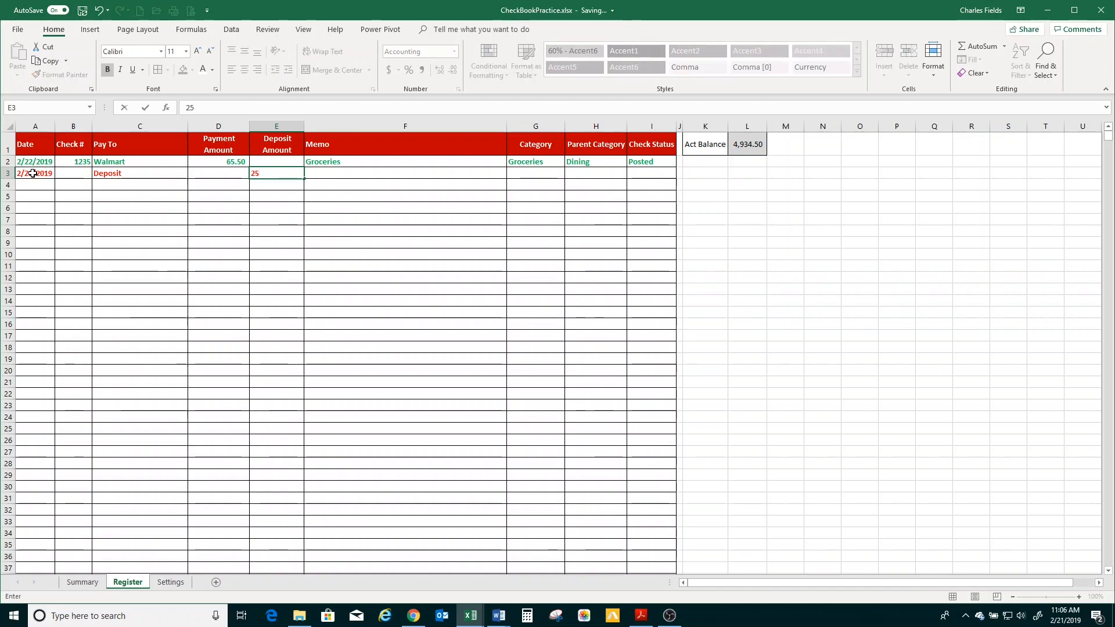
type("00")
key("Tab")
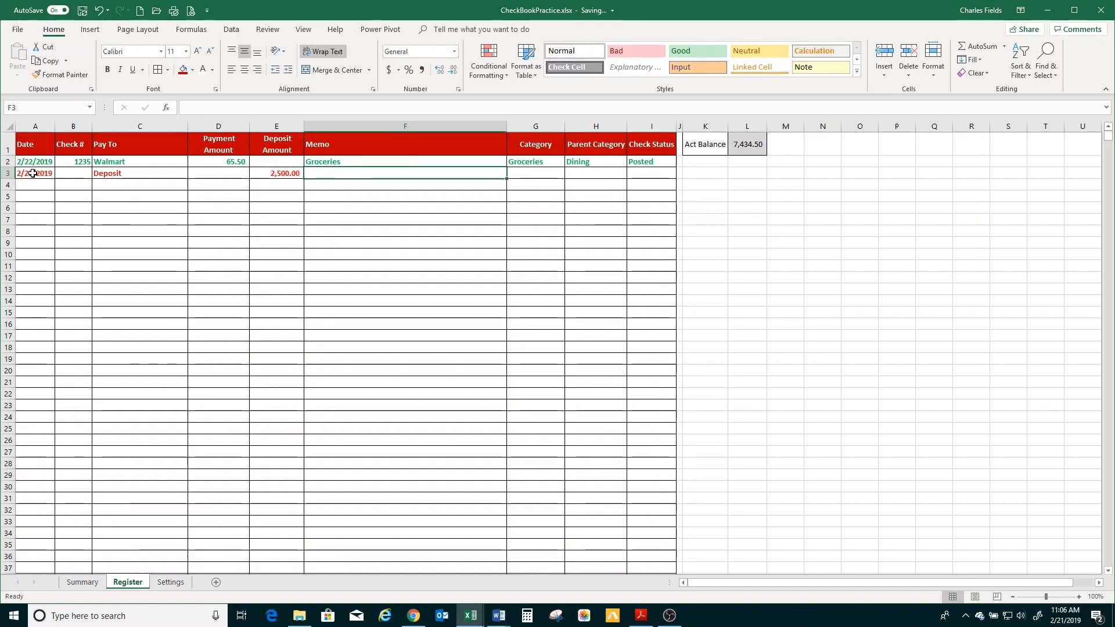
type("Tax")
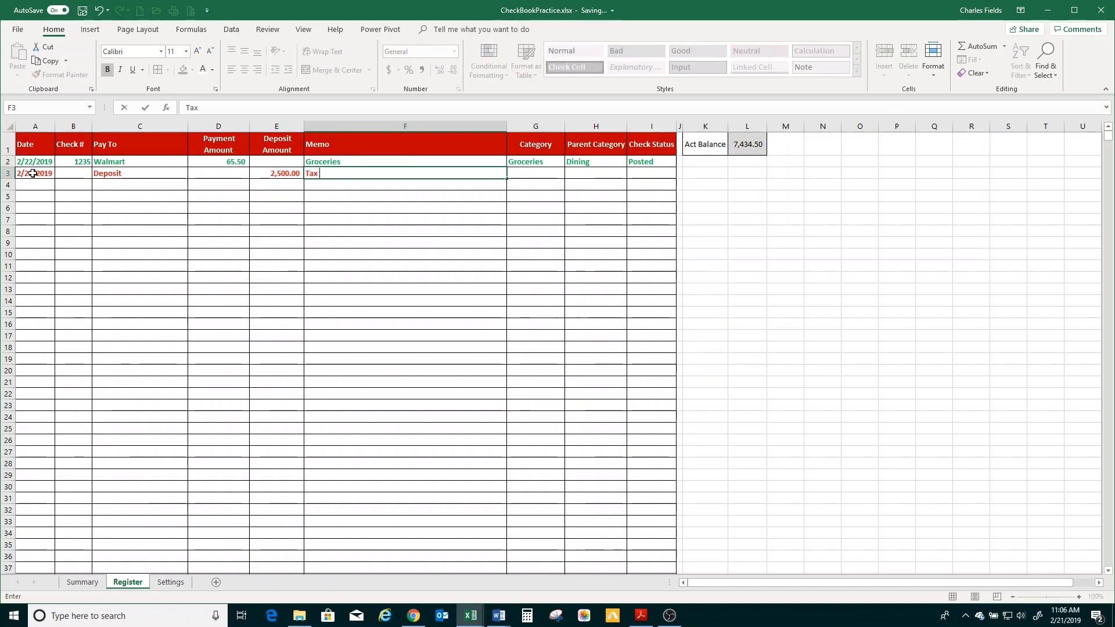
type(" Refund")
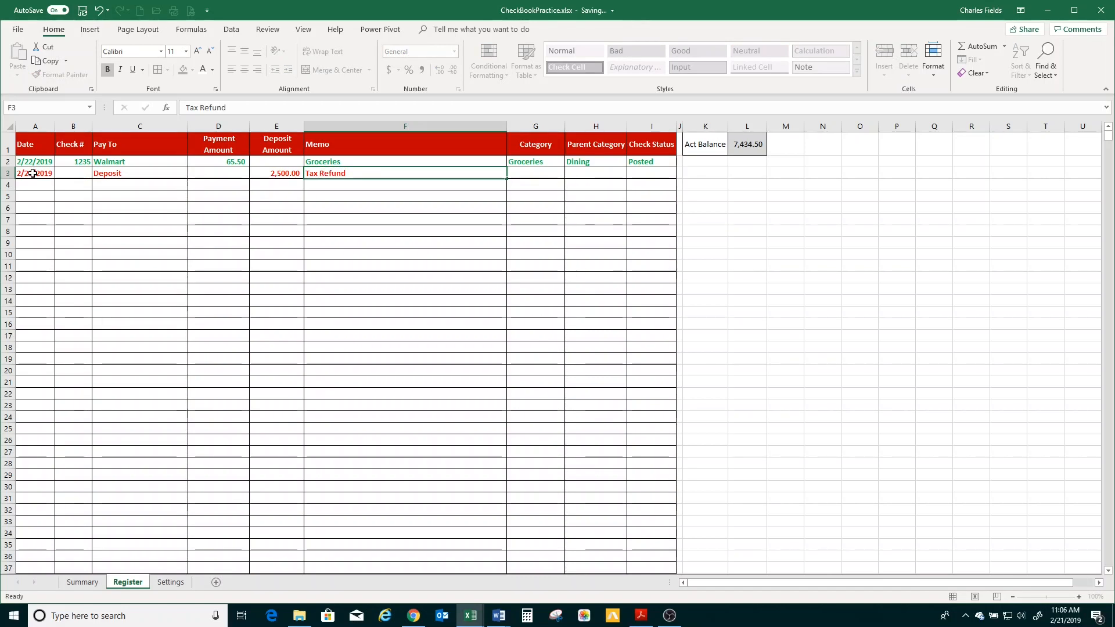
key("Tab")
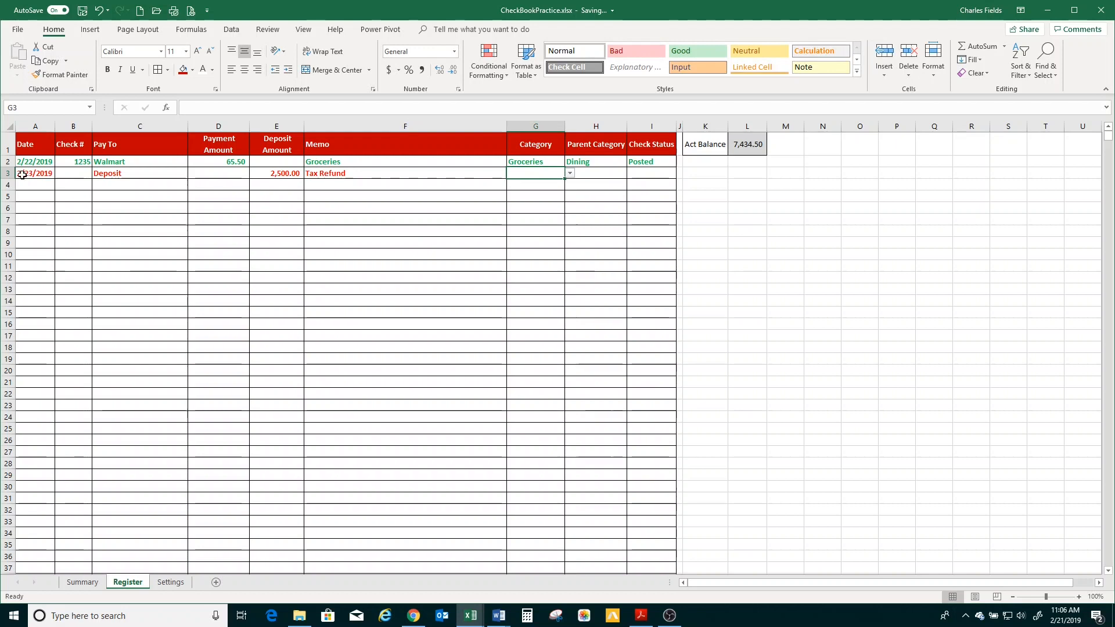
Choose Tax Refund as the Category of the row 3 deposit entry
left_click(571, 173)
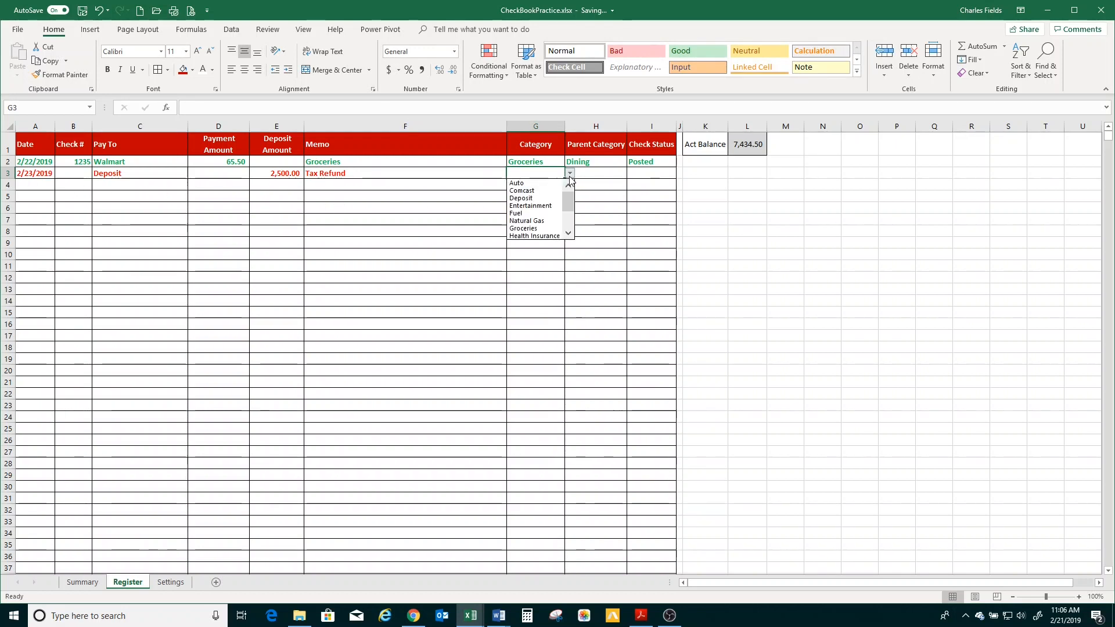
scroll(569, 211, "down", 2)
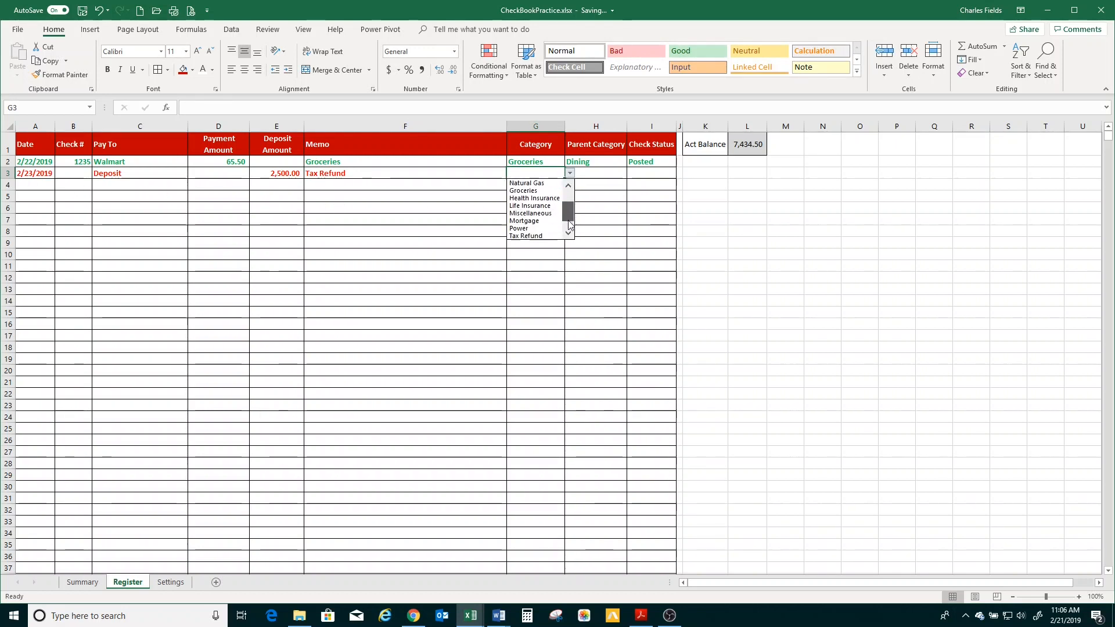
left_click(545, 230)
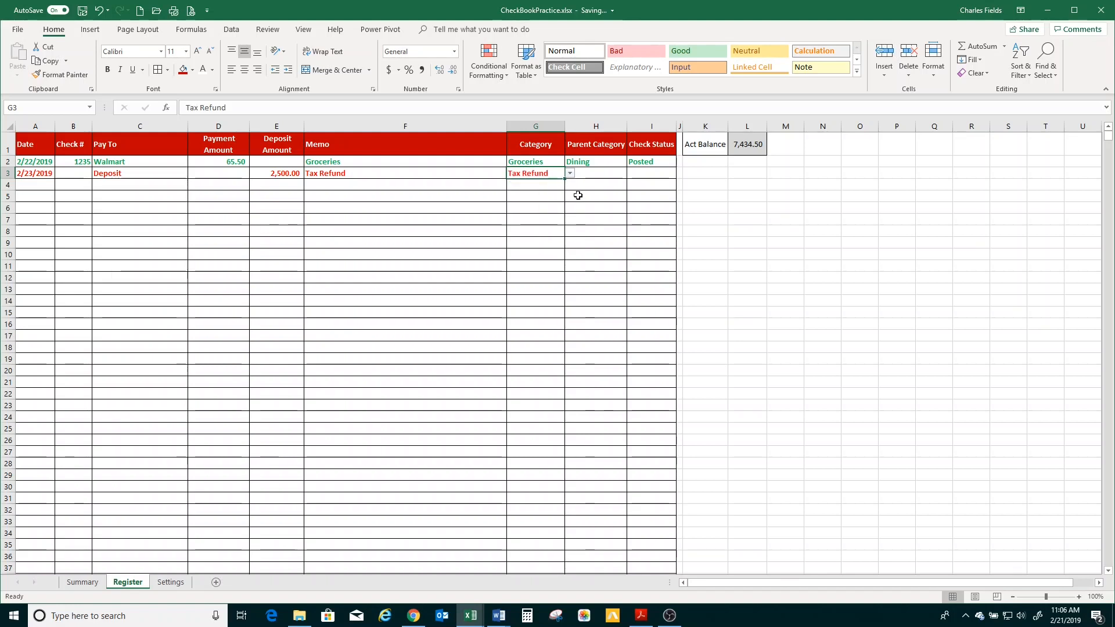
Choose Tax Refund as the Parent Category and Posted as the Check Status of the row 3 deposit entry
left_click(610, 175)
left_click(632, 173)
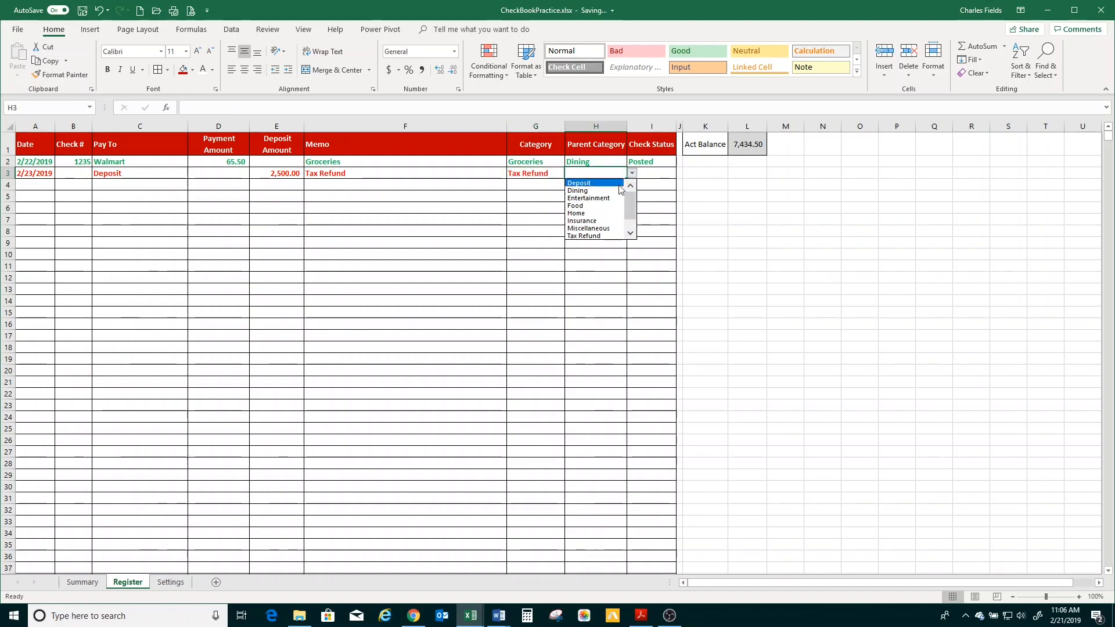
left_click(586, 233)
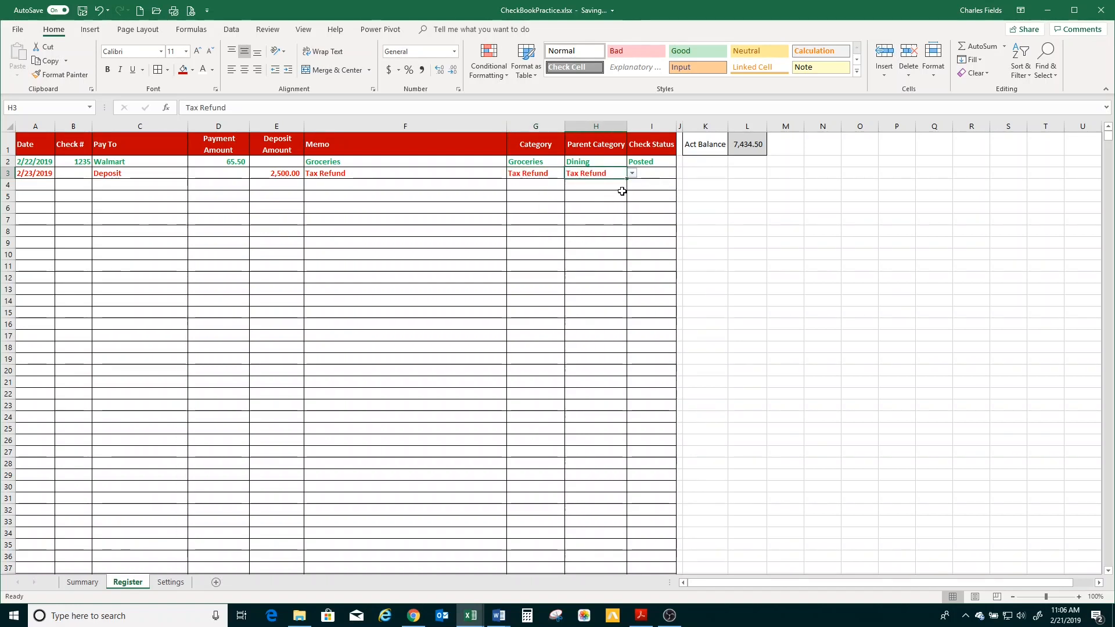
left_click(659, 173)
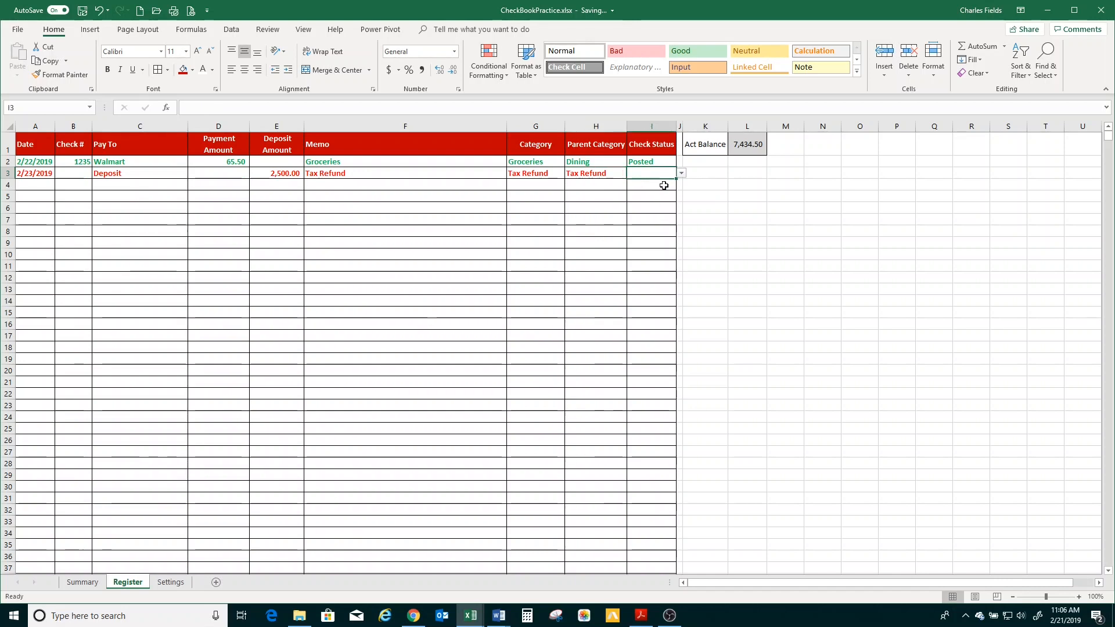
left_click(682, 174)
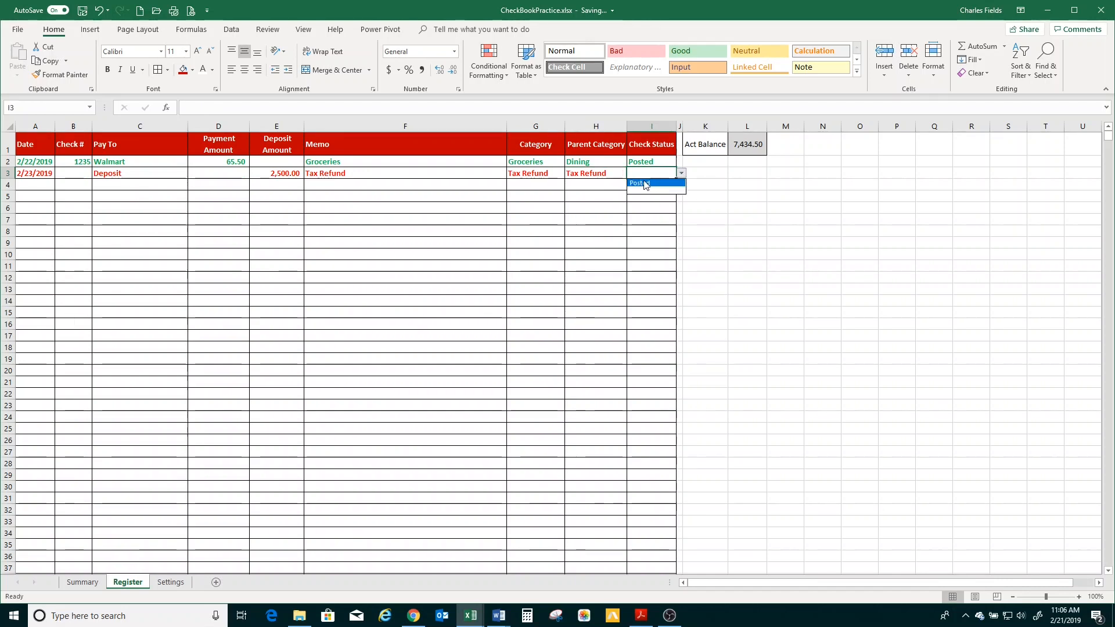
left_click(645, 183)
left_click(402, 276)
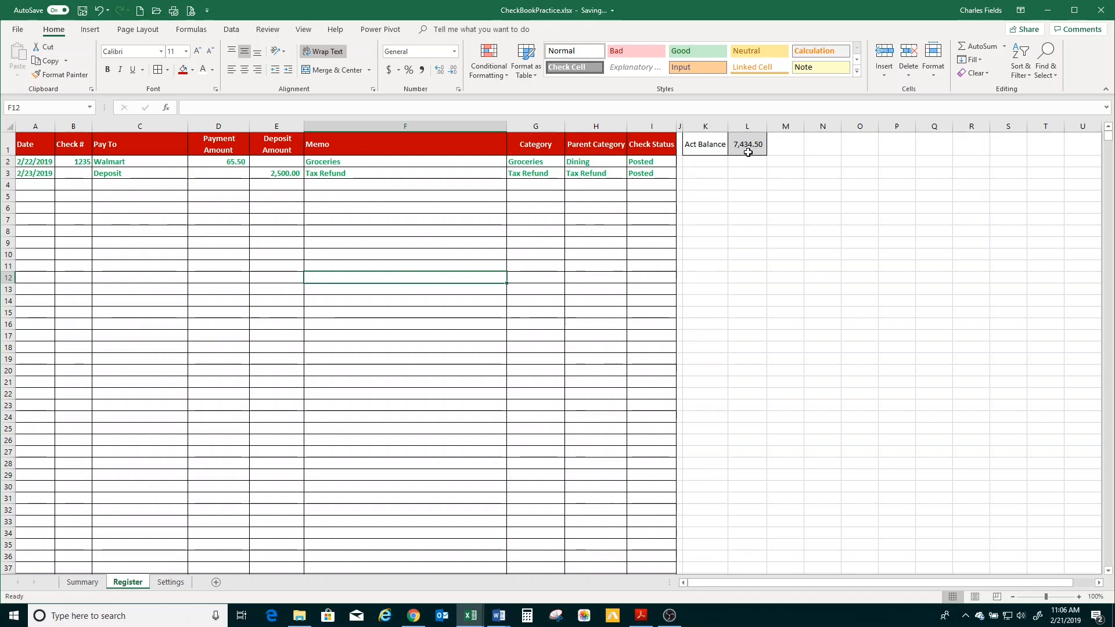
Set the Tax Refund amount in the Summary sheet's Category Budget to 2500
left_click(87, 582)
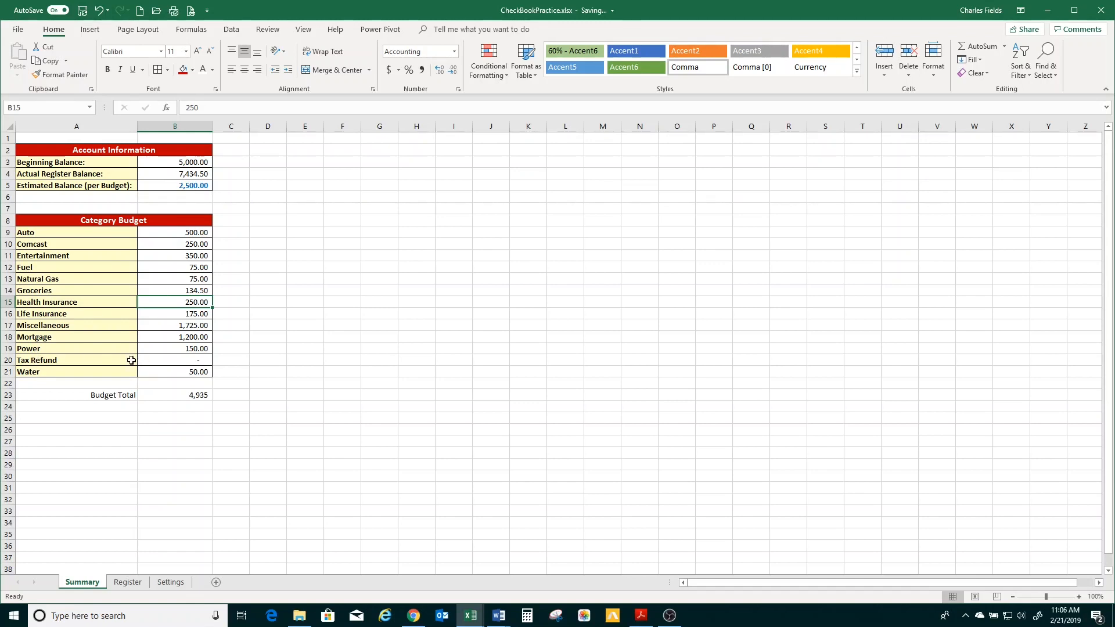
left_click(53, 361)
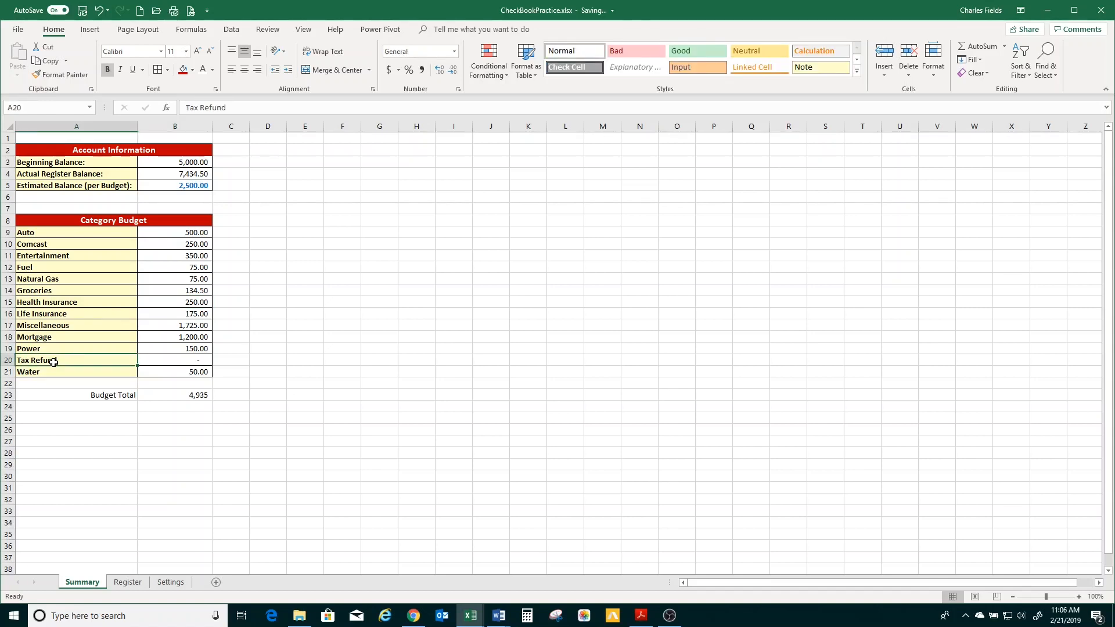
left_click(166, 362)
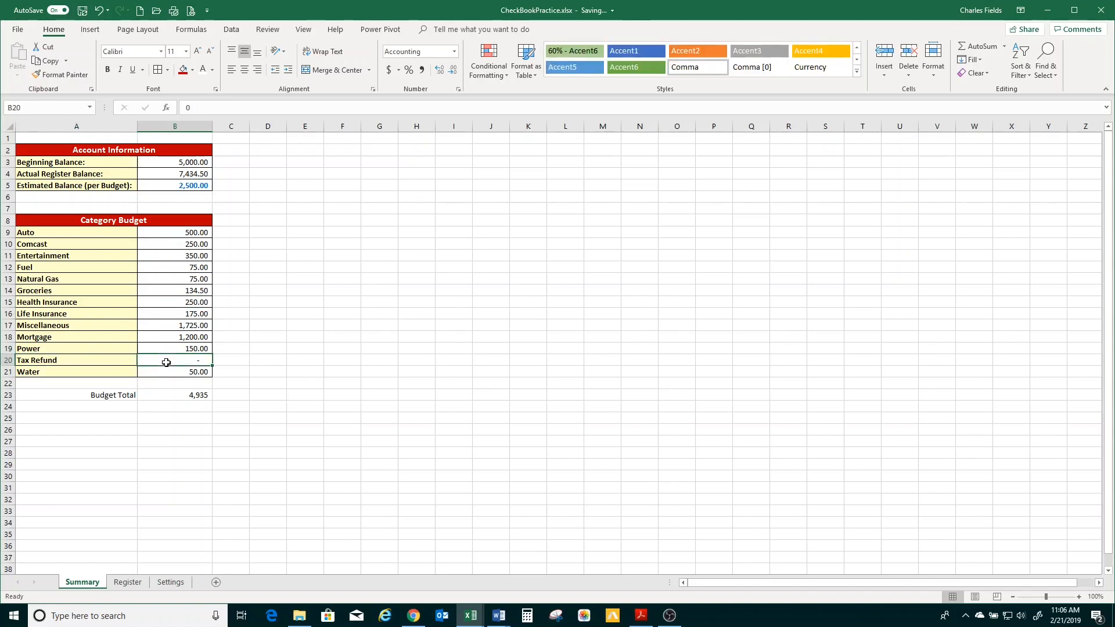
type("2500")
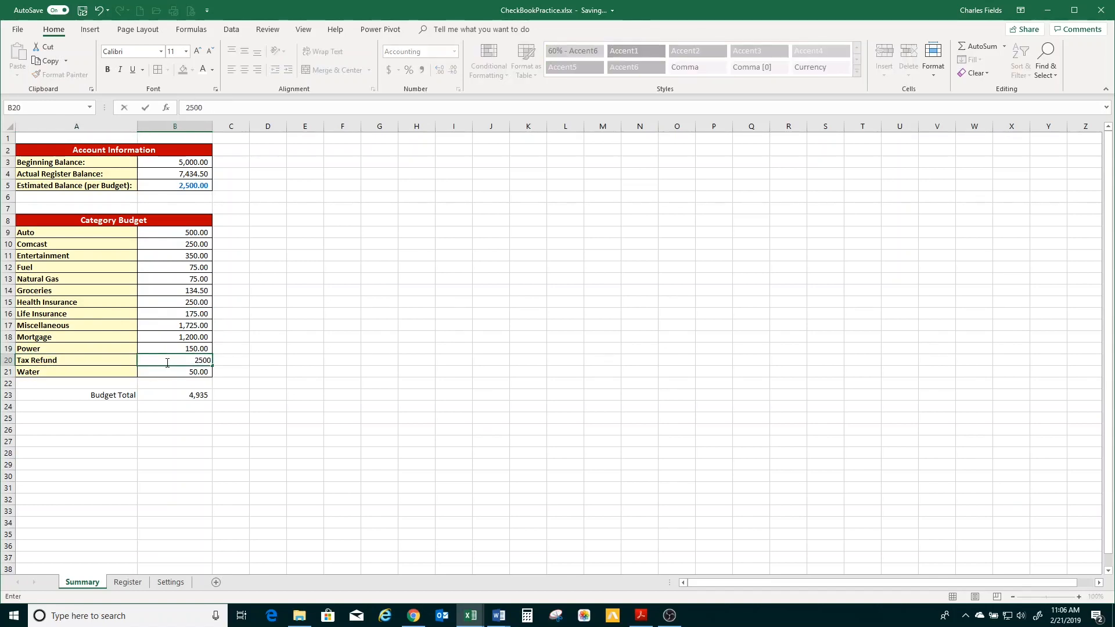
key("Return")
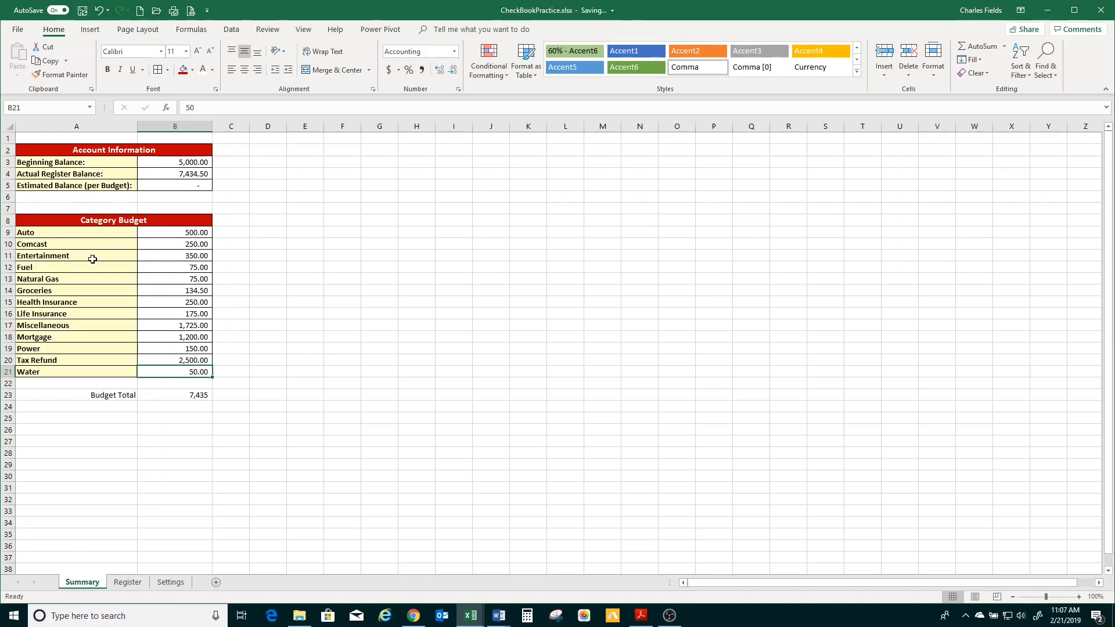
Copy the sample entries A2:I14 from the Register in CheckBook.xlsx and paste them from A2 into the CheckBookPractice.xlsx Register
left_click(128, 582)
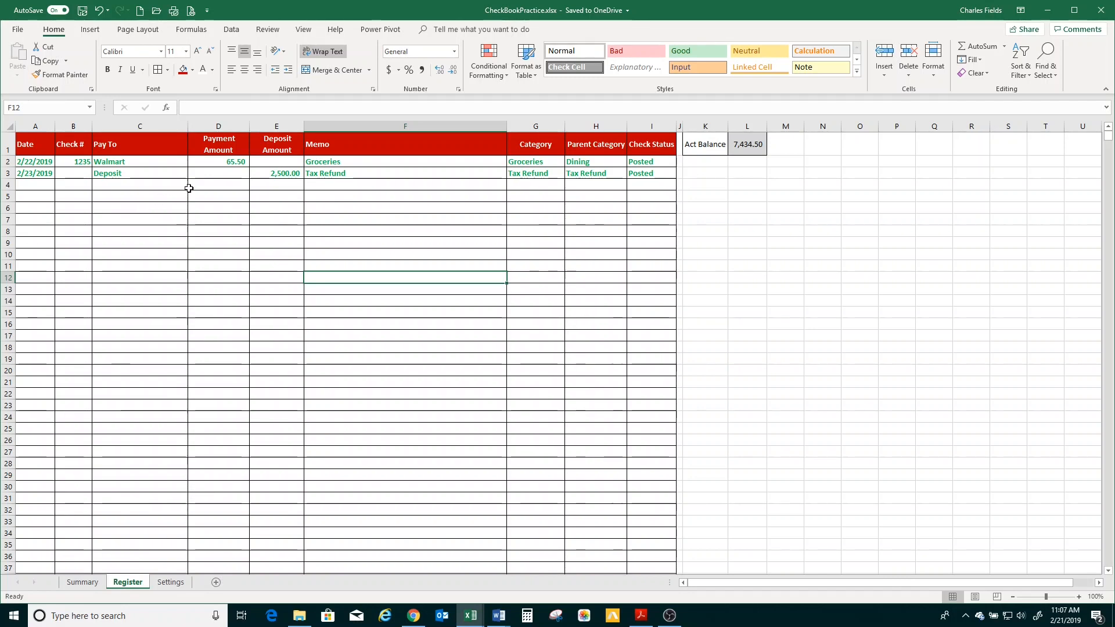
key("alt+Tab")
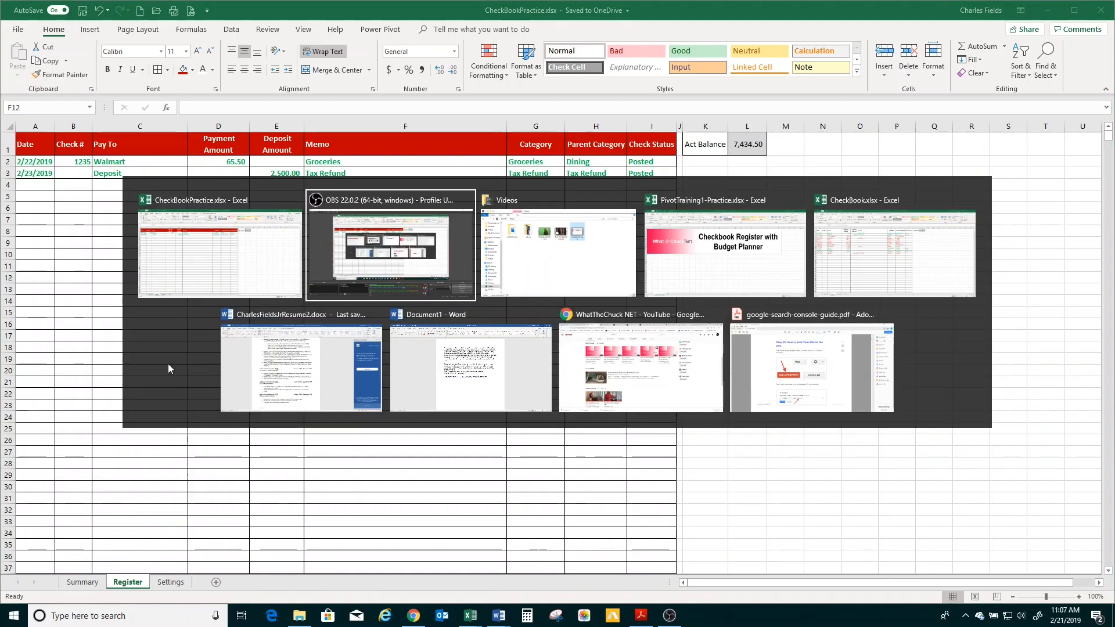
key("alt+Tab")
key("alt+Tab")
key("alt+Tab")
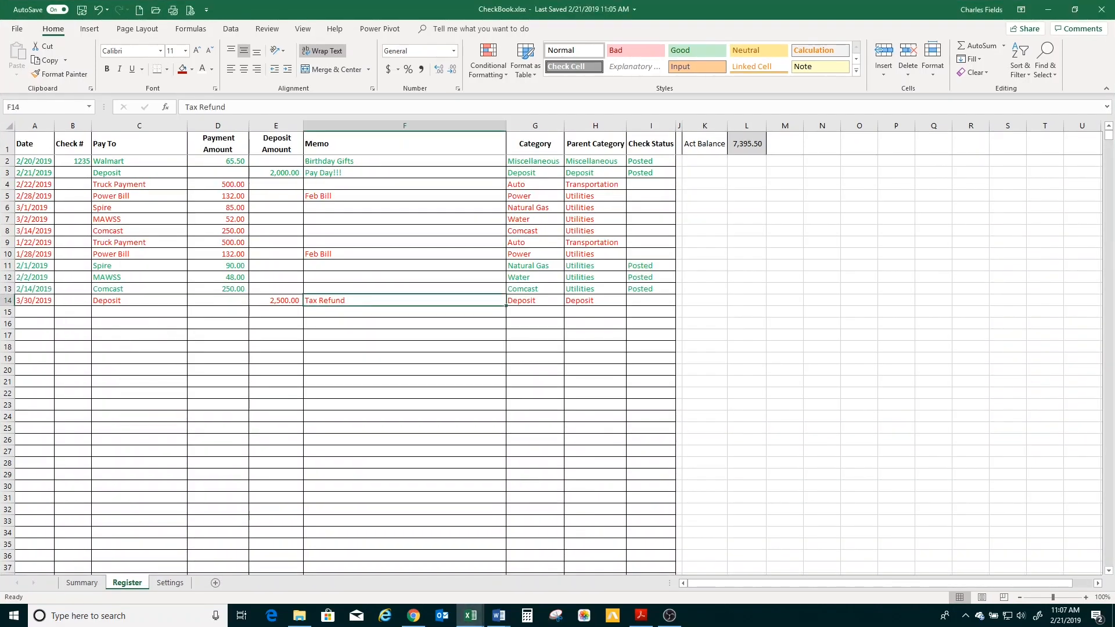
left_click_drag(22, 163, 631, 297)
key("ctrl+c")
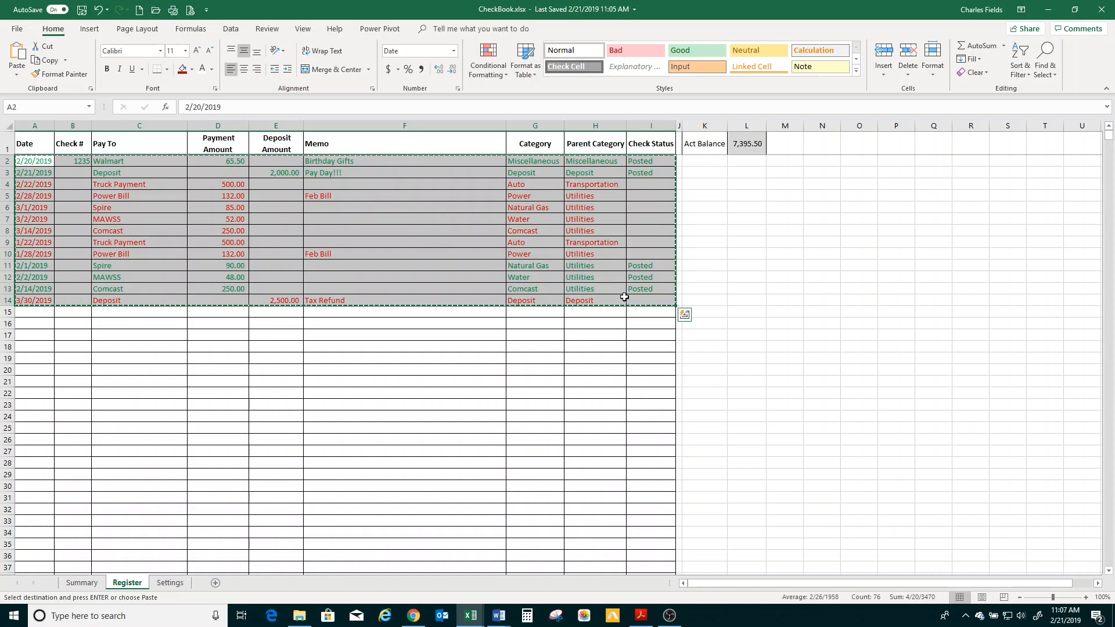
key("ctrl+Tab")
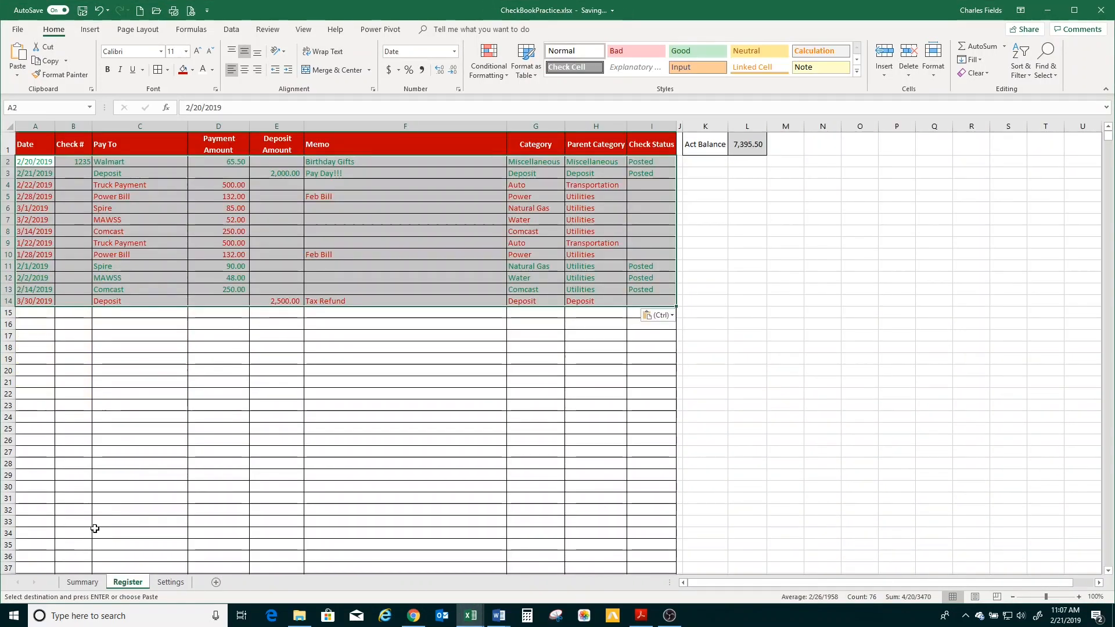
Replace the Miscellaneous amount in the Summary sheet's Category Budget with 1686
left_click(83, 583)
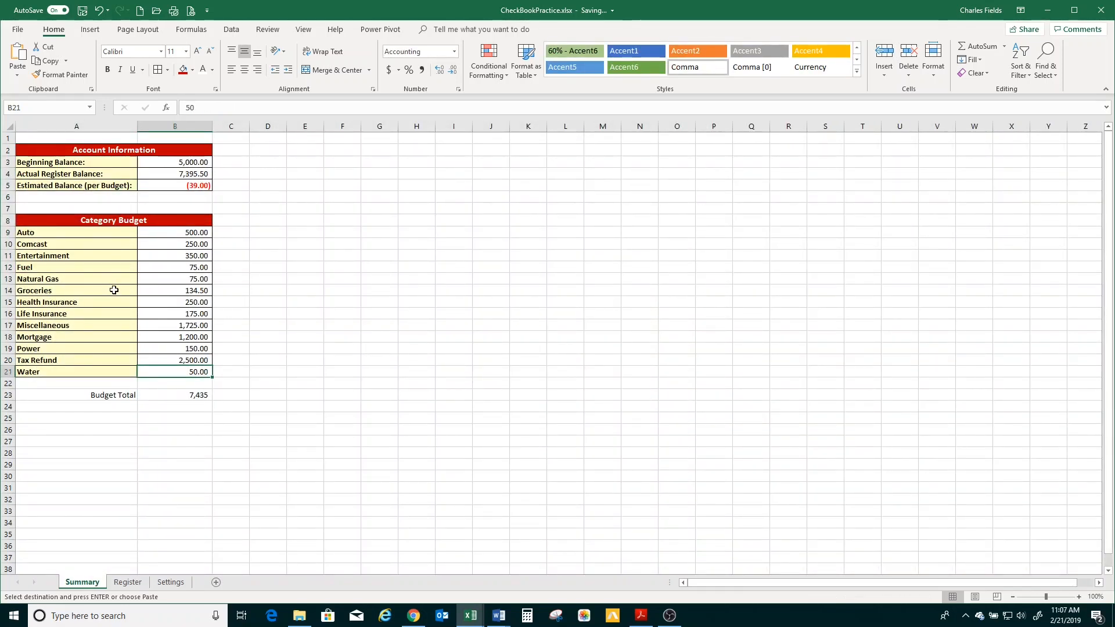
left_click(163, 328)
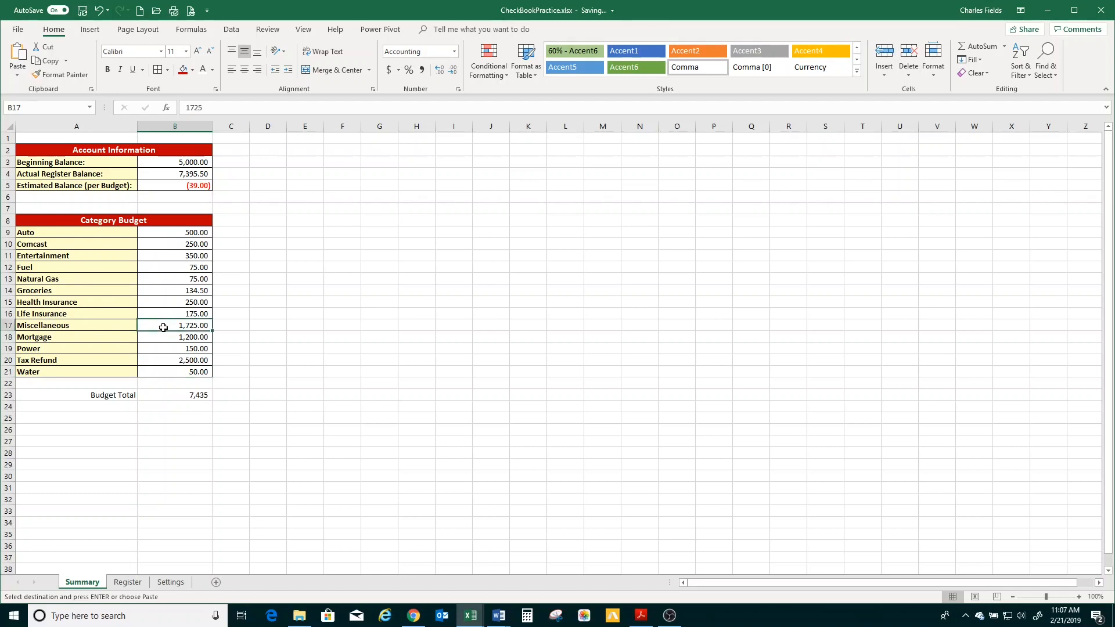
key("Delete")
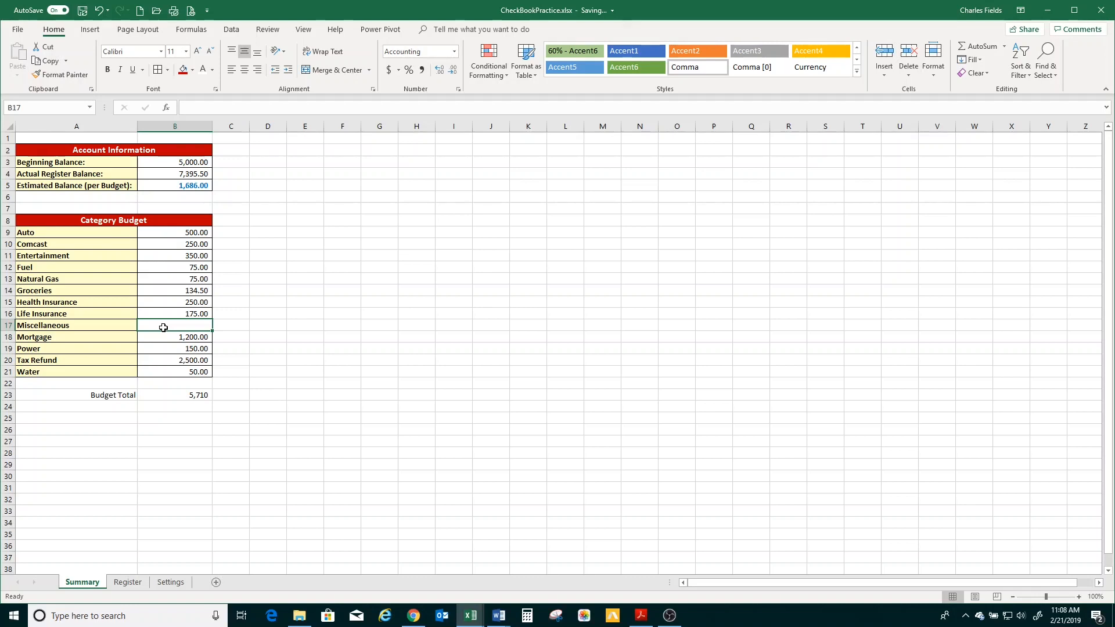
type("1686")
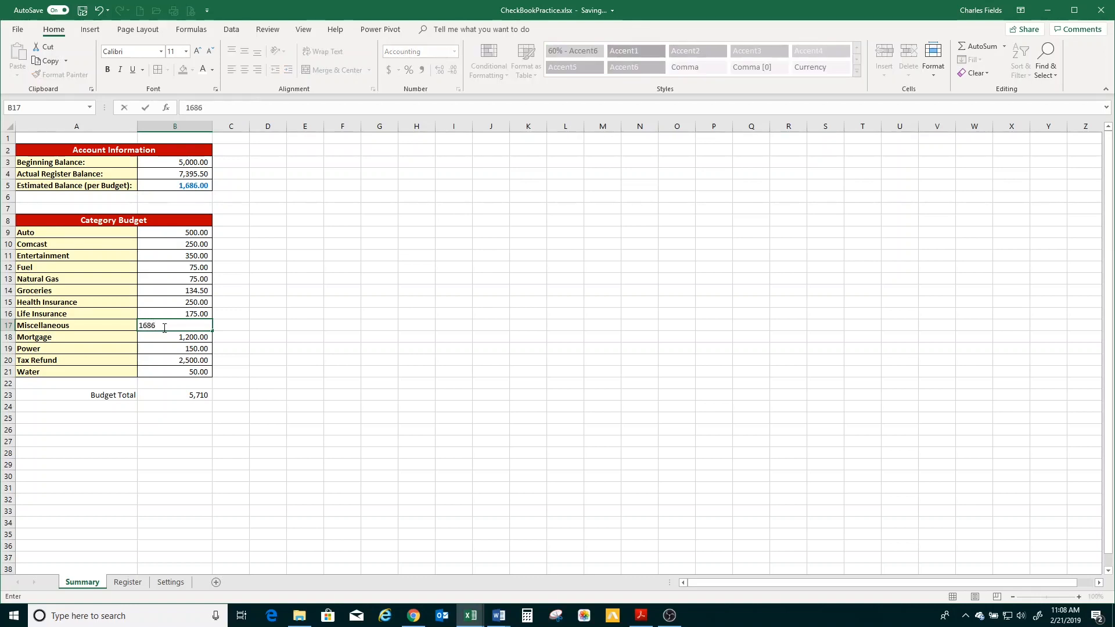
key("Return")
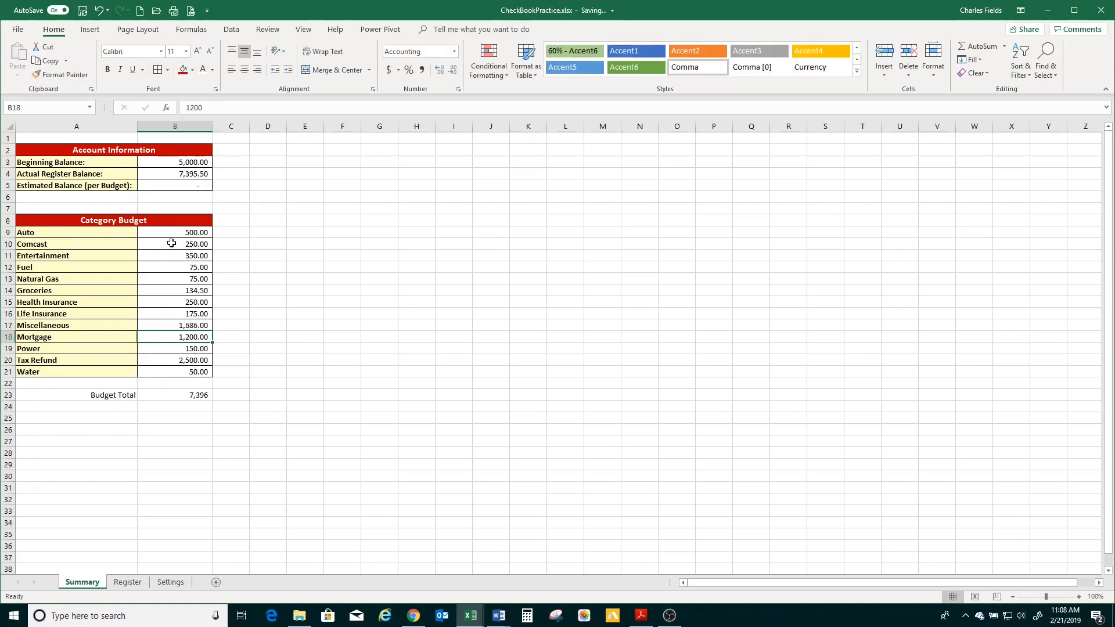
left_click(128, 582)
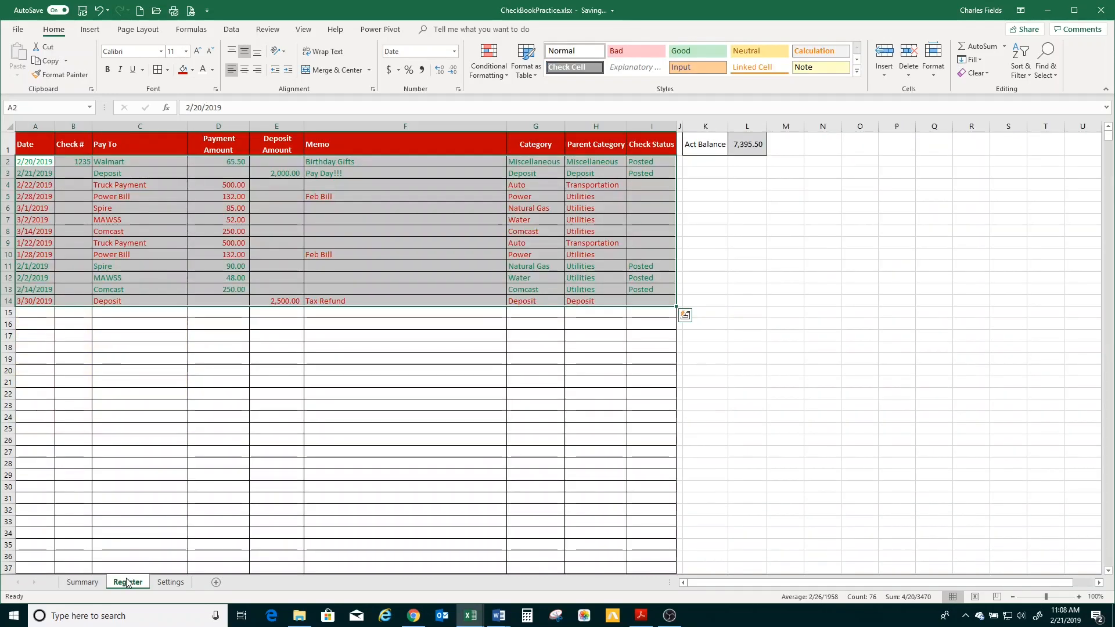
left_click(82, 582)
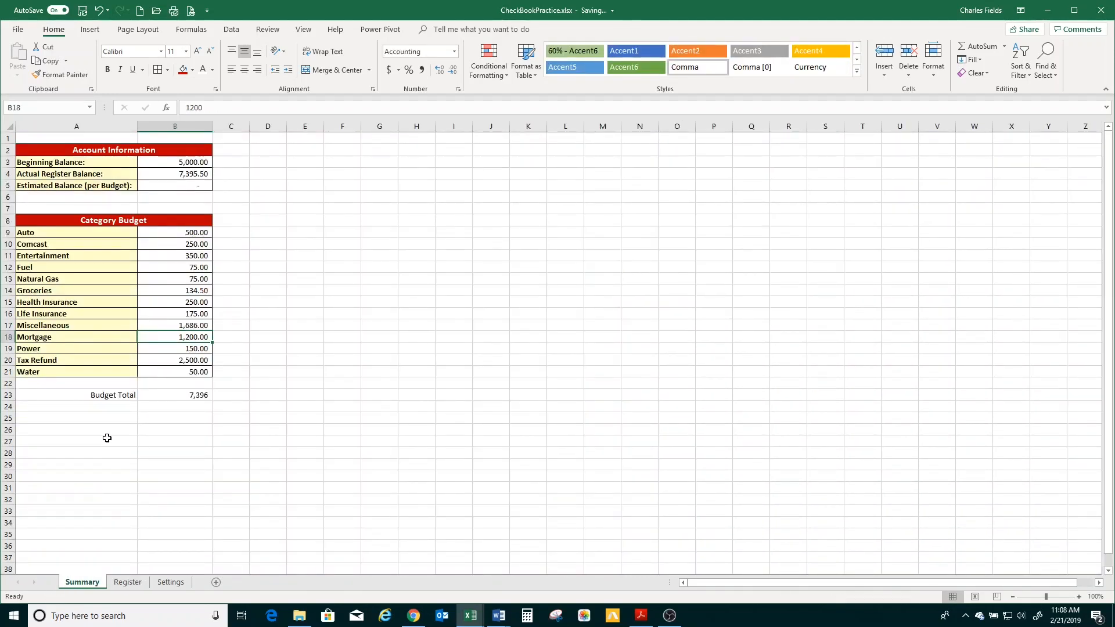
key("ctrl+Page_Down")
key("ctrl+Page_Up")
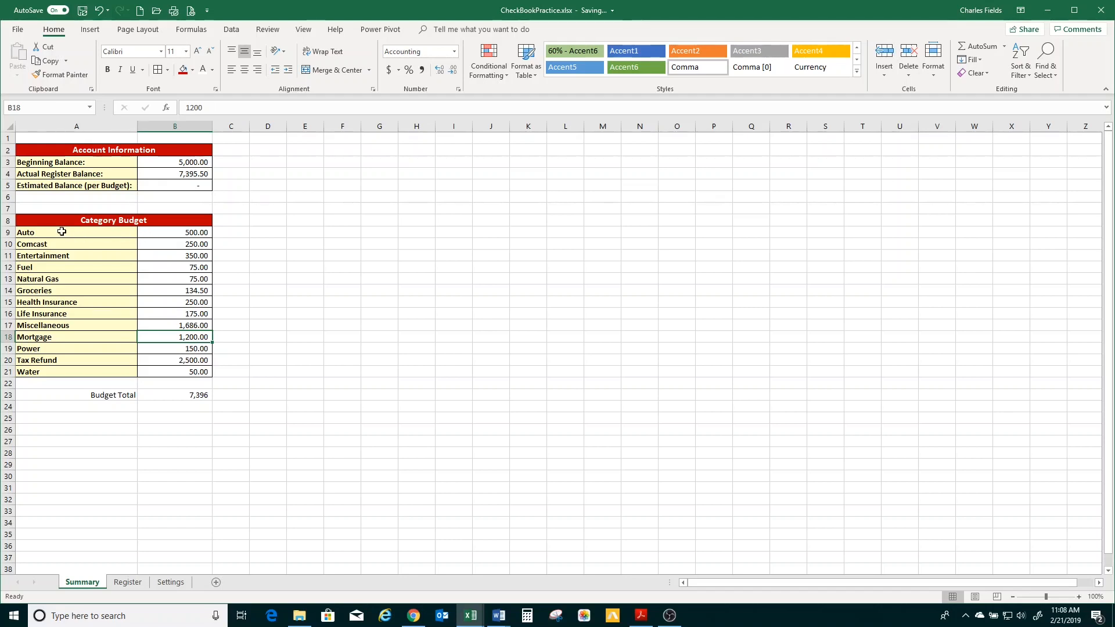
Insert a 3-D pie chart of the Category Budget names and amounts in A9:B21 of the Summary sheet
left_click_drag(61, 230, 174, 371)
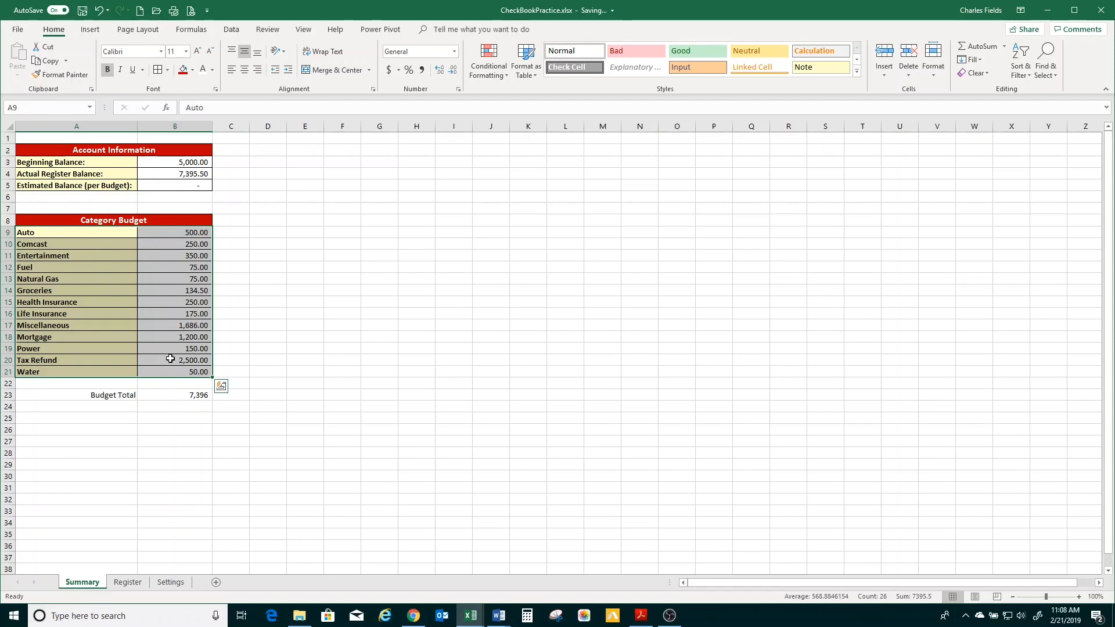
left_click(91, 29)
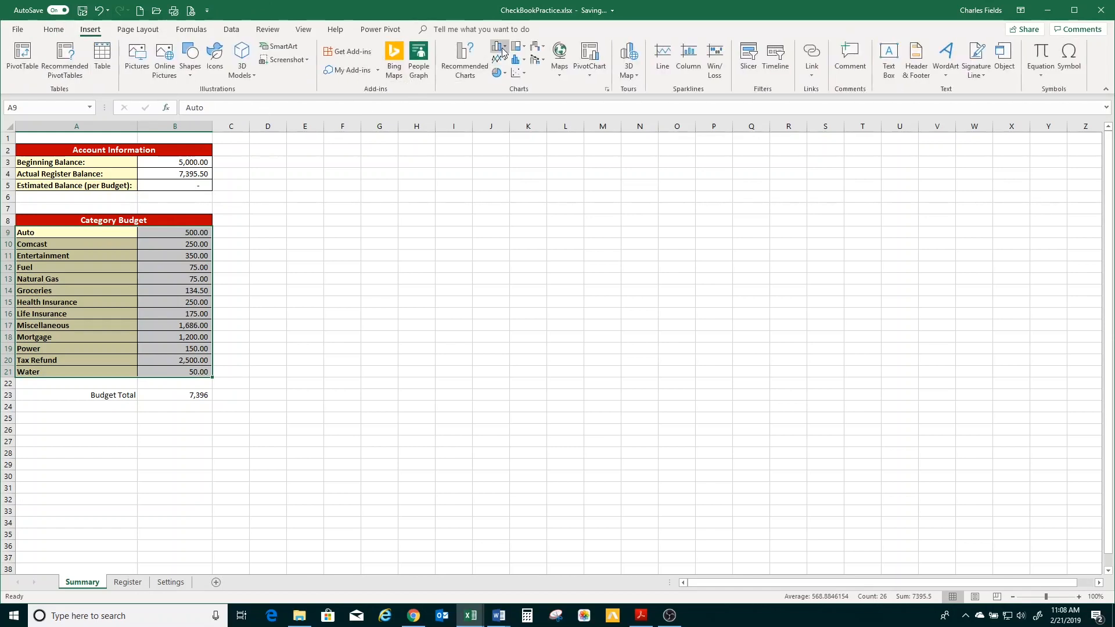
left_click(506, 79)
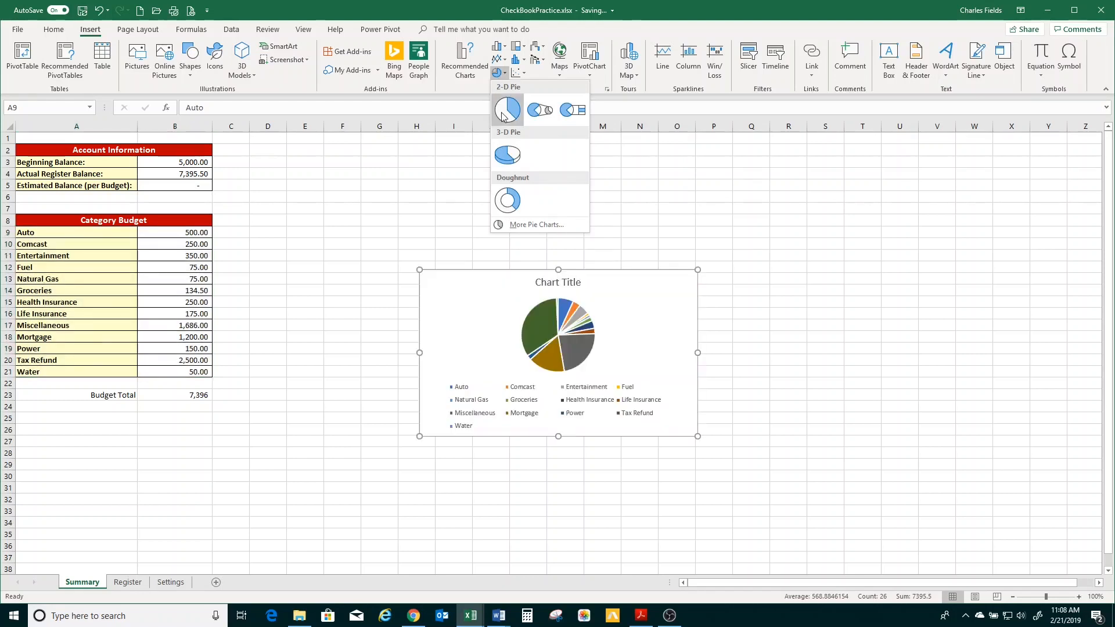
left_click(507, 154)
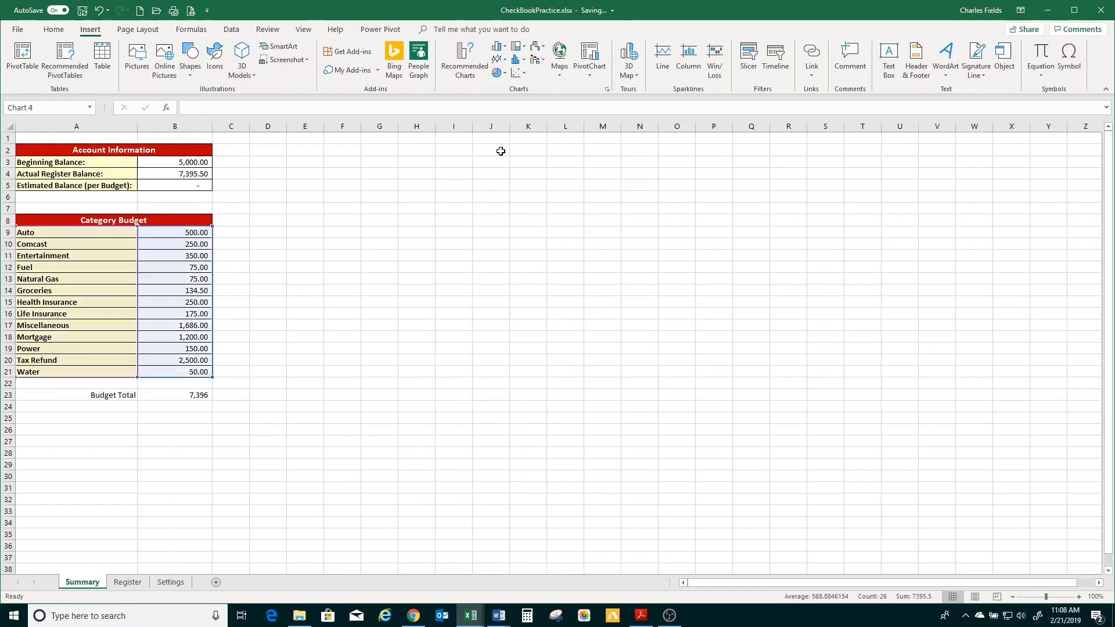
Enlarge the pie chart and place it beside the summary tables, spanning about columns C to O and rows 1 to 25
left_click_drag(421, 270, 267, 177)
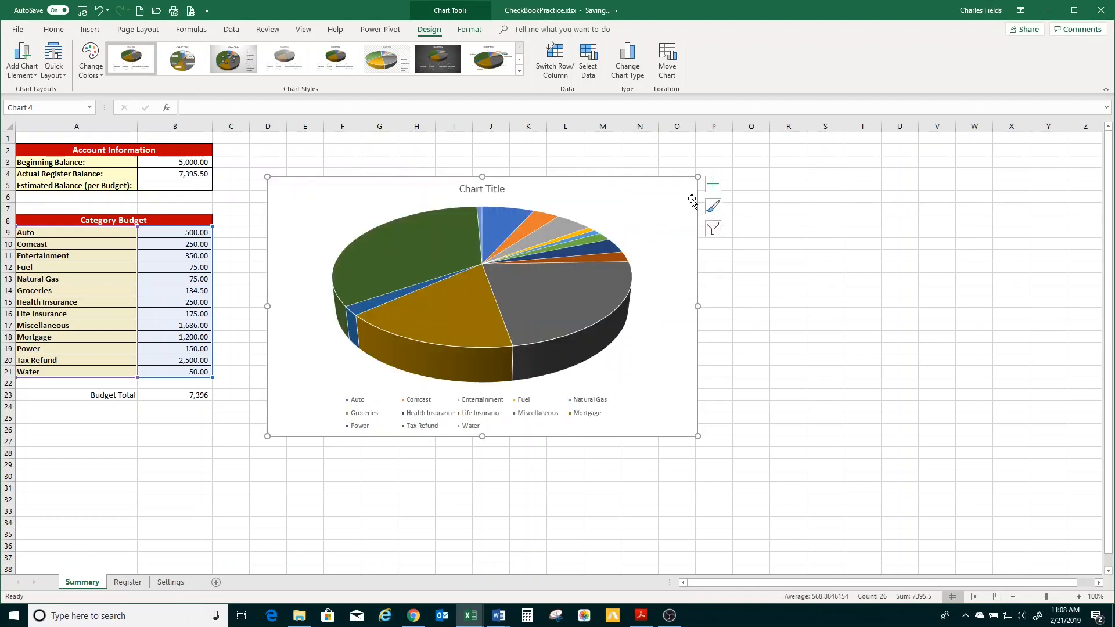
left_click_drag(710, 159, 719, 147)
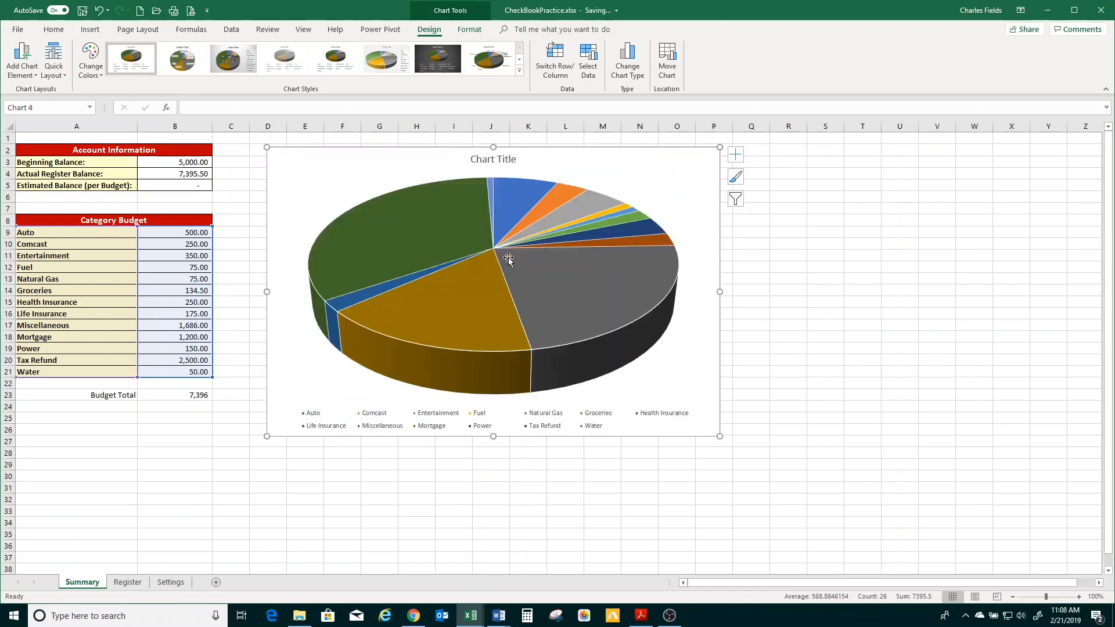
left_click_drag(365, 160, 327, 151)
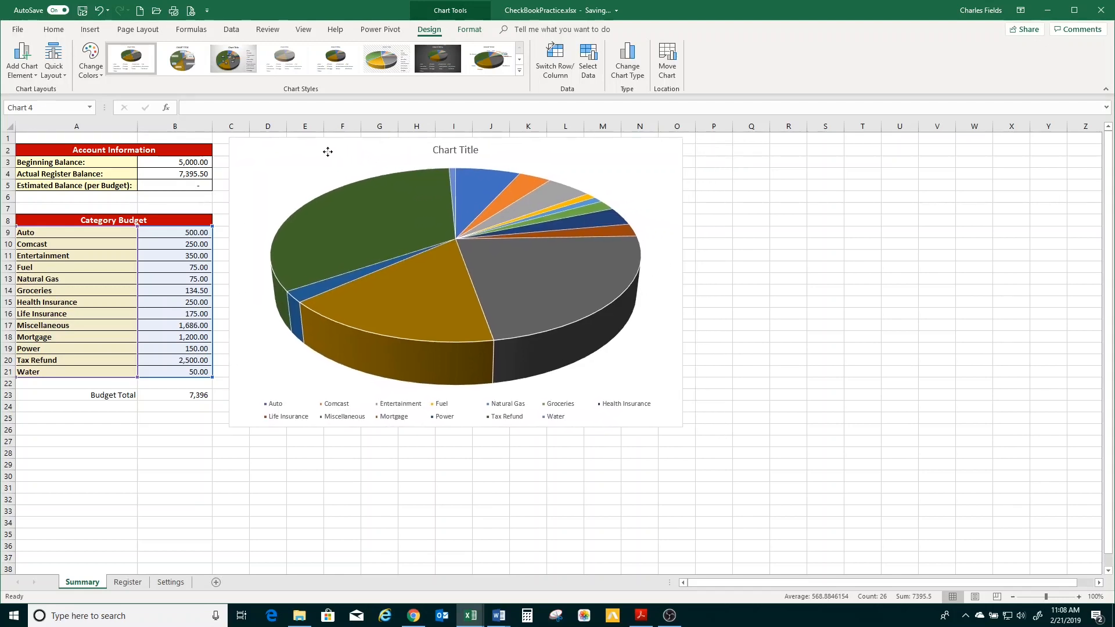
Change the pie chart's title to Category Summary
left_click(444, 150)
double_click(444, 150)
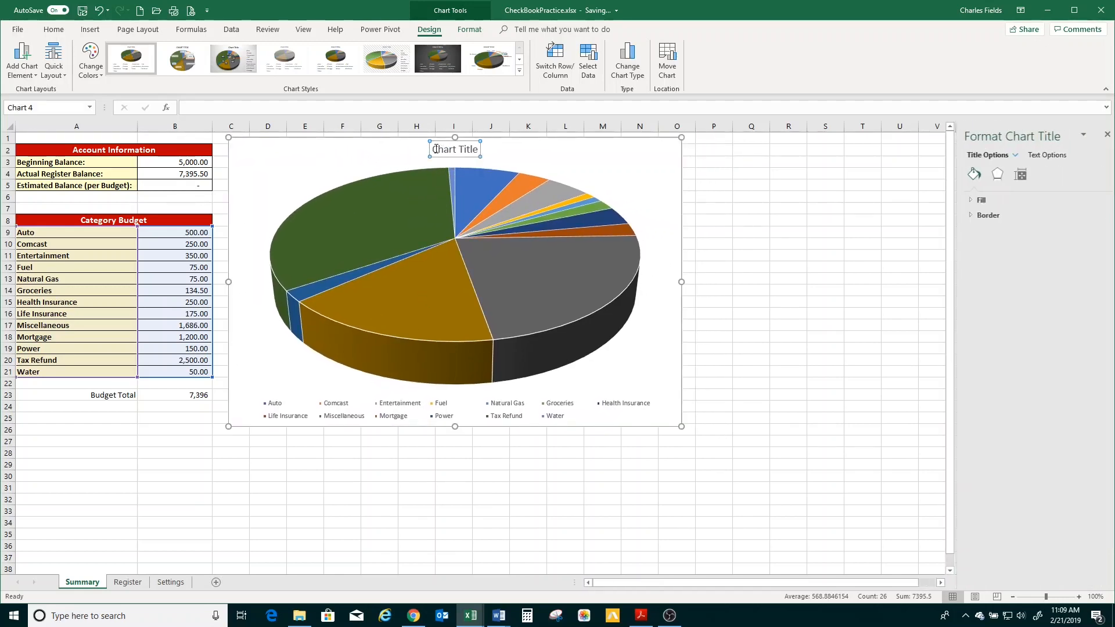
left_click_drag(433, 150, 477, 149)
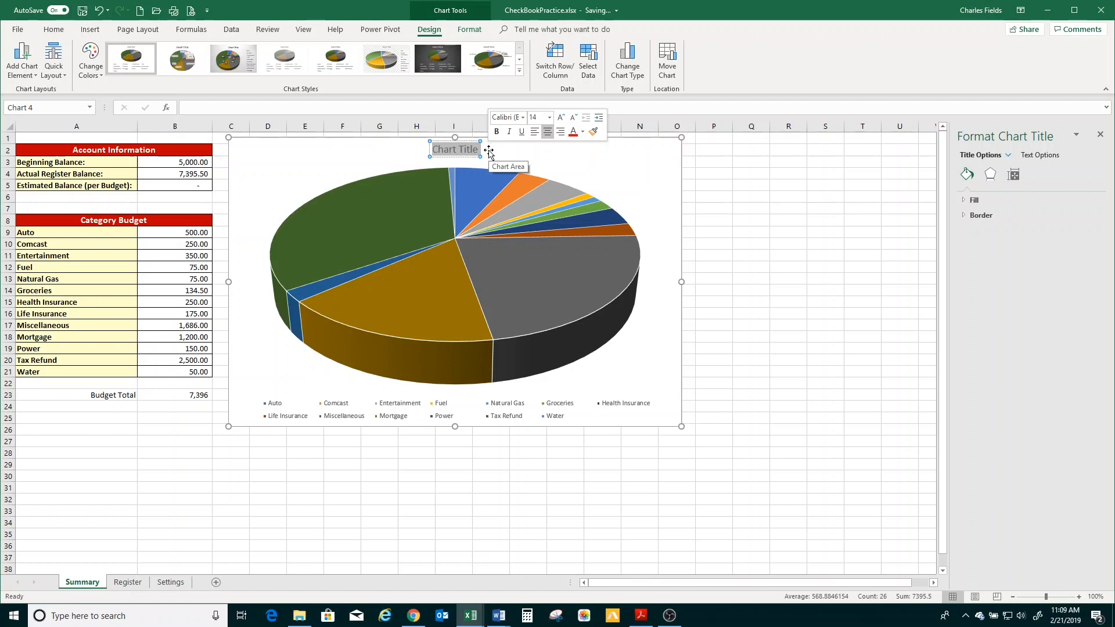
type("Bu")
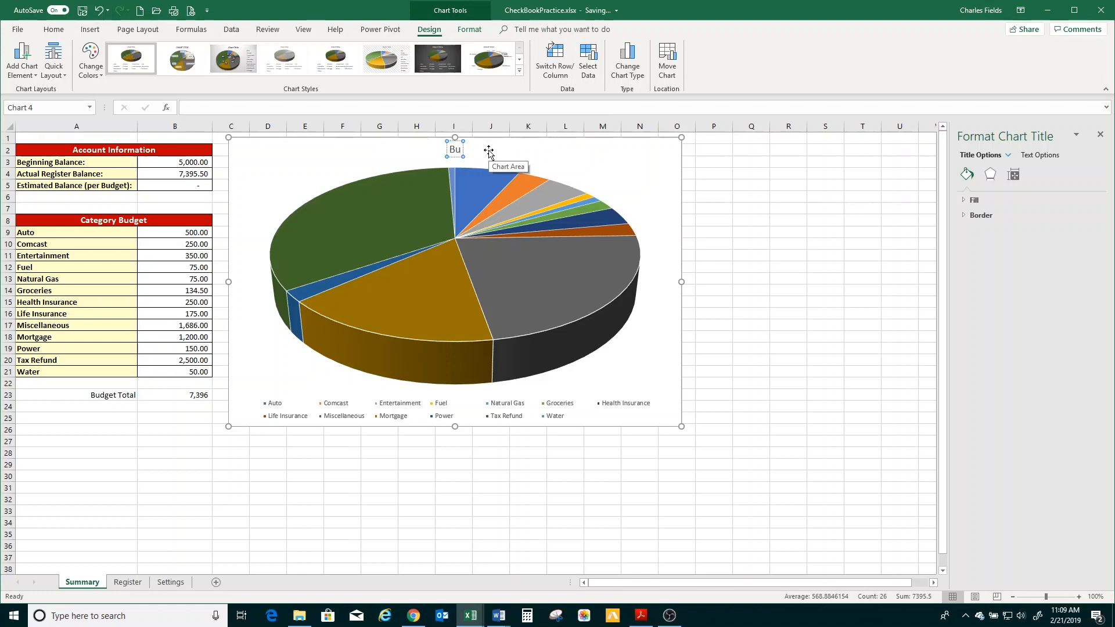
key("BackSpace")
key("BackSpace")
type("Category Summary")
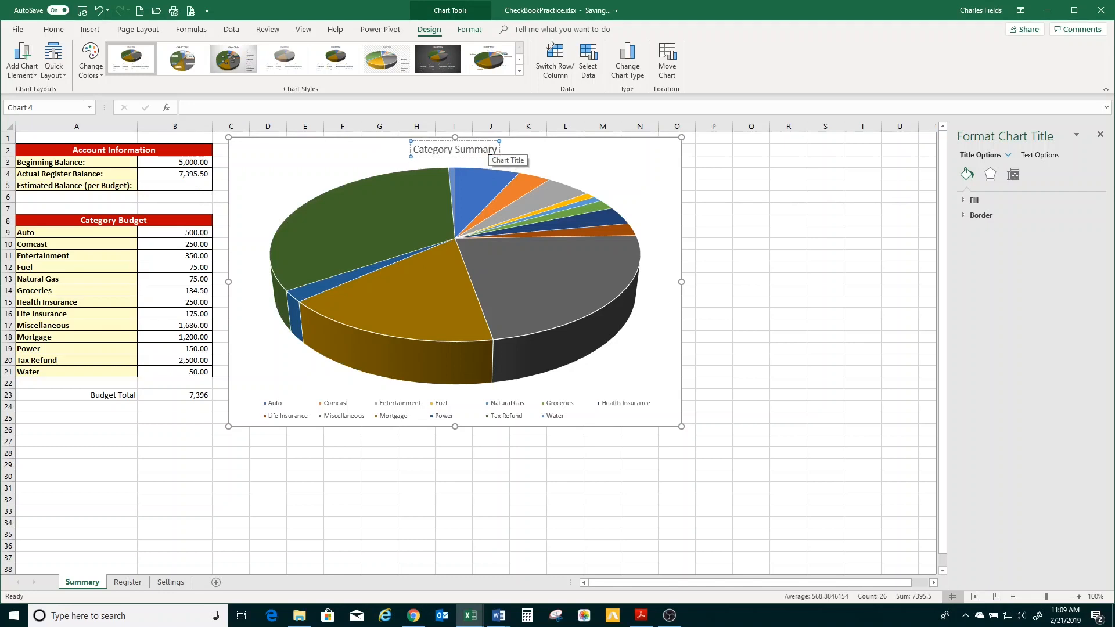
key("Return")
key("BackSpace")
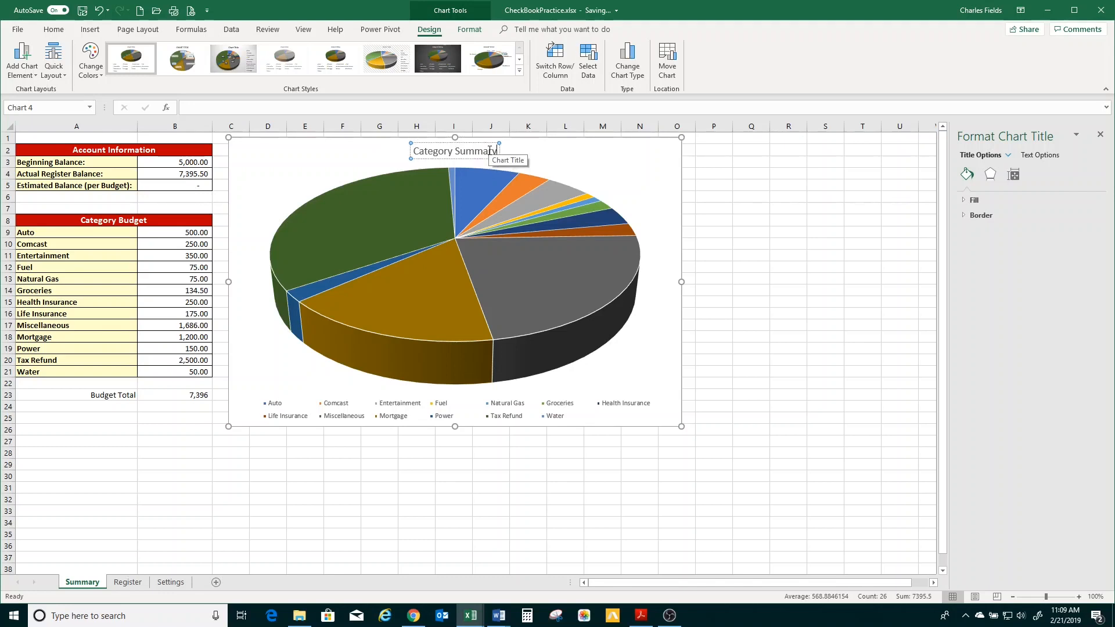
Enlarge the Category Summary pie chart to span about columns B to O and rows 1 to 35
left_click(305, 156)
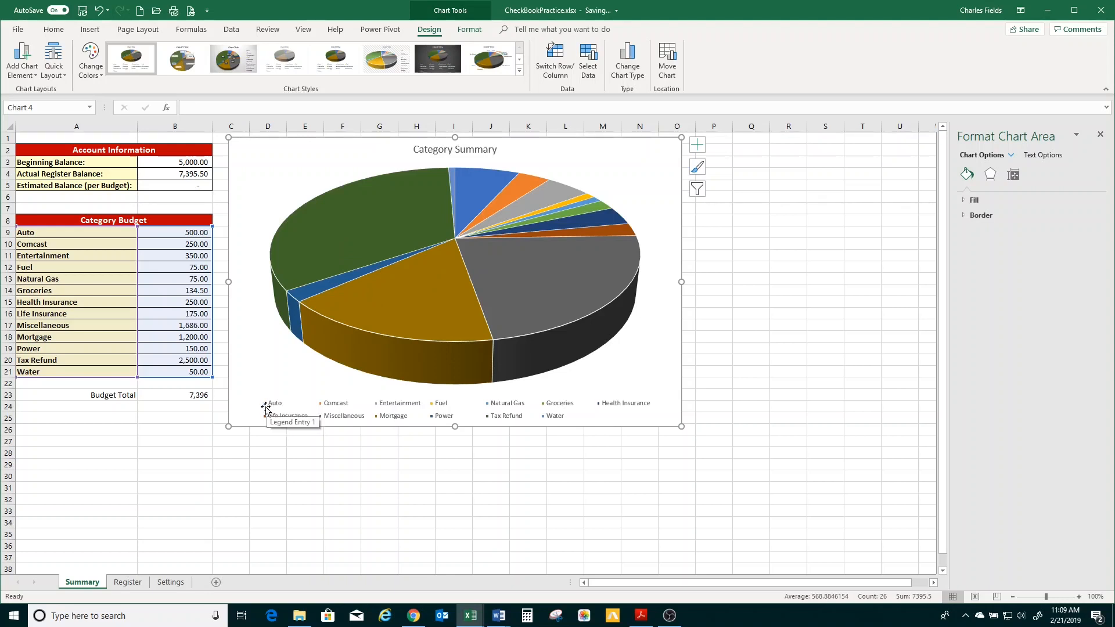
left_click_drag(227, 428, 119, 541)
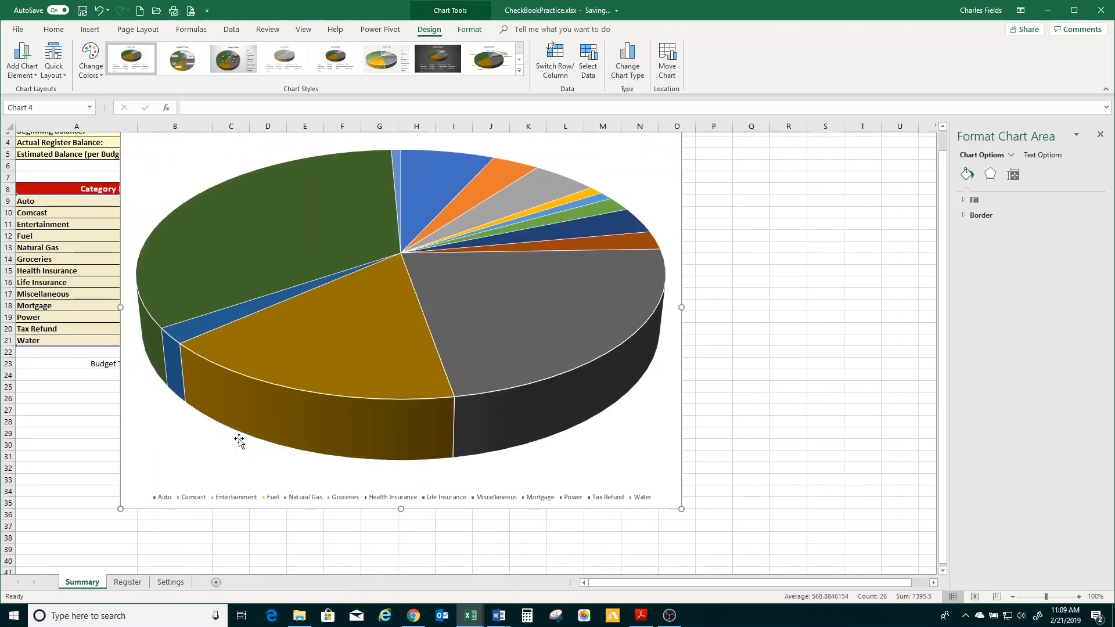
scroll(238, 453, "down", 1)
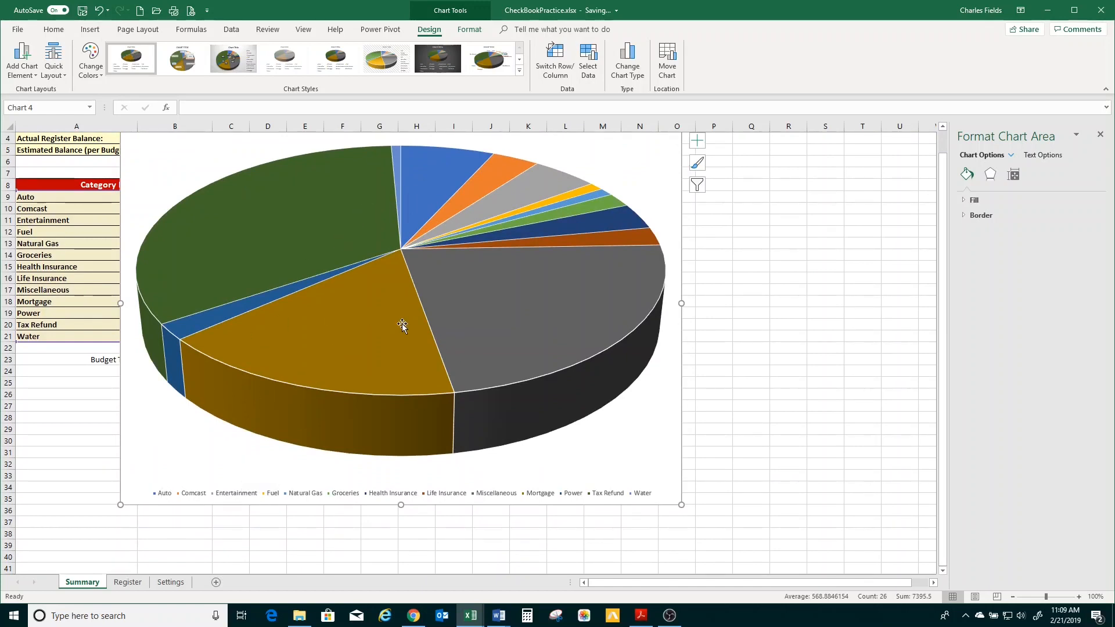
Add data labels to the slices of the Category Summary pie chart
right_click(327, 217)
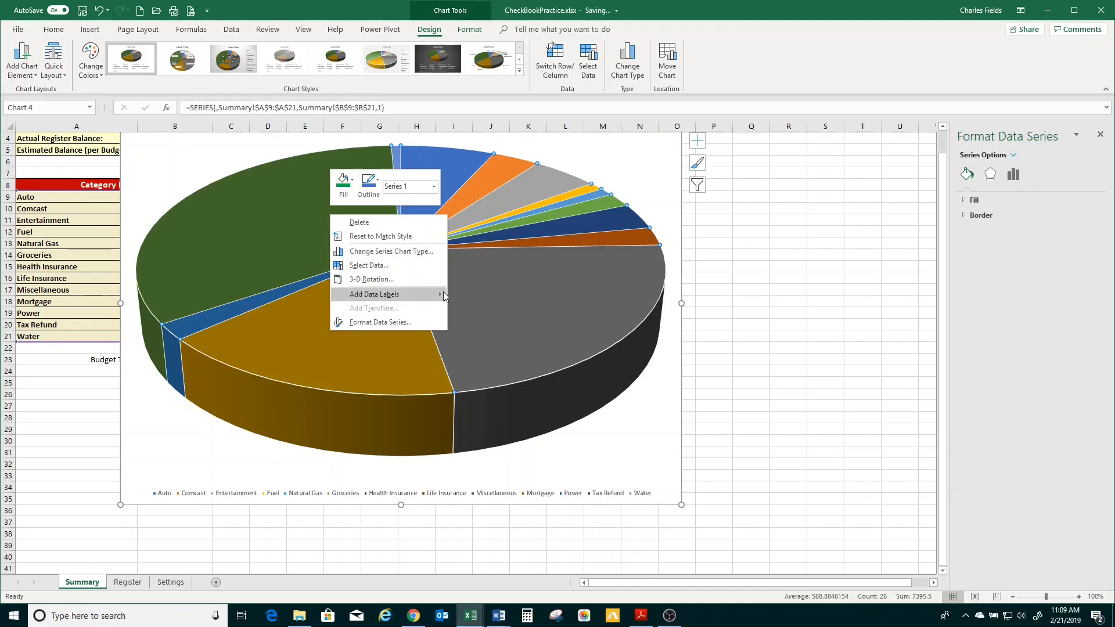
mouse_move(443, 297)
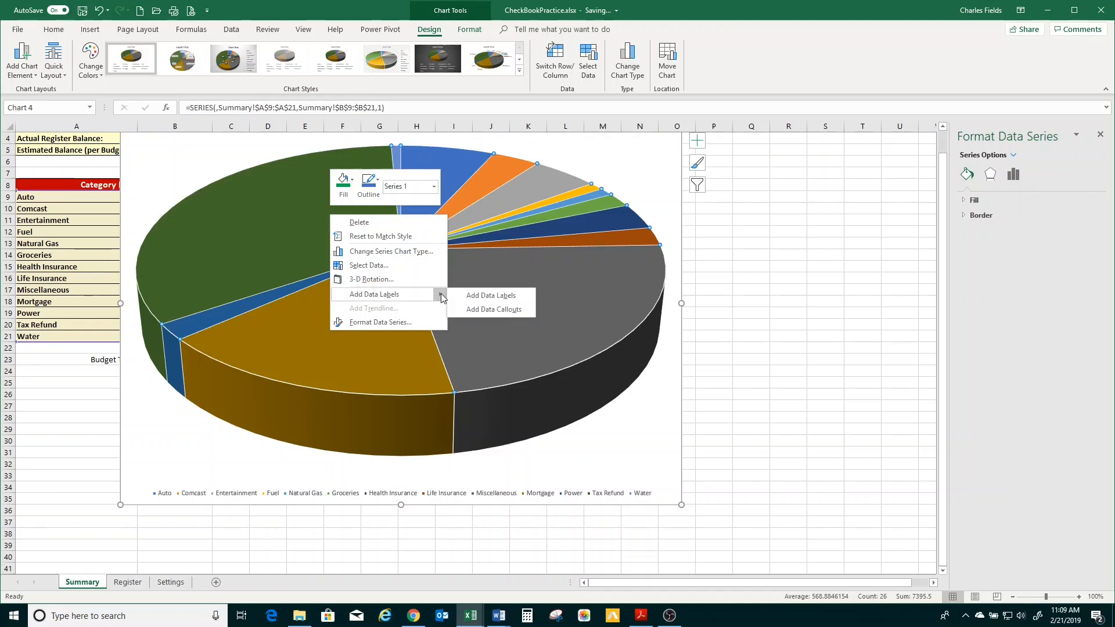
left_click(481, 297)
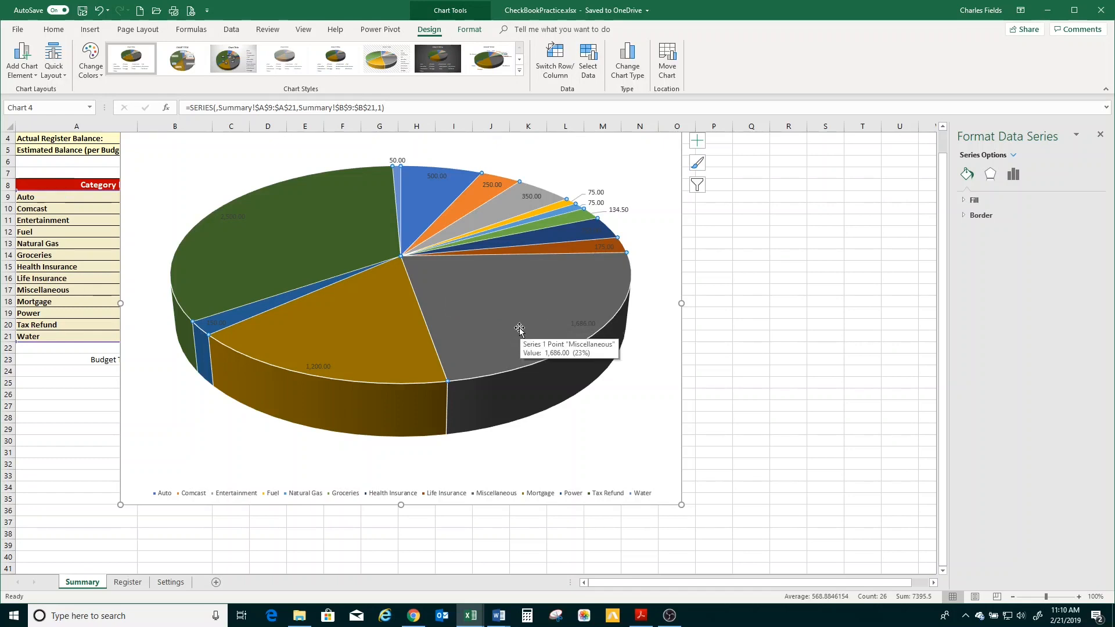
Set the pie chart's data labels to show percentages instead of values
right_click(488, 306)
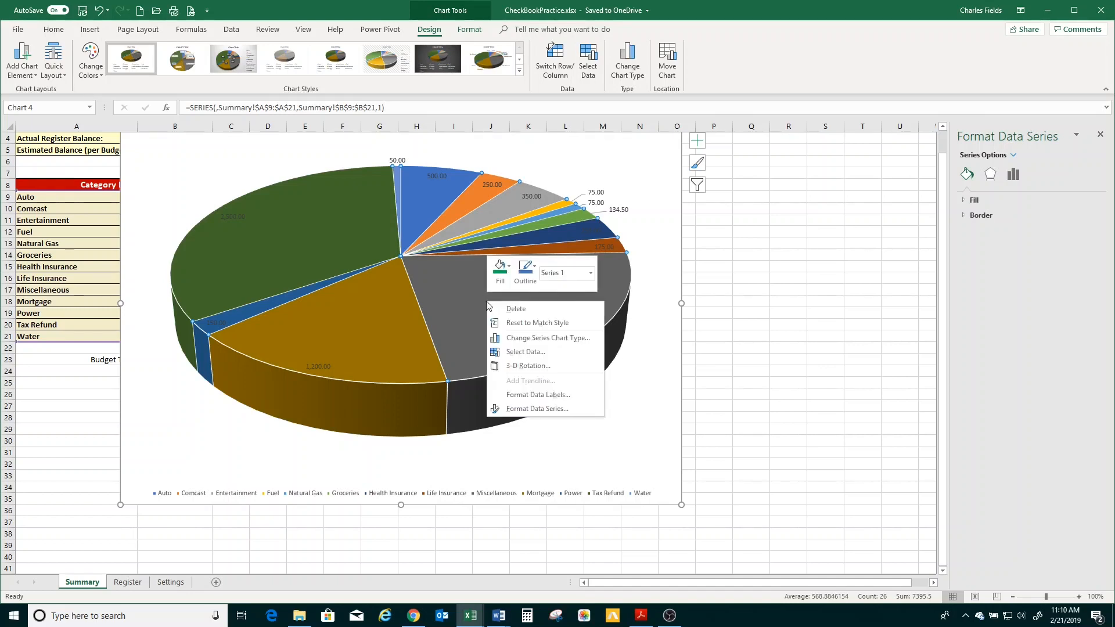
left_click(521, 395)
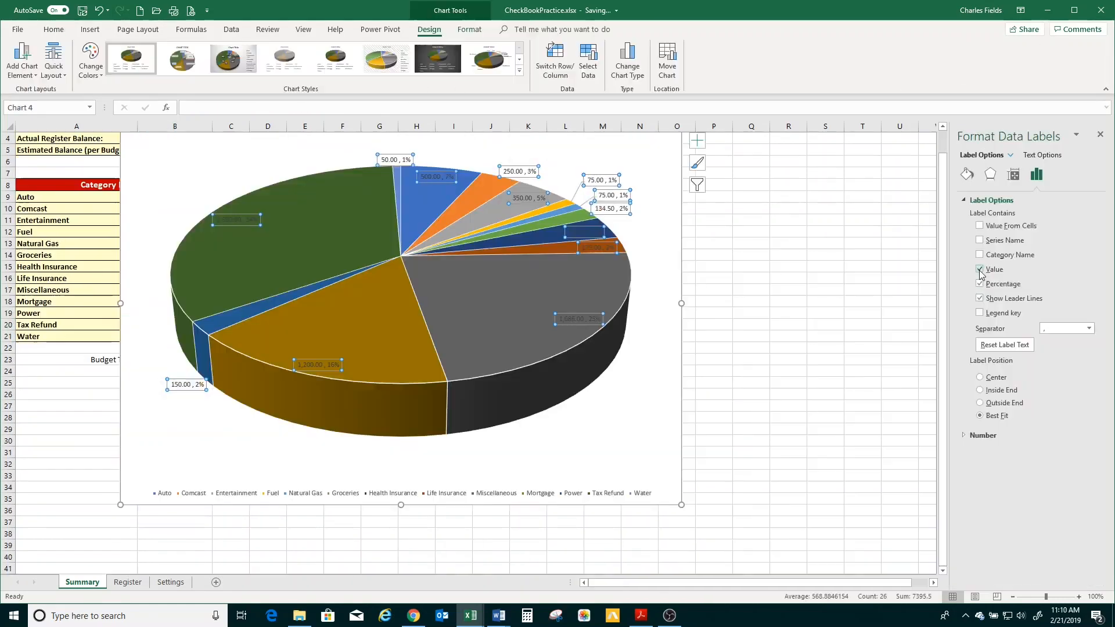
left_click(980, 270)
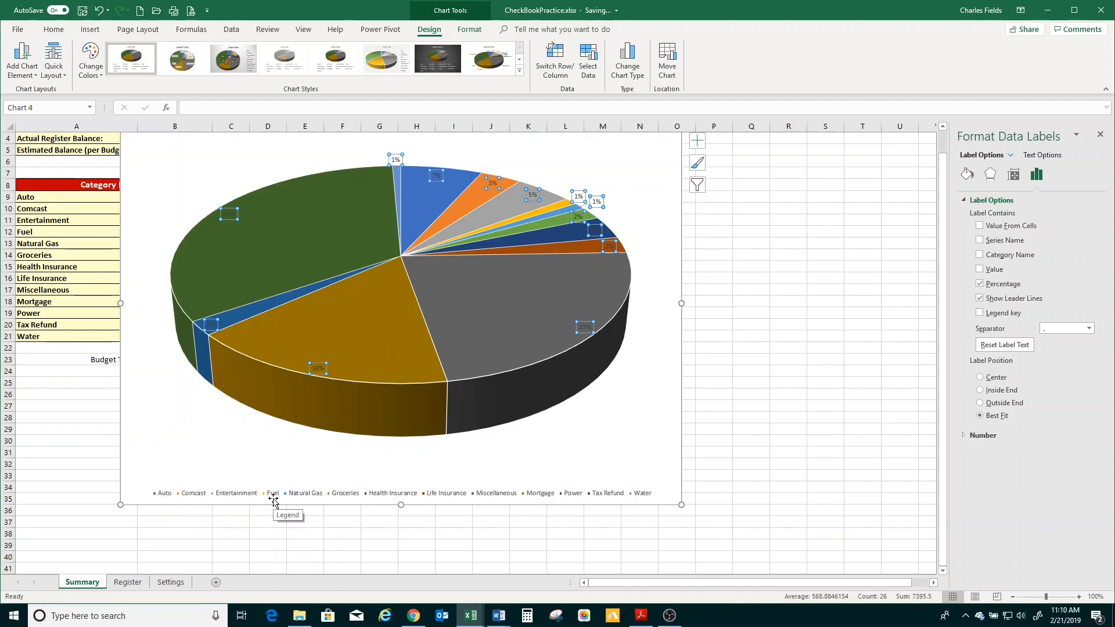
left_click(312, 442)
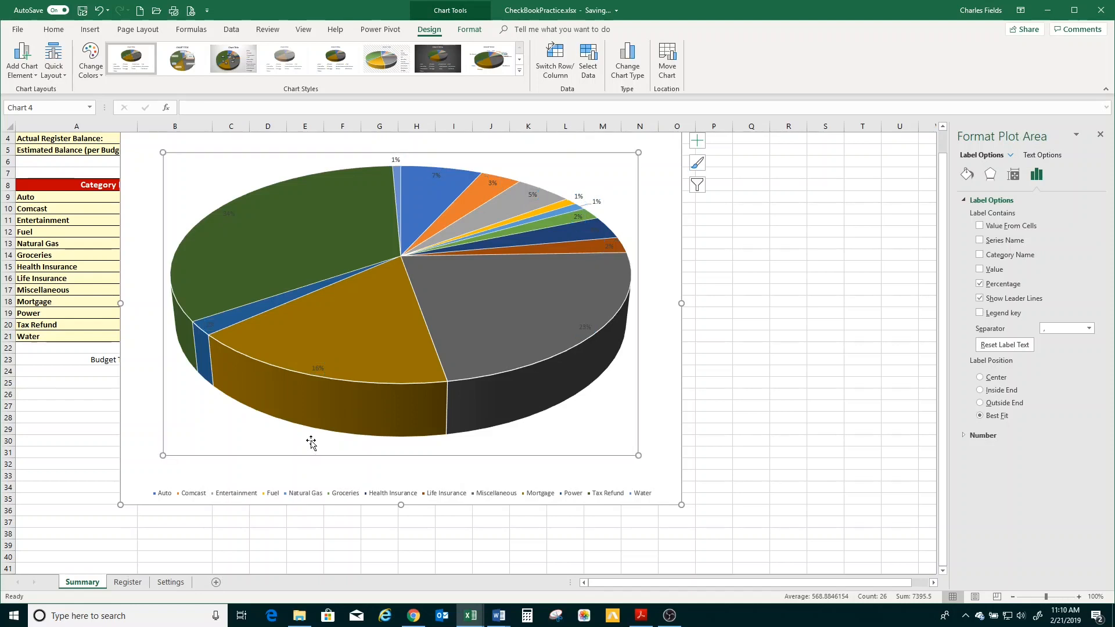
Give the Tax Refund slice's data label a solid white text fill and move the label slightly down and outward within its slice
left_click(227, 213)
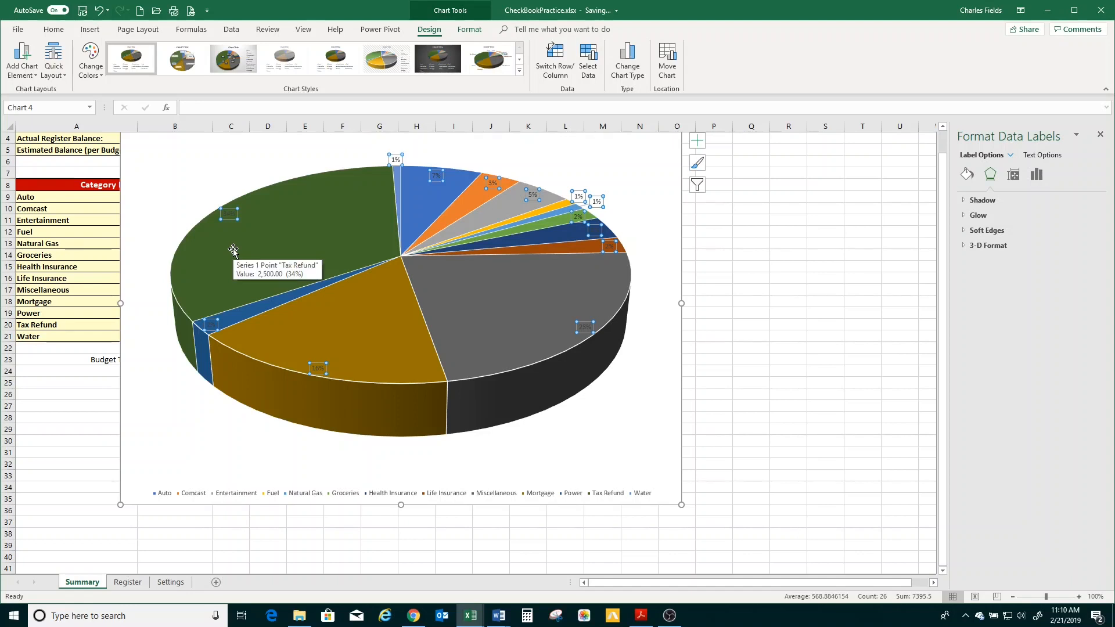
left_click(228, 214)
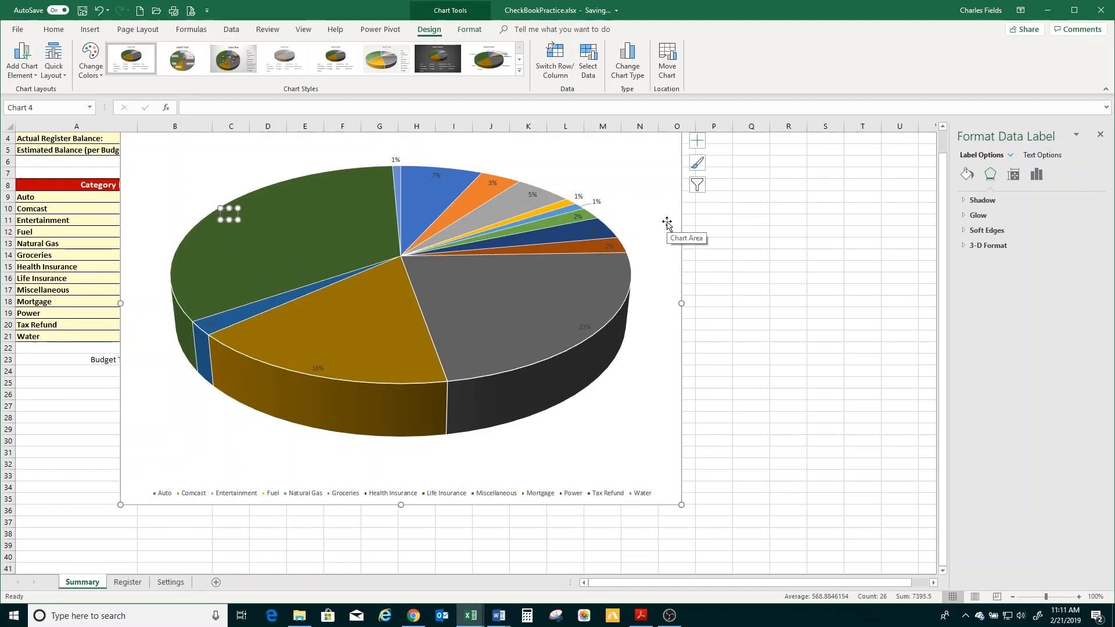
left_click(1038, 156)
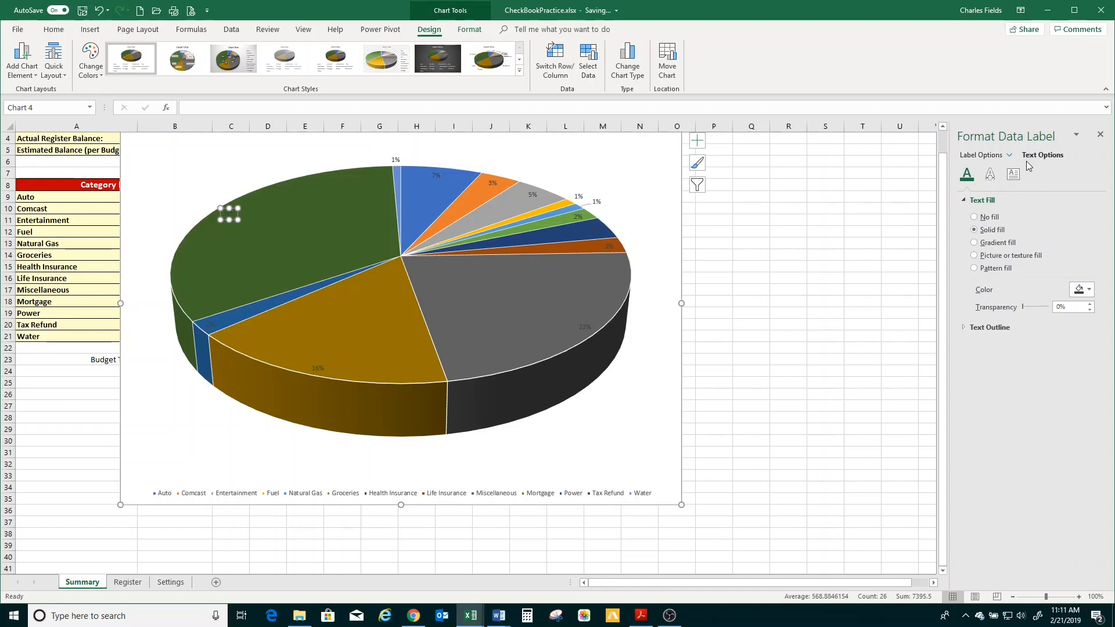
left_click(974, 229)
left_click(1089, 289)
left_click(1018, 317)
key("Right")
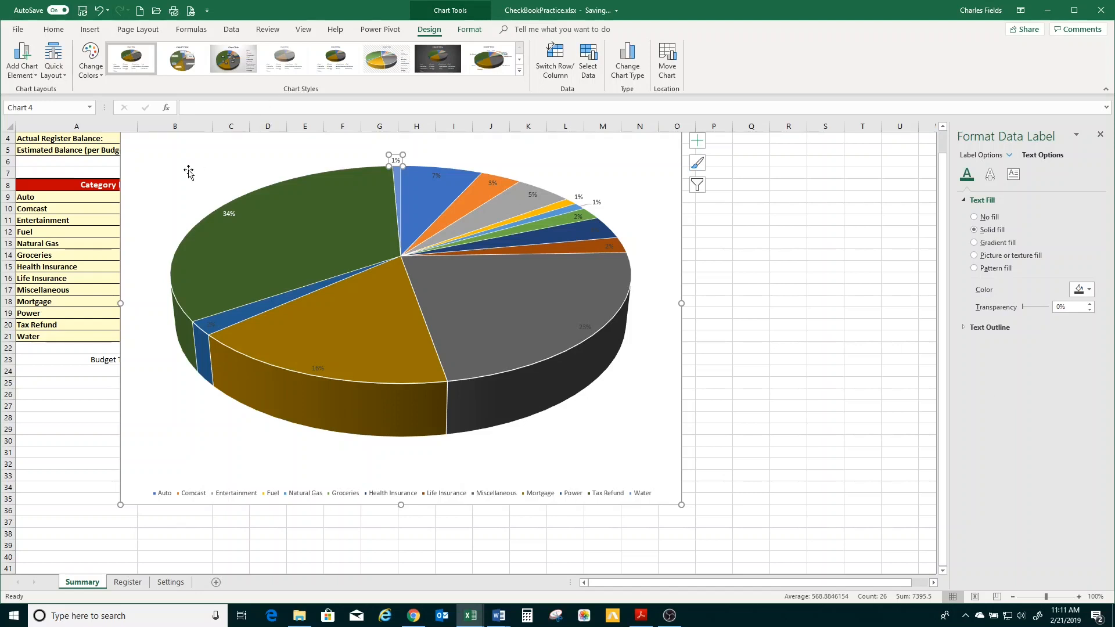
left_click(231, 214)
left_click_drag(234, 216, 227, 231)
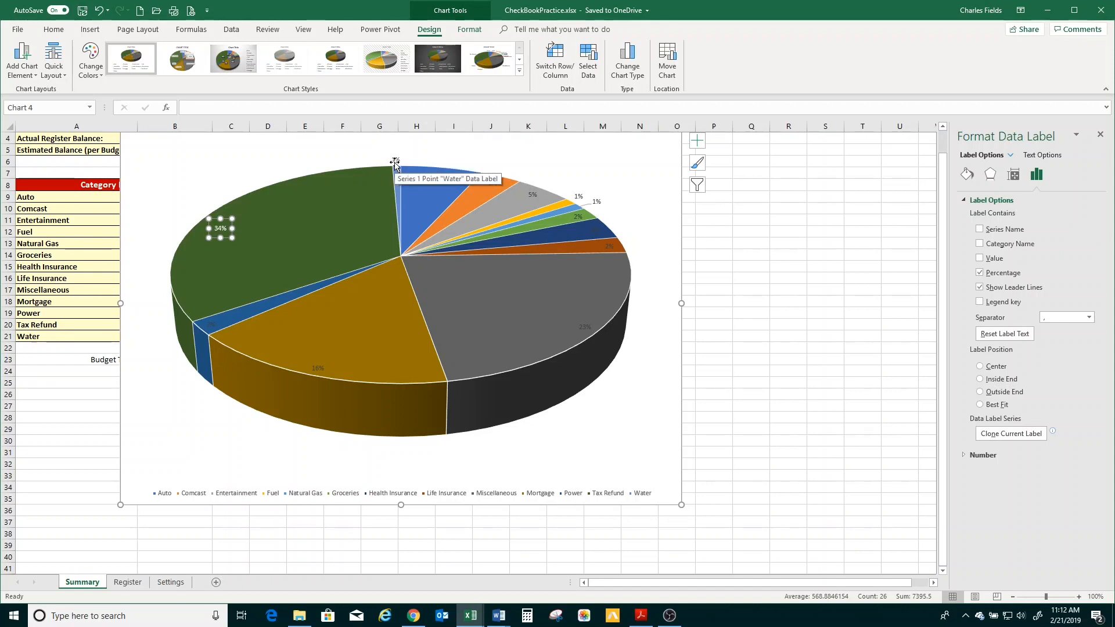
Delete the Category Summary pie chart from the Summary sheet
scroll(661, 281, "up", 1)
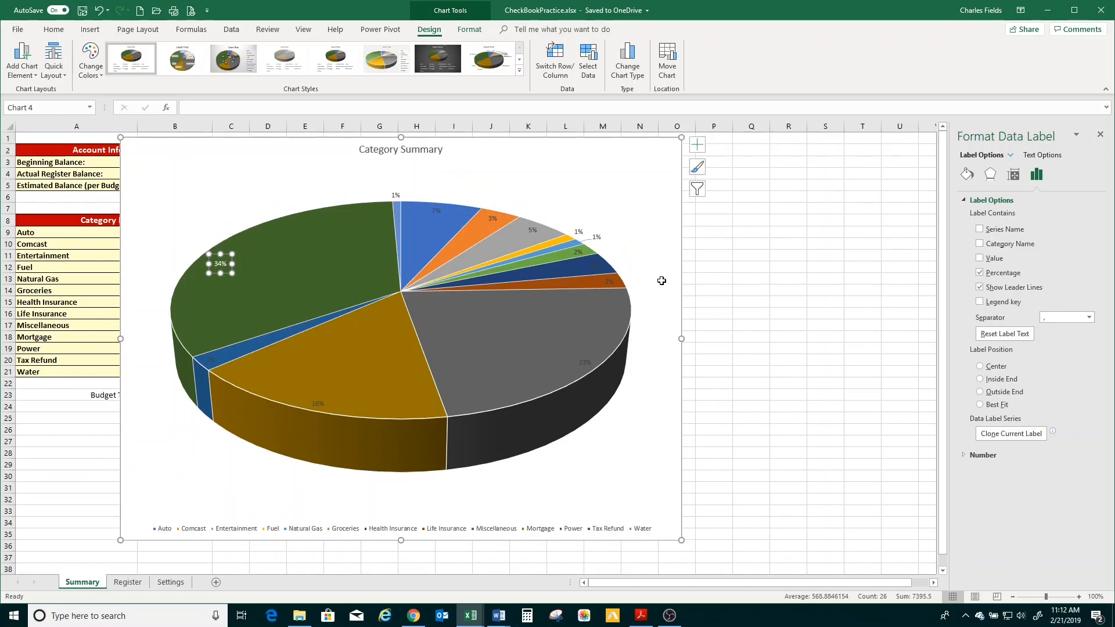
left_click(301, 164)
key("Delete")
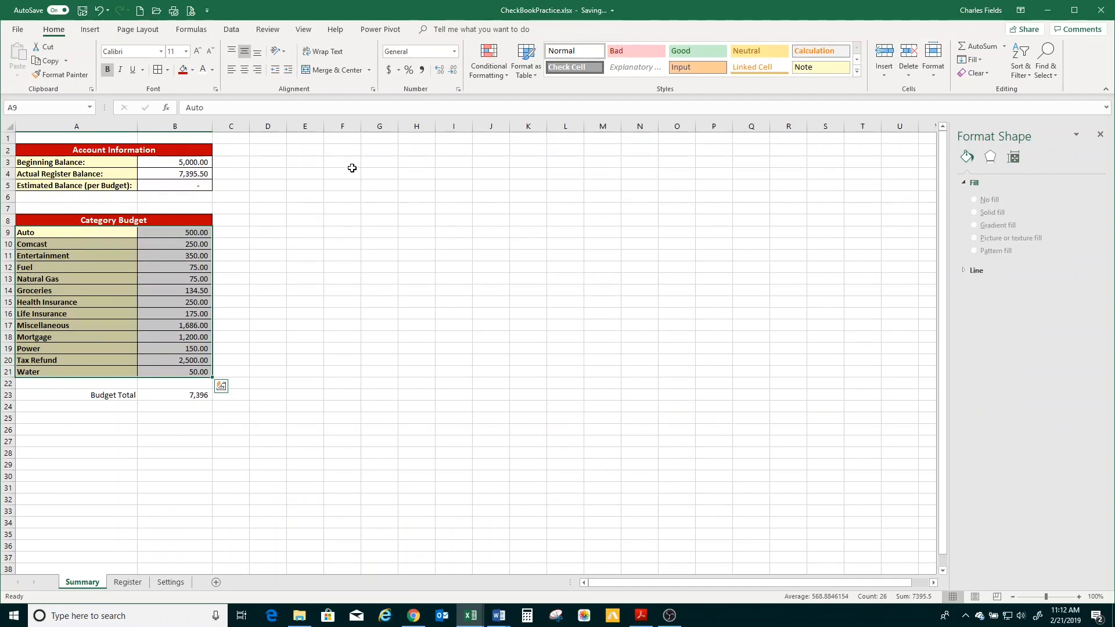
left_click_drag(251, 240, 246, 237)
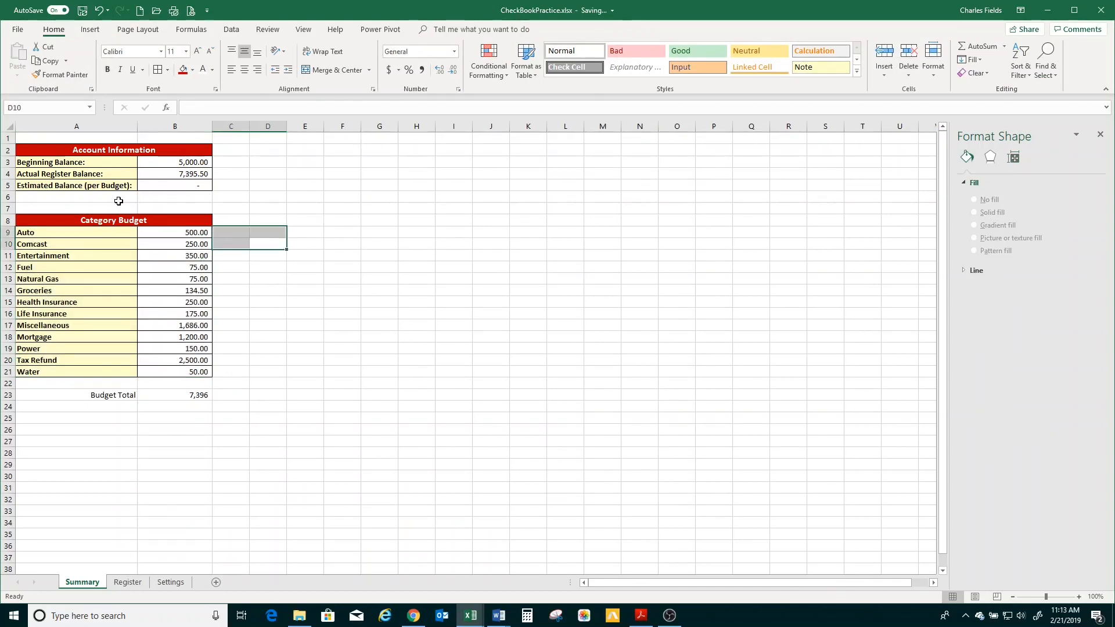
Insert a 3-D clustered column chart of A9:B21 and enlarge it beside the tables to span about columns C to N and rows 1 to 26
left_click_drag(78, 235, 192, 372)
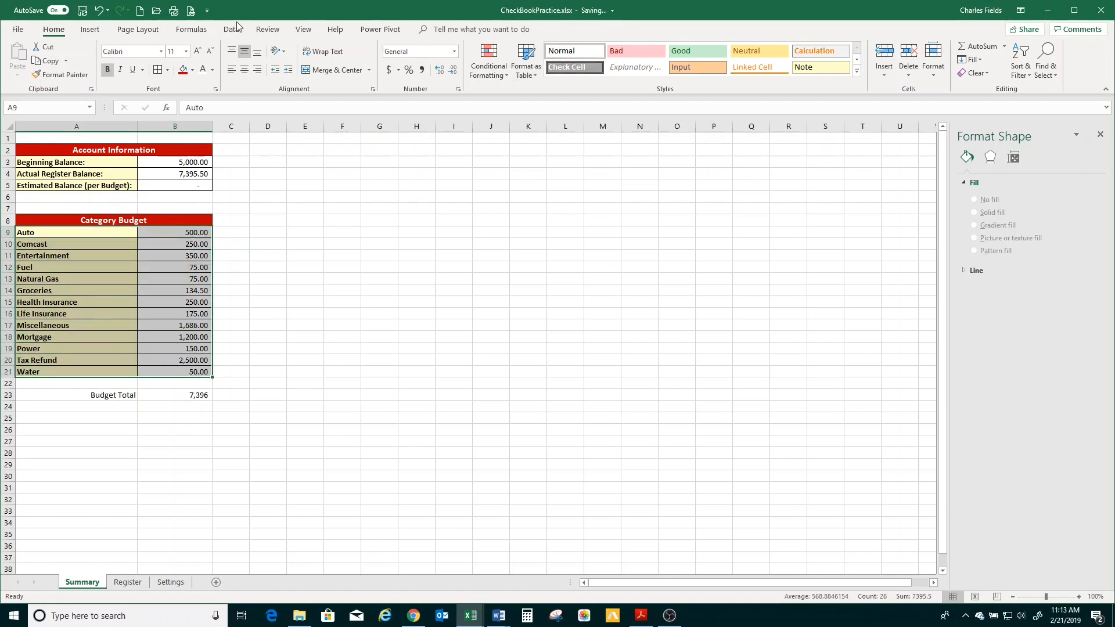
left_click(88, 30)
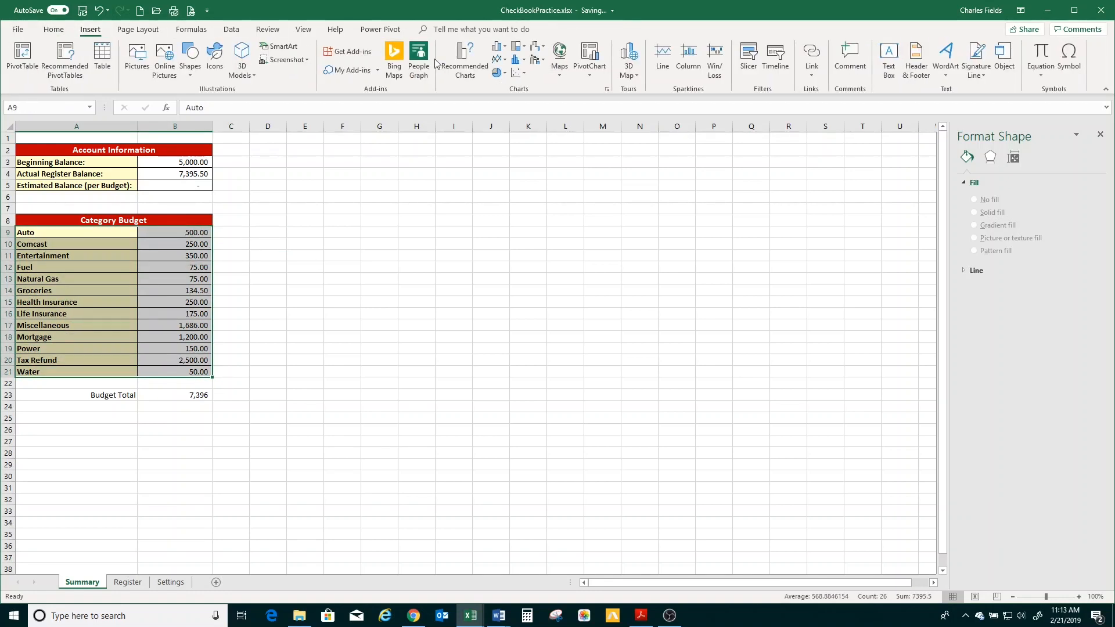
left_click(505, 51)
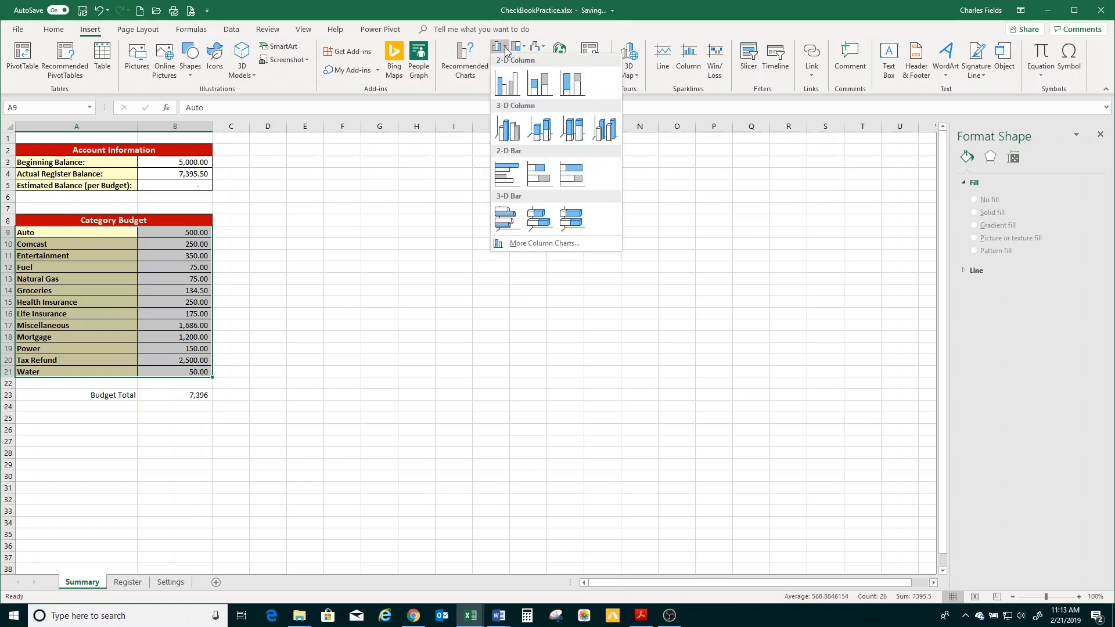
left_click(511, 128)
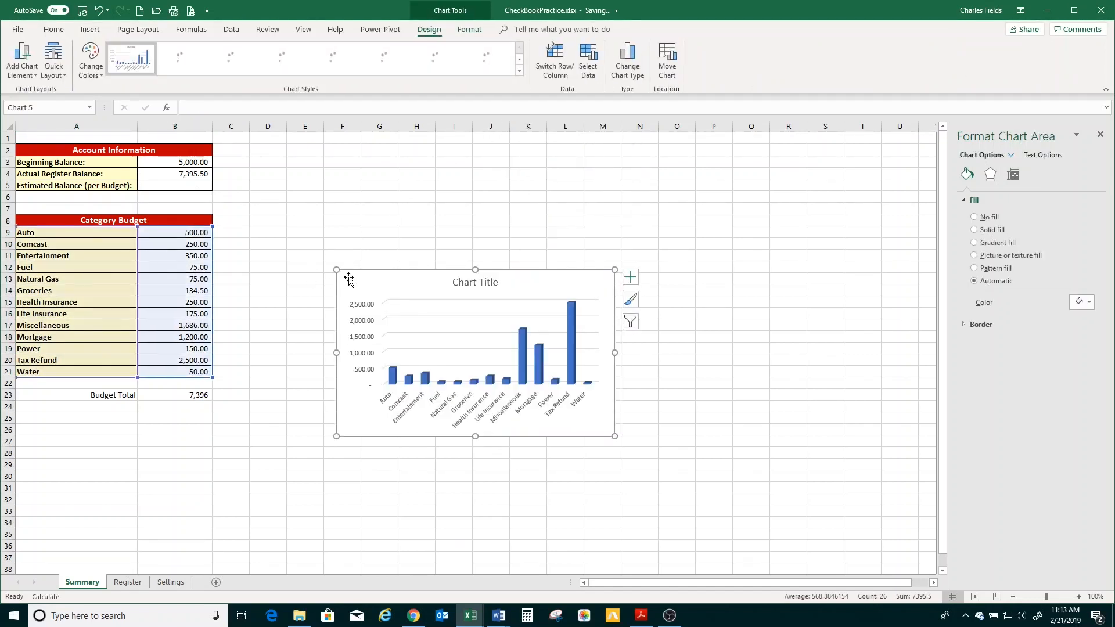
left_click_drag(336, 269, 239, 142)
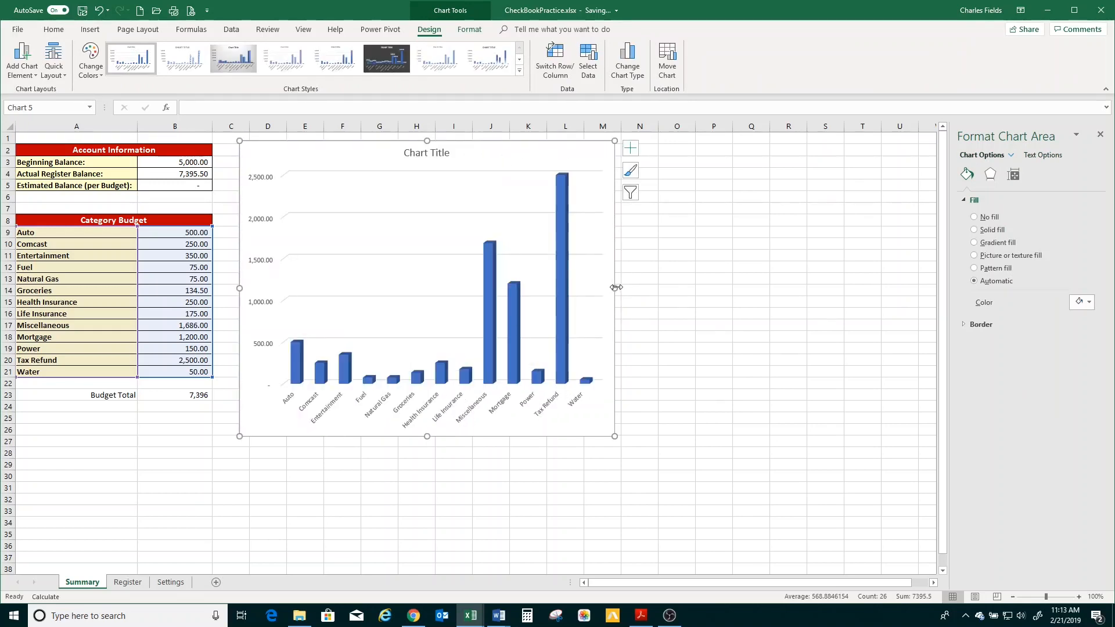
left_click_drag(616, 287, 642, 287)
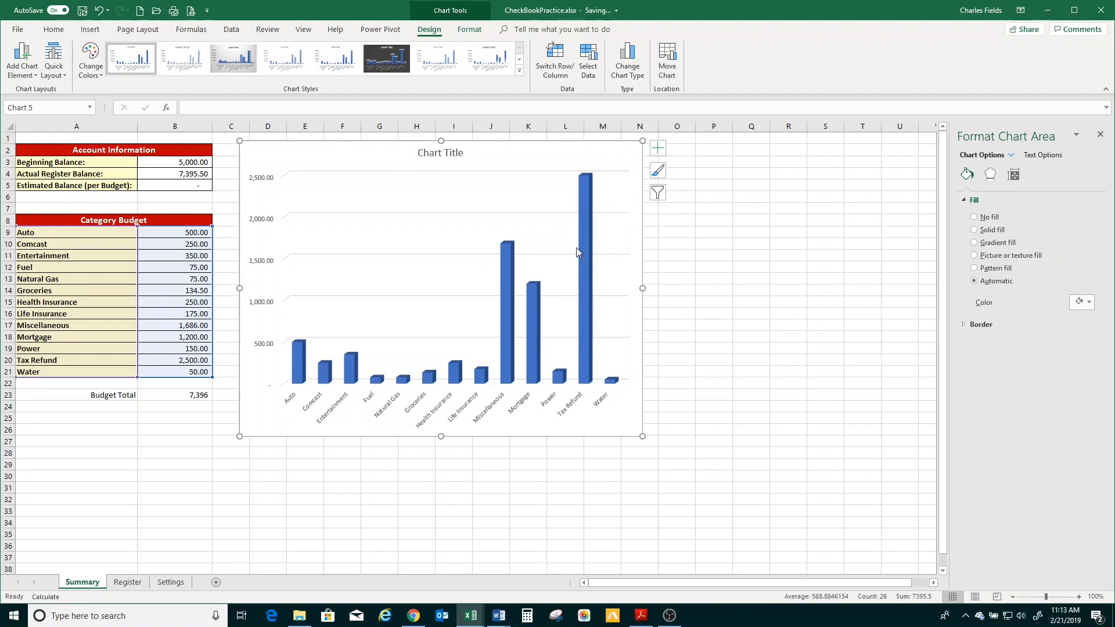
left_click(297, 362)
right_click(298, 363)
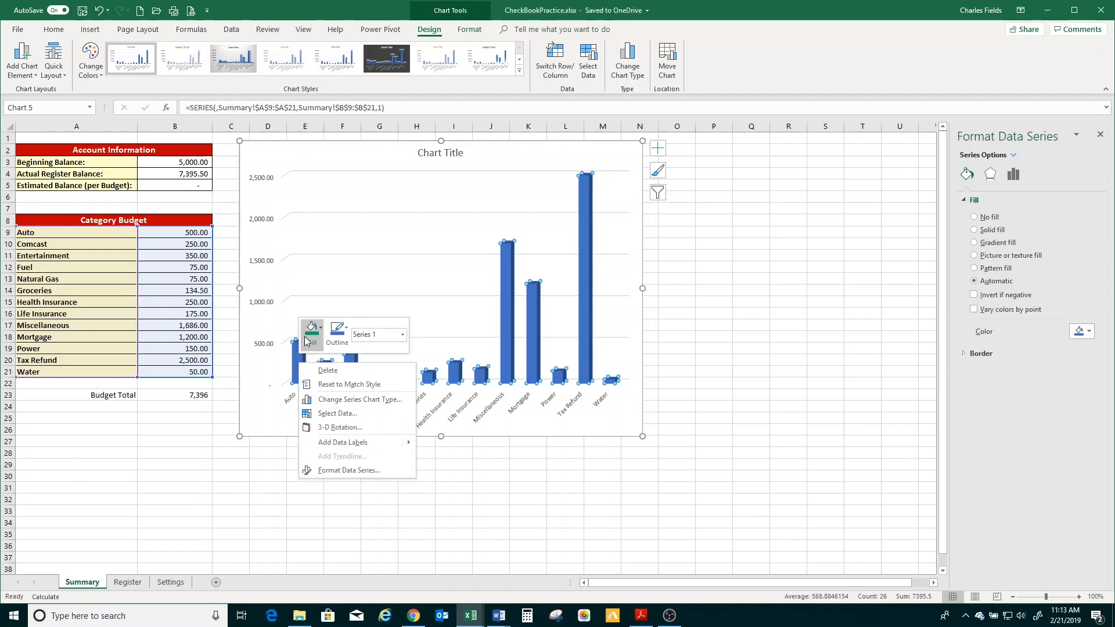
left_click(267, 447)
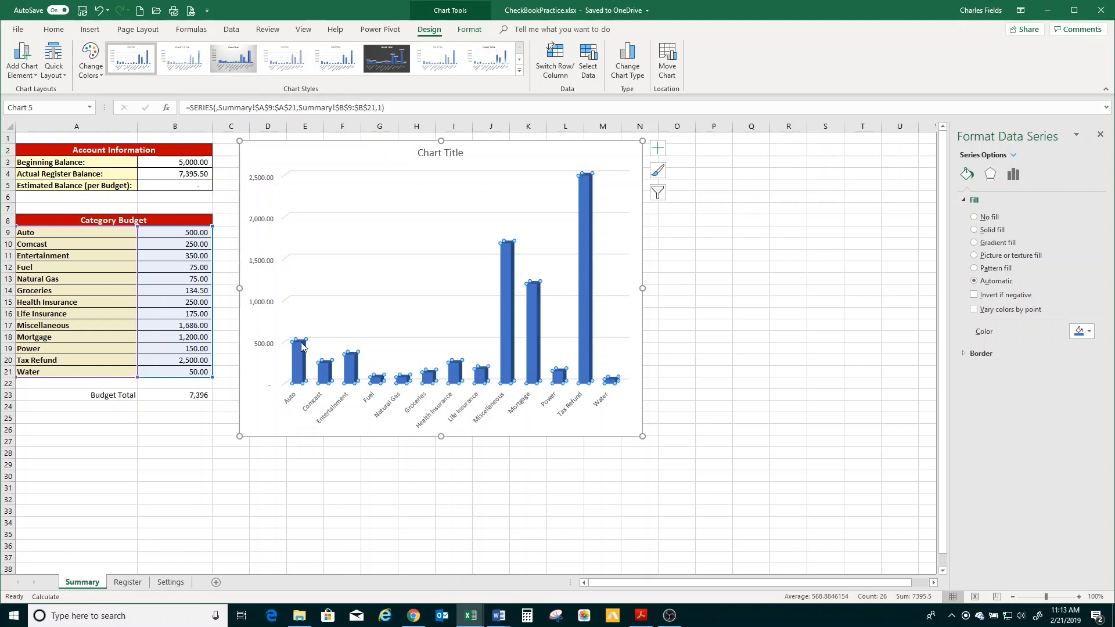
mouse_move(301, 346)
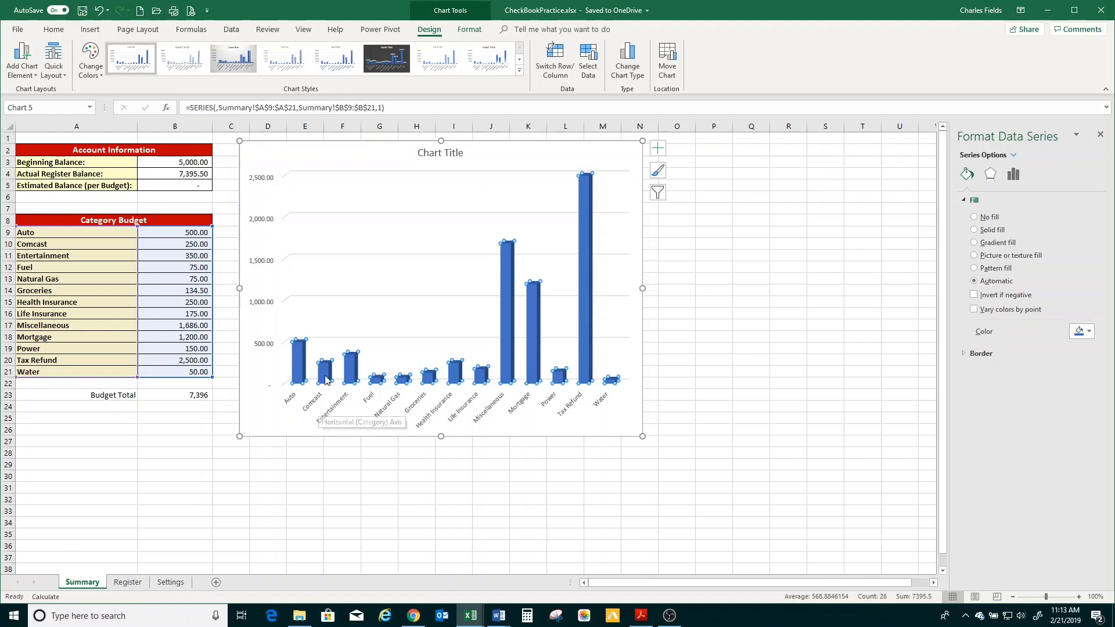
mouse_move(326, 380)
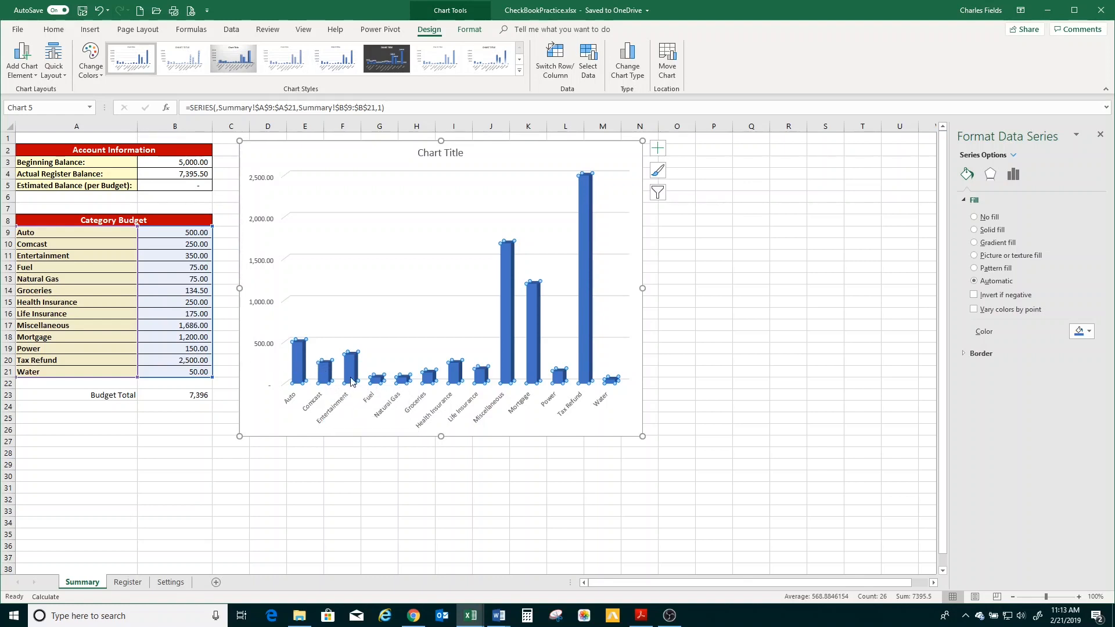
Sort the category budget range A9:B21, without a header row, by Column B from largest to smallest, and undo the sort
mouse_move(352, 366)
left_click(36, 234)
left_click_drag(35, 233, 174, 372)
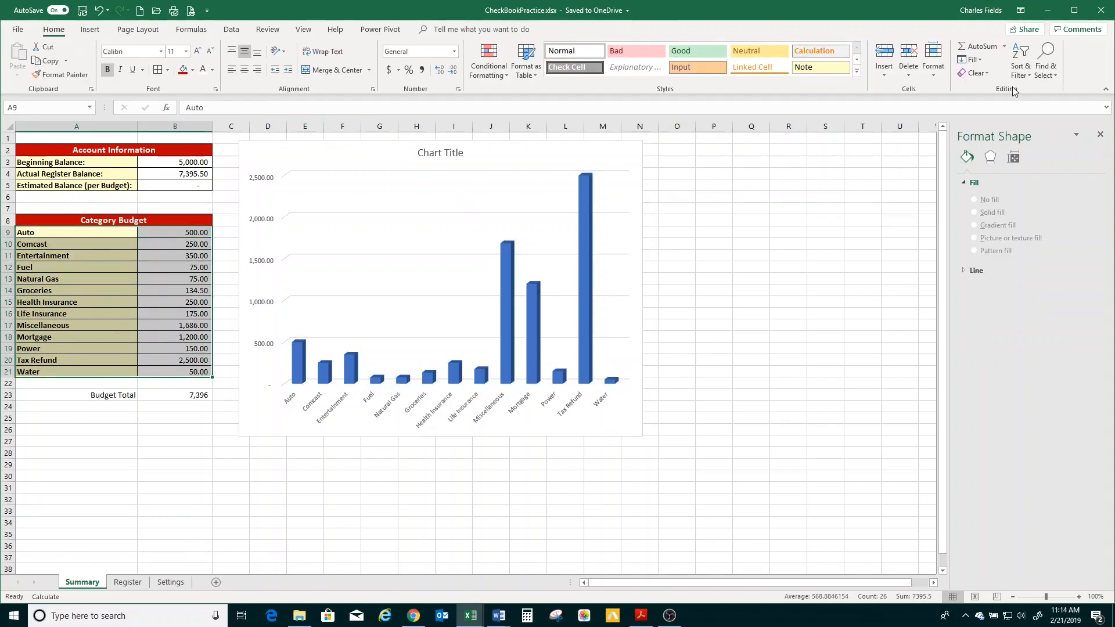
left_click(1020, 58)
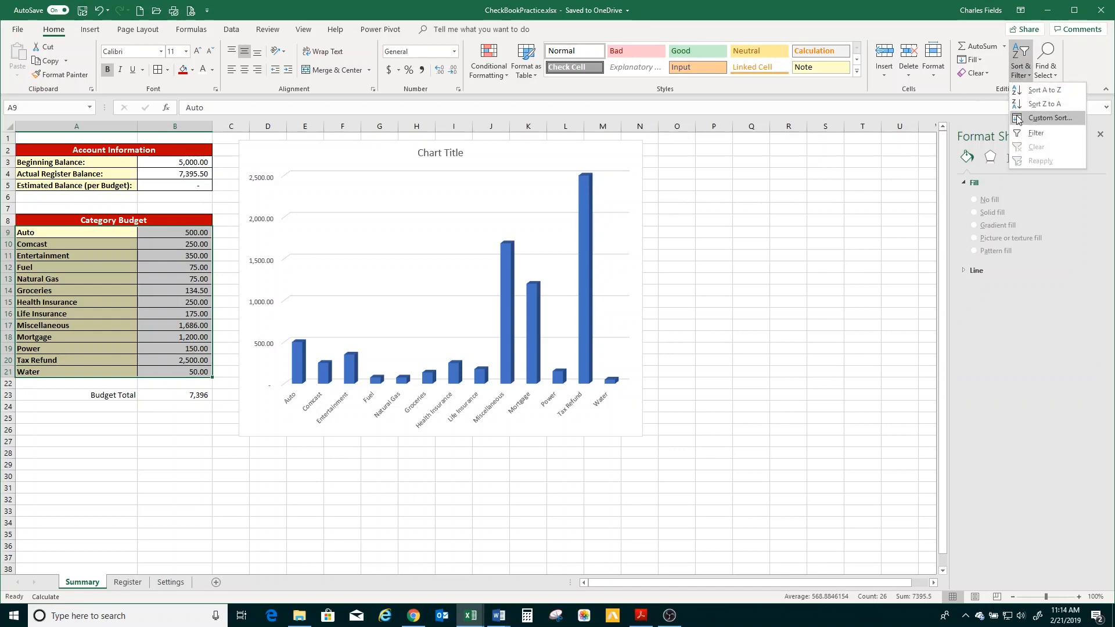
left_click(1043, 118)
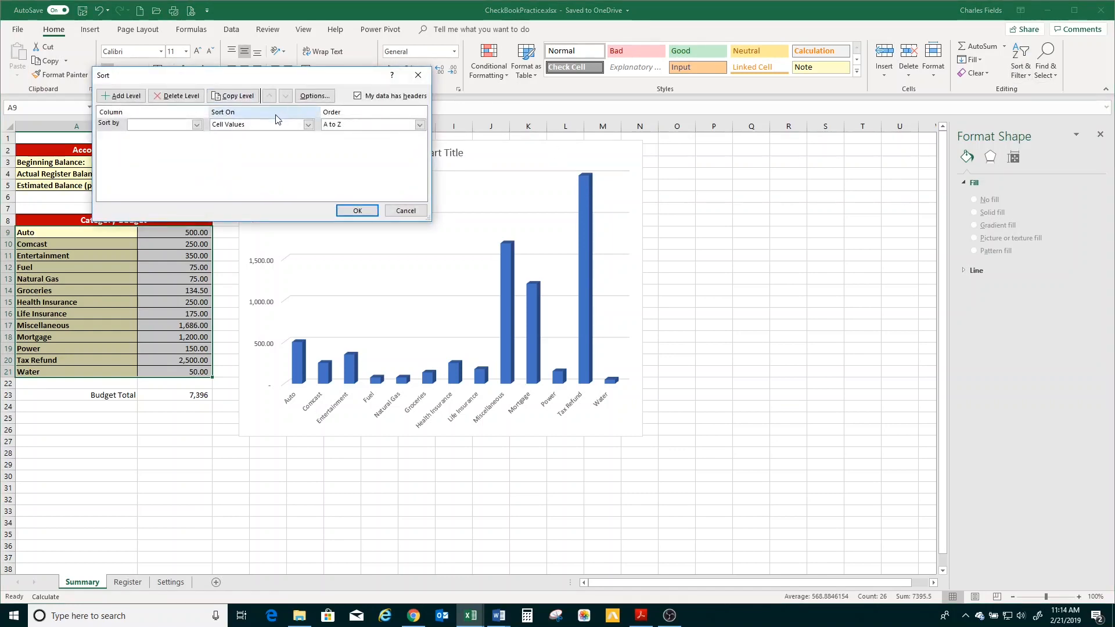
left_click_drag(198, 81, 371, 99)
left_click(370, 144)
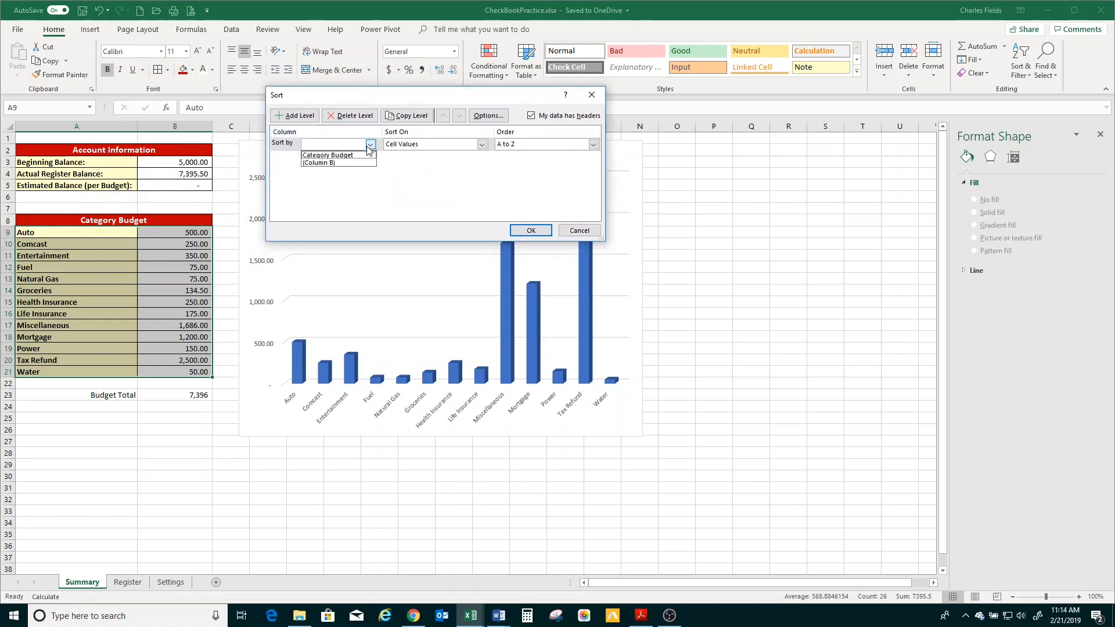
left_click(338, 165)
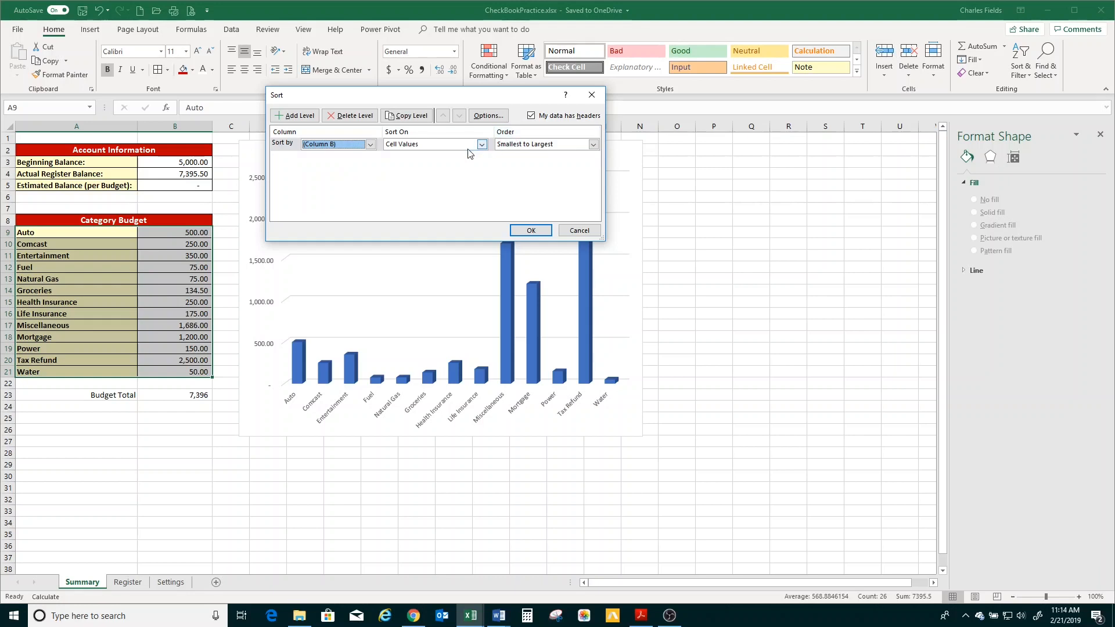
left_click(531, 116)
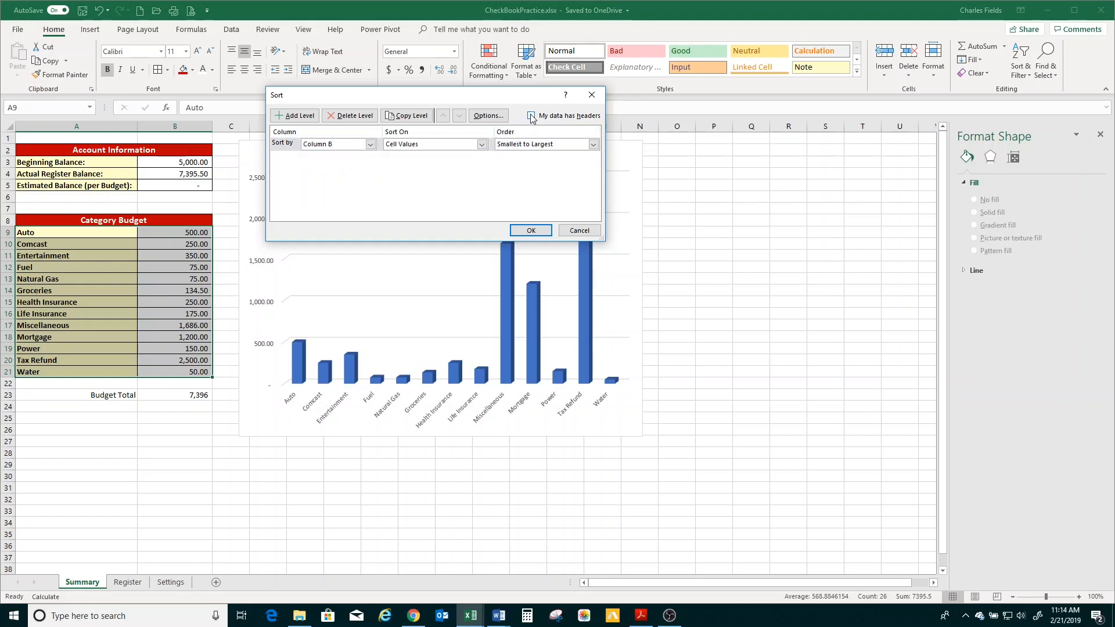
left_click(514, 145)
left_click(511, 163)
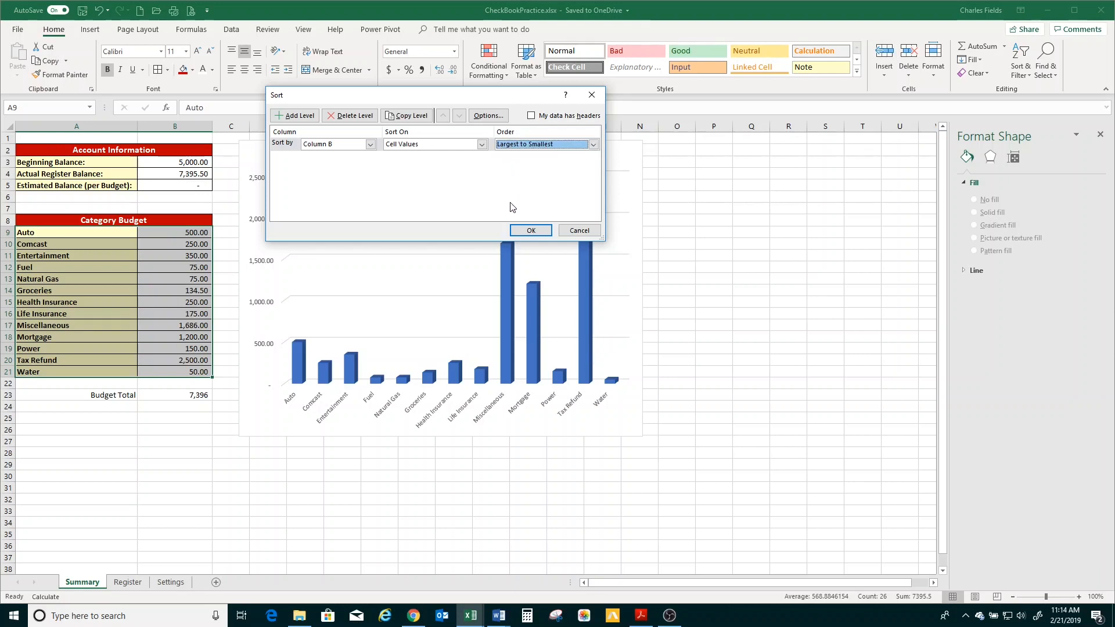
left_click(530, 231)
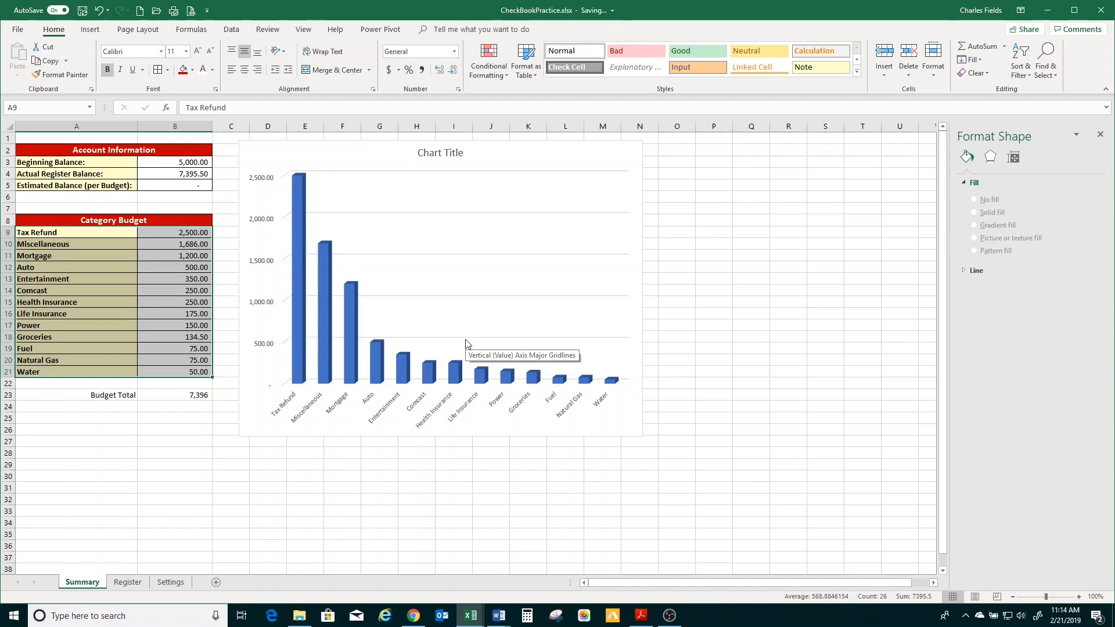
key("ctrl+z")
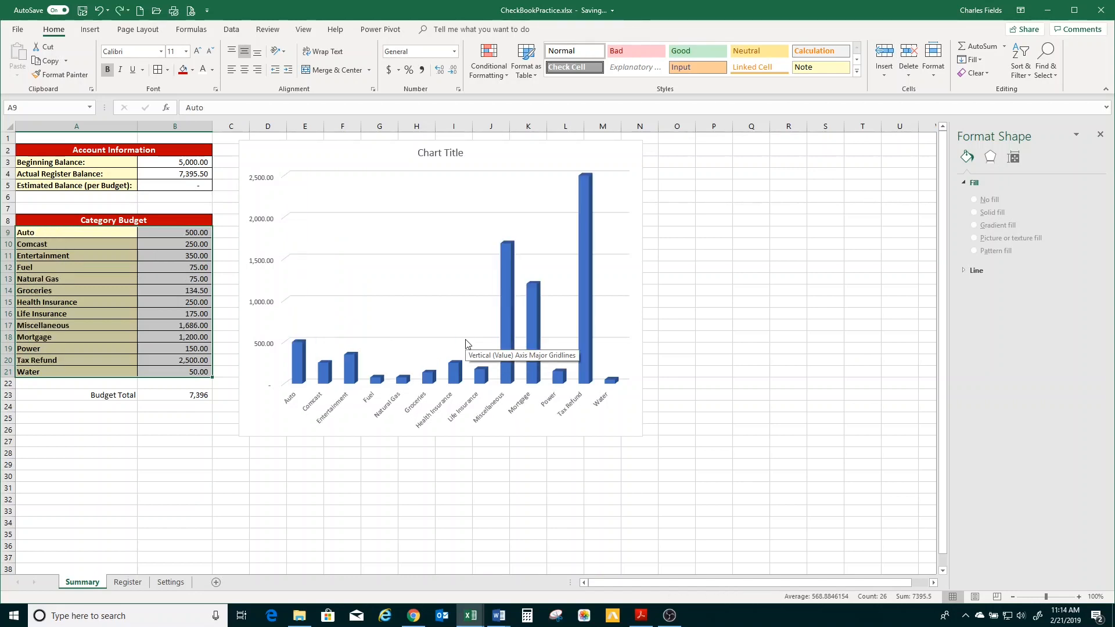
Delete the 3-D clustered column chart from the Summary sheet
left_click(430, 211)
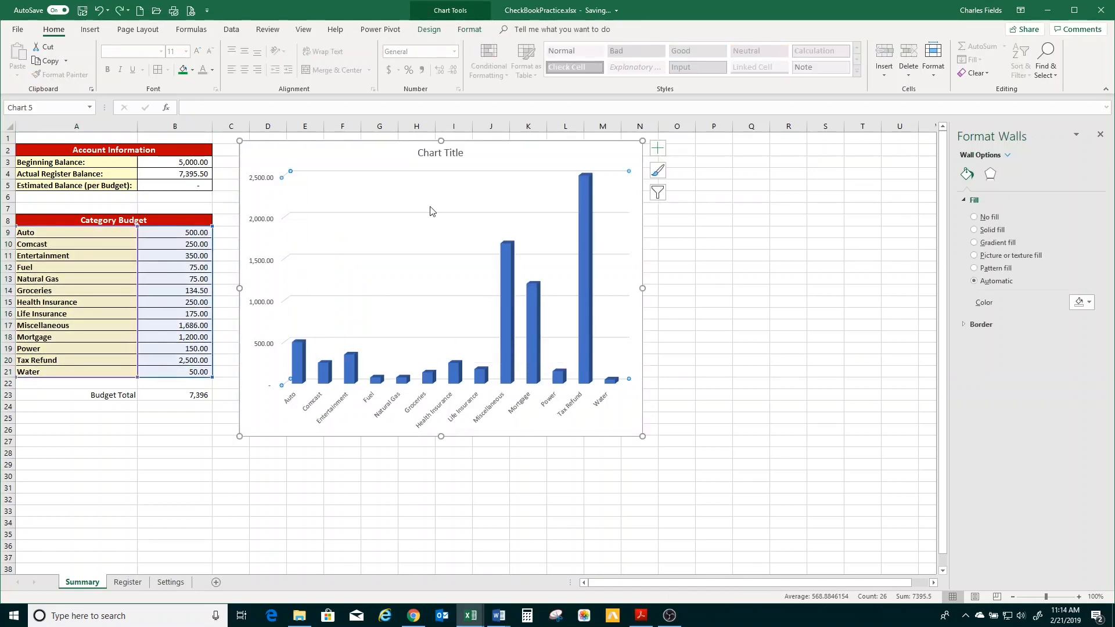
left_click(375, 157)
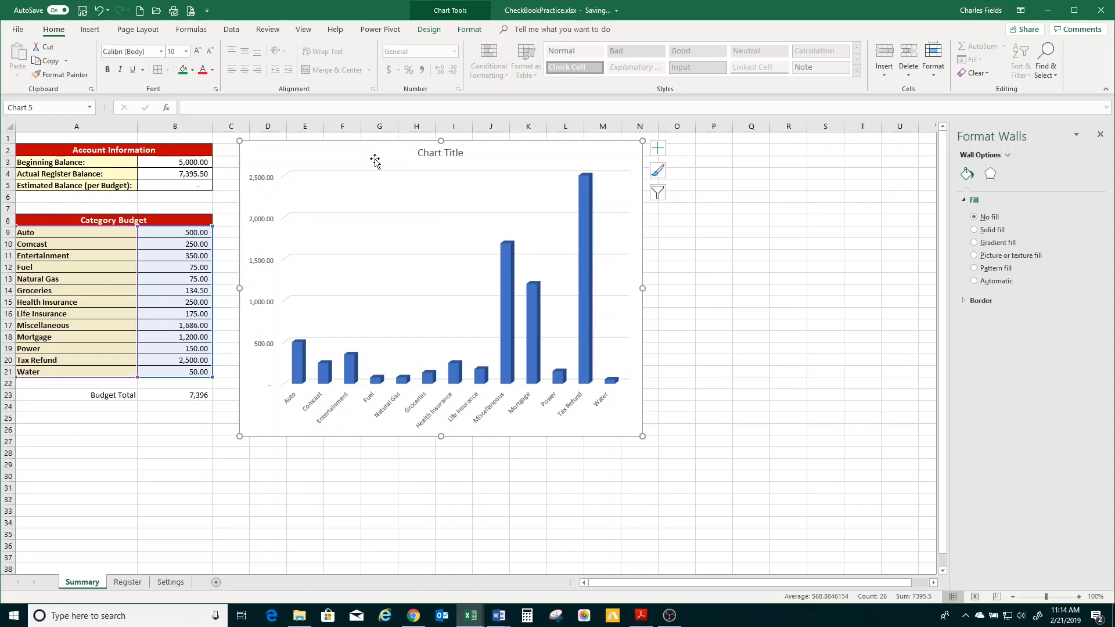
key("Delete")
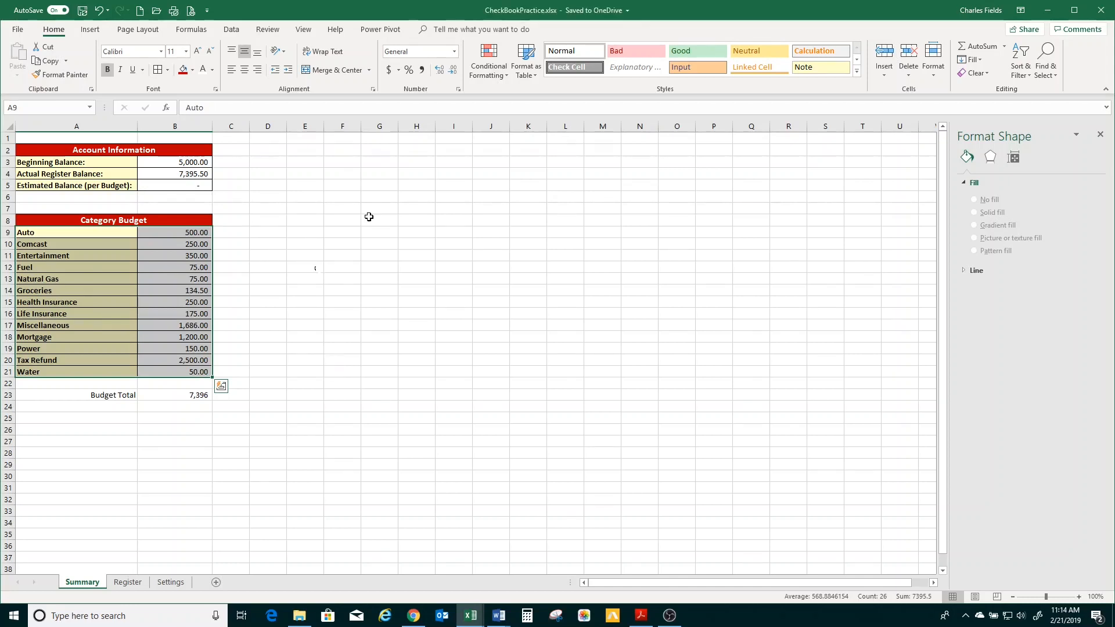
Insert a PivotTable on a new worksheet from the Register sheet's range A1:I1048575, leaving out the totals row
left_click(127, 582)
left_click(178, 530)
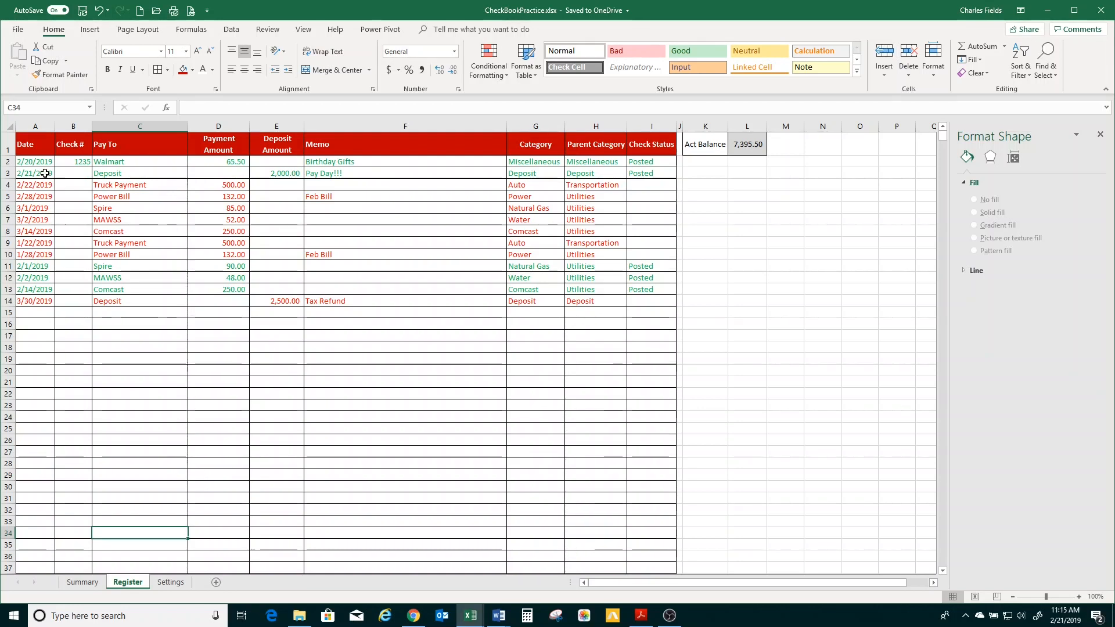
key("ctrl+Home")
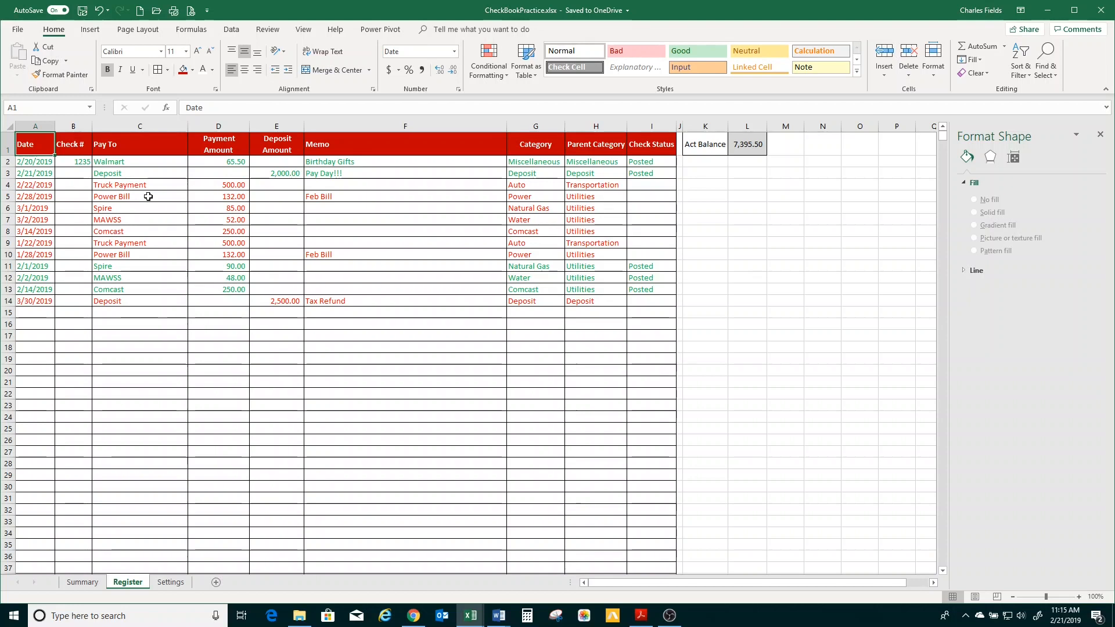
key("shift+Right")
key("shift+Right")
key("shift+Right")
key("shift+Right")
key("shift+Right")
key("shift+Right")
key("shift+Right")
key("shift+Right")
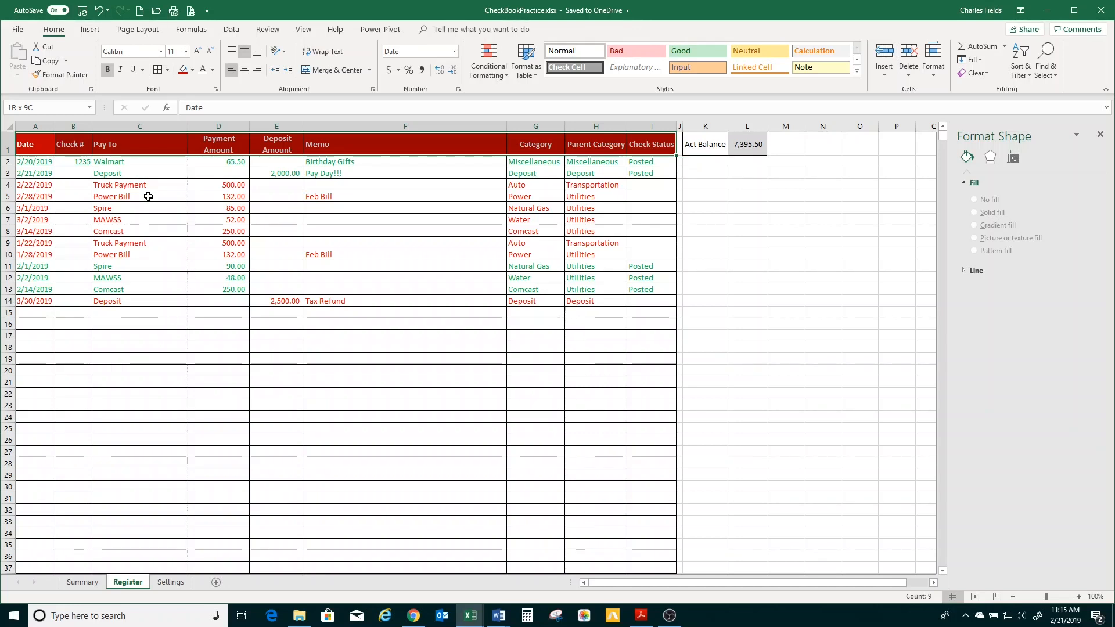
key("ctrl+shift+Down")
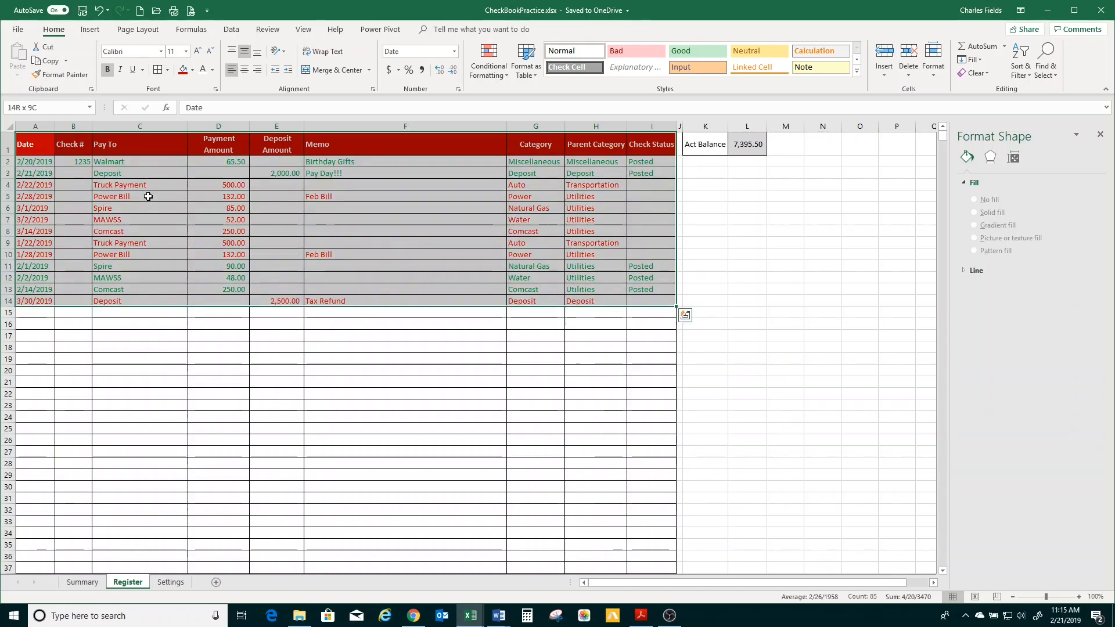
key("ctrl+shift+Down")
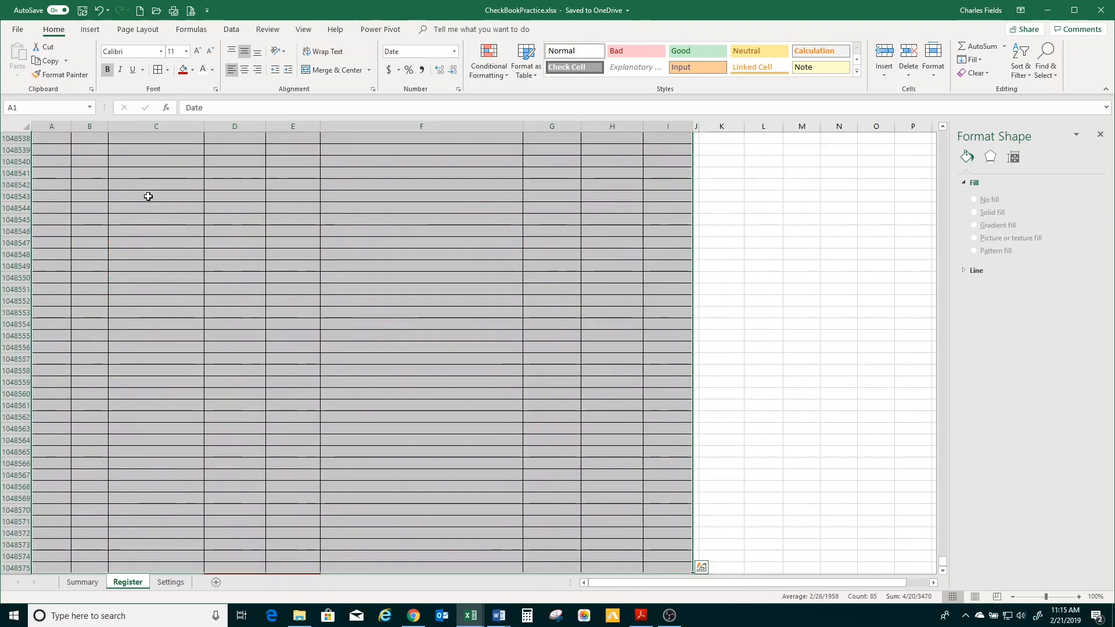
scroll(103, 283, "down", 3)
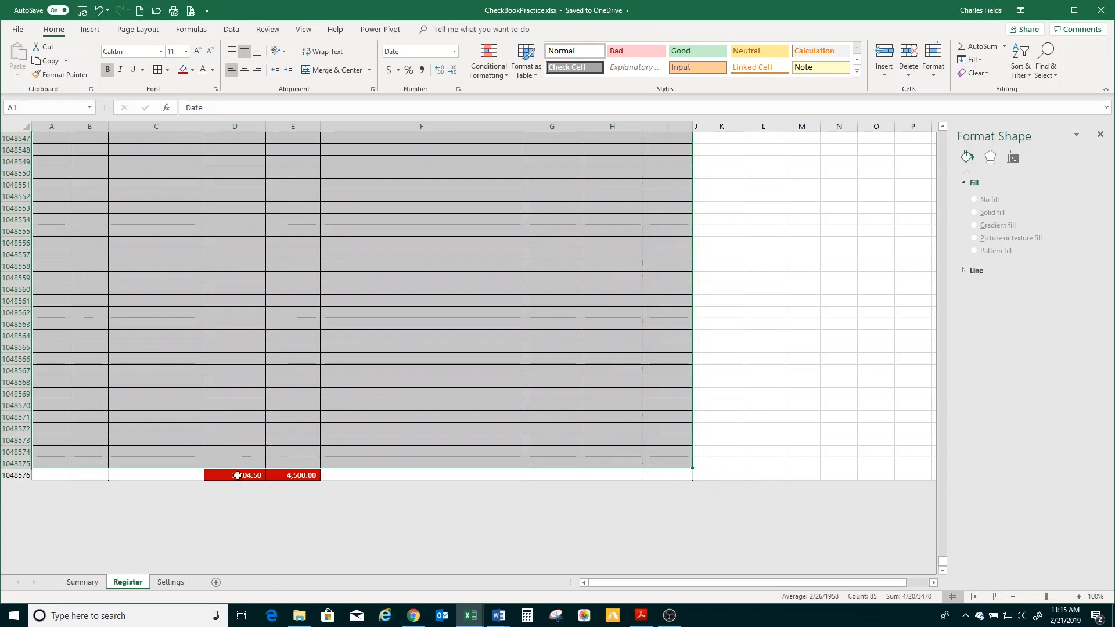
scroll(237, 476, "up", 5)
scroll(237, 476, "up", 16)
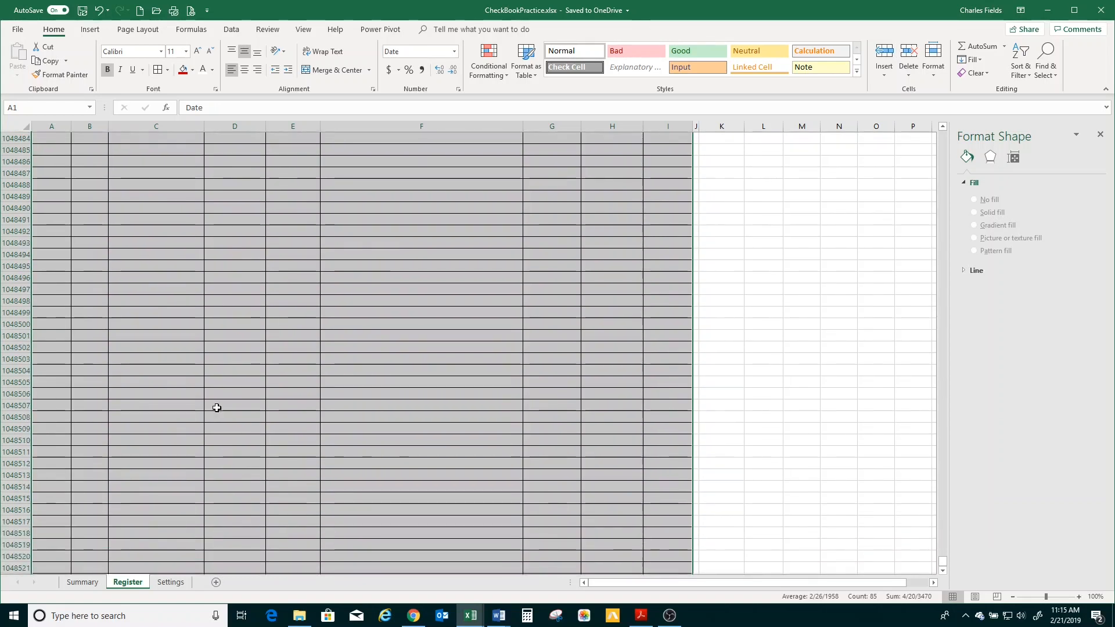
left_click(90, 32)
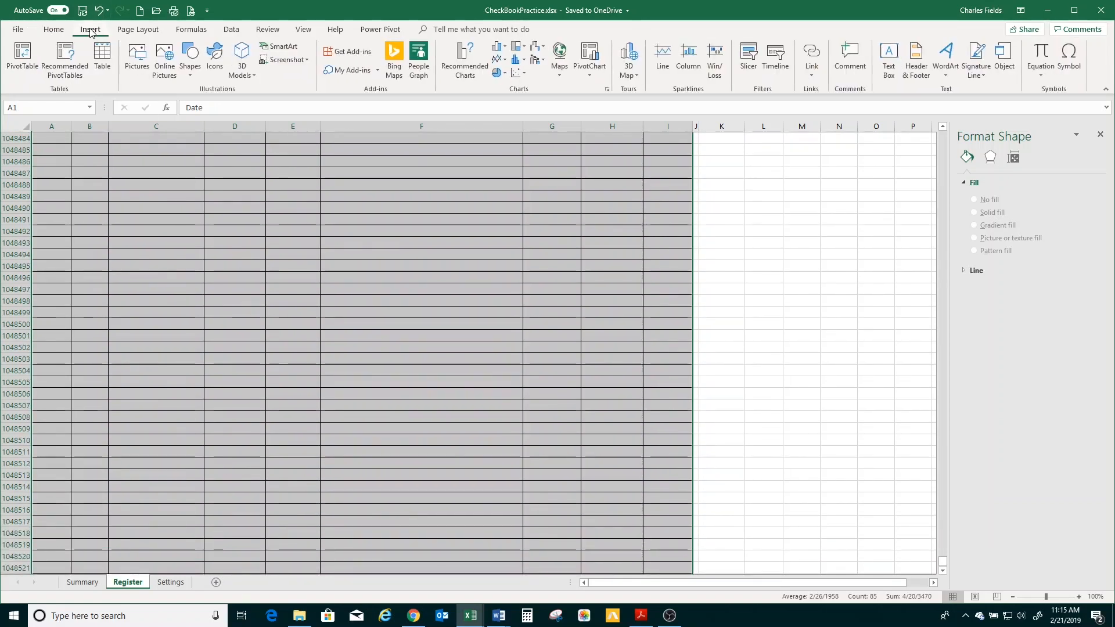
left_click(17, 56)
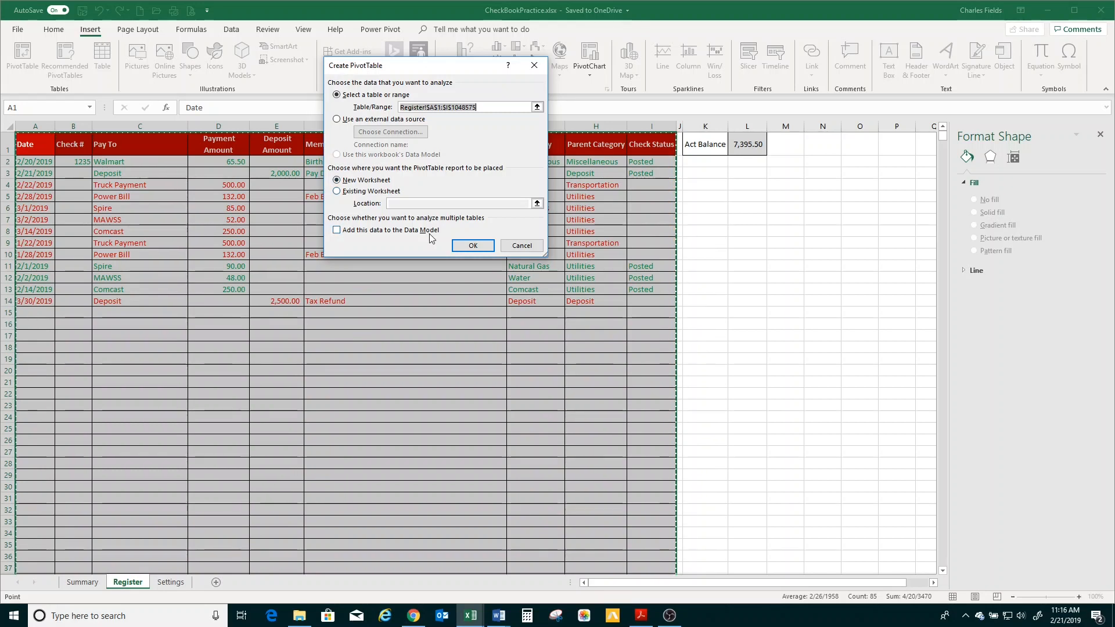
left_click(460, 248)
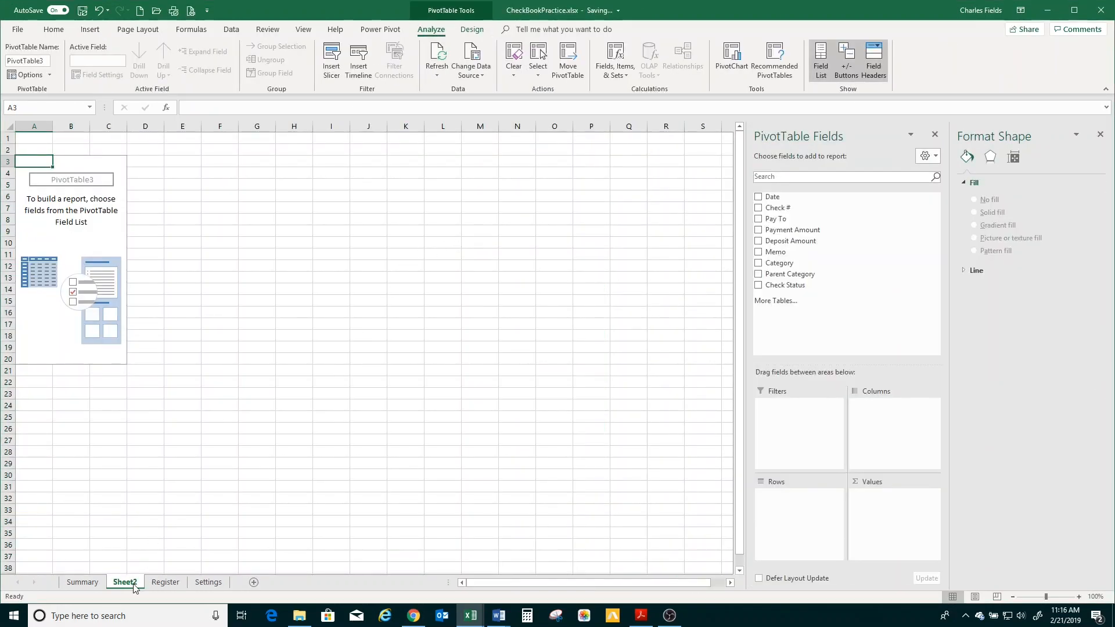
Move the new pivot sheet between Register and Settings and rename it "Pivot Table"
left_click_drag(172, 587, 185, 588)
double_click(171, 583)
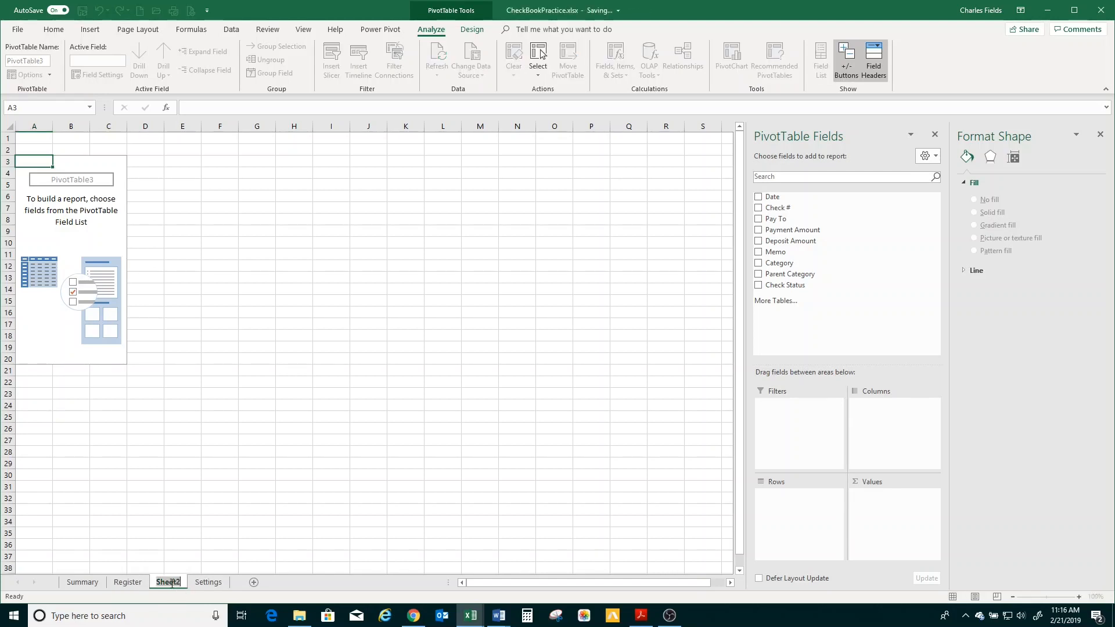
type("Pivot Table")
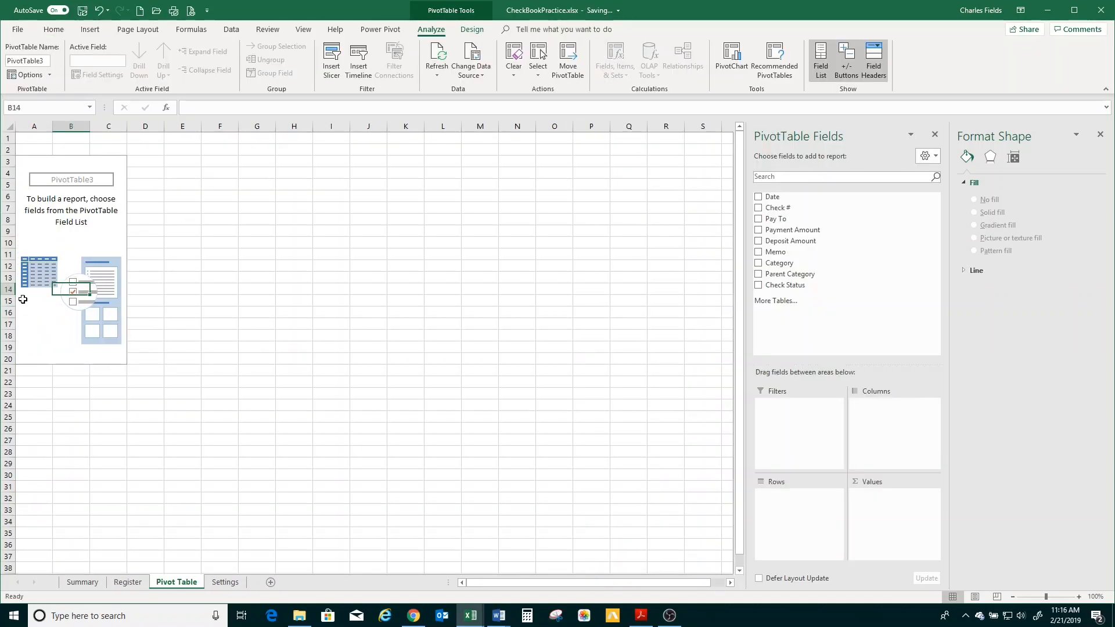
left_click(173, 583)
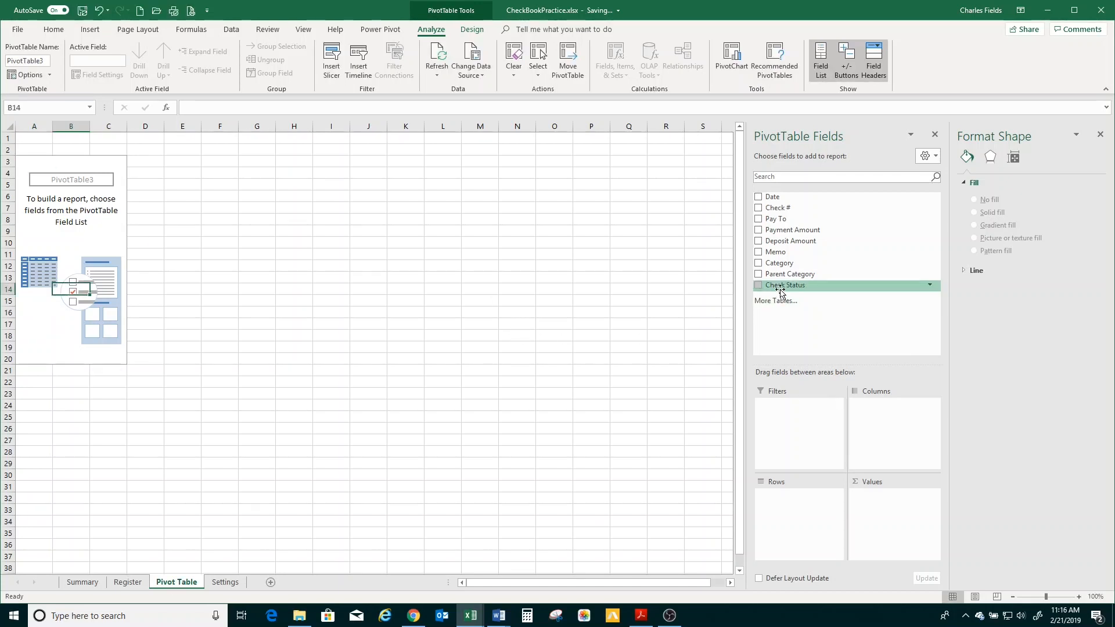
Lay out the pivot table with Check Status as filter, Parent Category and Category as rows, and the sum of Payment Amount as values
left_click_drag(782, 289, 795, 411)
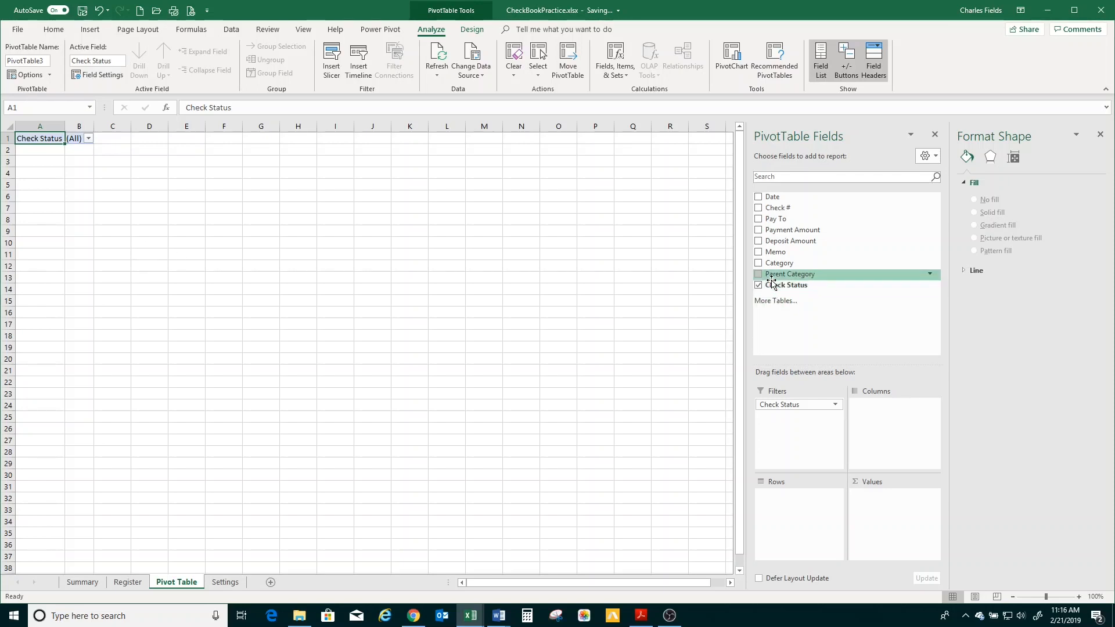
left_click_drag(773, 276, 794, 500)
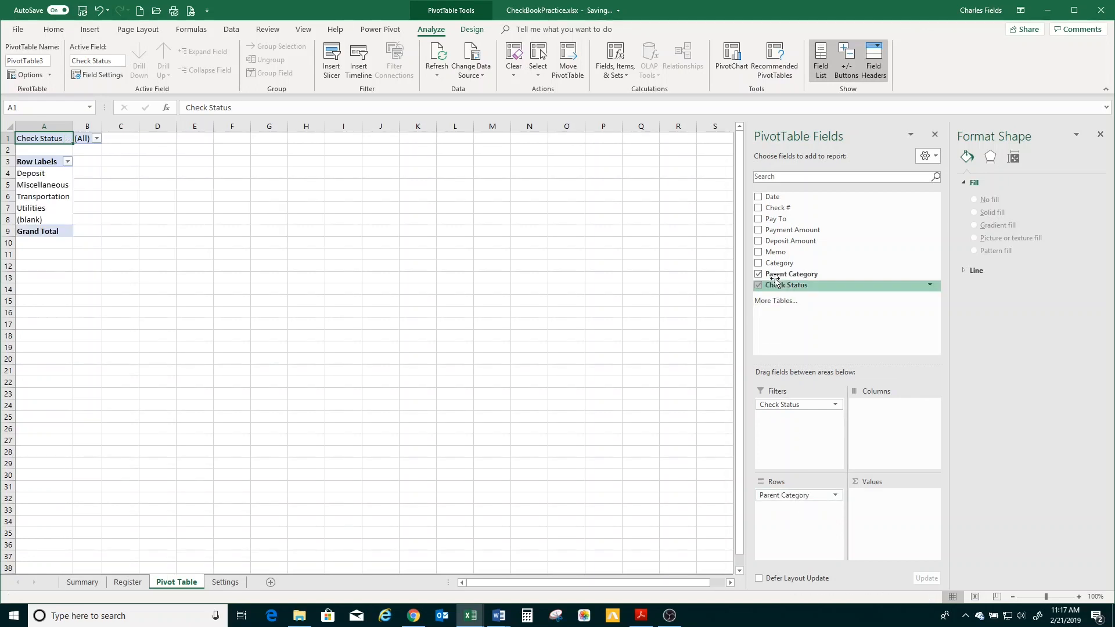
left_click_drag(776, 266, 790, 512)
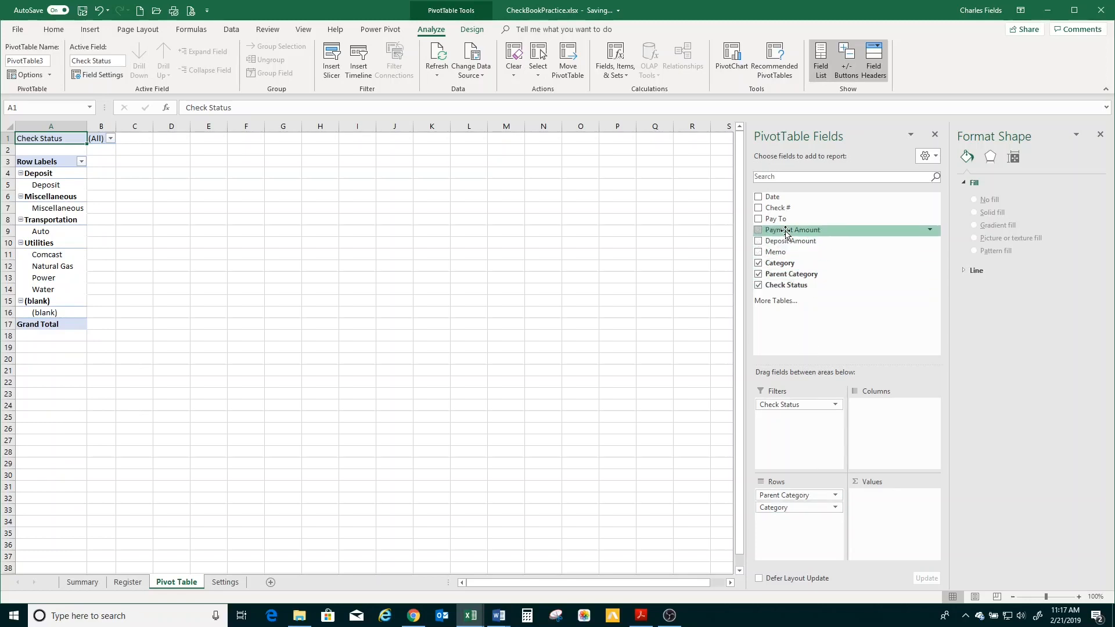
left_click_drag(790, 230, 897, 518)
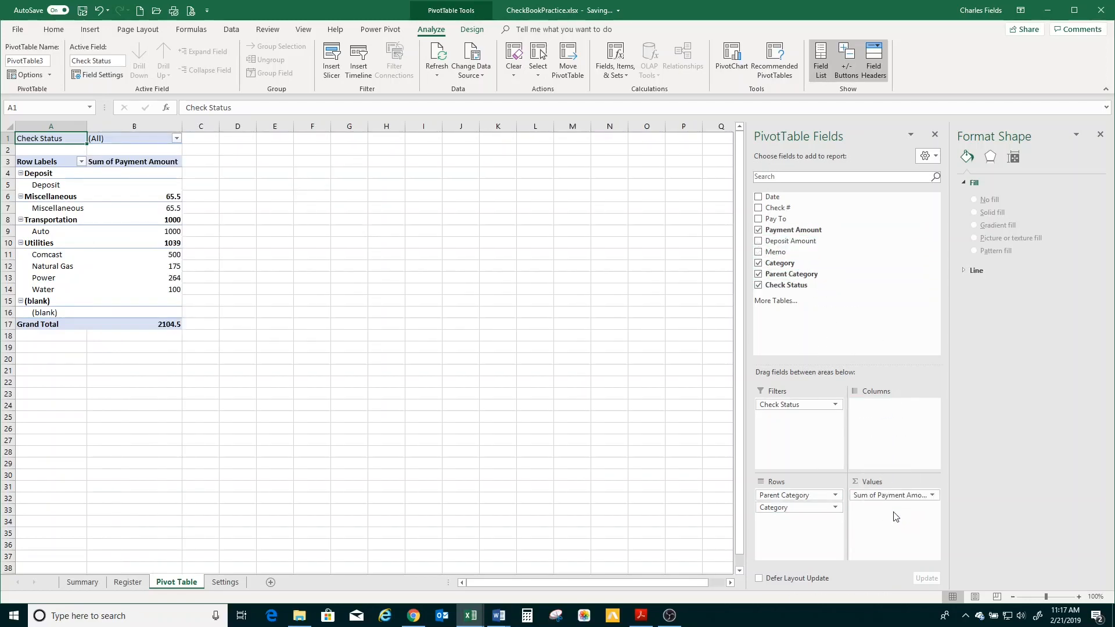
Enable multiple-item selection in the pivot table's Check Status filter with all items included
left_click(175, 139)
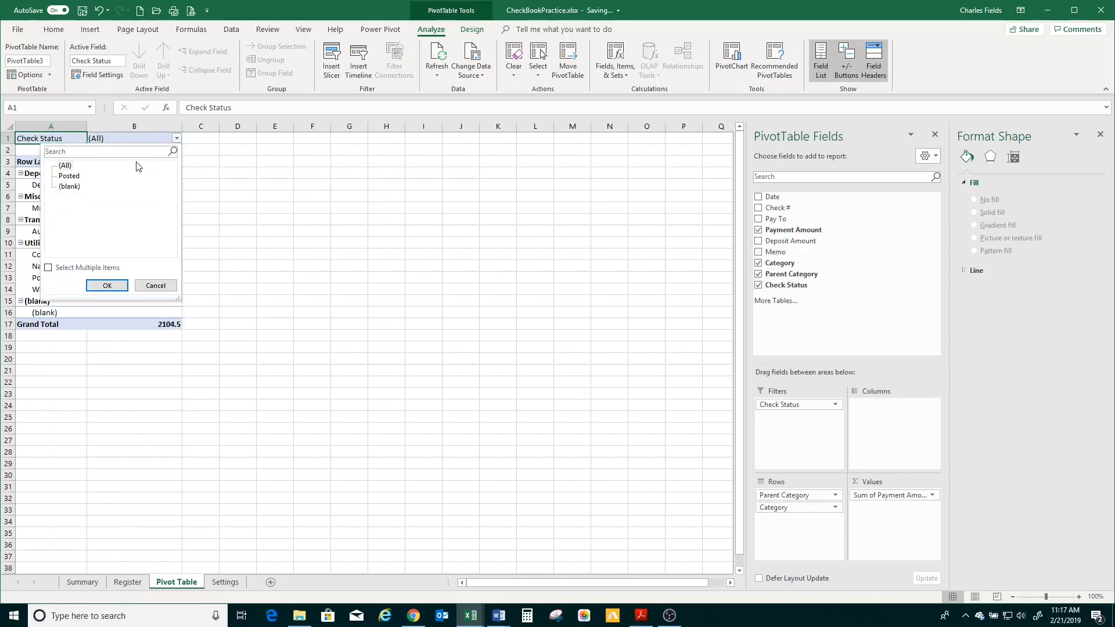
left_click(48, 268)
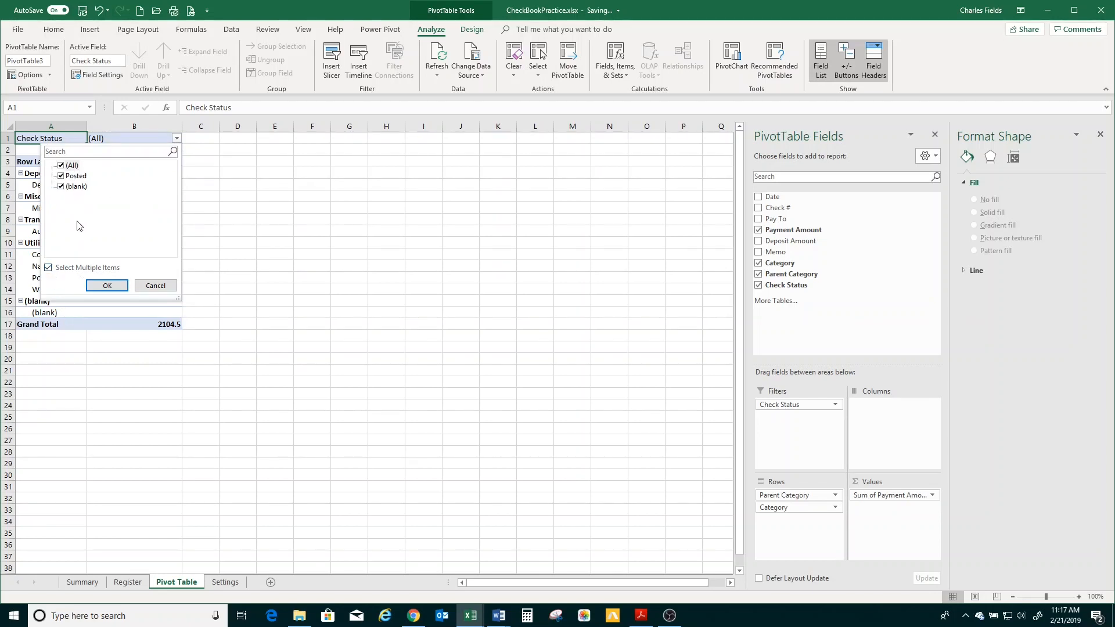
left_click(98, 285)
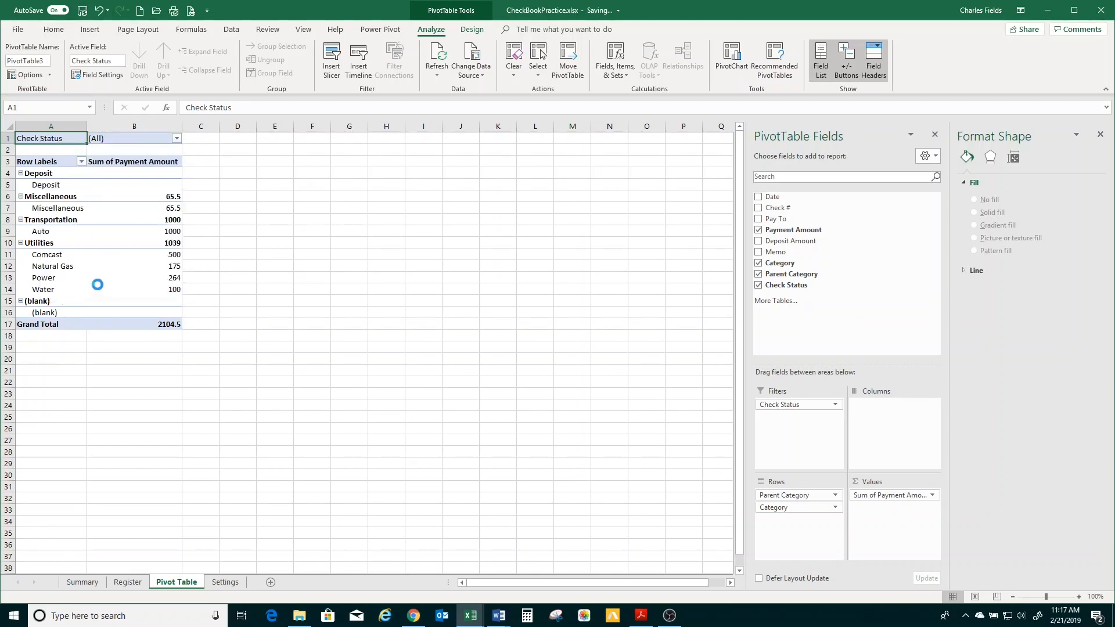
Collapse the Deposit, Miscellaneous, Transportation and Utilities groups in the pivot table
left_click(20, 174)
left_click(20, 184)
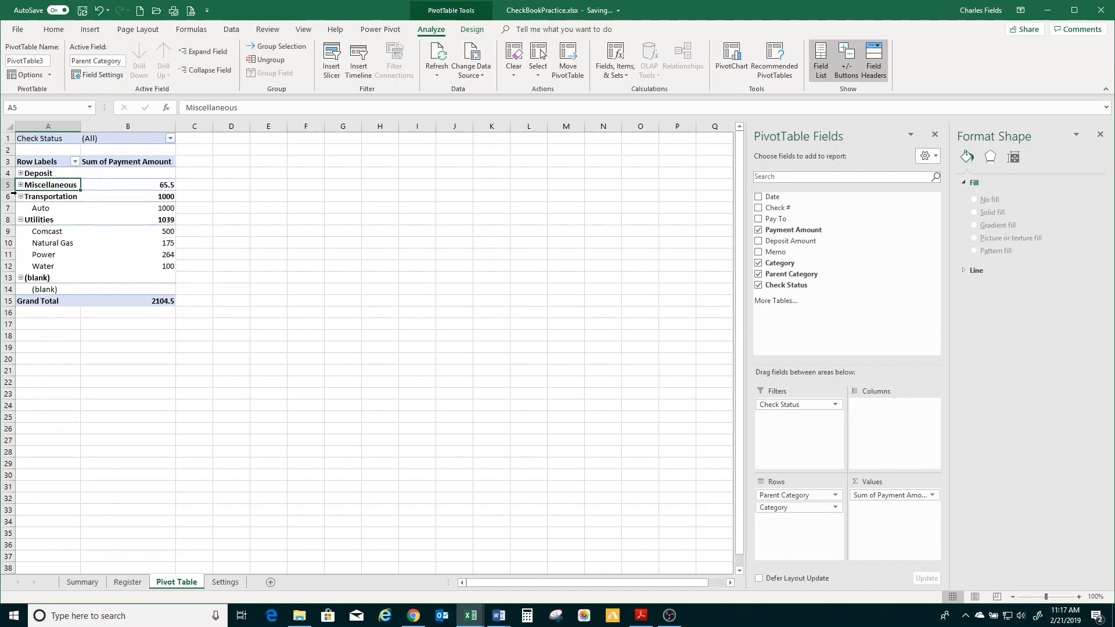
left_click(20, 197)
left_click(20, 208)
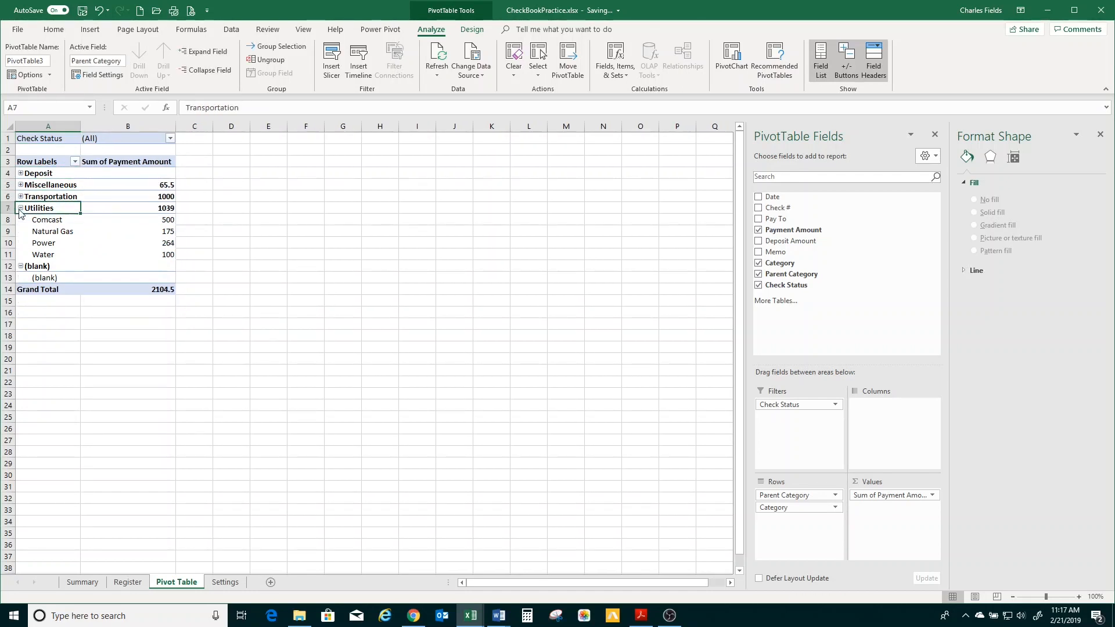
Filter the pivot table's Parent Category row labels to exclude Deposit and (blank)
left_click(75, 161)
left_click(35, 312)
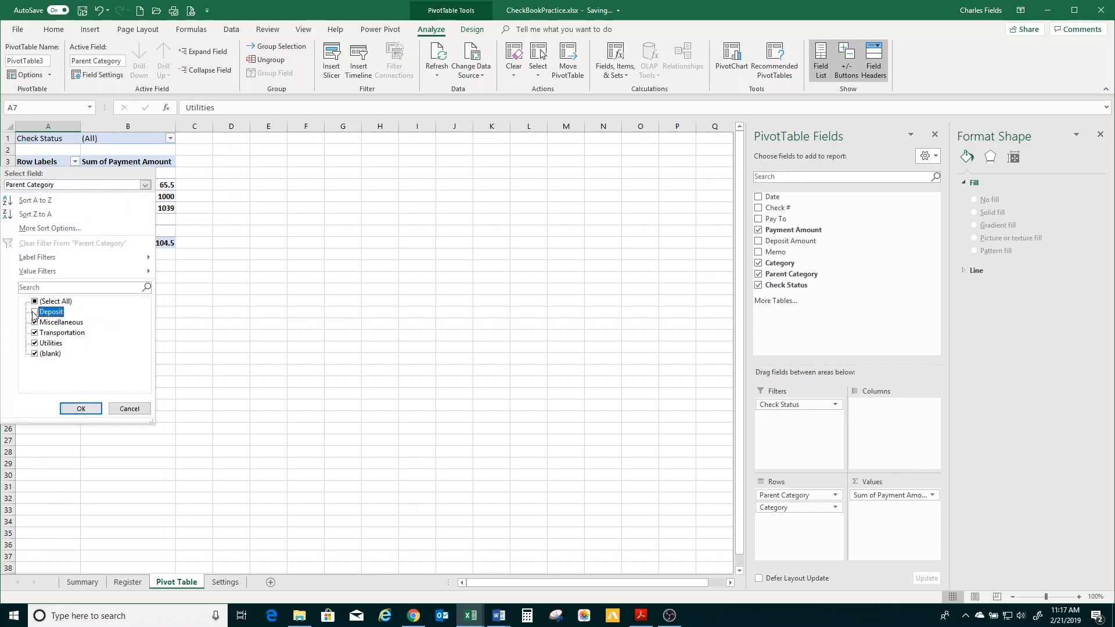
left_click(35, 354)
left_click(79, 407)
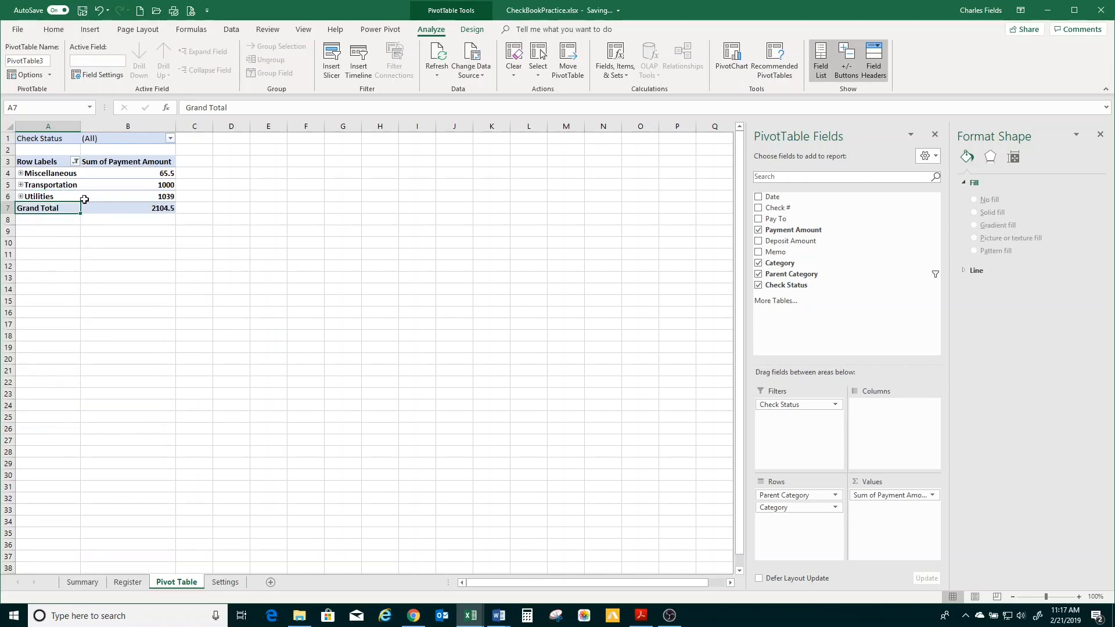
Expand the Utilities group to review its category payments, and collapse it again
left_click(20, 197)
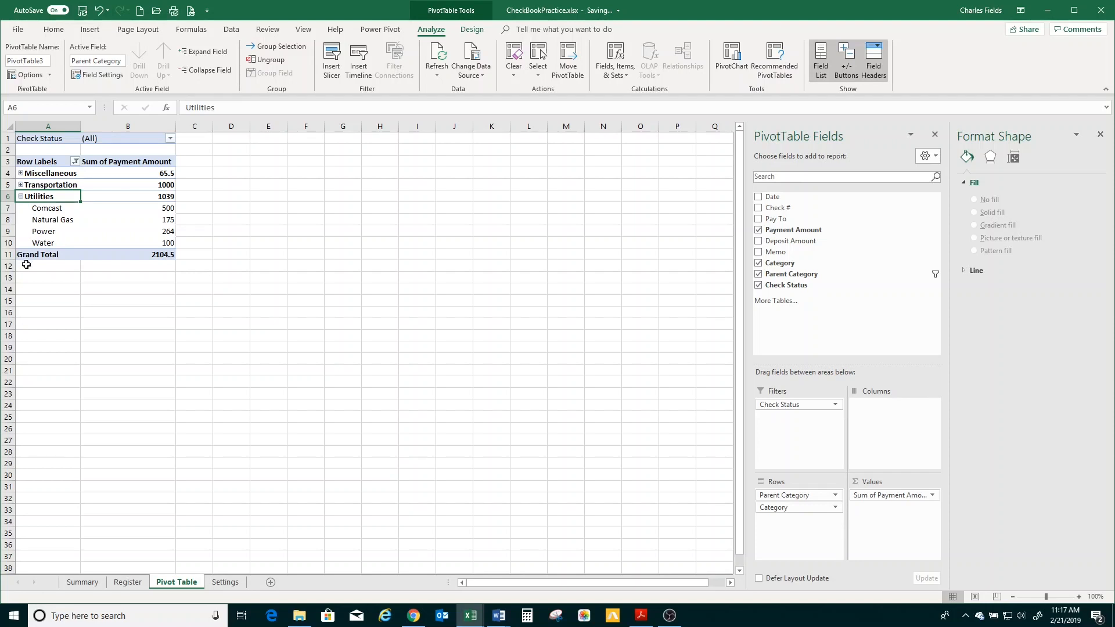
left_click(20, 196)
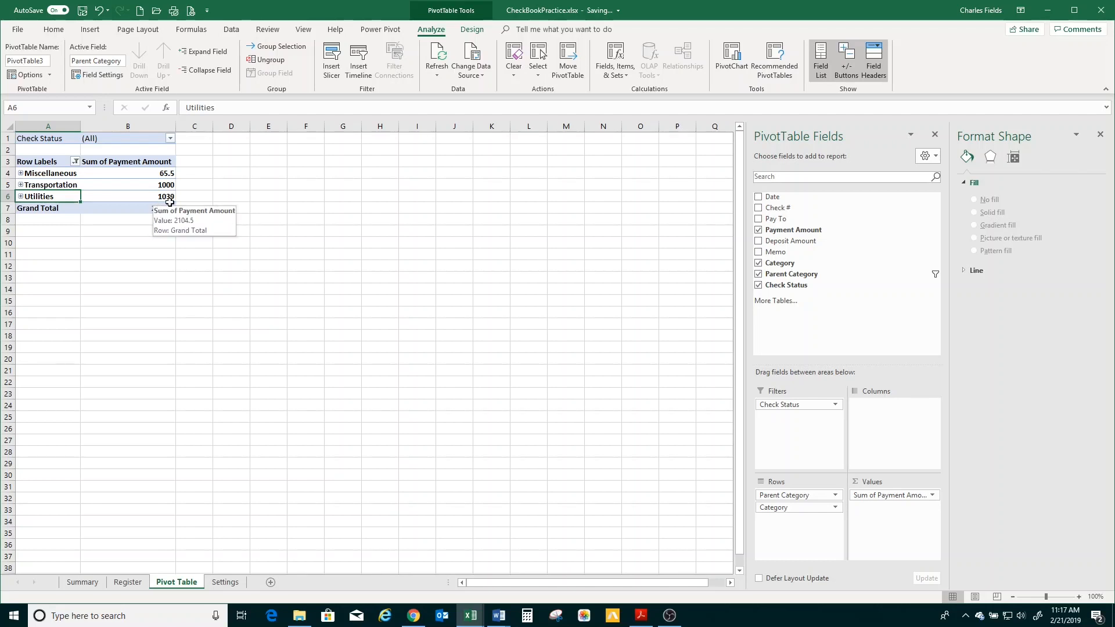
left_click(21, 197)
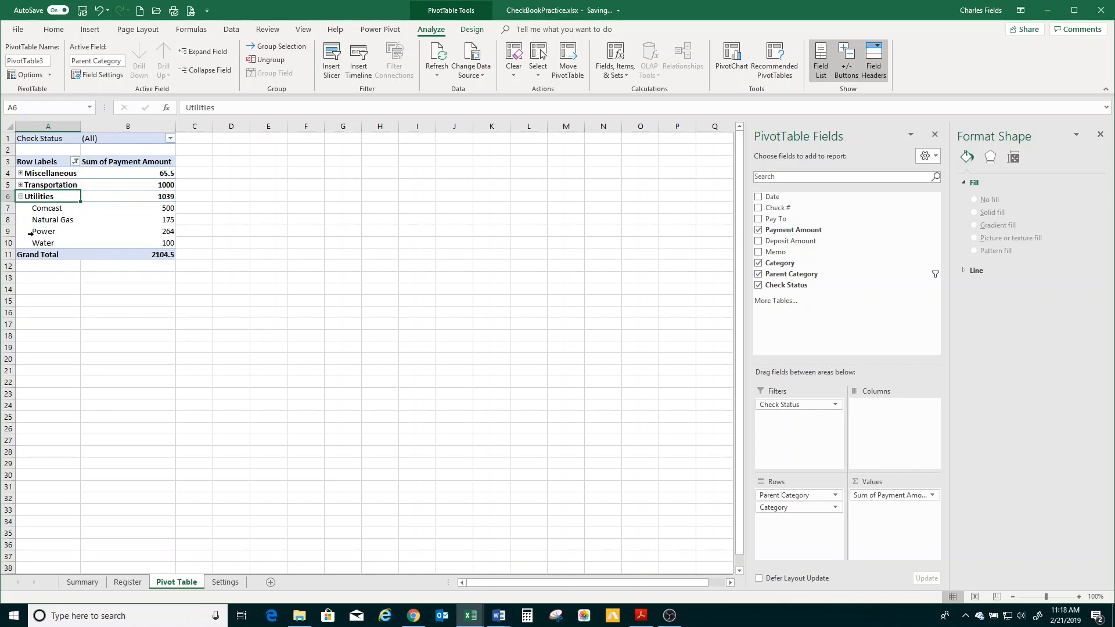
mouse_move(164, 240)
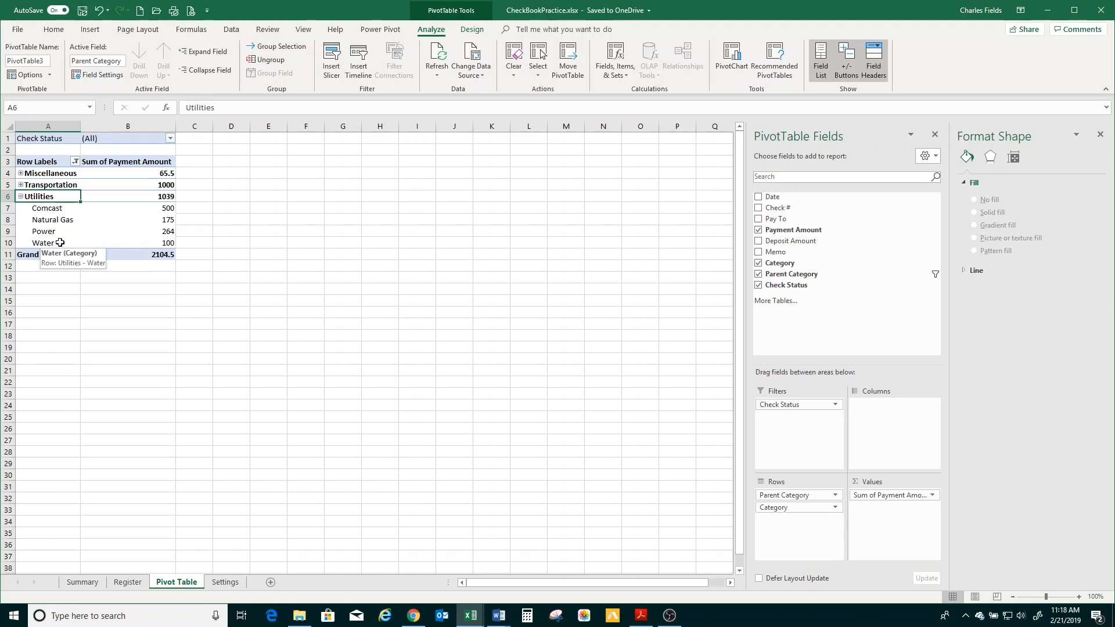
left_click(21, 196)
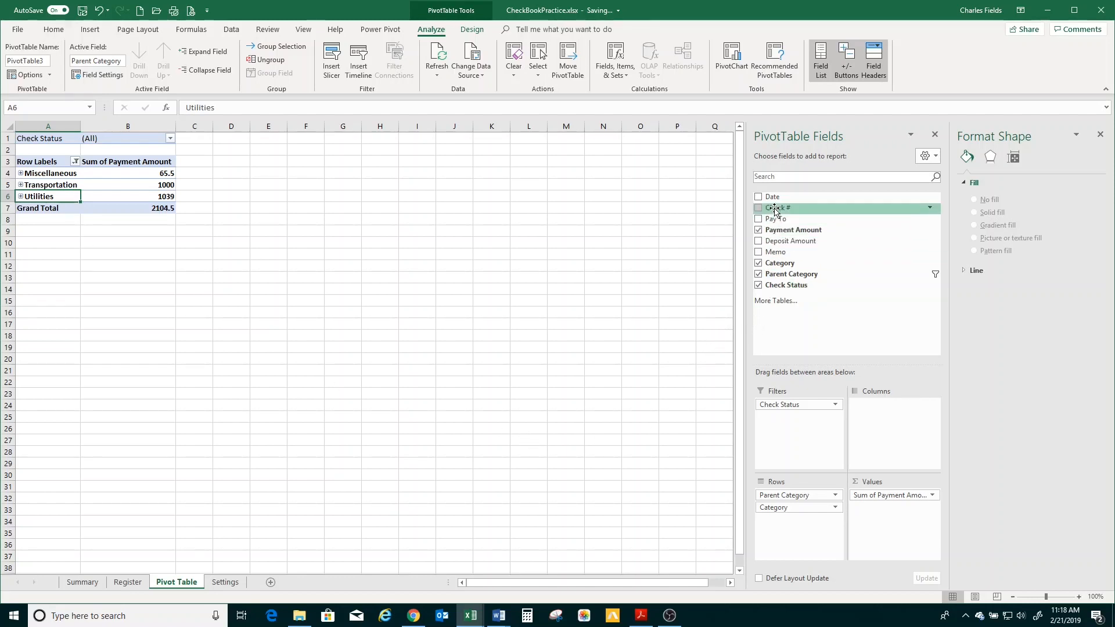
Add the Date field to the pivot table's columns for a monthly breakdown and expand the Utilities group
left_click_drag(773, 197, 882, 419)
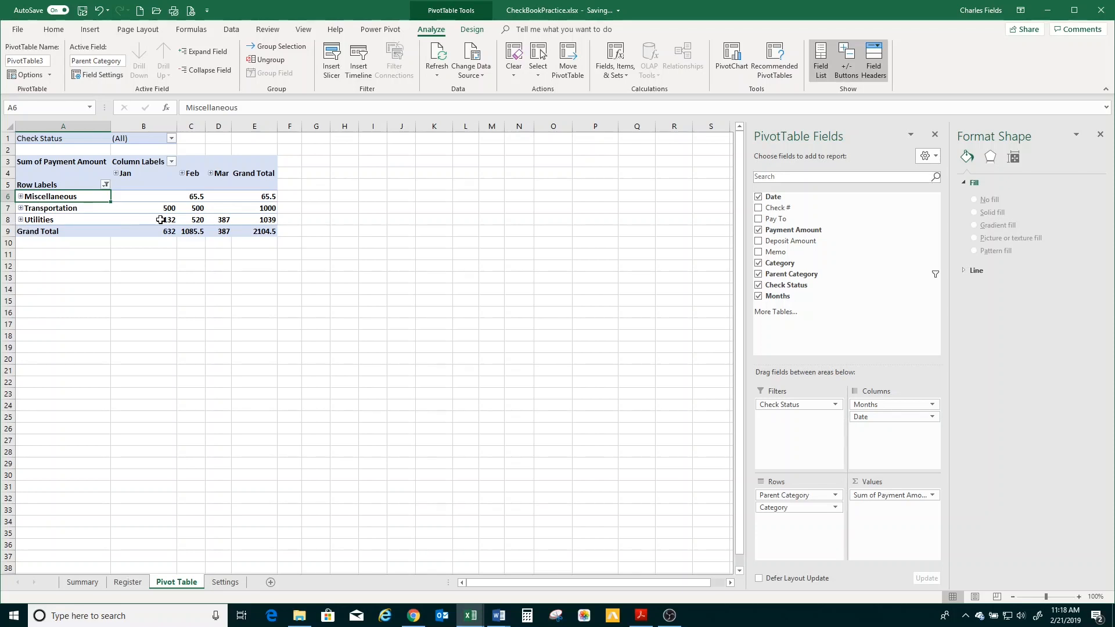
mouse_move(139, 227)
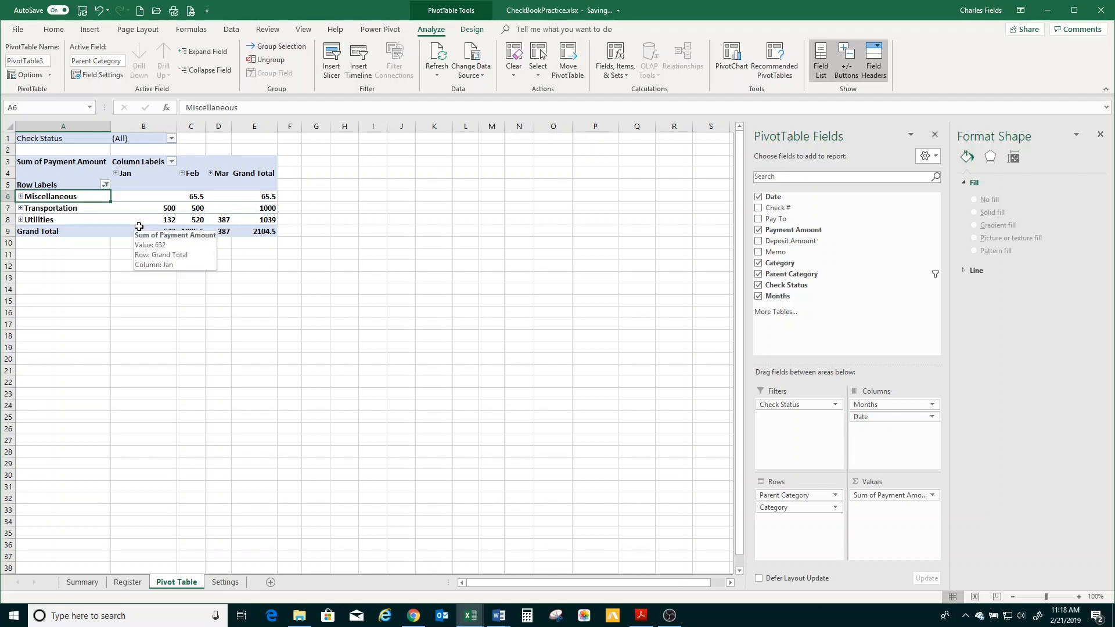
mouse_move(191, 228)
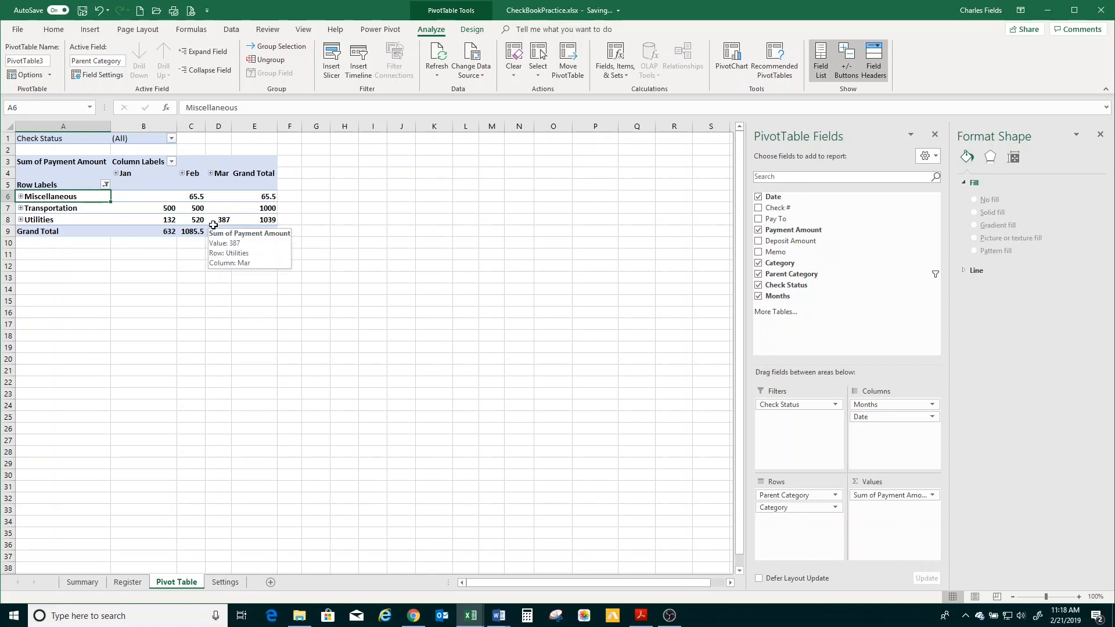
left_click(20, 221)
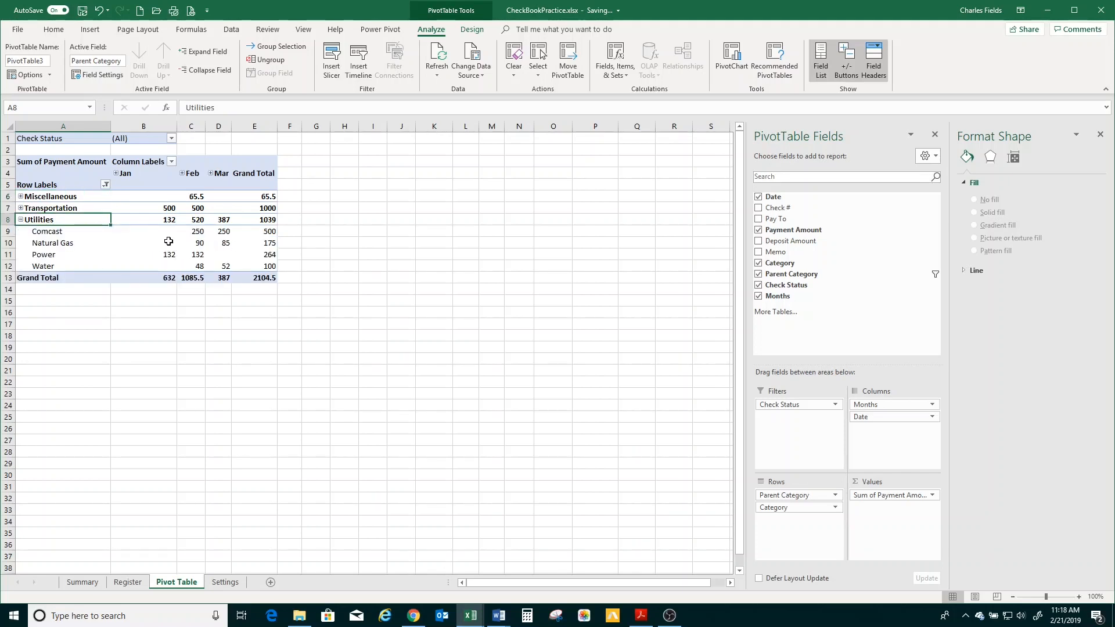
mouse_move(273, 261)
Copy the whole pivot table and paste the duplicate at cell K1
left_click_drag(35, 140, 264, 287)
key("ctrl+c")
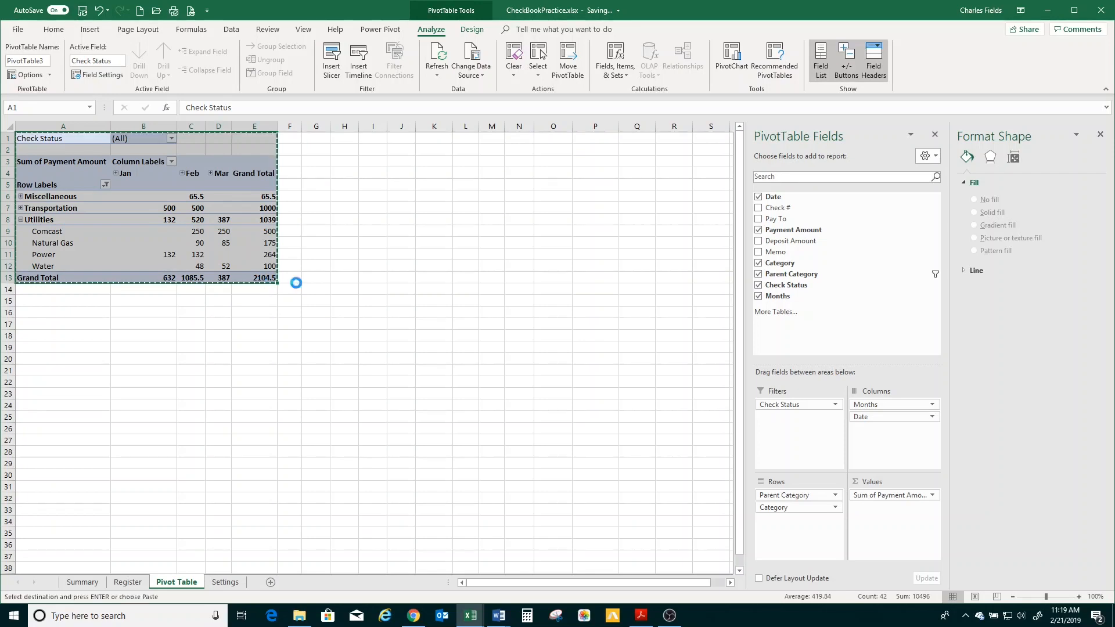
left_click(437, 139)
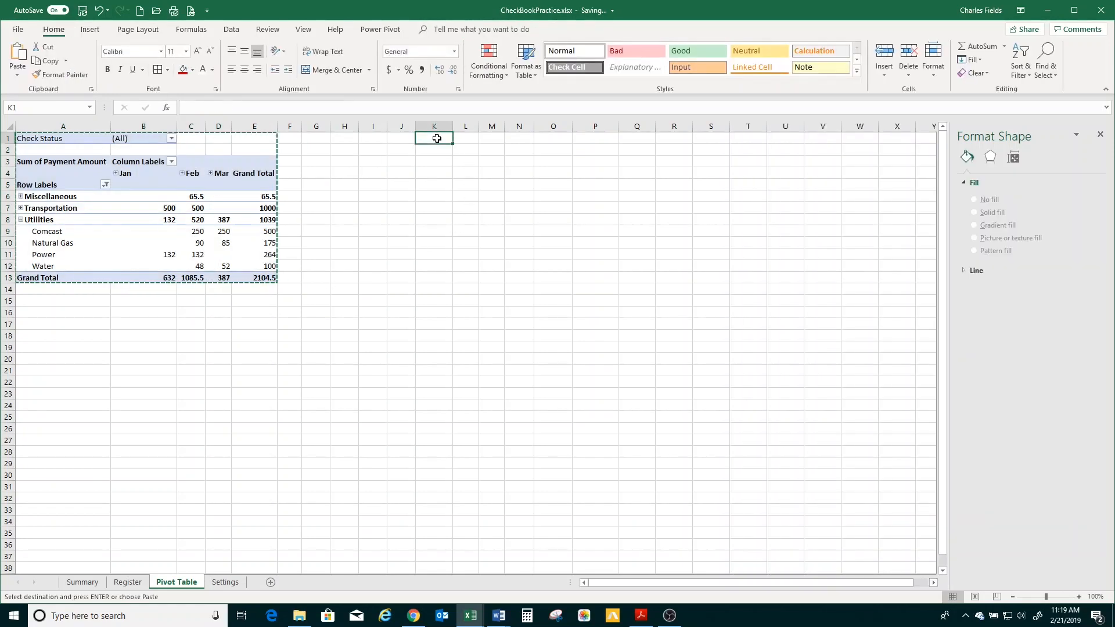
key("ctrl+v")
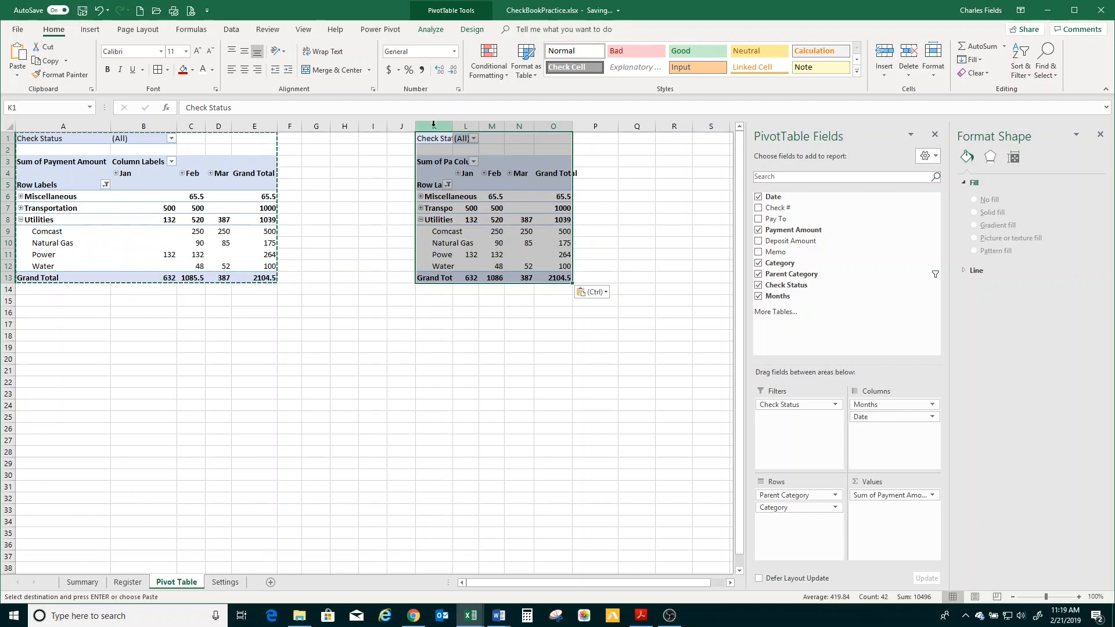
Widen columns K, L and O to fit the copied pivot table and collapse its Utilities group
double_click(453, 126)
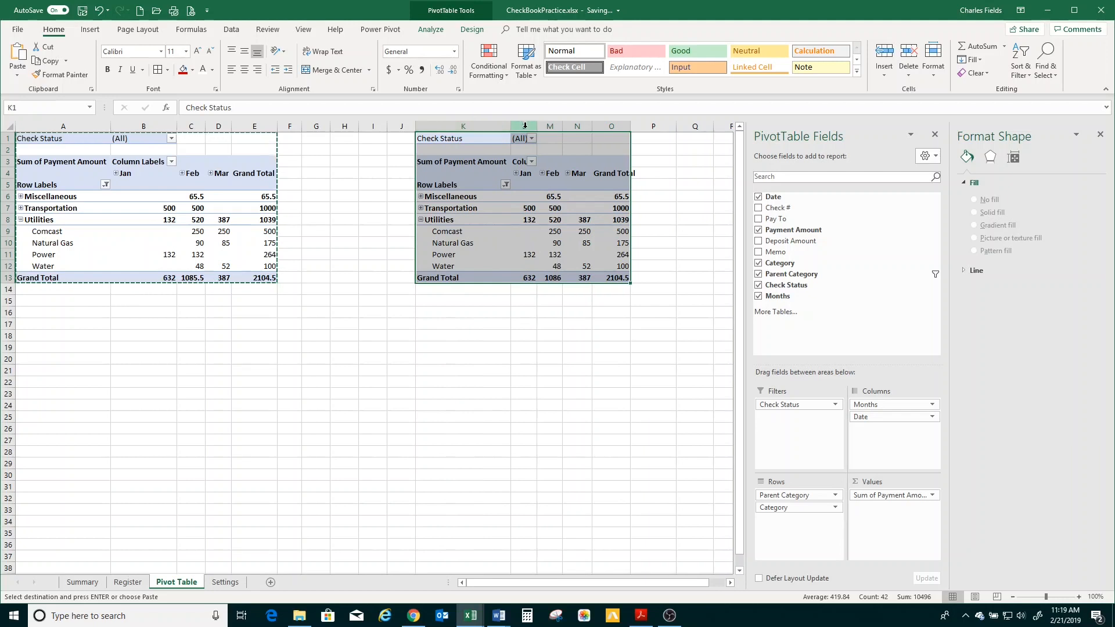
left_click_drag(537, 127, 632, 126)
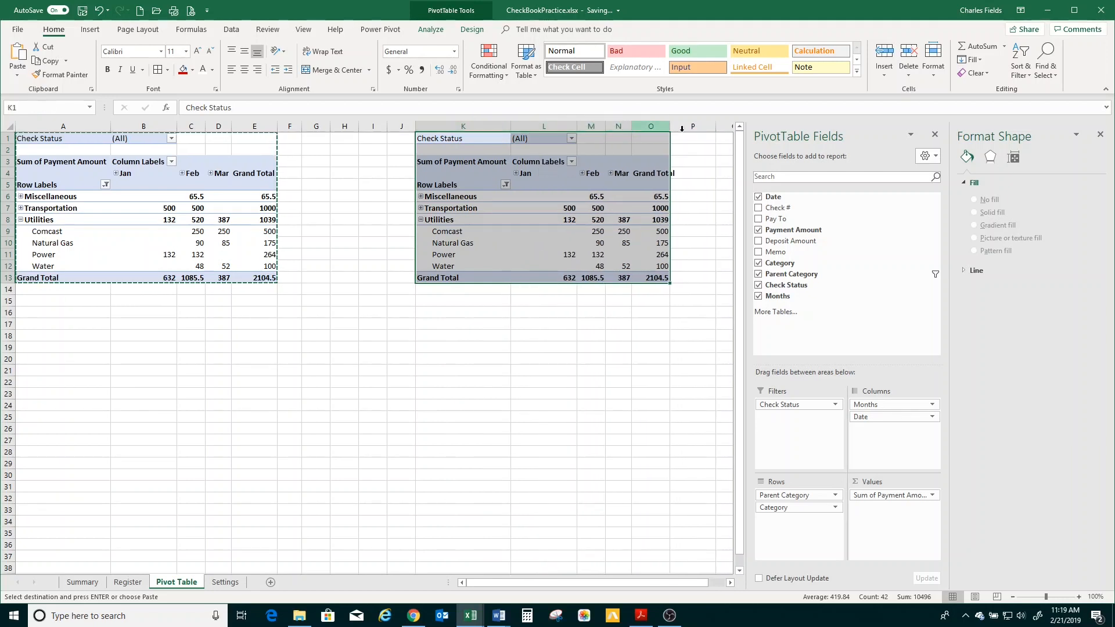
double_click(670, 126)
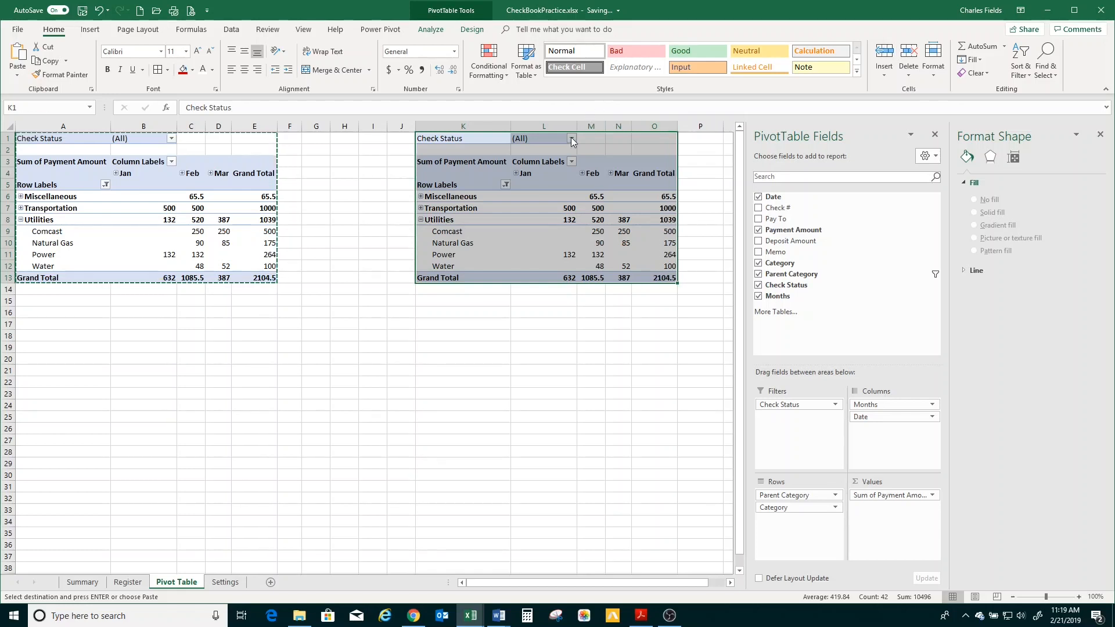
left_click(420, 220)
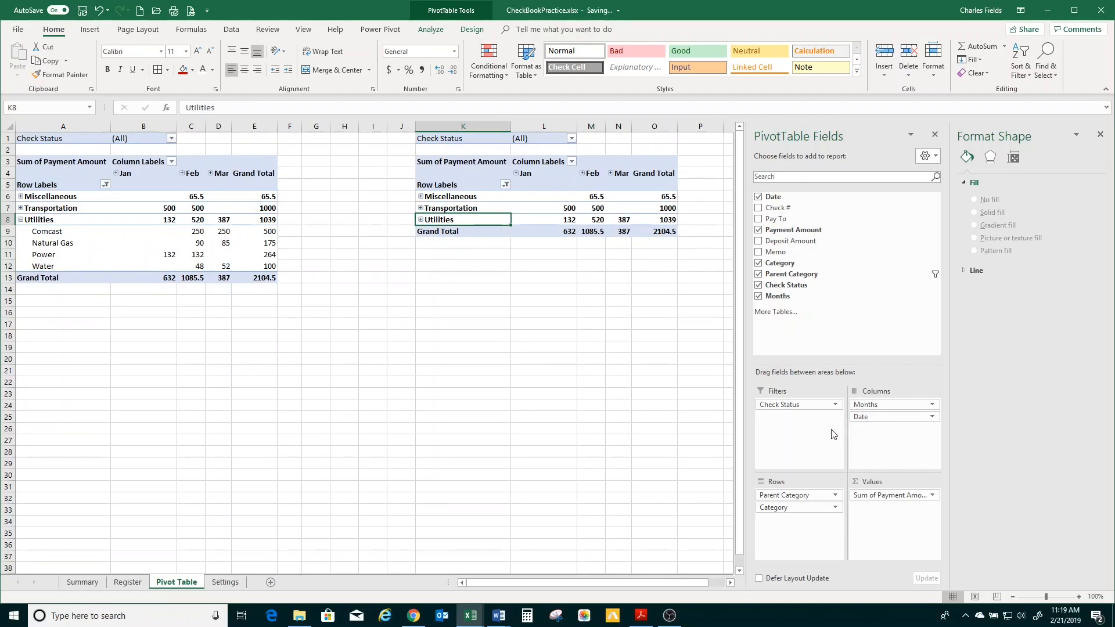
Filter the original pivot table's Check Status to Posted only
left_click(171, 138)
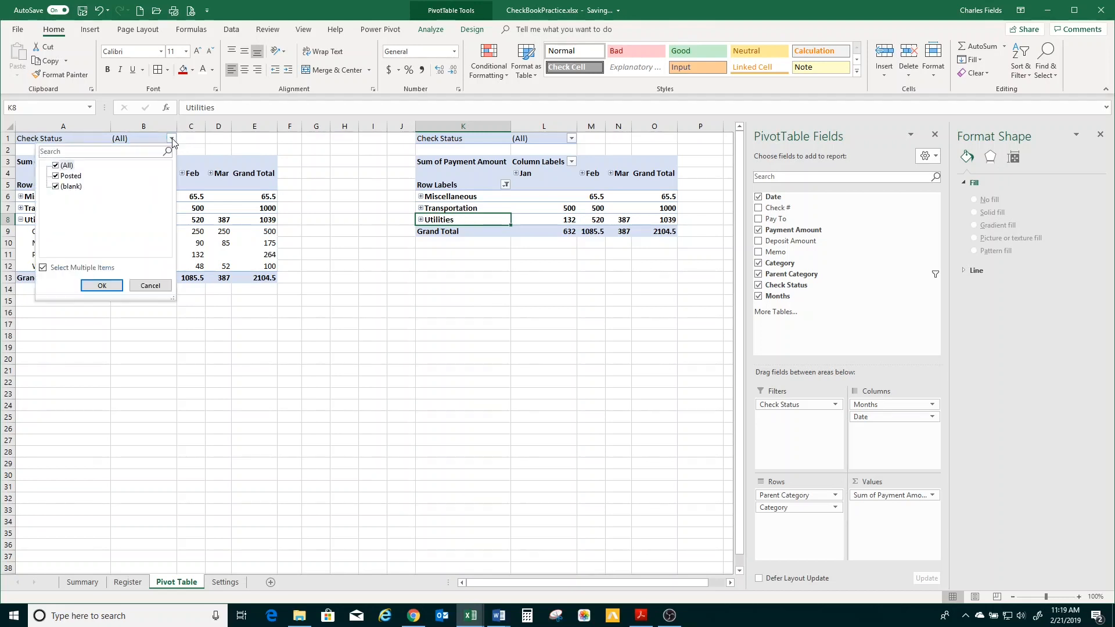
left_click(58, 187)
left_click(89, 284)
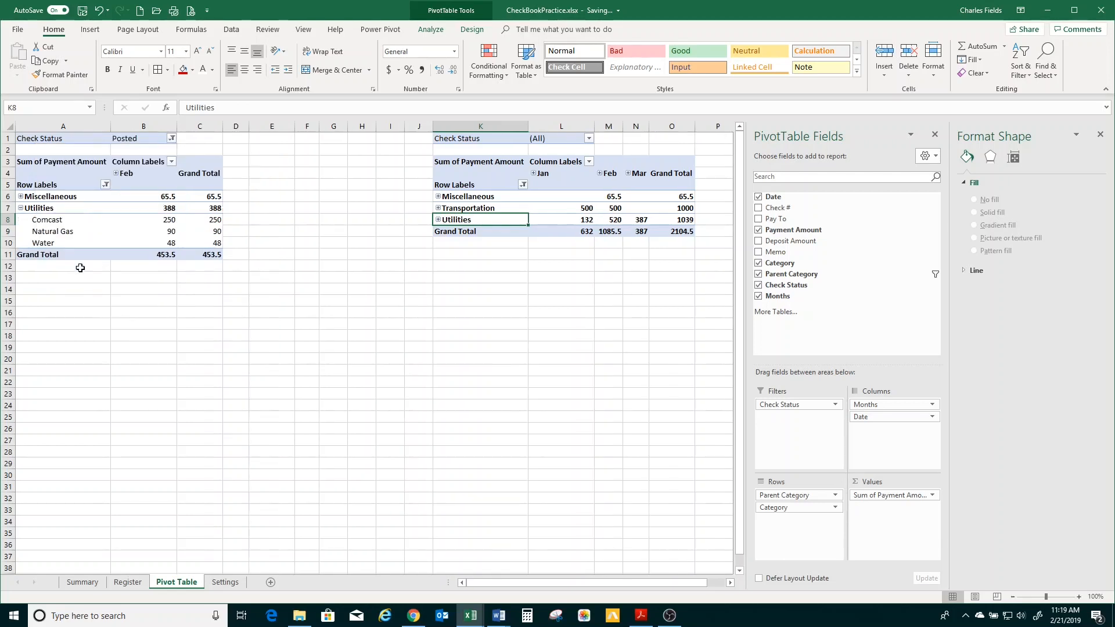
Filter the original pivot table's Check Status to (blank) items only, excluding Posted
left_click(171, 139)
left_click(56, 186)
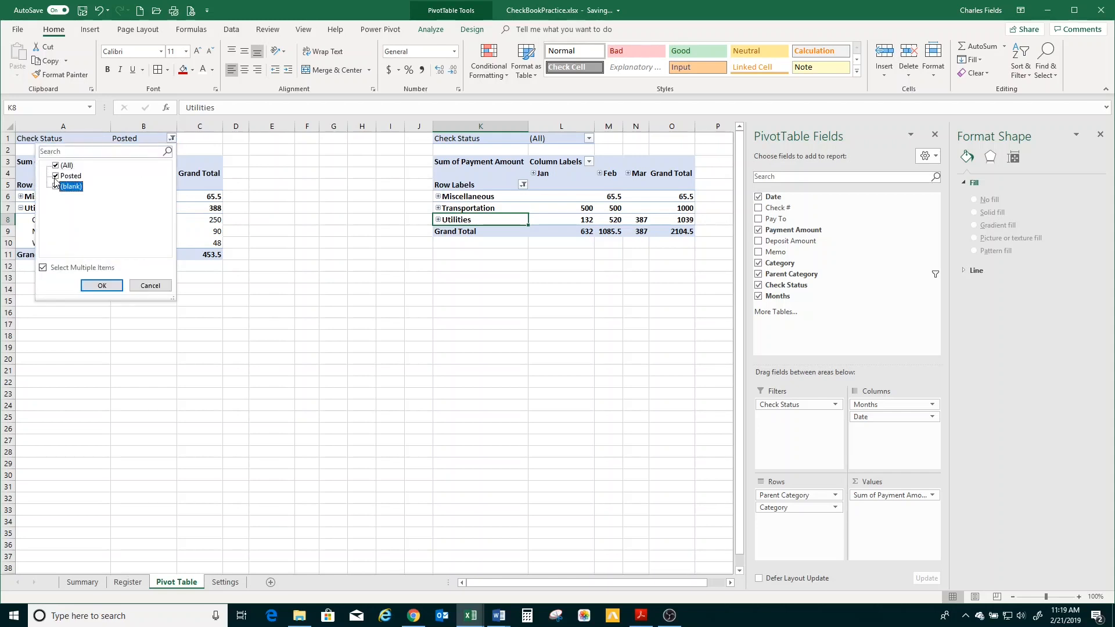
left_click(55, 175)
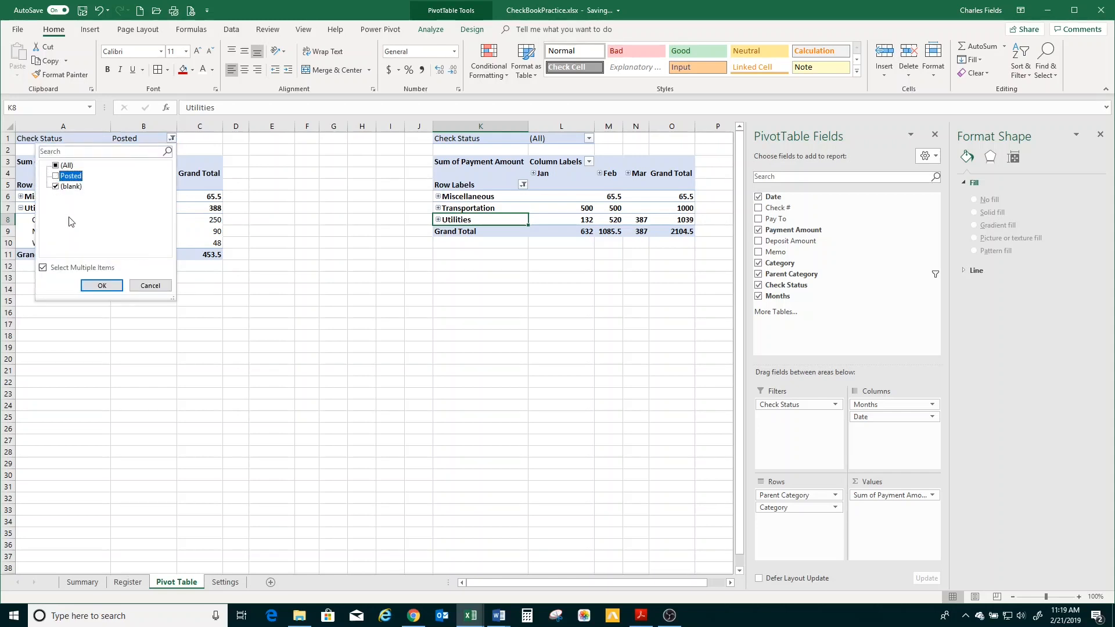
left_click(96, 285)
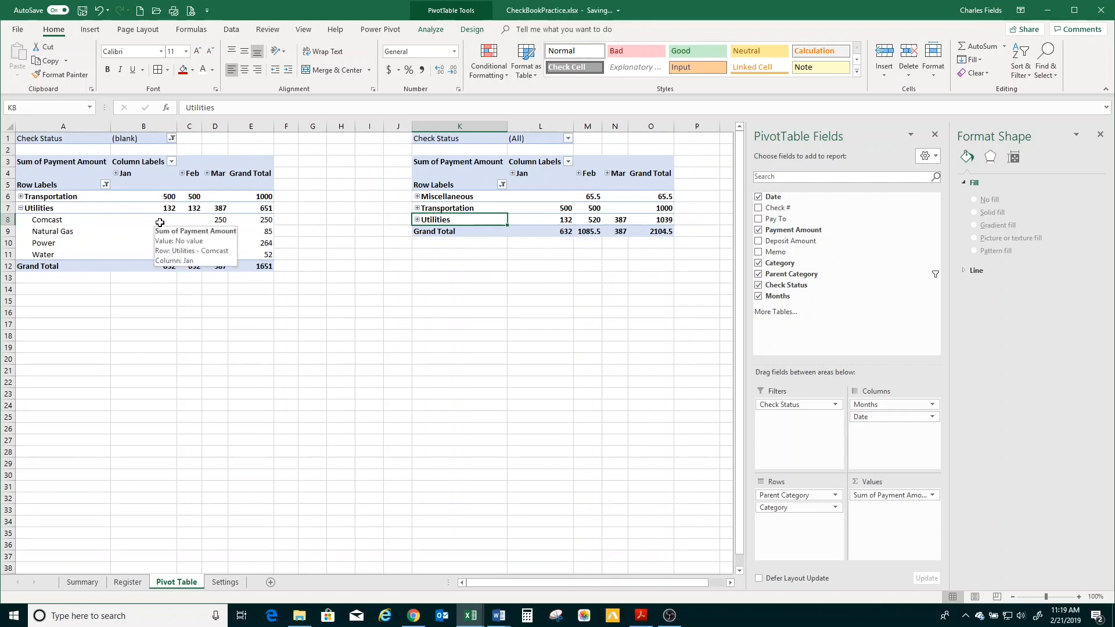
Replace Payment Amount with the sum of Deposit Amount as the values of the copied pivot table
left_click(443, 166)
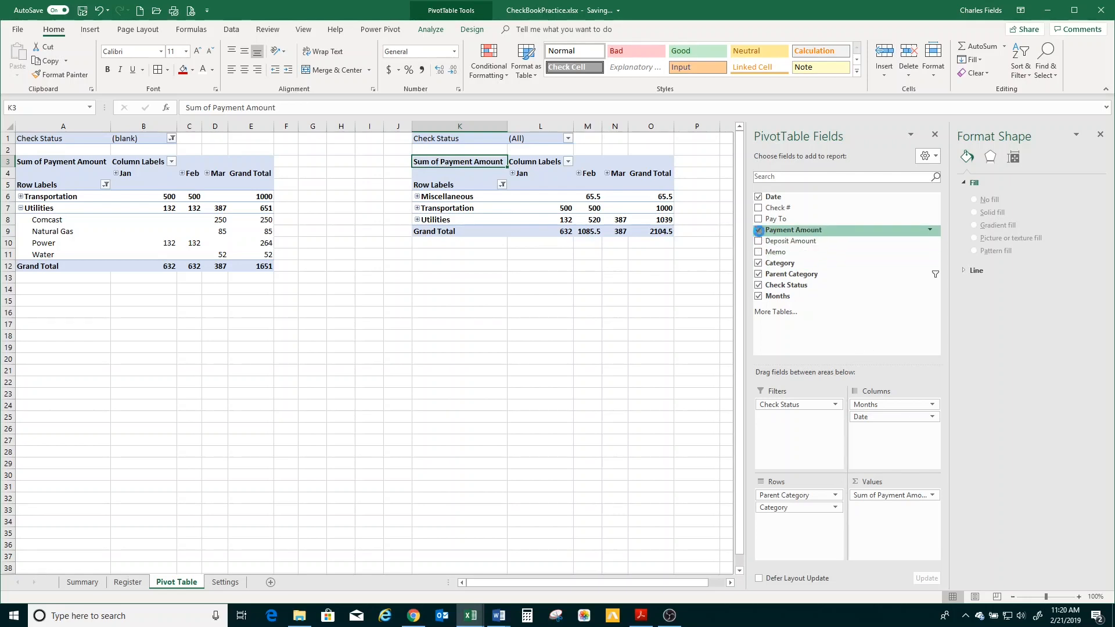
left_click(758, 230)
left_click(759, 241)
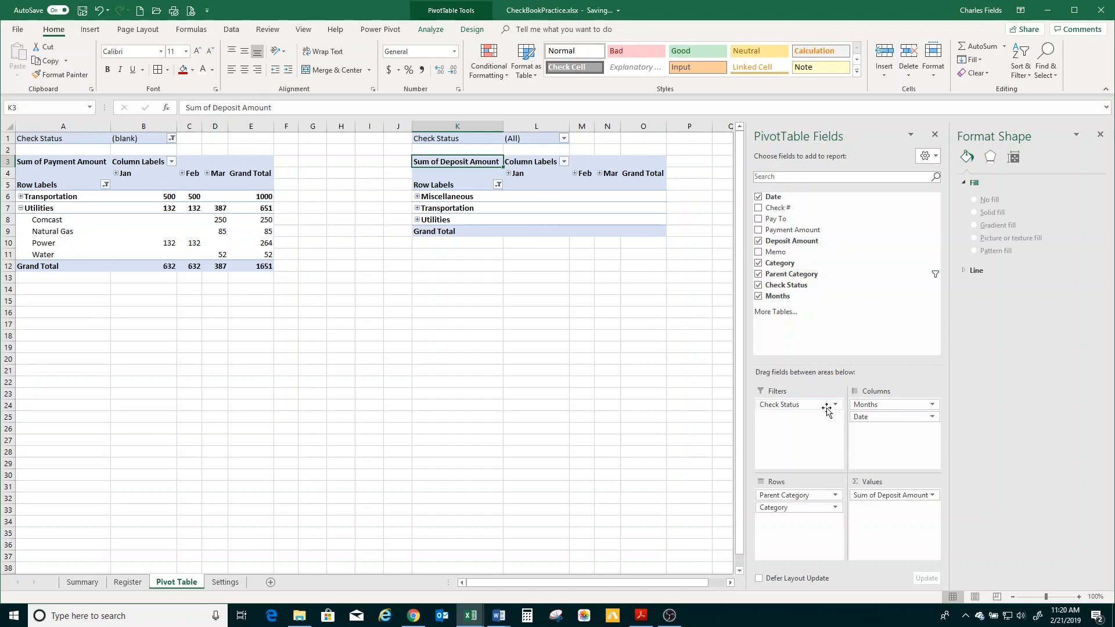
left_click(795, 508)
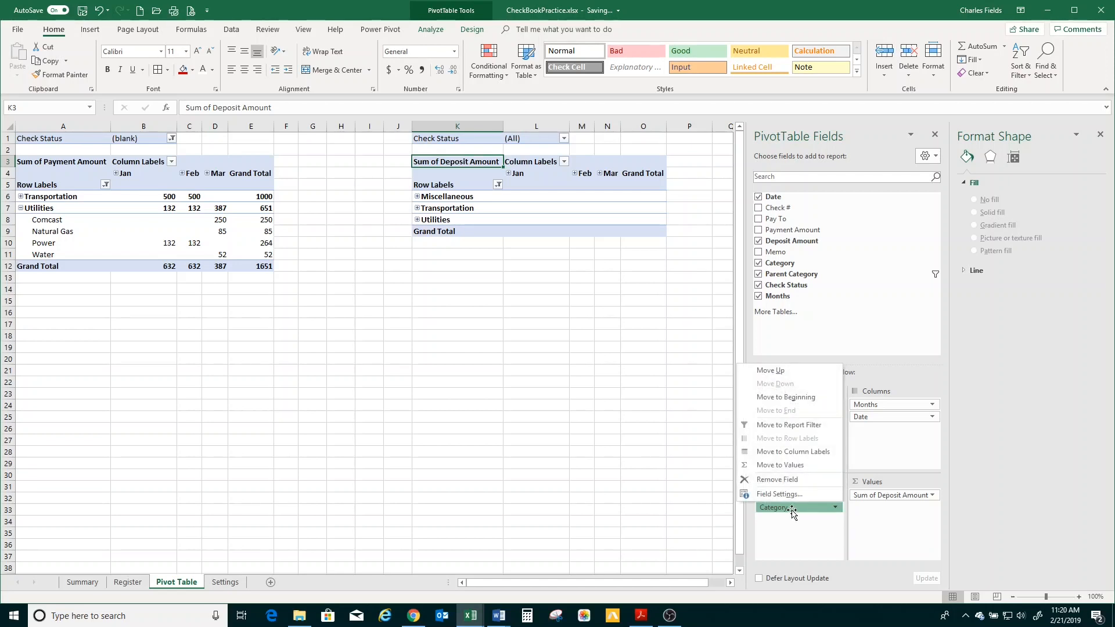
left_click(807, 531)
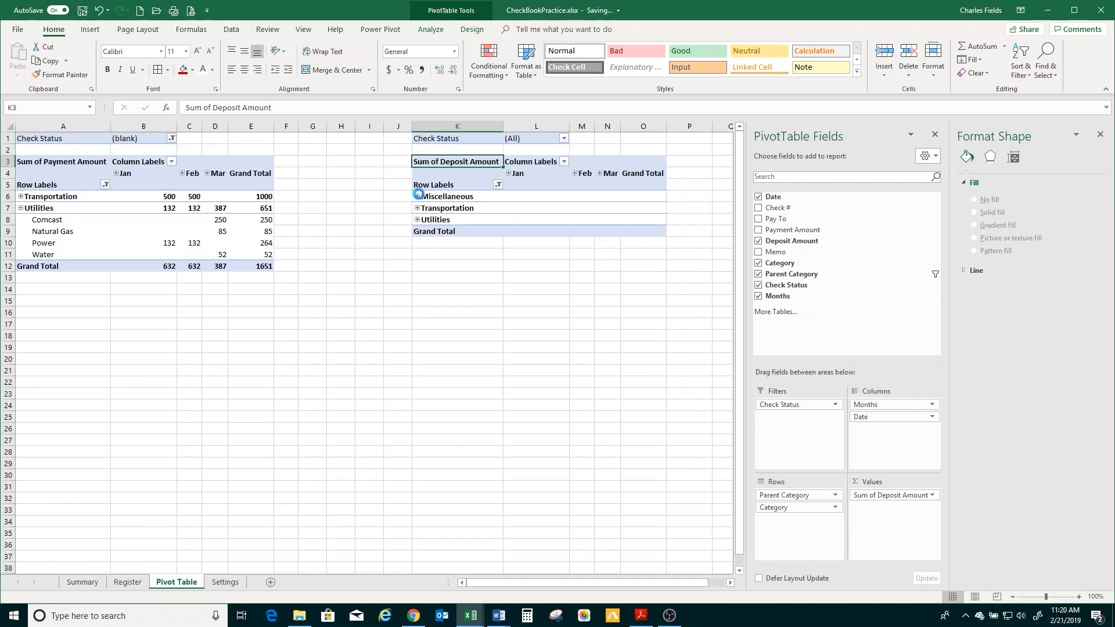
Expand the Miscellaneous, Transportation and Utilities groups in the deposit pivot table and check its Check Status filter
left_click(417, 196)
left_click(417, 221)
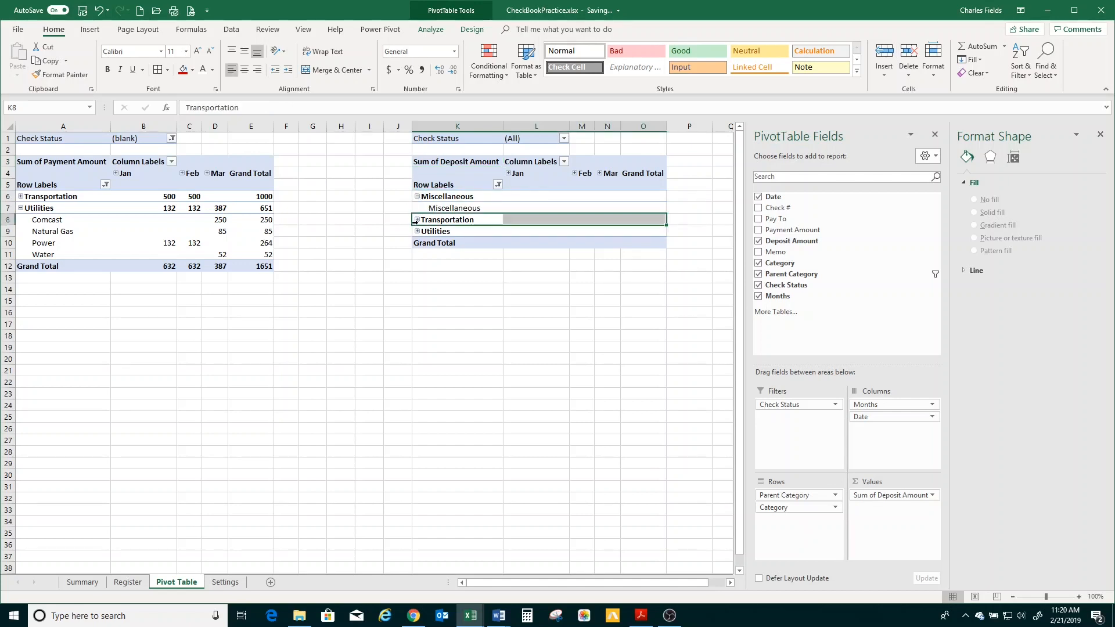
left_click(416, 243)
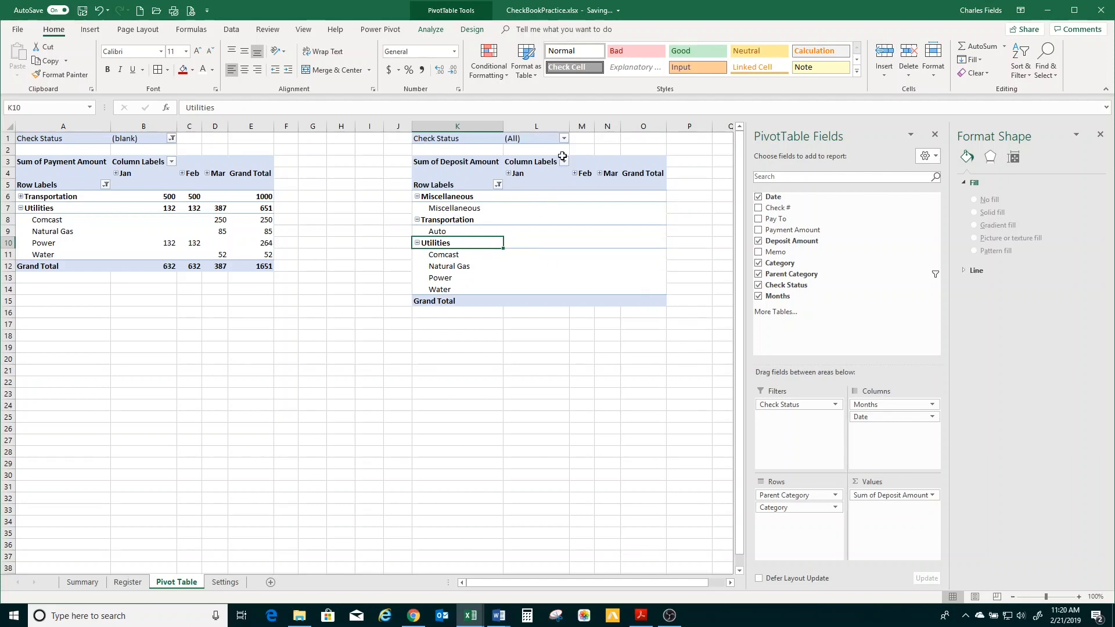
left_click(564, 139)
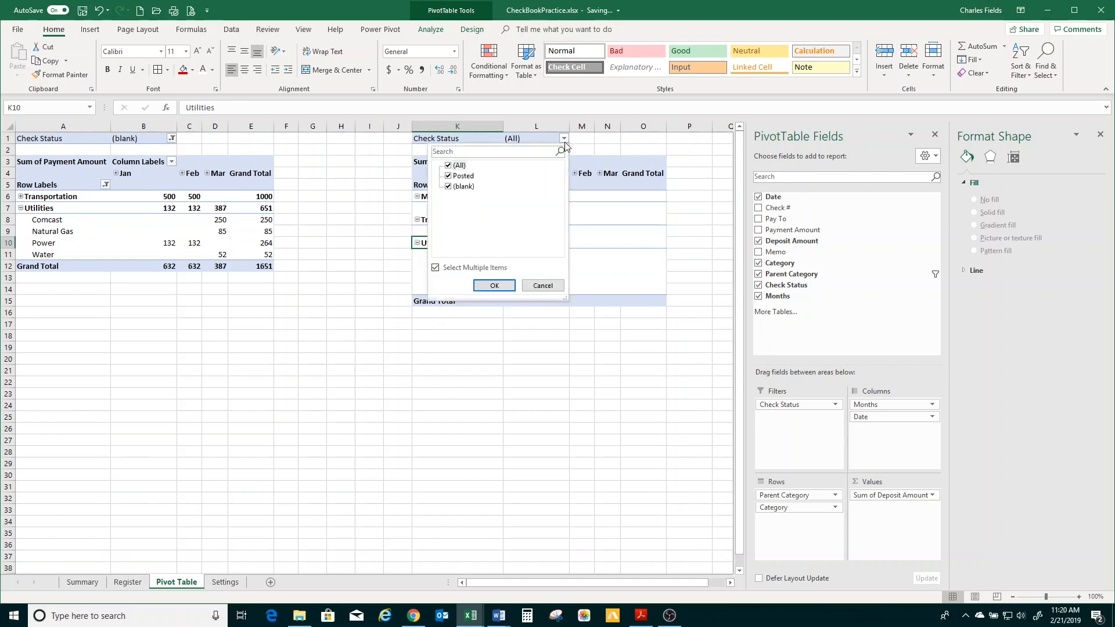
left_click(494, 286)
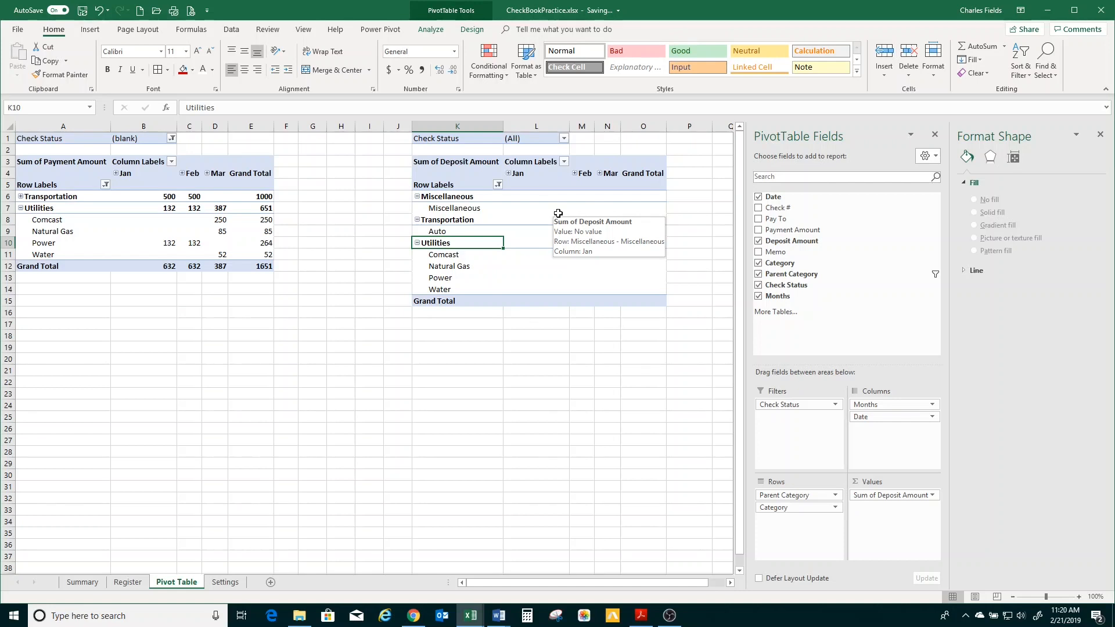
Filter the deposit pivot table's Parent Category row labels to Deposit only
left_click(498, 184)
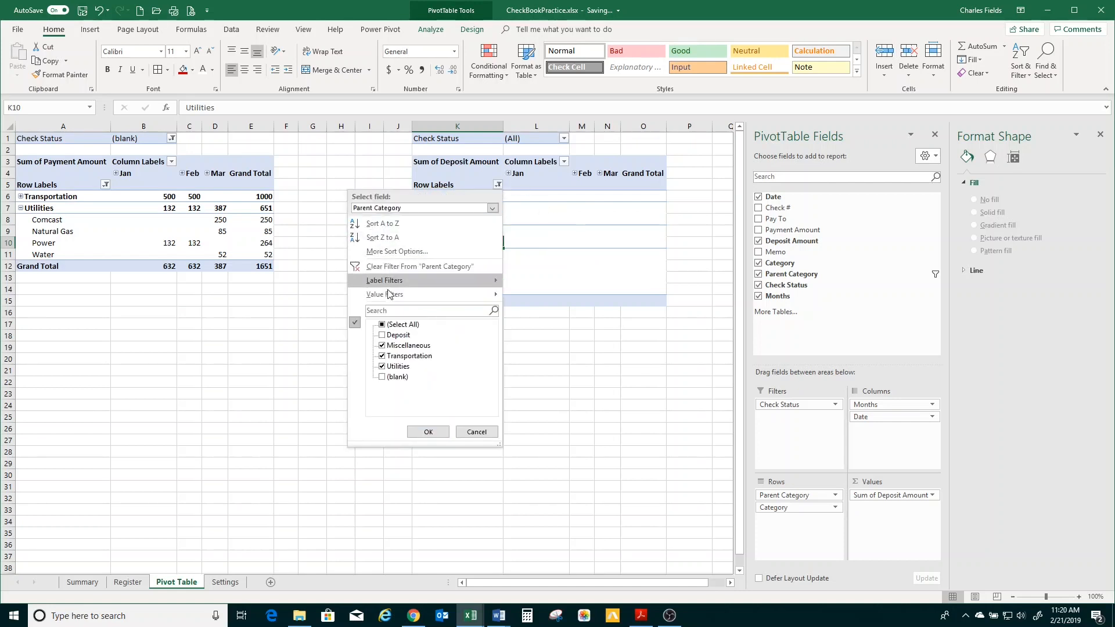
left_click(382, 325)
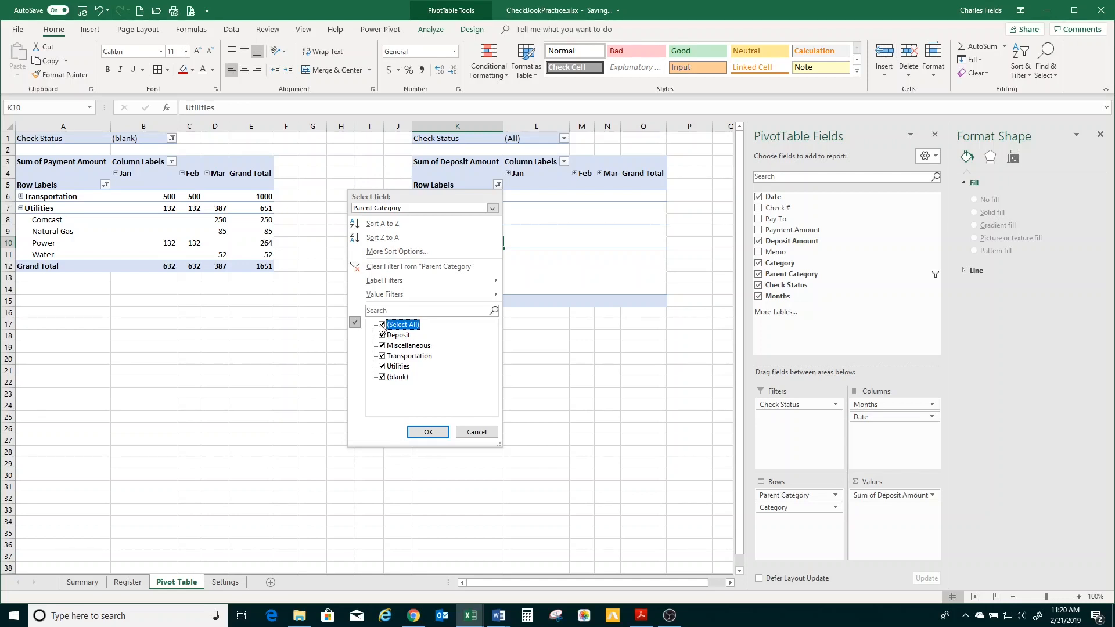
left_click(382, 325)
left_click(382, 335)
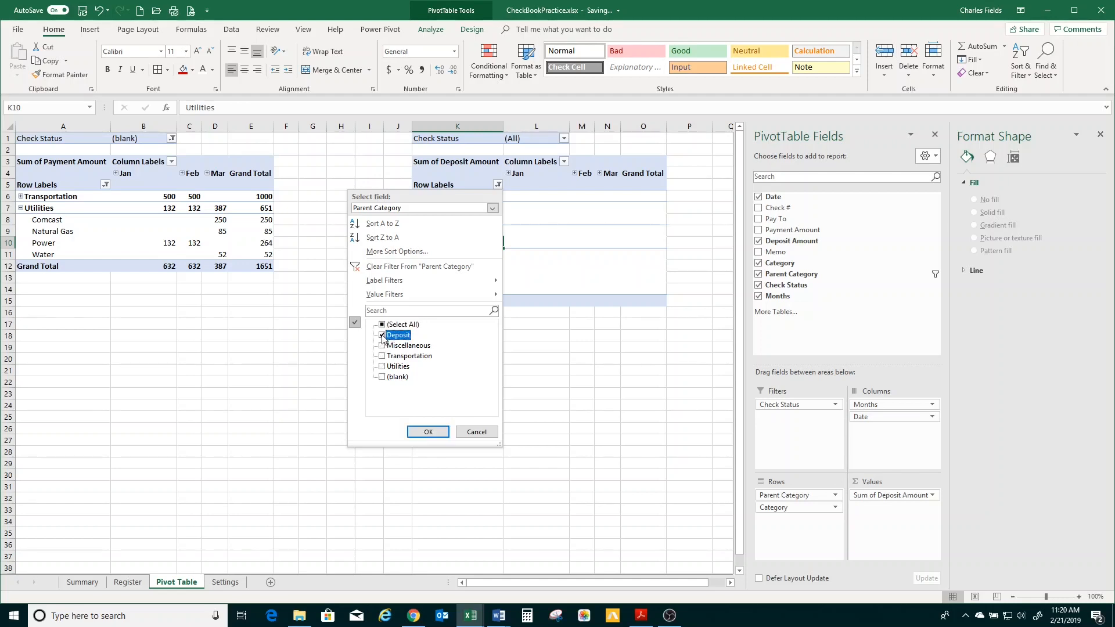
left_click(427, 433)
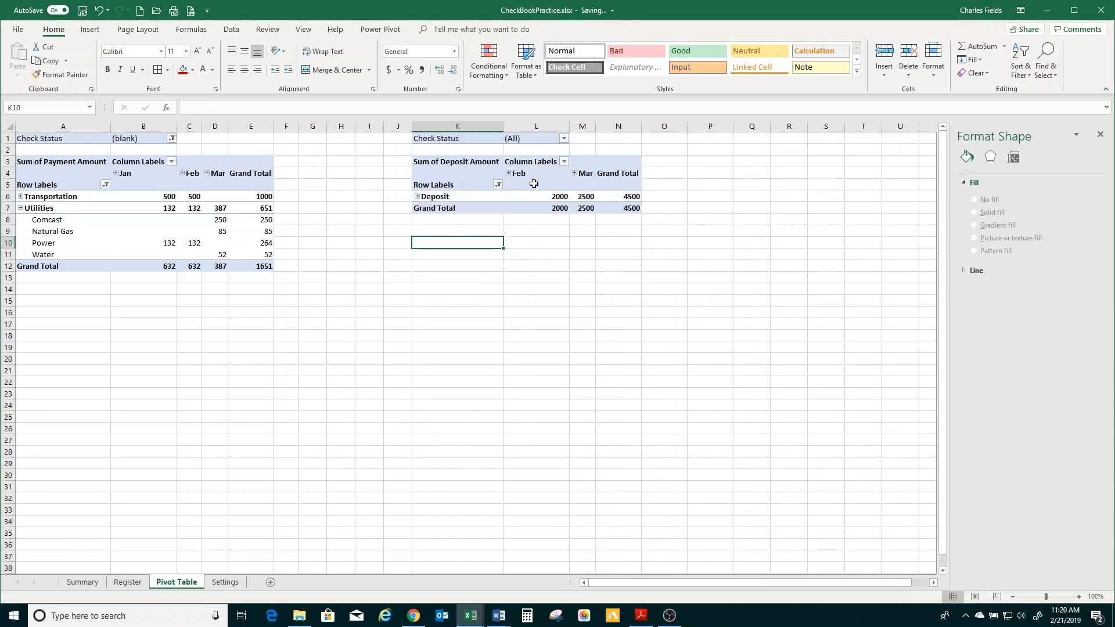
Filter the deposit pivot table's Check Status to Posted items only, excluding (blank)
left_click(564, 138)
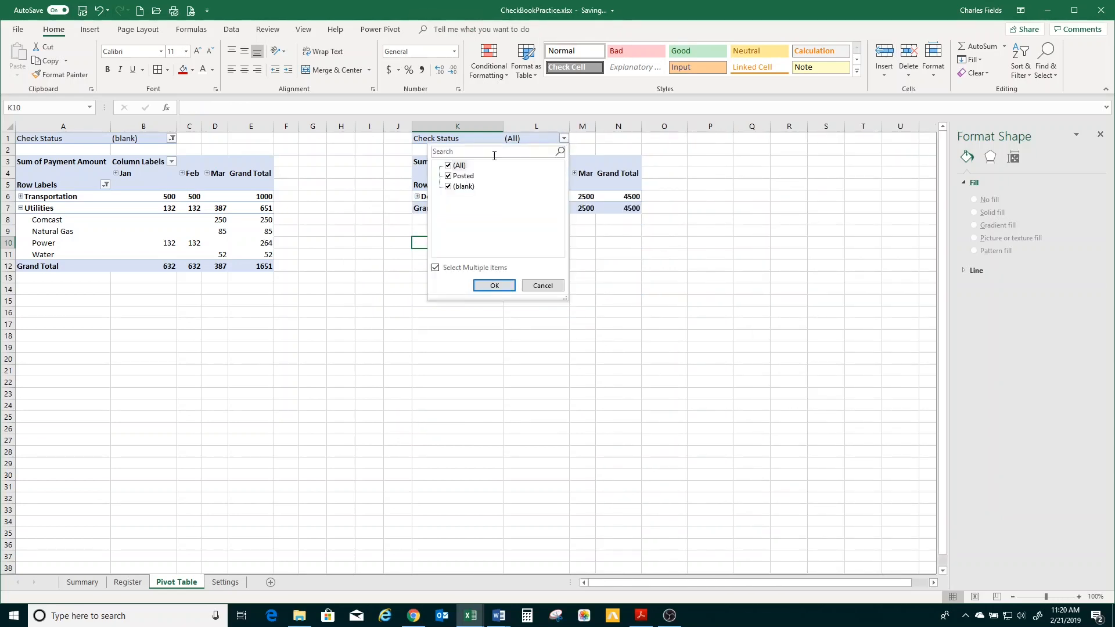
left_click(449, 186)
left_click(489, 284)
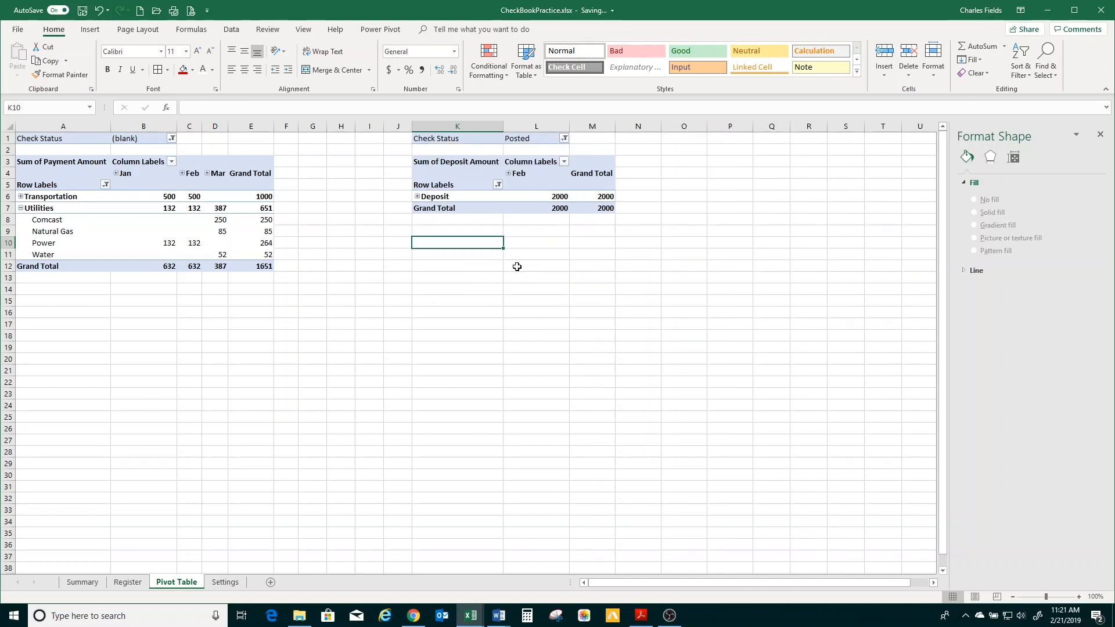
Switch the deposit pivot table's Check Status filter to (blank) items only, excluding Posted
left_click(564, 138)
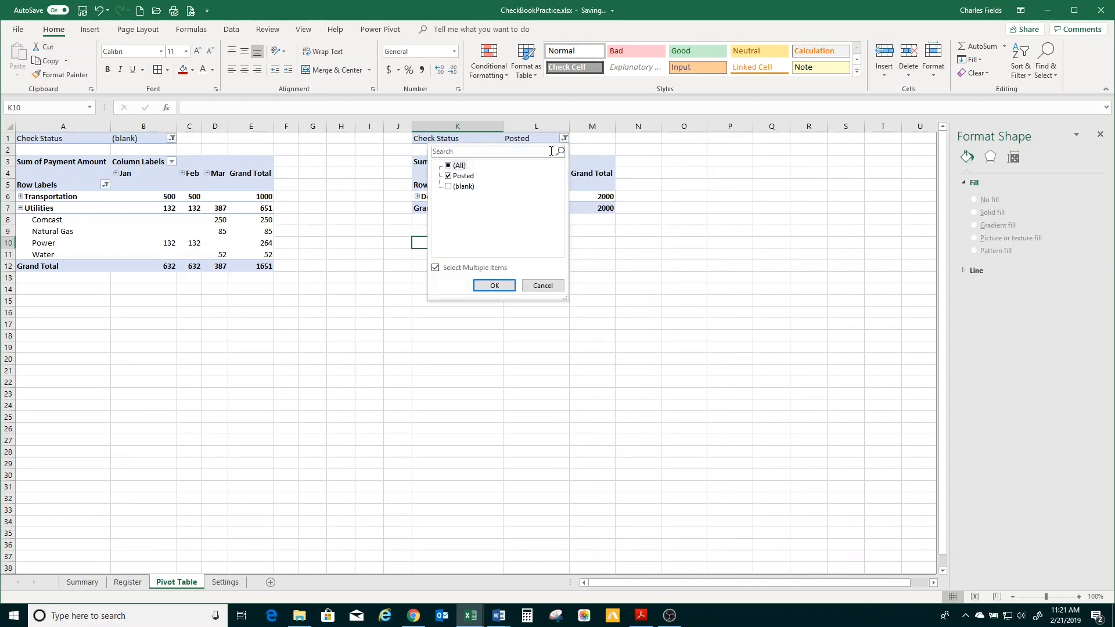
left_click(449, 187)
left_click(448, 176)
left_click(495, 285)
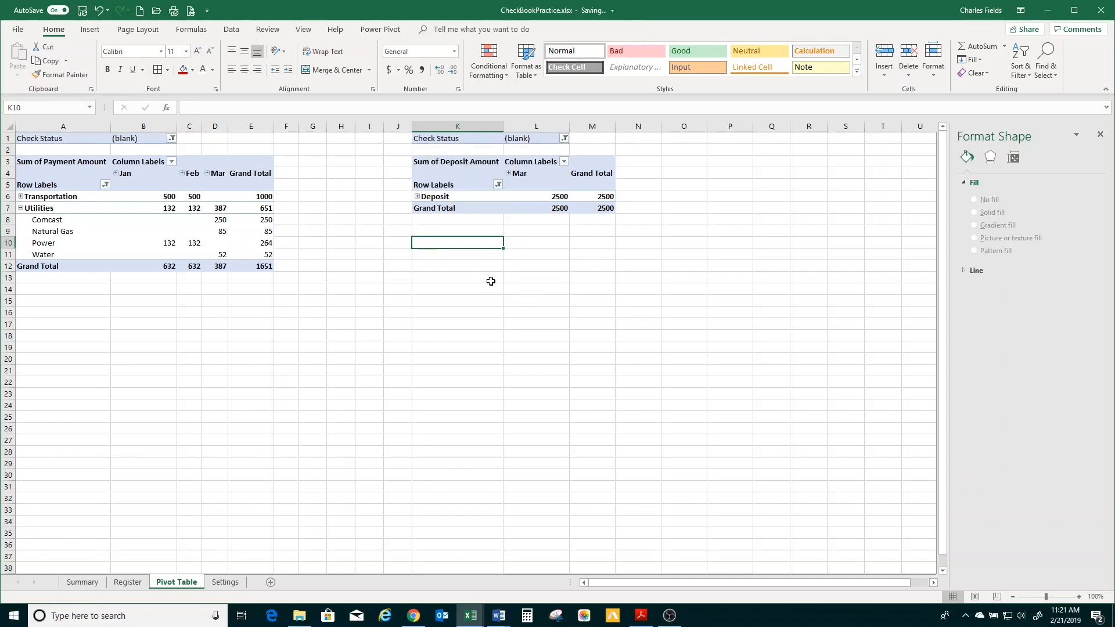
Expand the Mar column of the deposit pivot table to view its dates, collapse it, and check the Parent Category filter
left_click(509, 174)
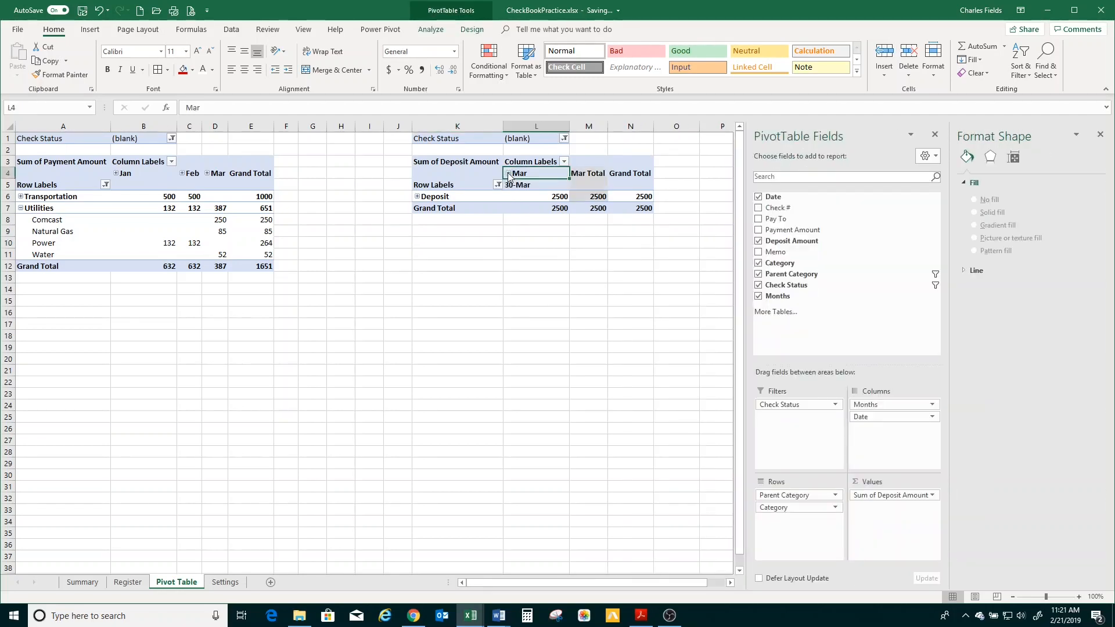
left_click(509, 174)
left_click(498, 185)
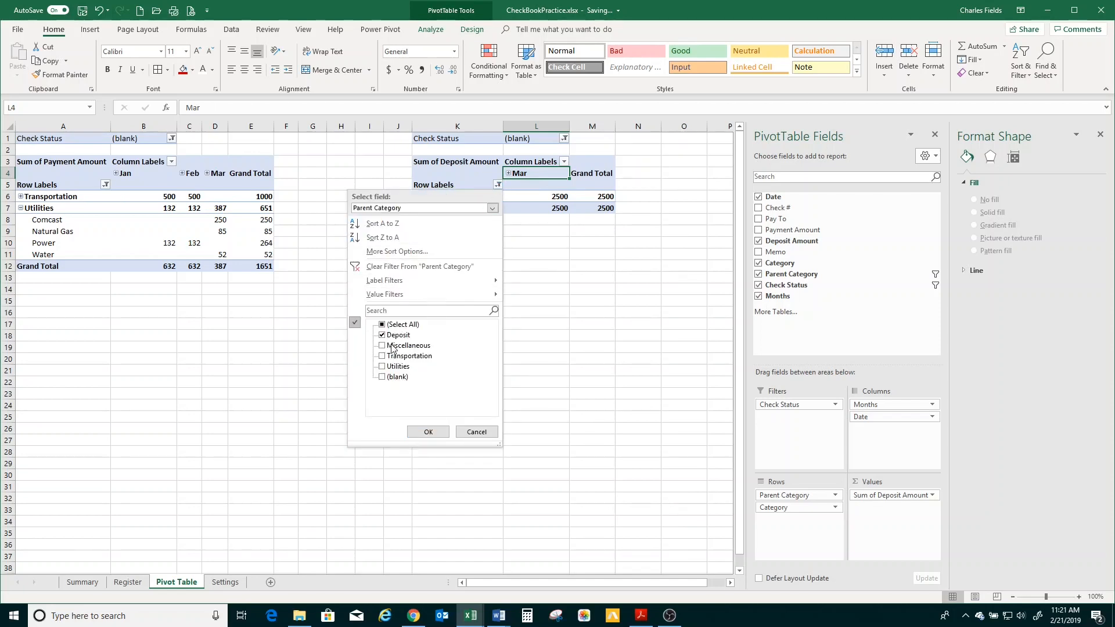
left_click(480, 432)
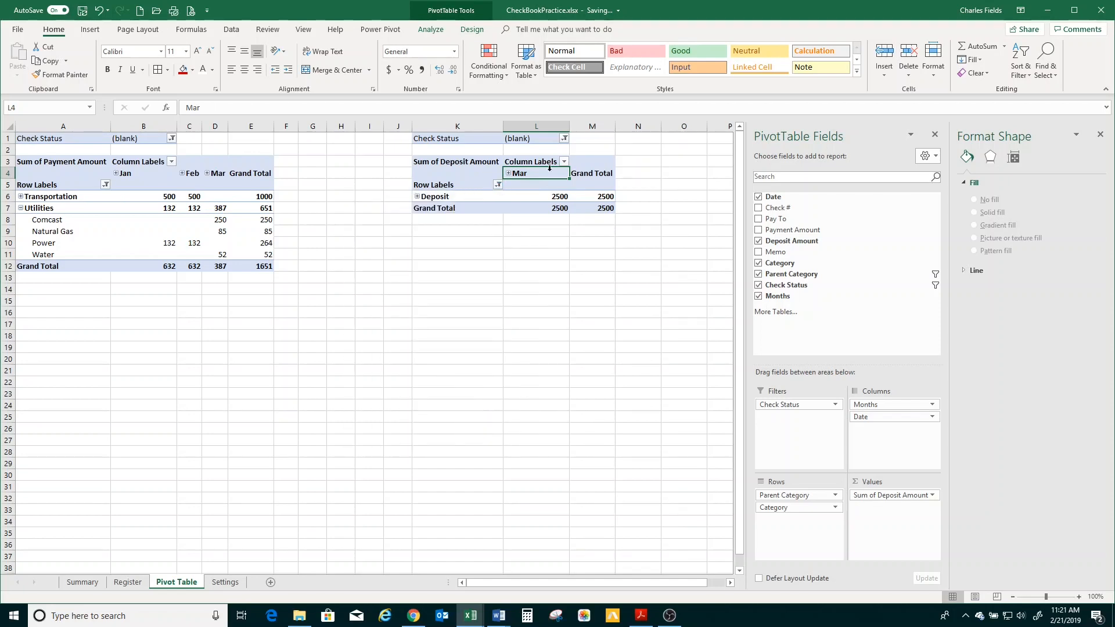
Include Posted items again in the deposit pivot table's Check Status filter alongside the (blank) items
left_click(564, 139)
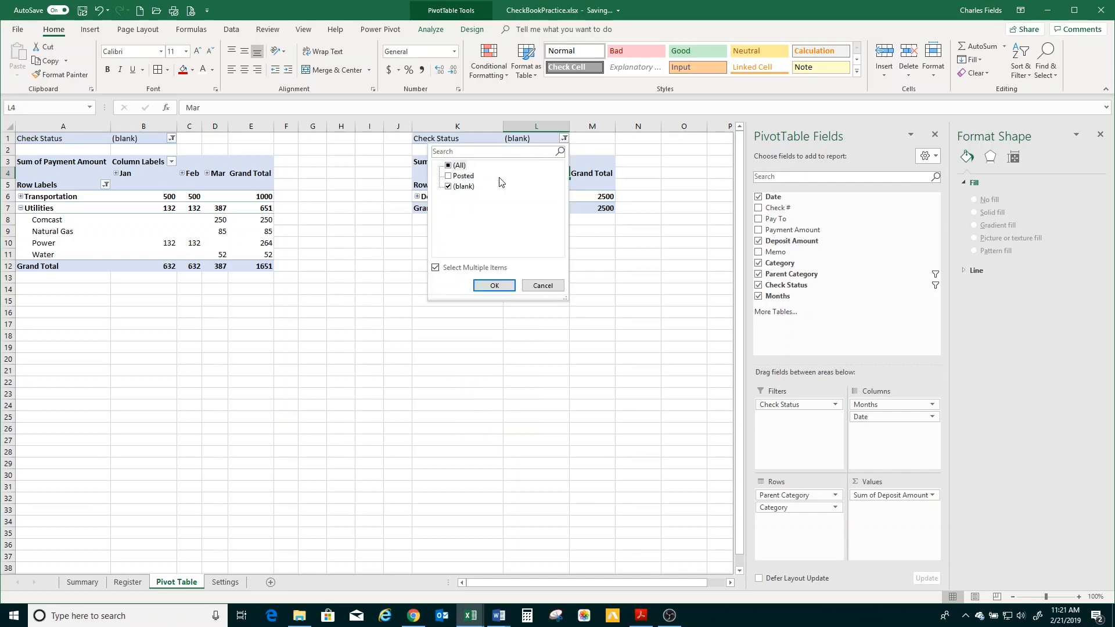
left_click(448, 176)
left_click(494, 286)
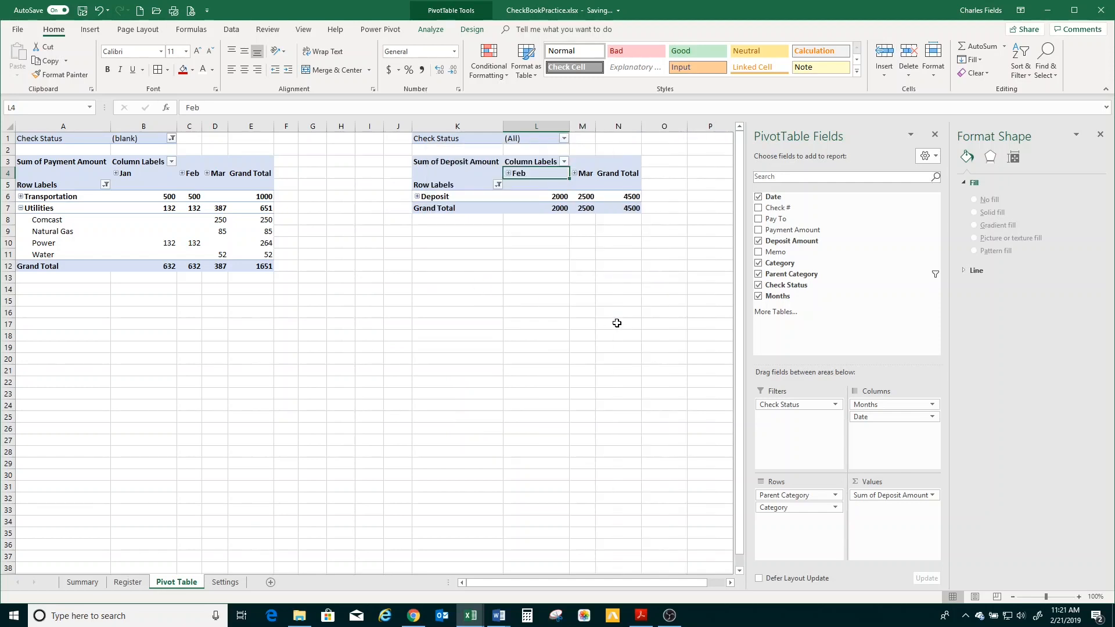